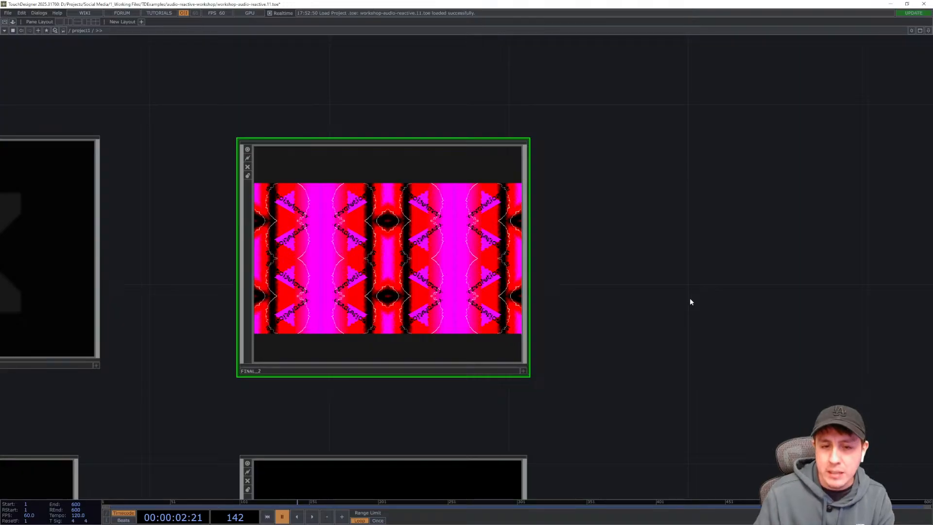
pyautogui.press('space')
pyautogui.moveTo(618, 282); pyautogui.dragTo(629, 274)
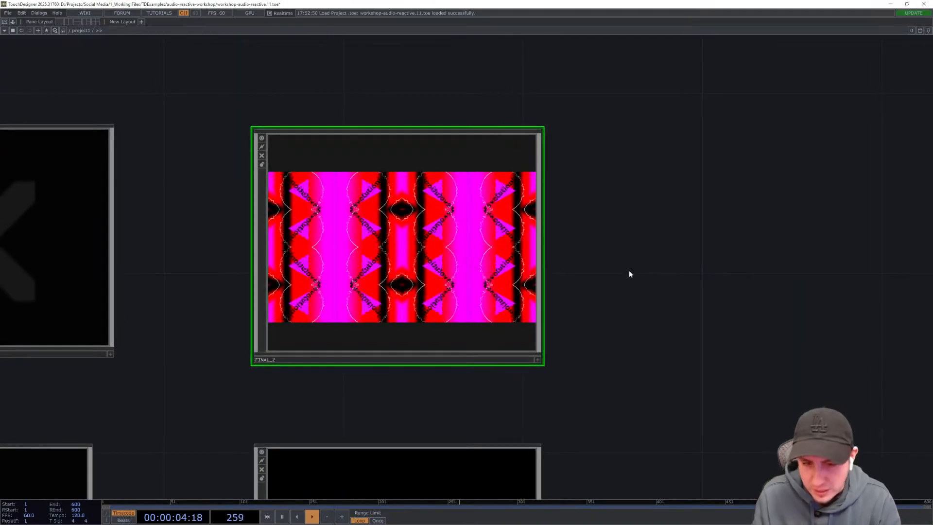
pyautogui.scroll(3, 621, 297)
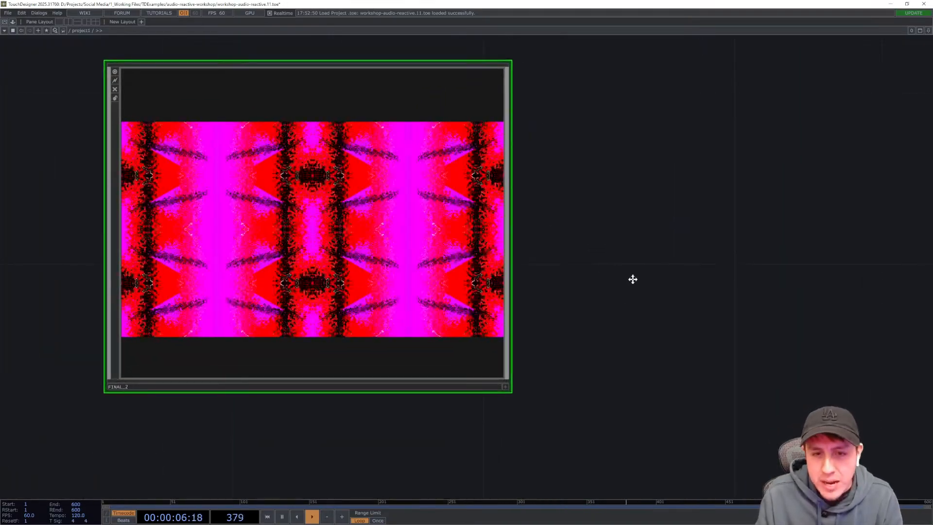
pyautogui.moveTo(631, 277); pyautogui.dragTo(716, 307)
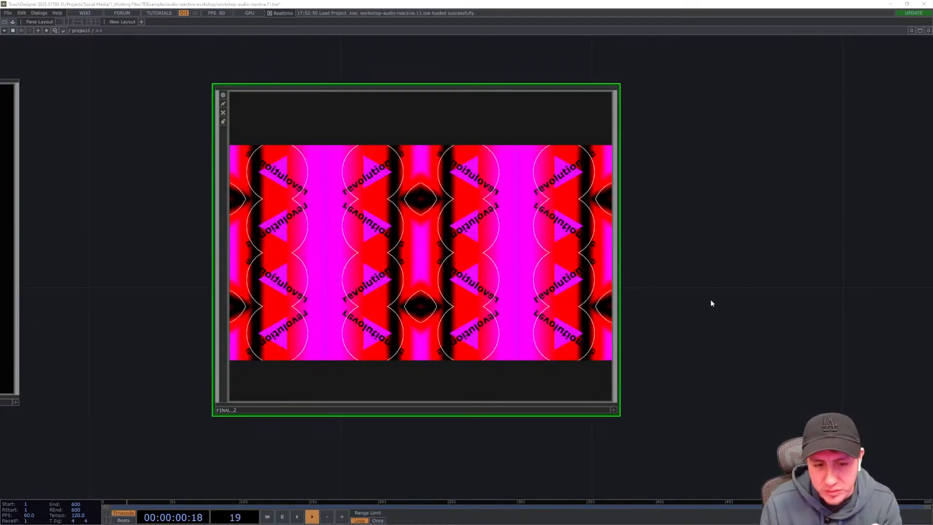
pyautogui.moveTo(736, 293); pyautogui.dragTo(617, 250)
pyautogui.scroll(-2, 717, 294)
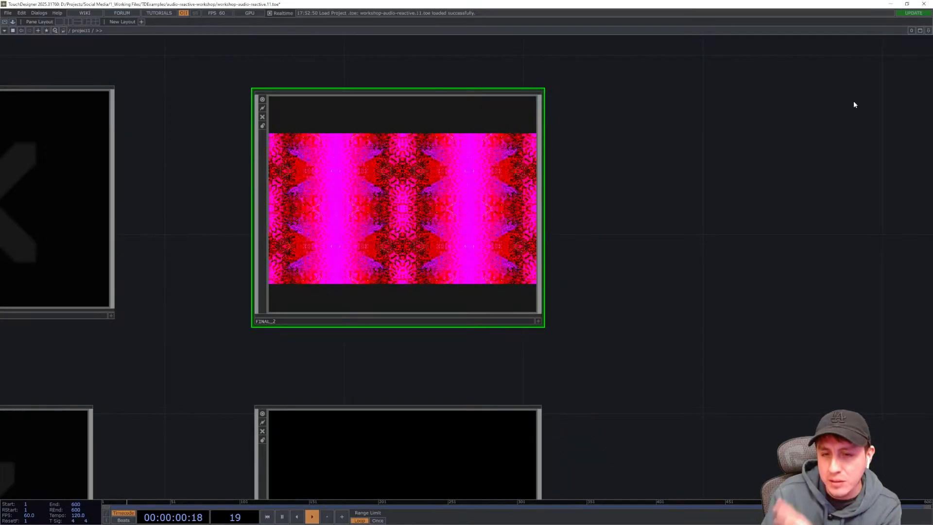
pyautogui.moveTo(768, 188); pyautogui.dragTo(651, 258)
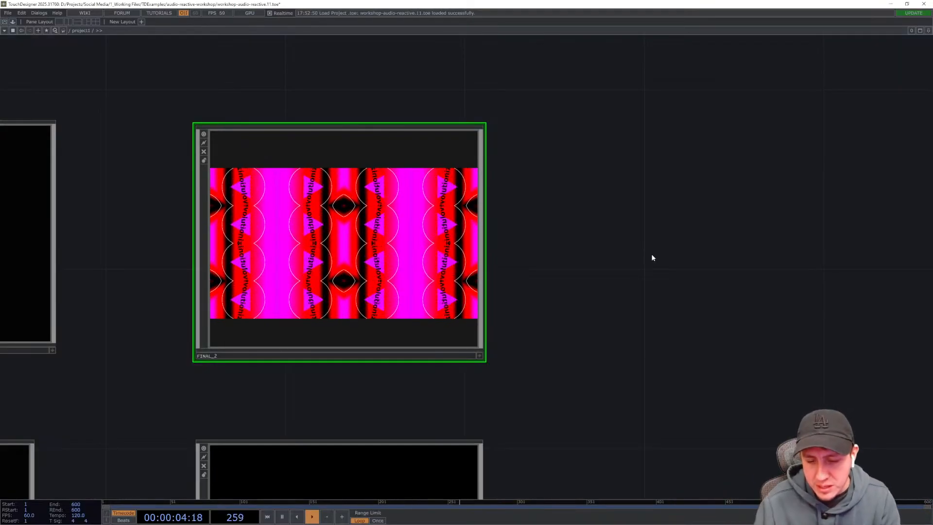
pyautogui.moveTo(696, 221); pyautogui.dragTo(695, 243)
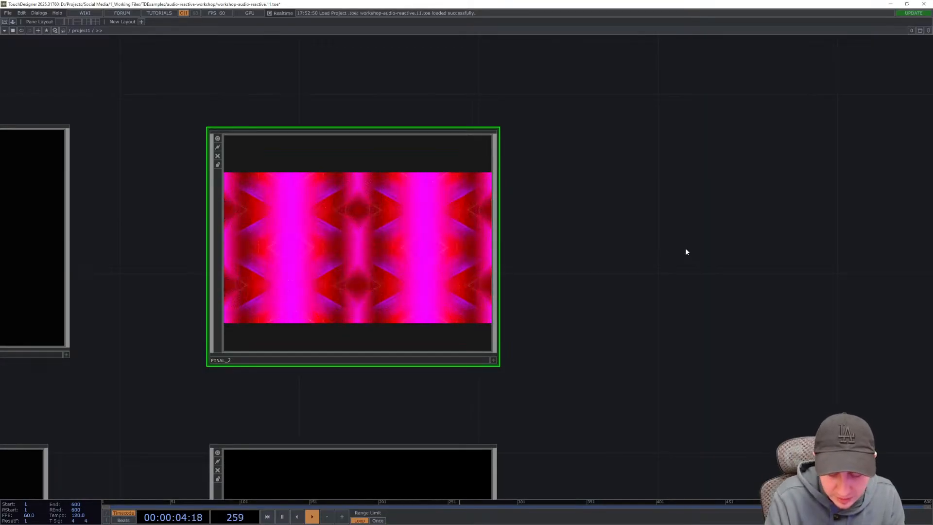
# - Split the network workspace into two side-by-side panes
pyautogui.hotkey('alt', '[')
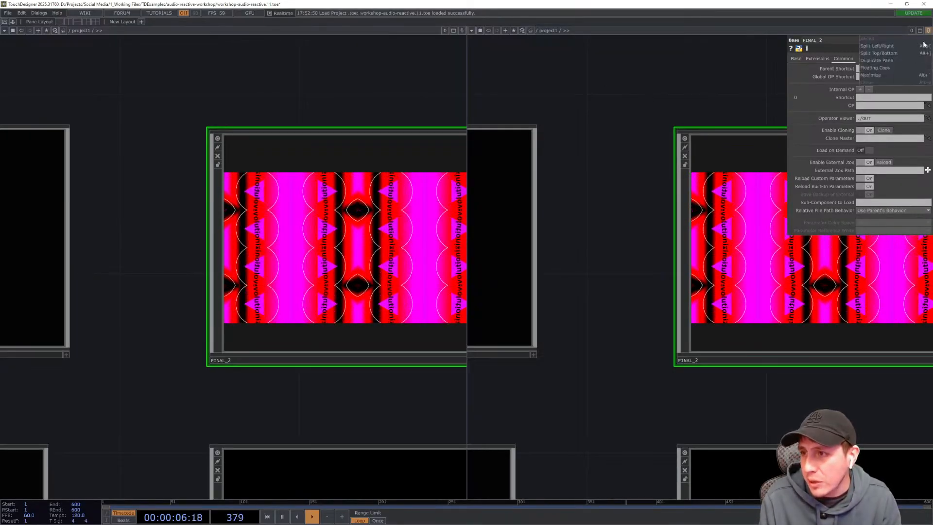
pyautogui.hotkey('alt', 'w')
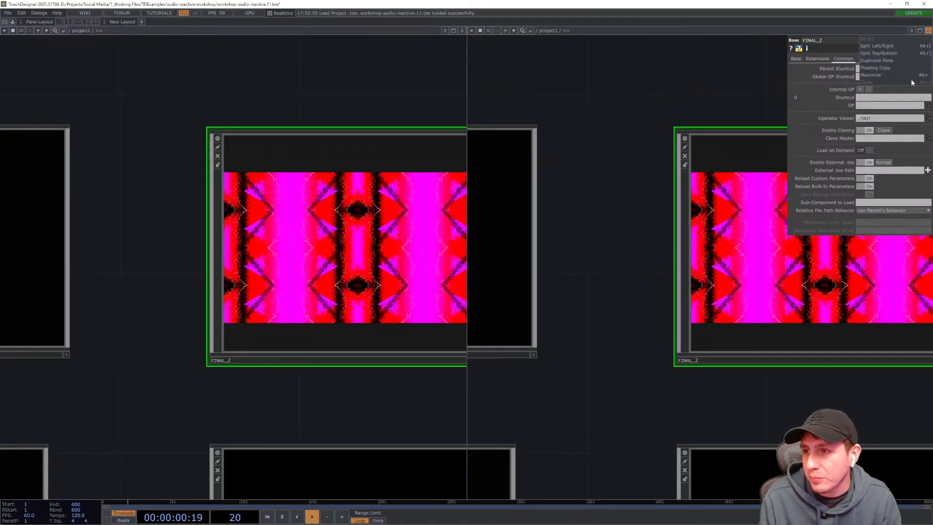
pyautogui.click(920, 31)
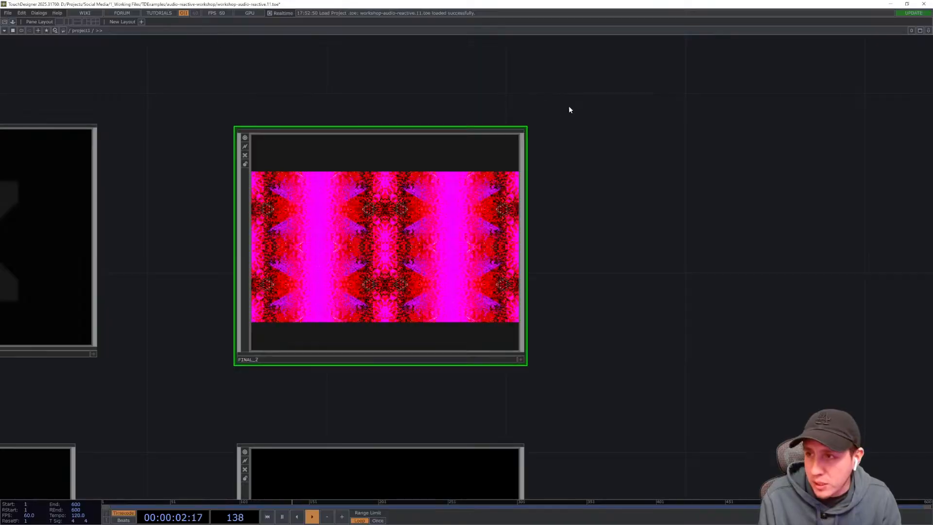
pyautogui.click(928, 31)
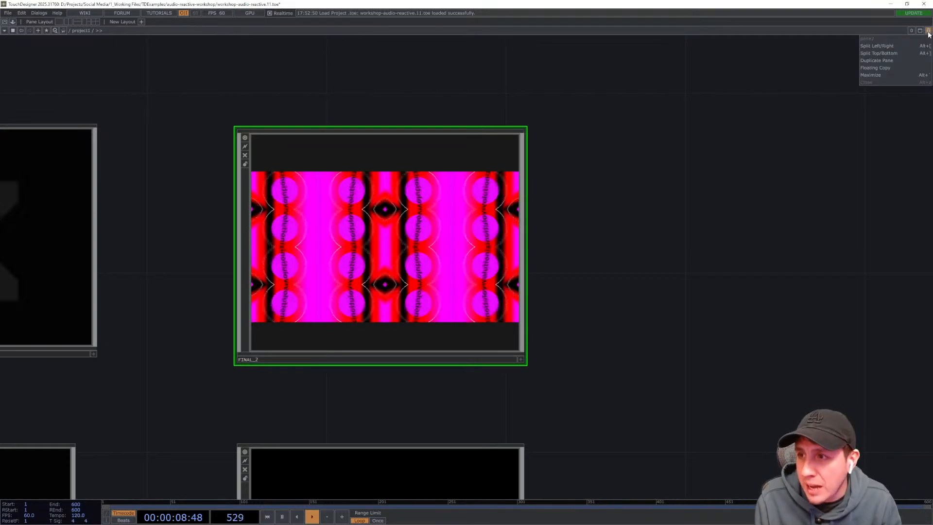
pyautogui.click(911, 49)
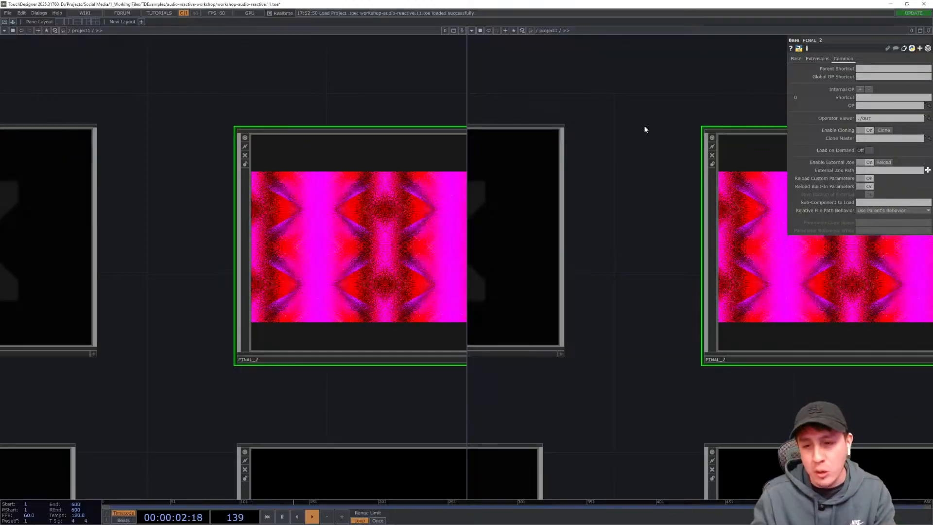
# - Turn the right pane into a TOP Viewer and widen the left network pane slightly
pyautogui.moveTo(581, 207); pyautogui.dragTo(512, 298)
pyautogui.moveTo(644, 144); pyautogui.dragTo(706, 85)
pyautogui.moveTo(280, 113); pyautogui.dragTo(464, 141)
pyautogui.moveTo(233, 129); pyautogui.dragTo(85, 124)
pyautogui.moveTo(283, 106); pyautogui.dragTo(188, 143)
pyautogui.moveTo(338, 86); pyautogui.dragTo(497, 25)
pyautogui.moveTo(290, 96); pyautogui.dragTo(203, 133)
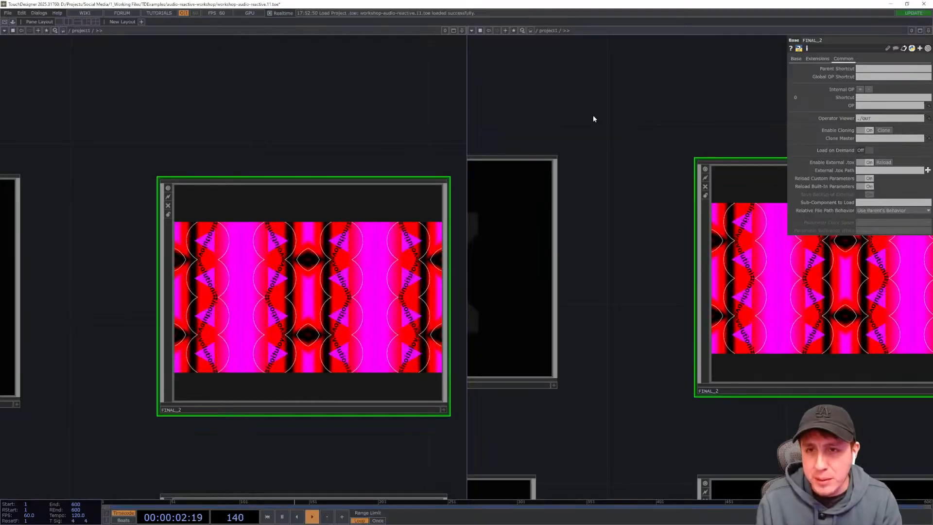
pyautogui.click(472, 31)
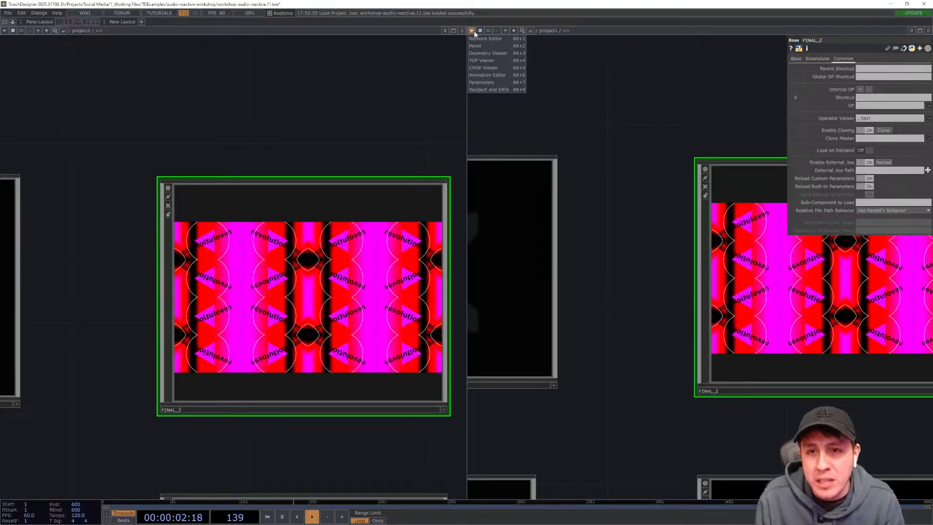
pyautogui.click(486, 60)
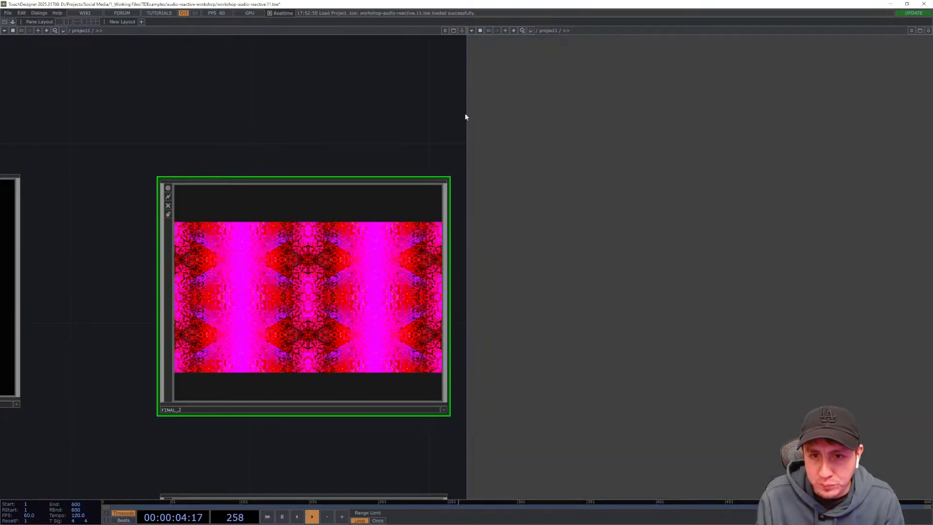
pyautogui.moveTo(467, 115); pyautogui.dragTo(515, 146)
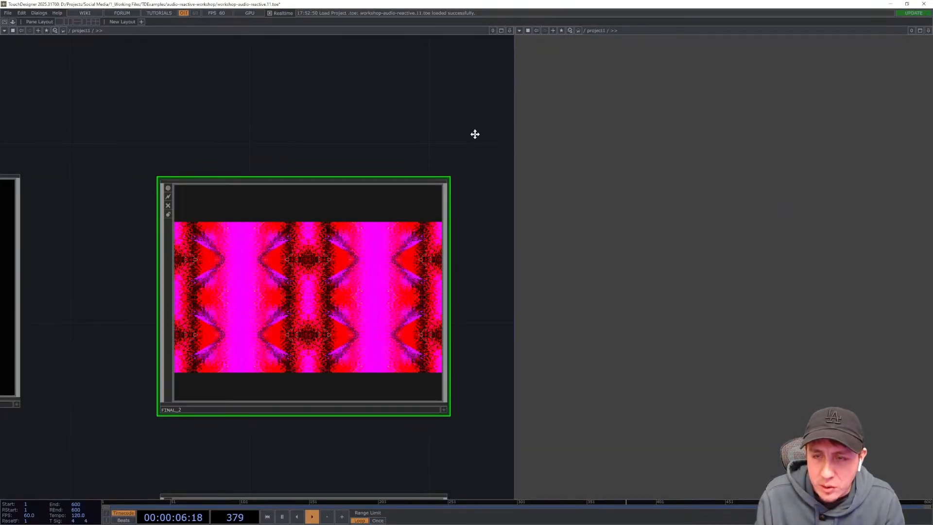
# - Open the FINAL_2 component's network and close the right-hand viewer pane
pyautogui.doubleClick(279, 272)
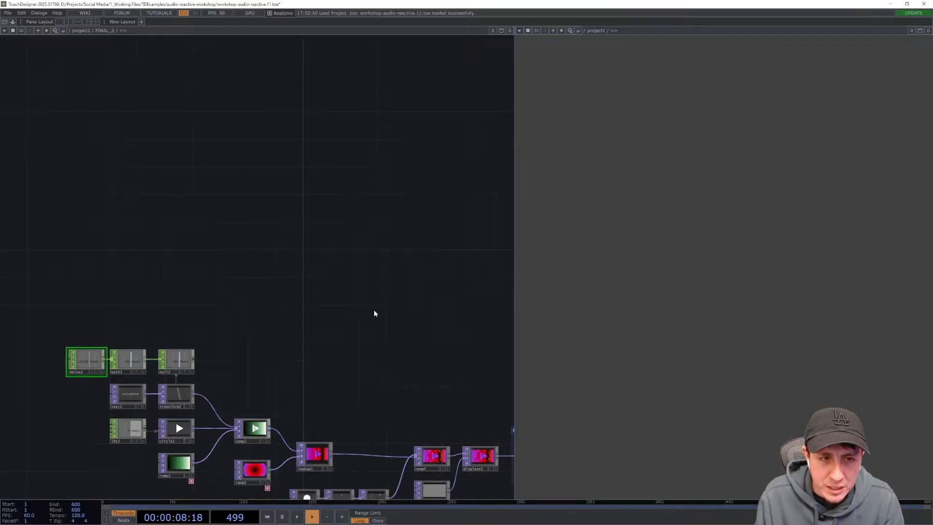
pyautogui.moveTo(374, 313); pyautogui.dragTo(325, 244)
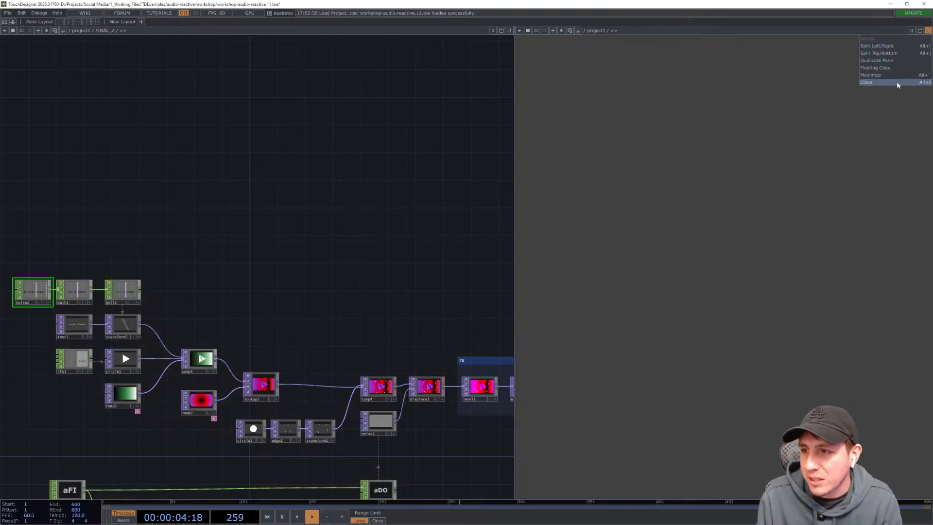
pyautogui.click(897, 82)
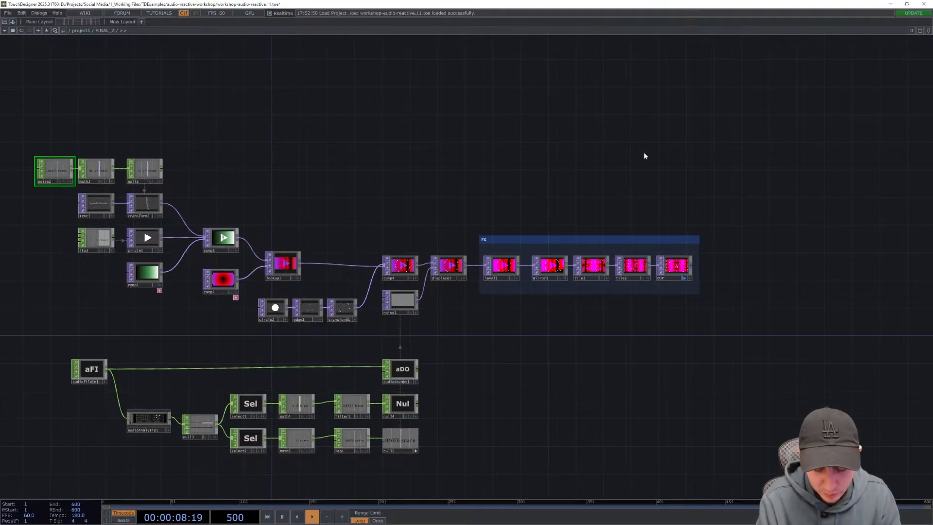
# - Split the pane again, set the new right pane to a TOP Viewer, and narrow it to a side strip
pyautogui.hotkey('alt', '[')
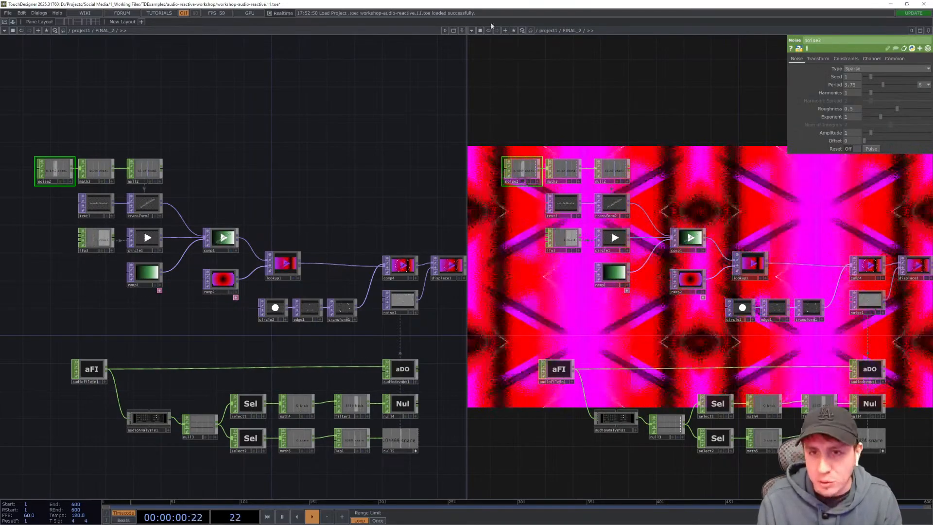
pyautogui.click(471, 30)
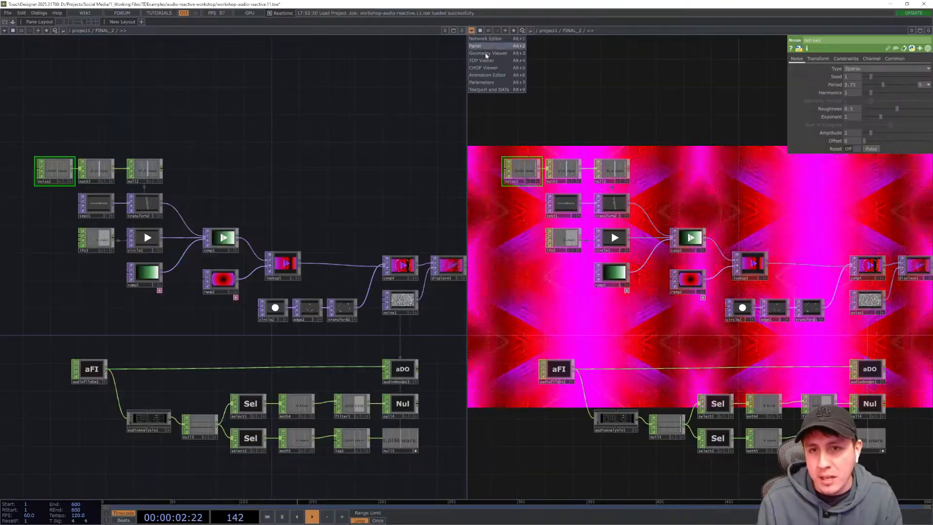
pyautogui.click(487, 61)
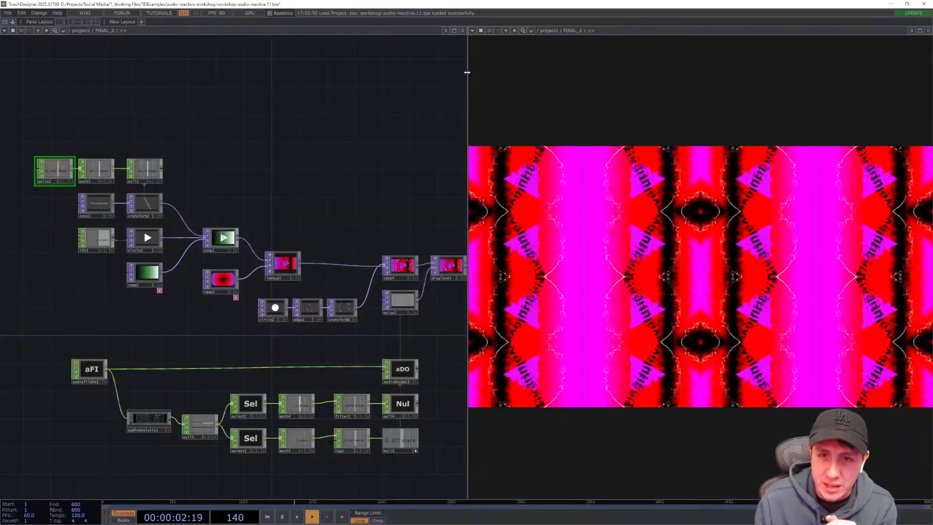
pyautogui.moveTo(467, 72); pyautogui.dragTo(760, 128)
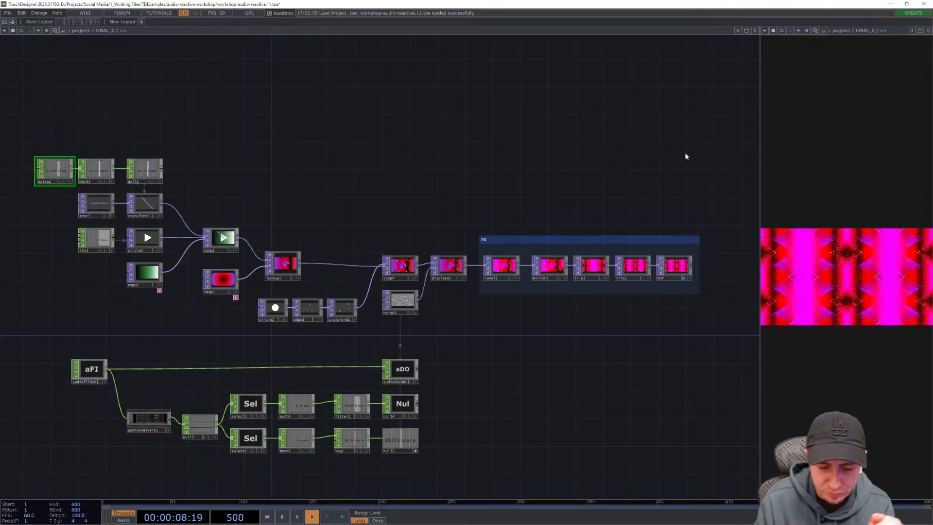
# - Toggle the OUT node's display flag so its output appears in the TOP Viewer pane
pyautogui.moveTo(652, 379); pyautogui.dragTo(538, 375)
pyautogui.scroll(10, 544, 287)
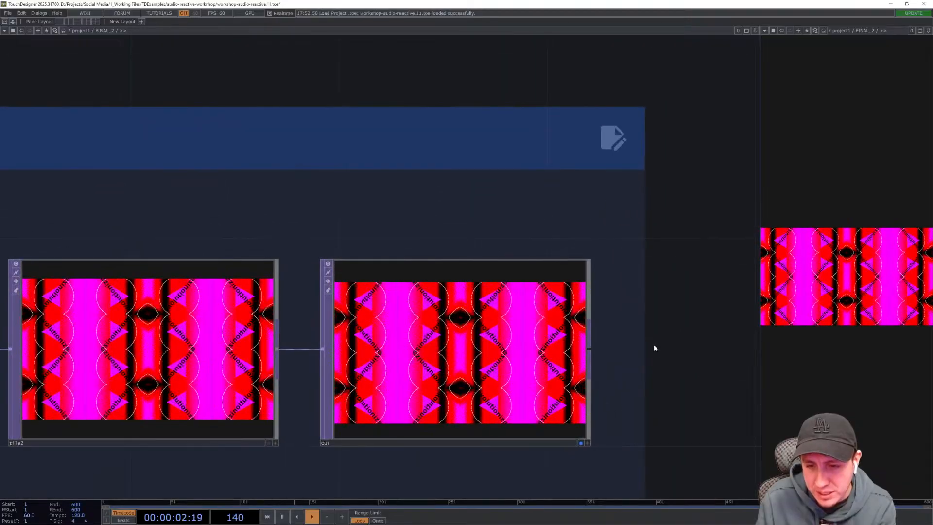
pyautogui.moveTo(625, 375); pyautogui.dragTo(625, 283)
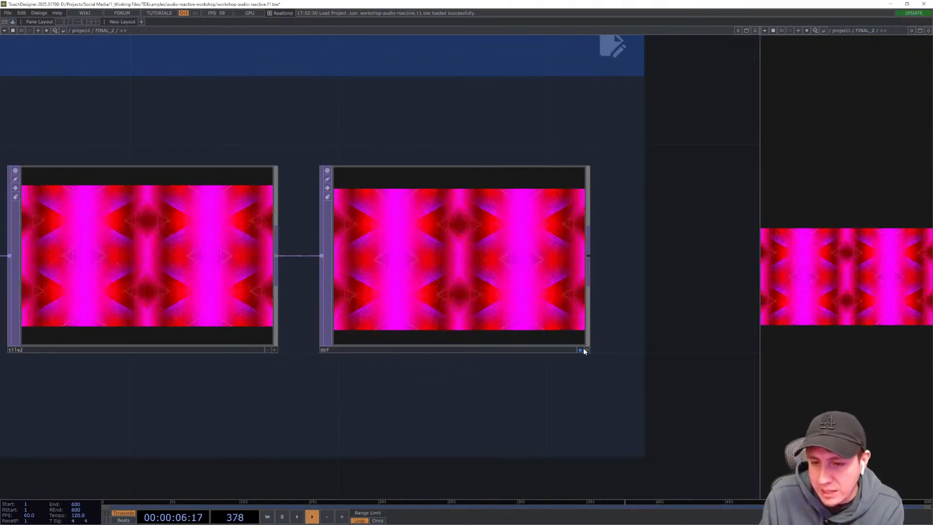
pyautogui.click(581, 350)
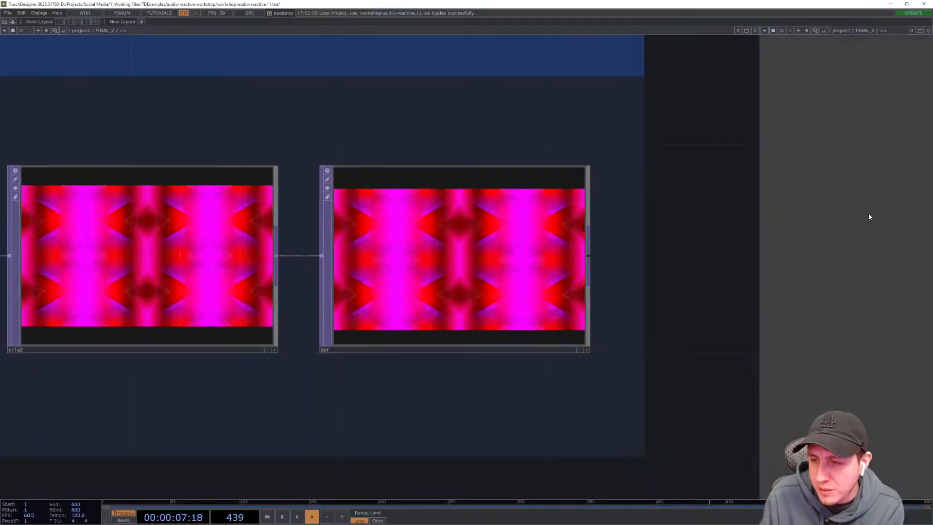
pyautogui.click(580, 350)
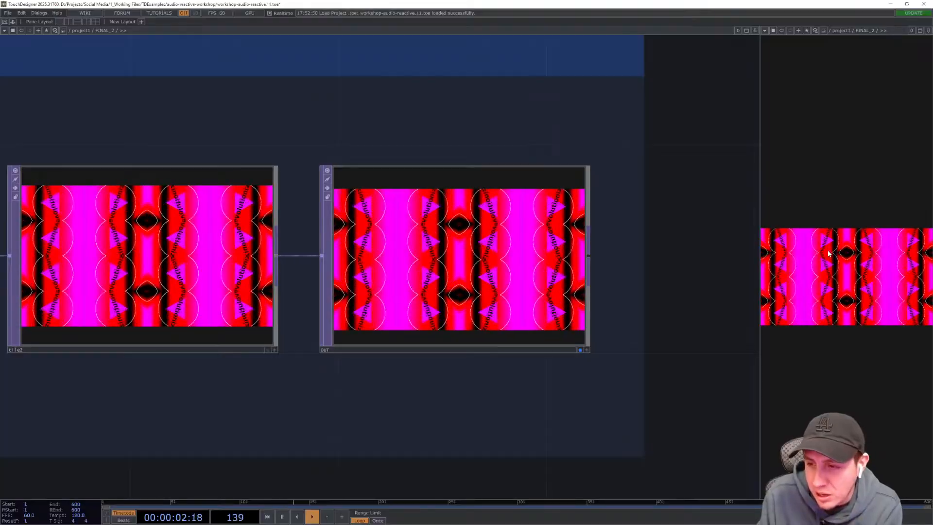
# - Preview tile1 in the viewer by toggling its display flag on and off again
pyautogui.moveTo(710, 291); pyautogui.dragTo(726, 304, button='middle')
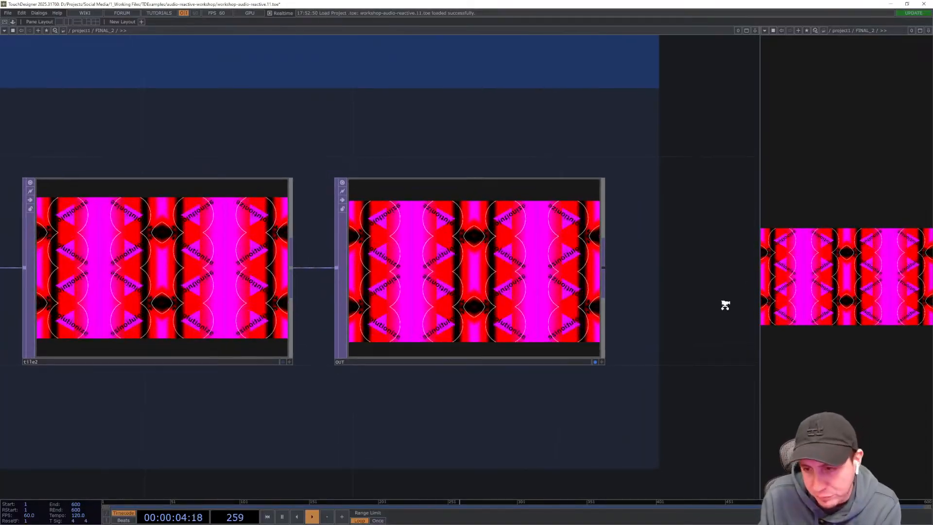
pyautogui.scroll(-4, 725, 304)
pyautogui.scroll(-2, 725, 305)
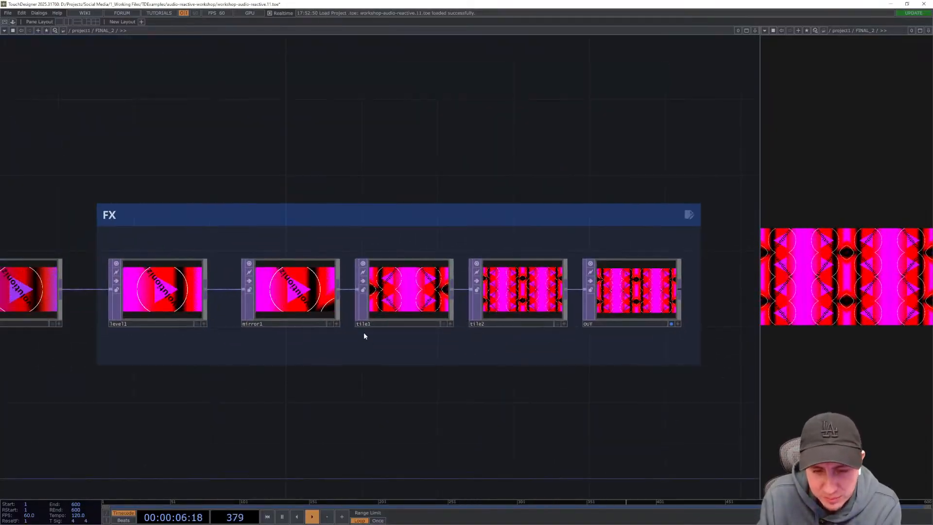
pyautogui.click(439, 320)
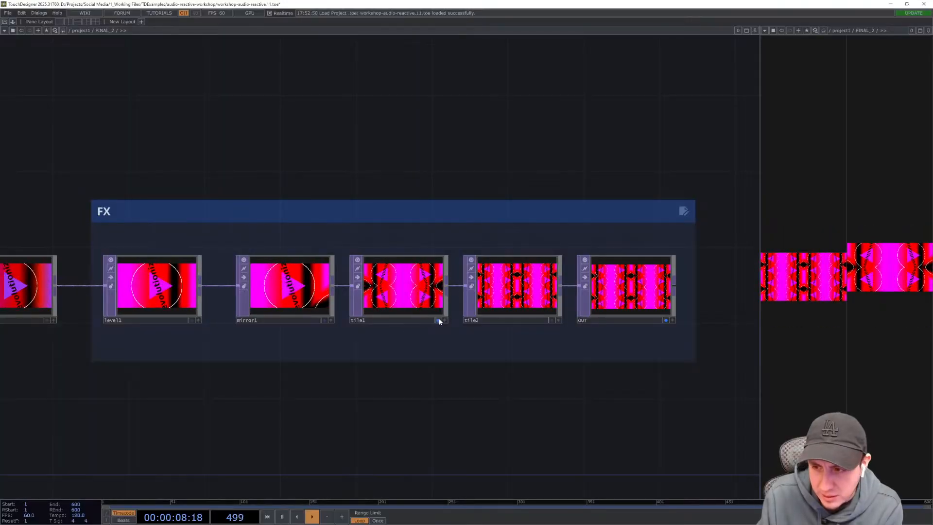
pyautogui.click(439, 320)
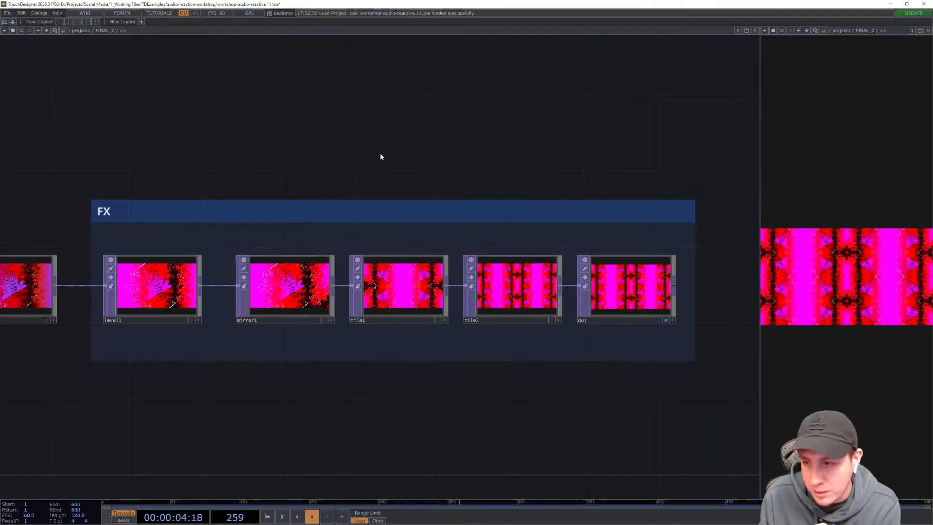
# - Set comp1's display flag to show it in the viewer, then return up to the project1 network
pyautogui.moveTo(381, 154)
pyautogui.mouseDown()
pyautogui.moveTo(400, 152)
pyautogui.moveTo(372, 157)
pyautogui.mouseUp()
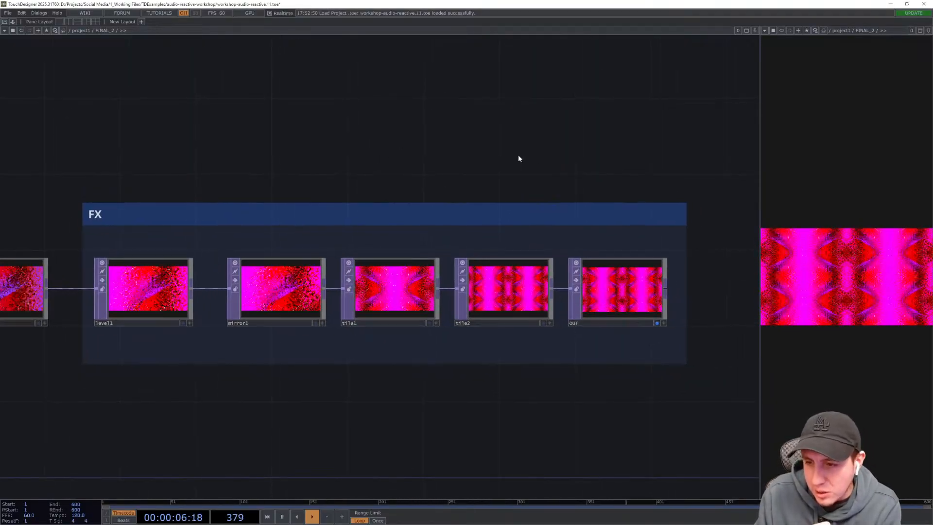
pyautogui.click(656, 323)
pyautogui.moveTo(630, 176); pyautogui.dragTo(926, 227)
pyautogui.moveTo(335, 183); pyautogui.dragTo(552, 174)
pyautogui.moveTo(370, 205); pyautogui.dragTo(458, 158)
pyautogui.moveTo(352, 173); pyautogui.dragTo(516, 172)
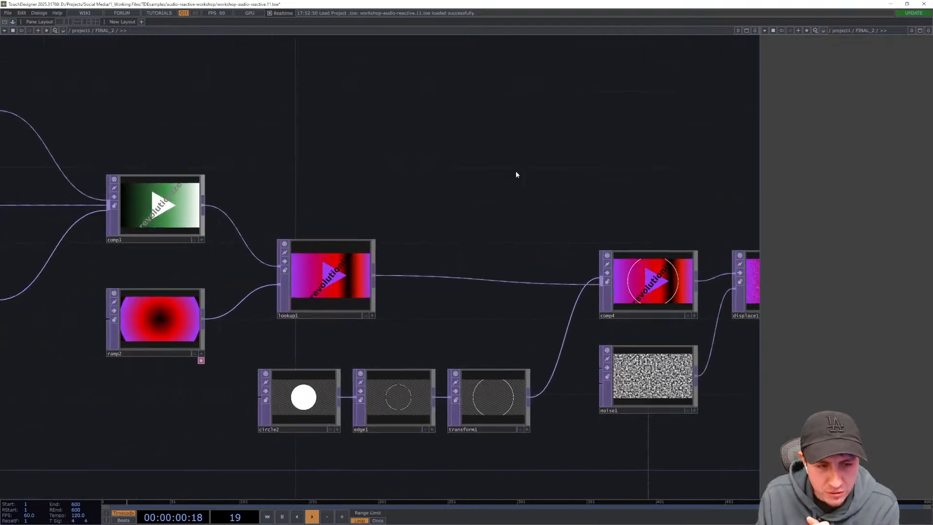
pyautogui.moveTo(329, 157)
pyautogui.mouseDown()
pyautogui.moveTo(512, 165)
pyautogui.moveTo(317, 153)
pyautogui.mouseUp()
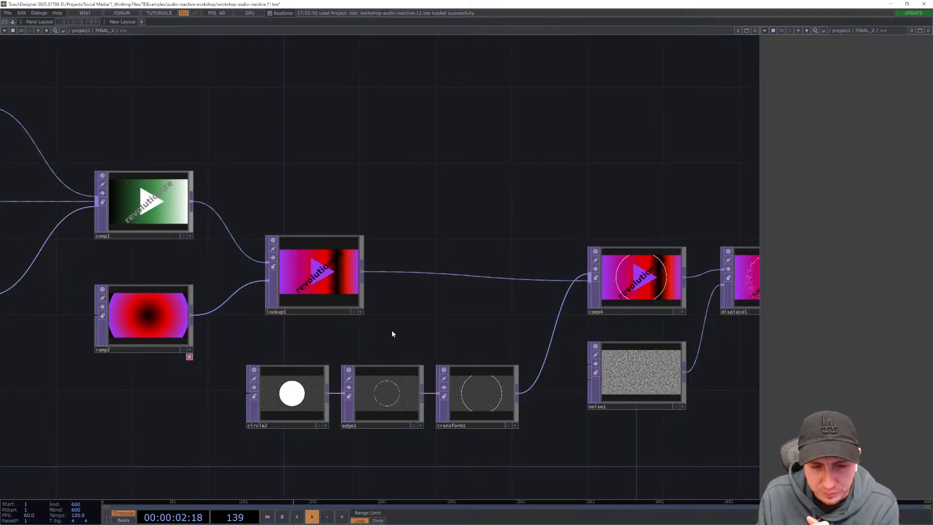
pyautogui.moveTo(417, 315); pyautogui.dragTo(516, 289)
pyautogui.moveTo(288, 250); pyautogui.dragTo(358, 307)
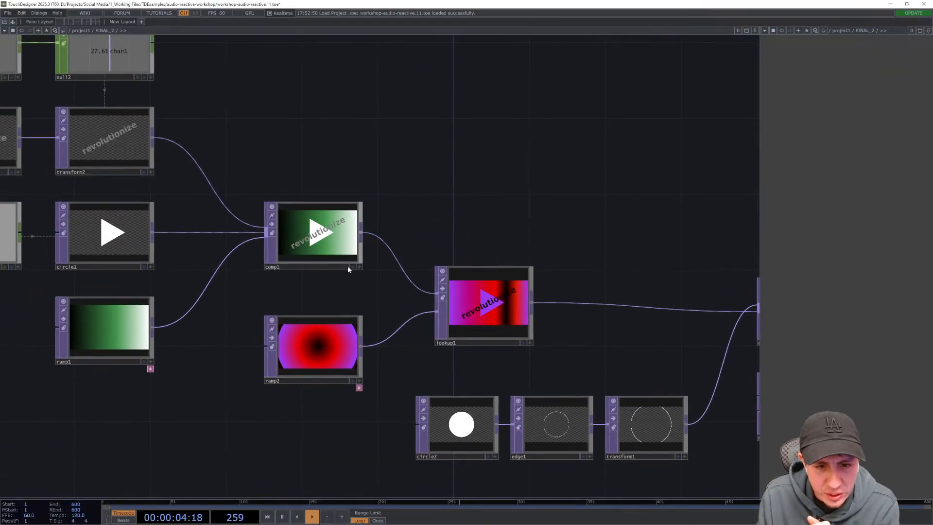
pyautogui.click(352, 266)
pyautogui.moveTo(568, 162); pyautogui.dragTo(555, 165)
pyautogui.press('u')
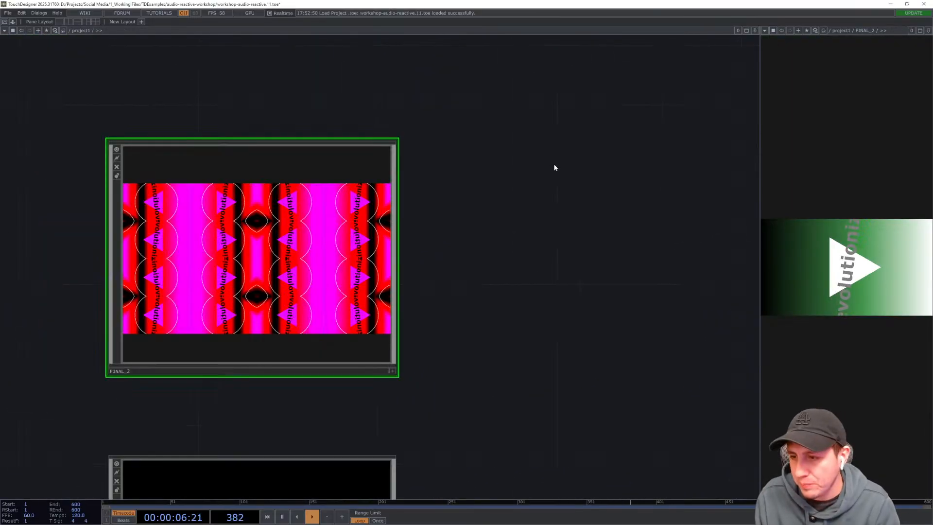
# - Pan and zoom around the project1 network to examine the FINAL_2 and WORKSHOP_2 components
pyautogui.moveTo(497, 269); pyautogui.dragTo(507, 155)
pyautogui.moveTo(524, 209); pyautogui.dragTo(550, 88)
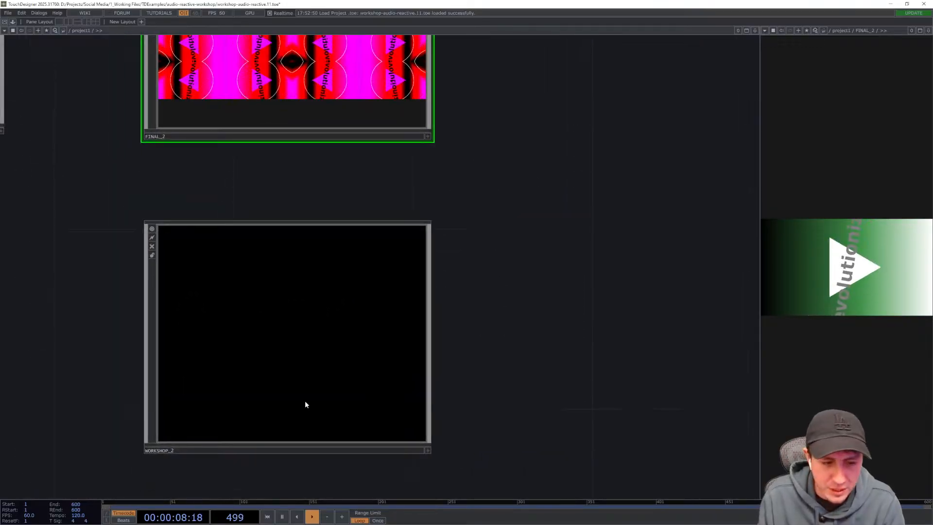
pyautogui.scroll(3, 305, 403)
pyautogui.moveTo(509, 340); pyautogui.dragTo(484, 400)
pyautogui.scroll(-3, 418, 319)
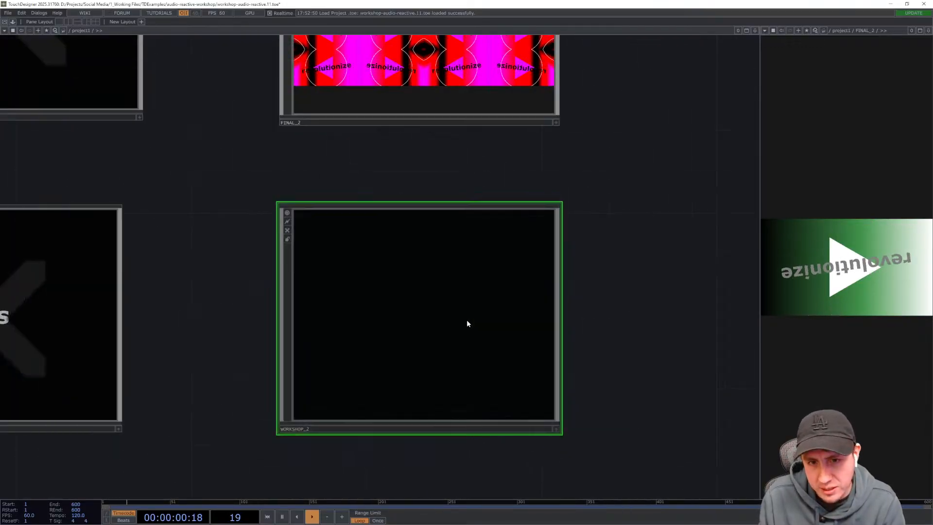
pyautogui.scroll(3, 467, 320)
pyautogui.scroll(-3, 467, 321)
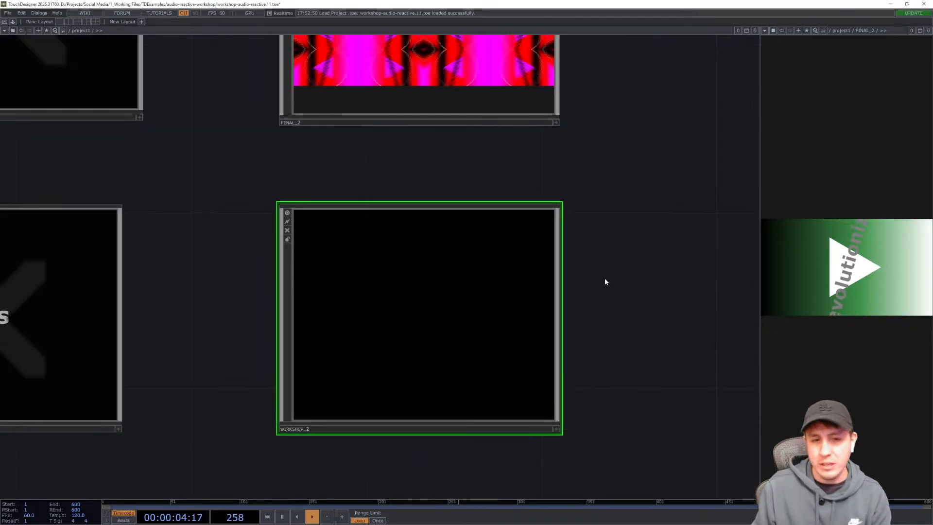
pyautogui.moveTo(650, 269); pyautogui.dragTo(655, 296)
pyautogui.scroll(-3, 654, 295)
pyautogui.scroll(3, 652, 294)
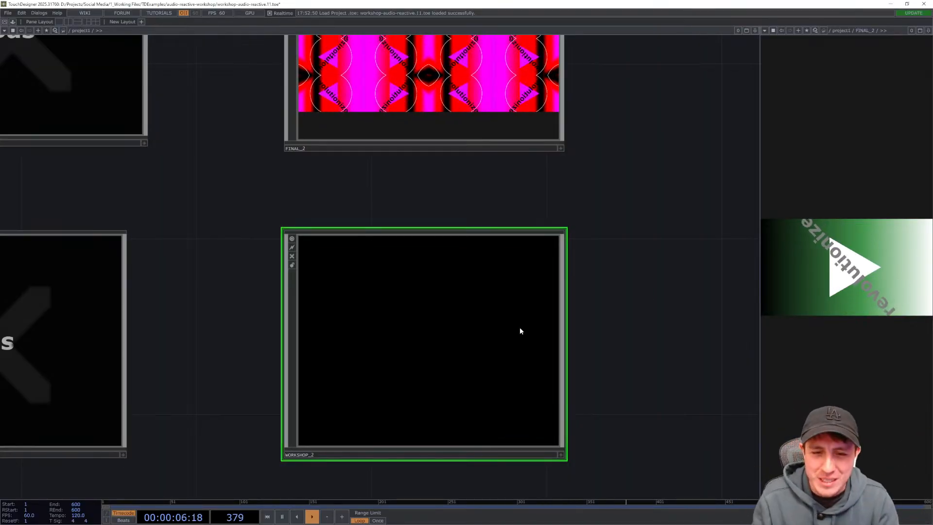
pyautogui.moveTo(615, 307); pyautogui.dragTo(612, 242)
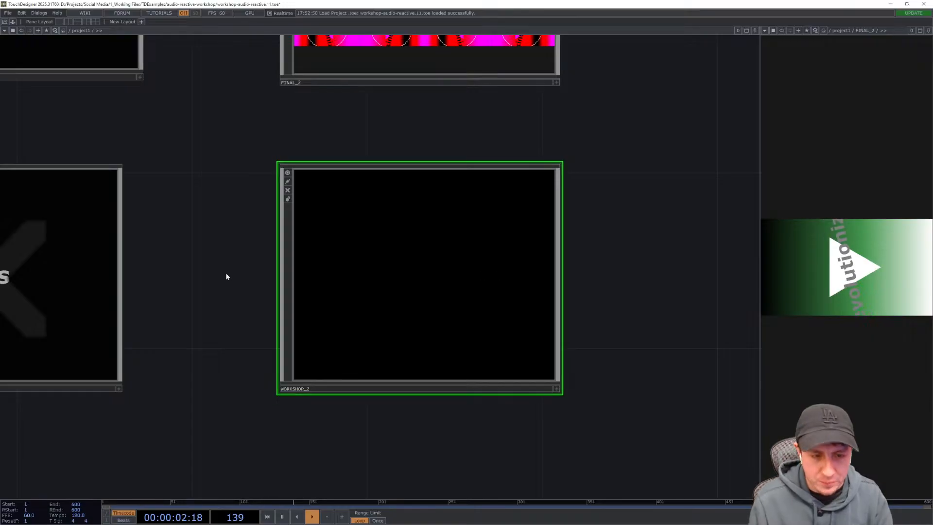
pyautogui.moveTo(229, 350); pyautogui.dragTo(248, 299)
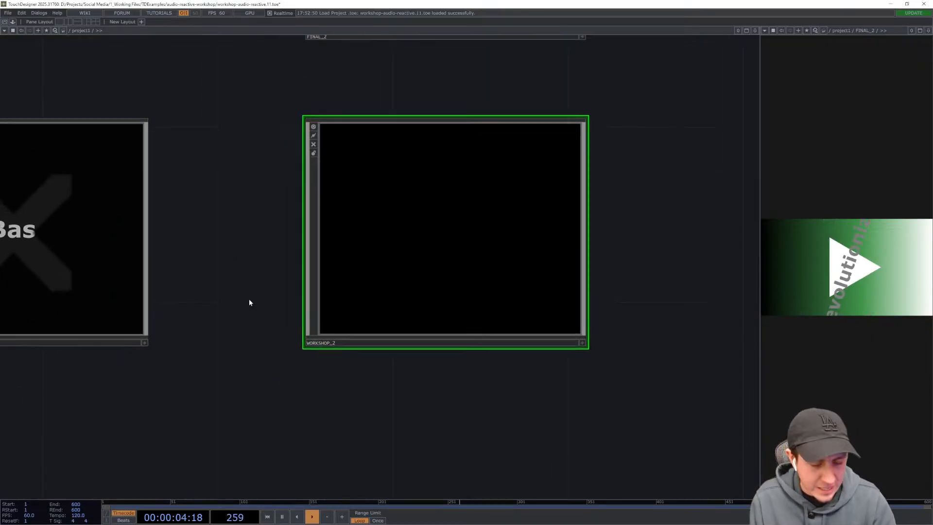
pyautogui.moveTo(250, 244); pyautogui.dragTo(239, 281)
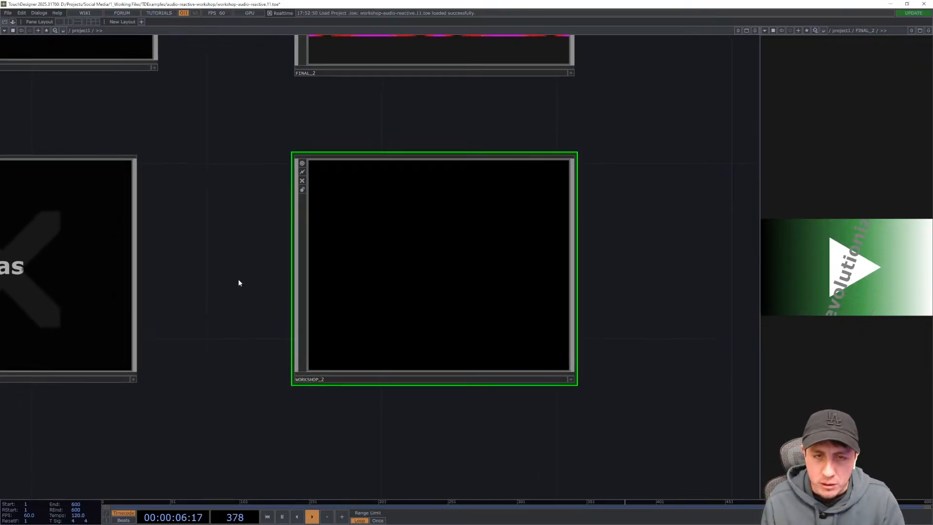
pyautogui.press('Tab')
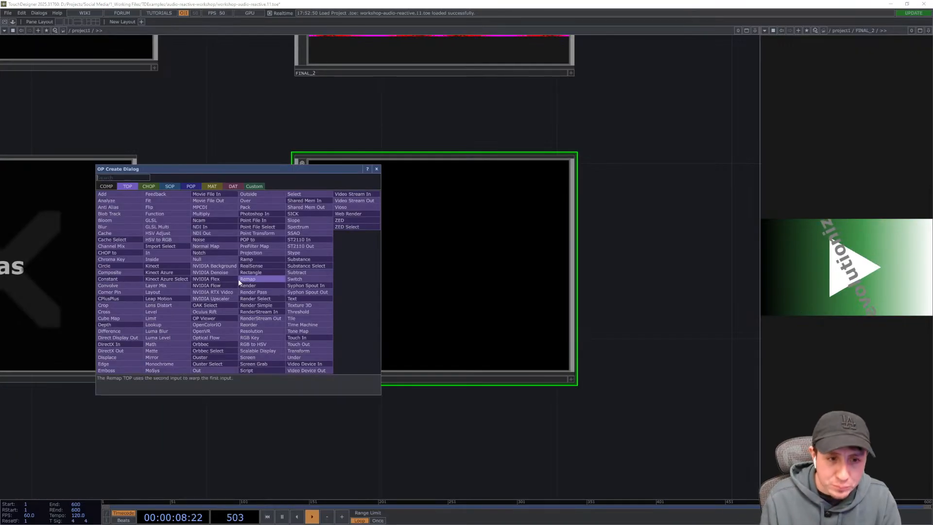
pyautogui.click(105, 186)
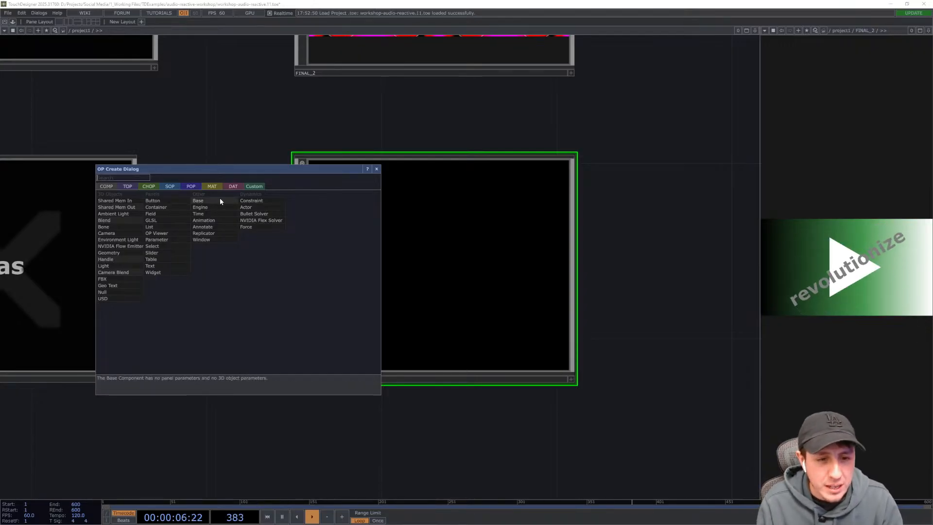
pyautogui.click(214, 117)
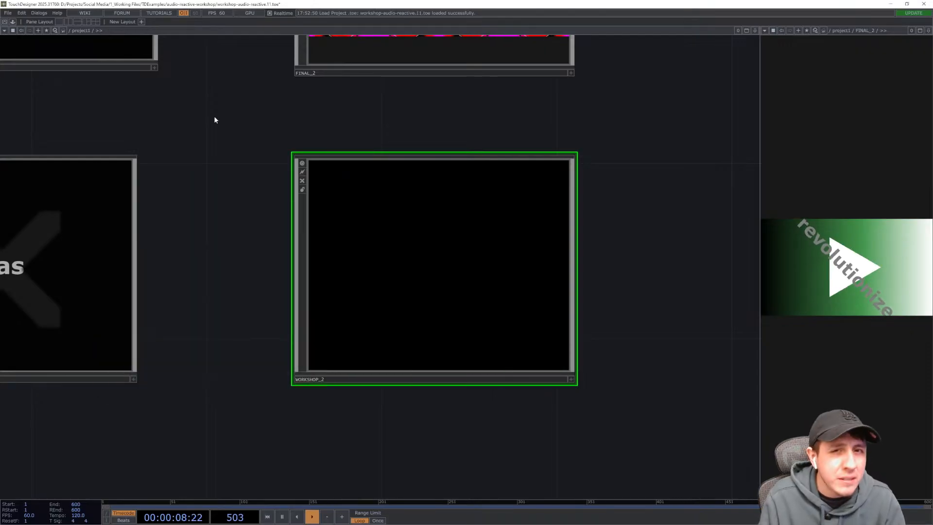
# - Enter the WORKSHOP_2 component to work inside its empty network
pyautogui.moveTo(232, 202); pyautogui.dragTo(235, 239)
pyautogui.scroll(-2, 235, 239)
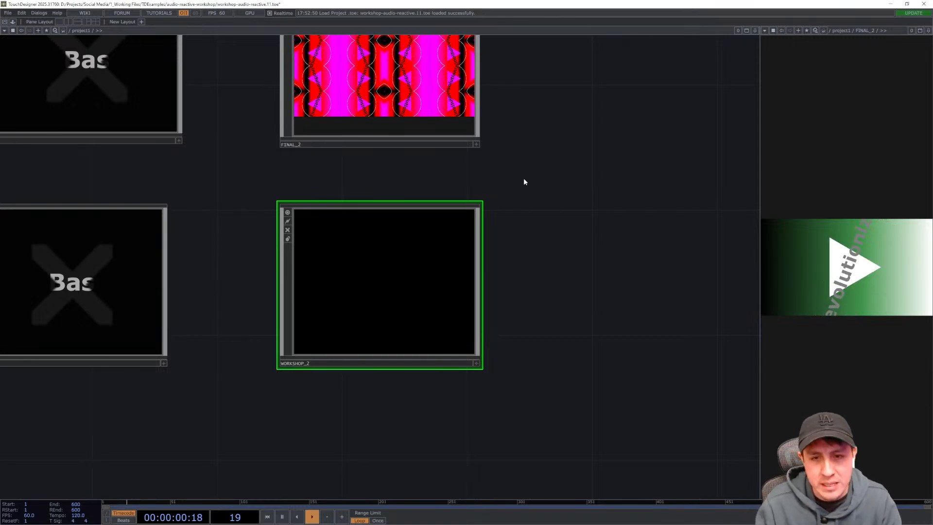
pyautogui.moveTo(592, 209); pyautogui.dragTo(590, 244)
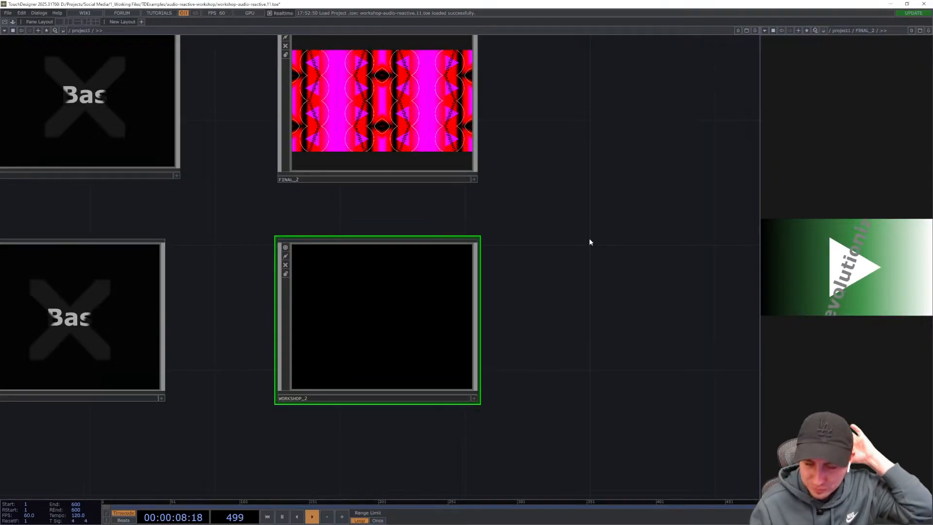
pyautogui.moveTo(581, 263); pyautogui.dragTo(584, 305)
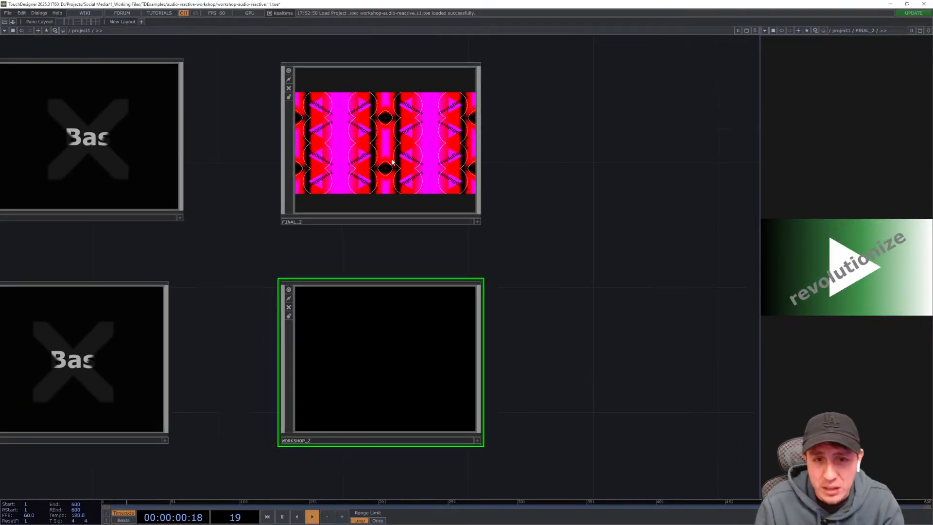
pyautogui.moveTo(235, 213); pyautogui.dragTo(241, 266)
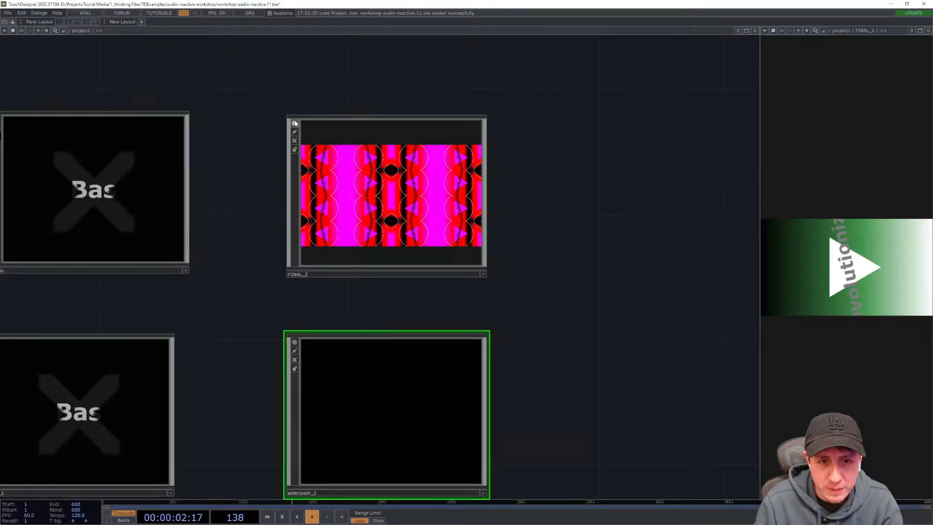
pyautogui.click(295, 122)
pyautogui.moveTo(594, 347); pyautogui.dragTo(590, 272)
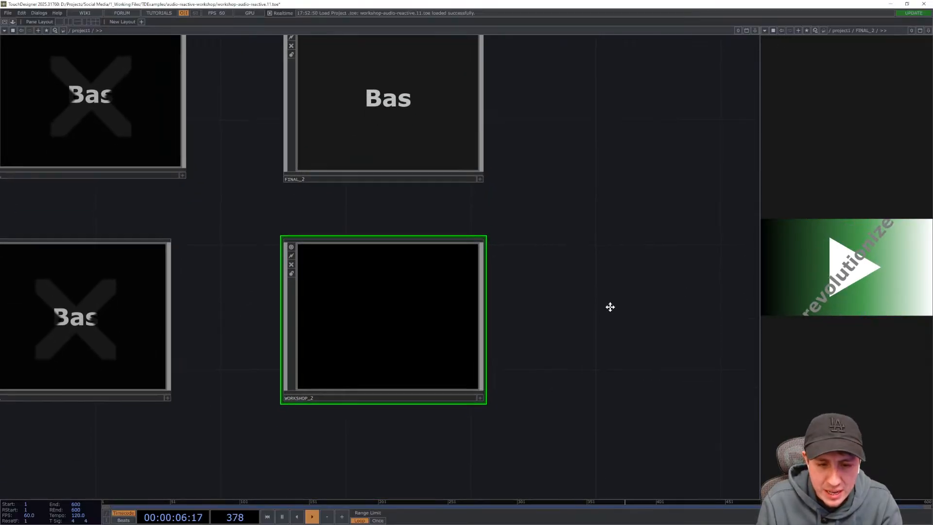
pyautogui.doubleClick(423, 314)
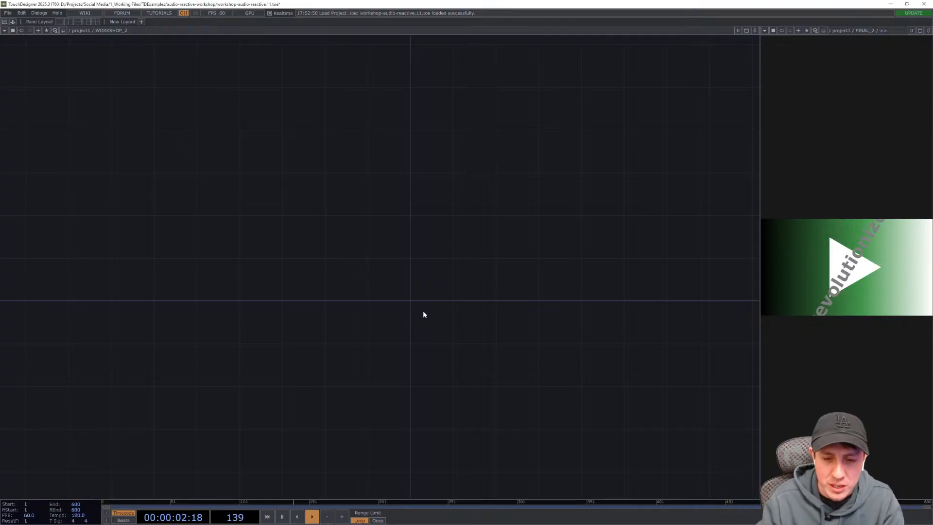
# - Create a Text TOP in the middle of the WORKSHOP_2 network
pyautogui.moveTo(458, 313); pyautogui.dragTo(439, 314)
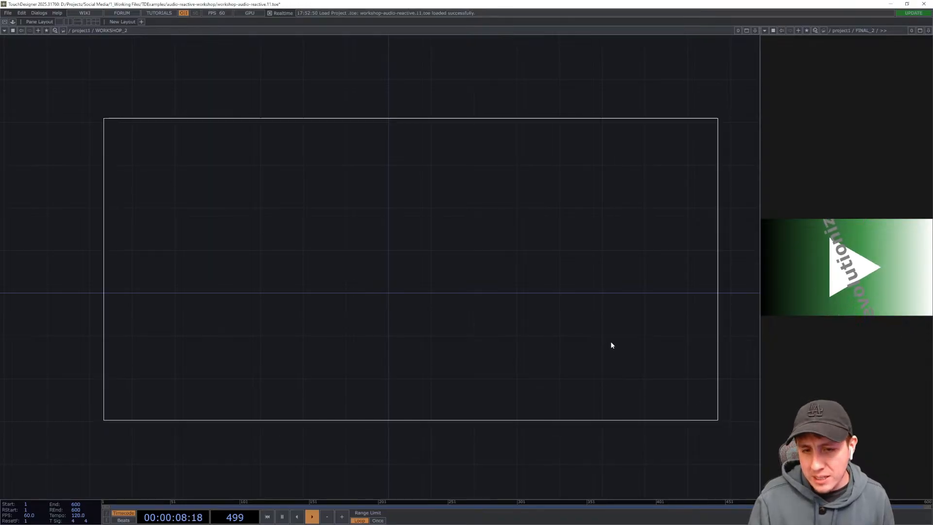
pyautogui.moveTo(674, 389); pyautogui.dragTo(675, 389, button='right')
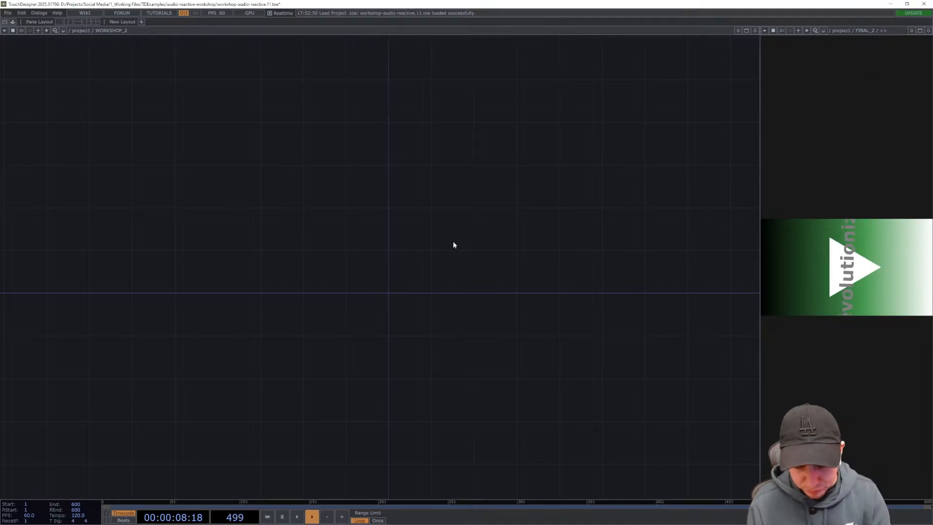
pyautogui.moveTo(450, 243); pyautogui.dragTo(431, 226)
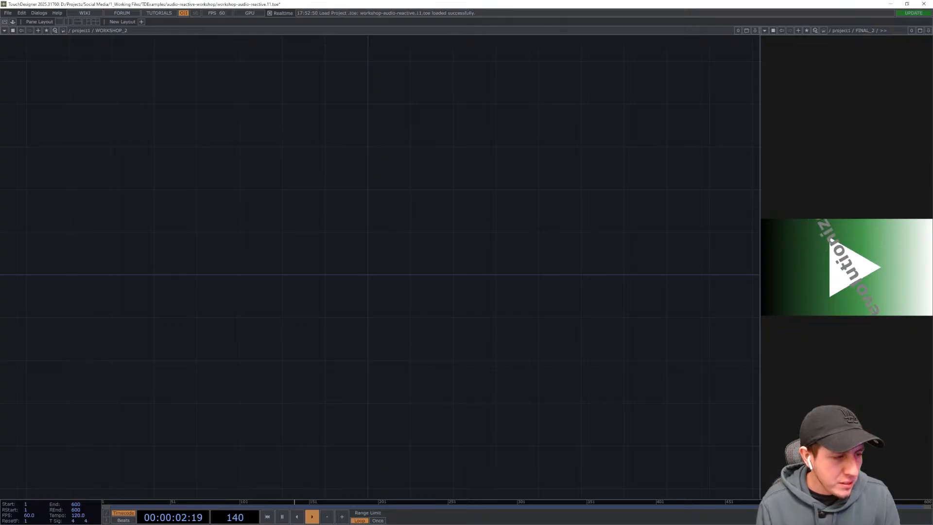
pyautogui.moveTo(322, 245); pyautogui.dragTo(326, 236)
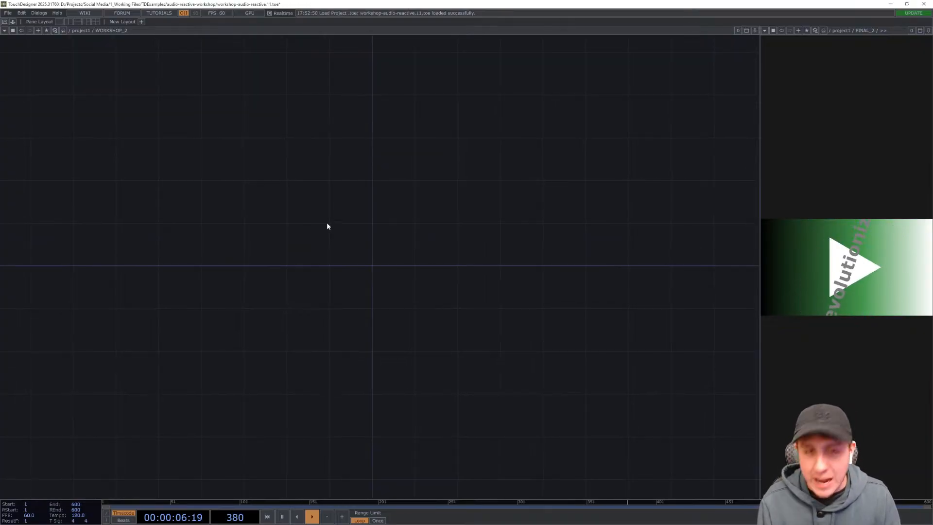
pyautogui.press('Tab')
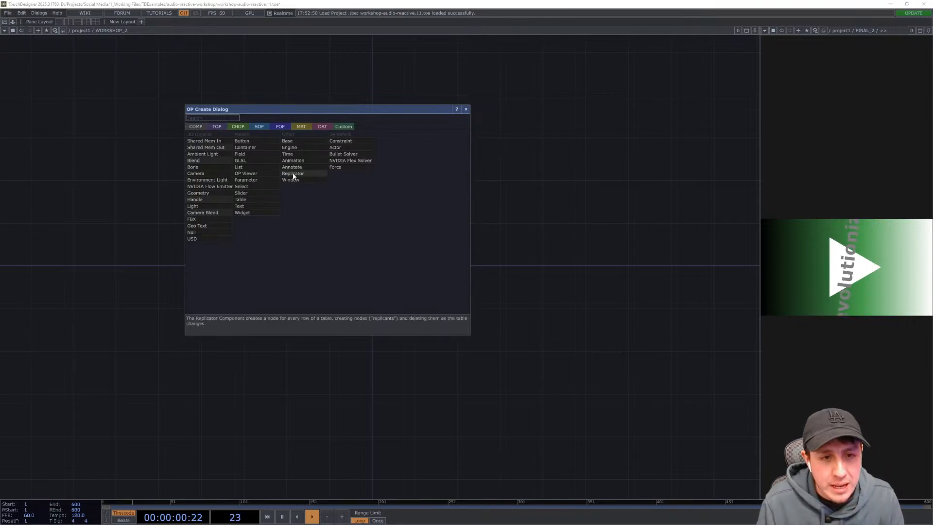
pyautogui.click(217, 126)
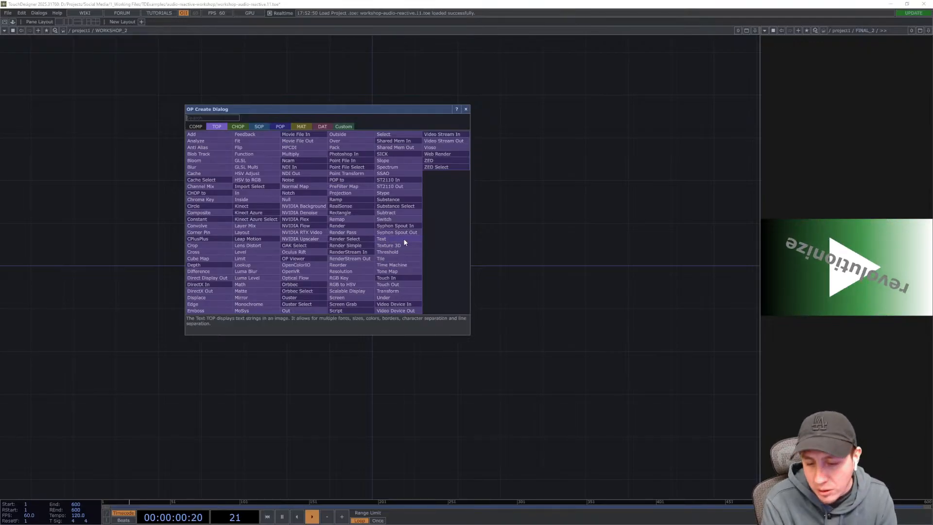
pyautogui.write('text')
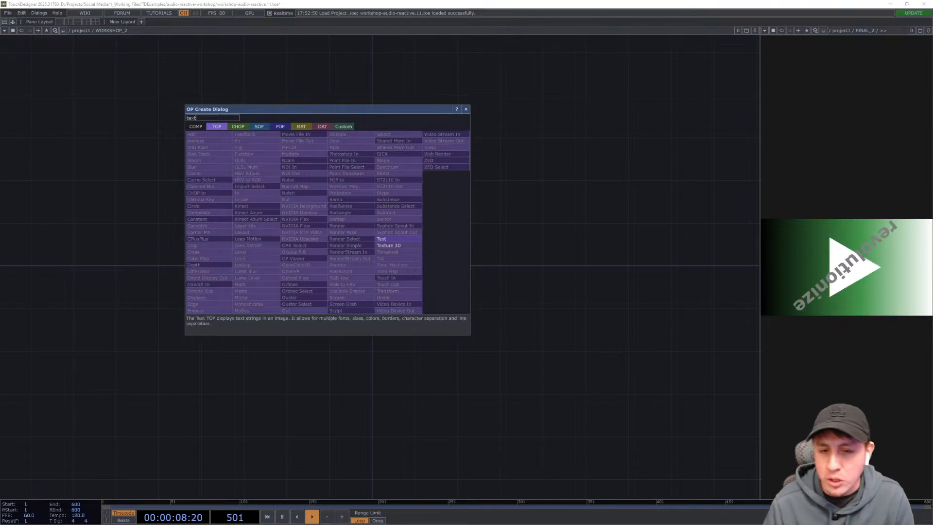
pyautogui.click(389, 239)
pyautogui.click(377, 263)
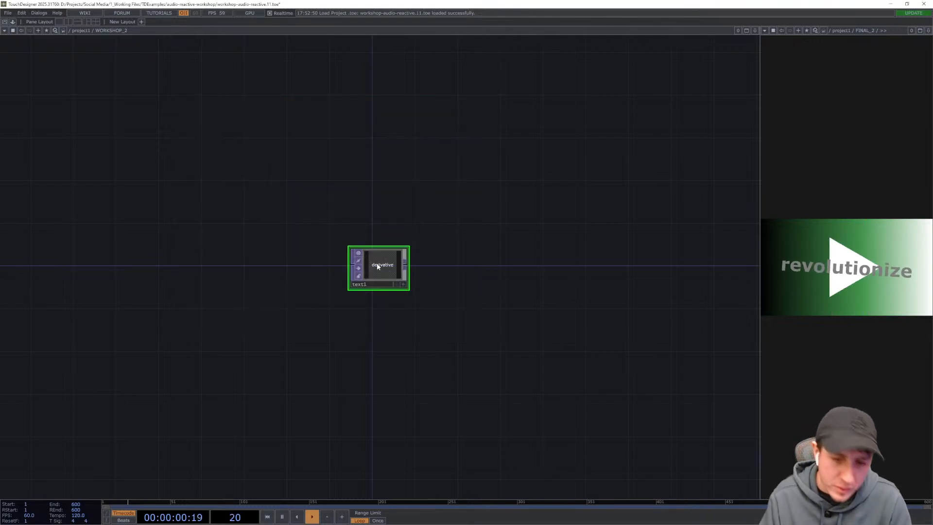
# - Open the Text TOP's parameters and set its text to matcha
pyautogui.moveTo(413, 328); pyautogui.dragTo(386, 334)
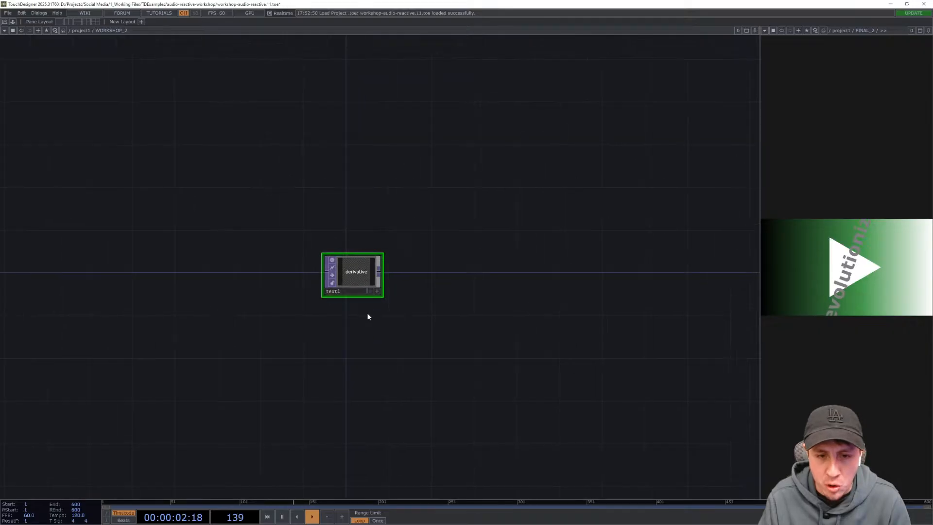
pyautogui.scroll(5, 368, 313)
pyautogui.scroll(4, 368, 314)
pyautogui.moveTo(294, 267); pyautogui.dragTo(355, 319)
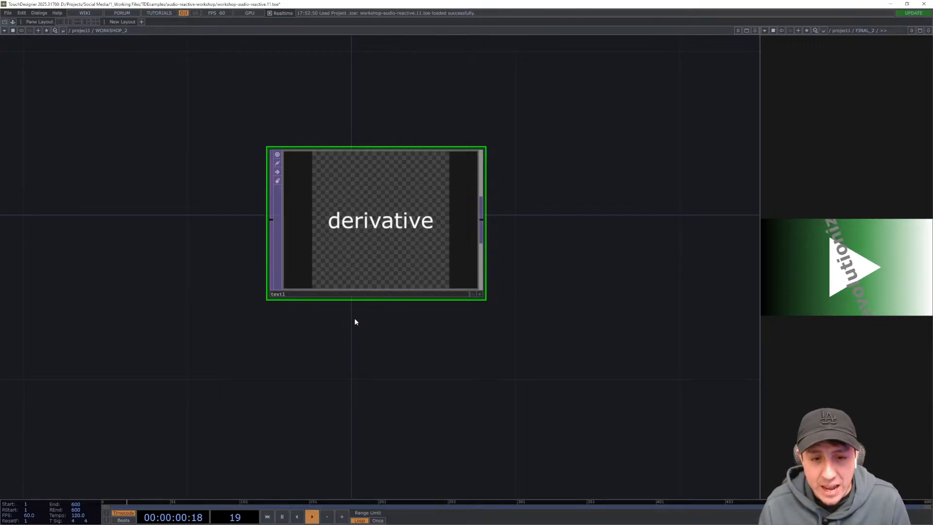
pyautogui.moveTo(382, 228); pyautogui.dragTo(341, 229)
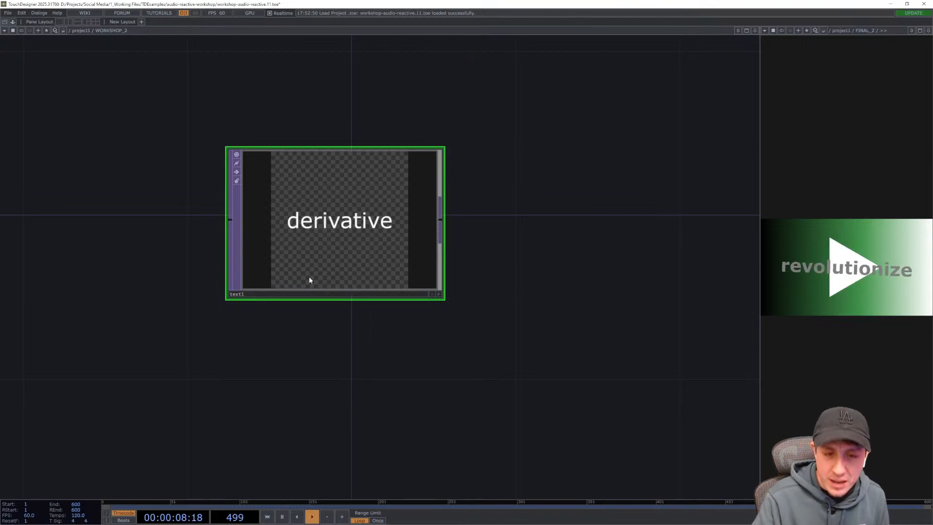
pyautogui.press('p')
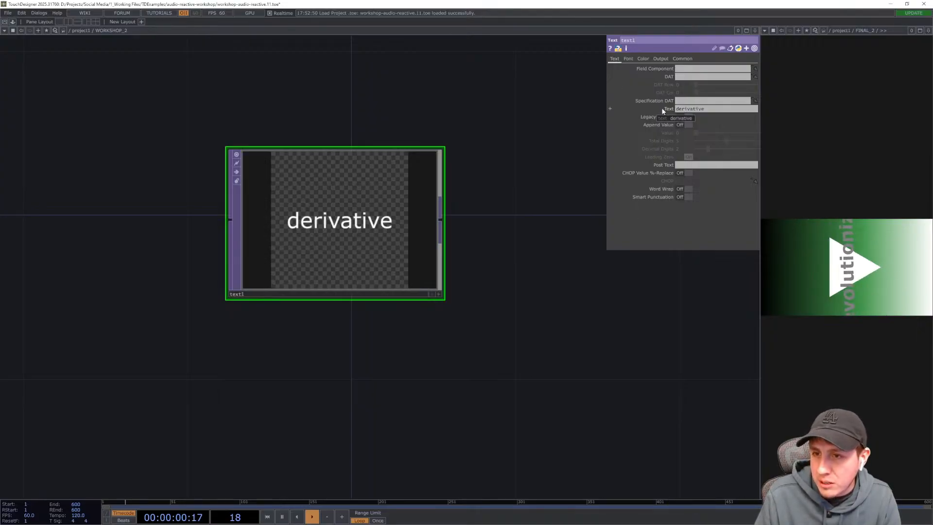
pyautogui.click(709, 110)
pyautogui.moveTo(710, 109); pyautogui.dragTo(679, 111)
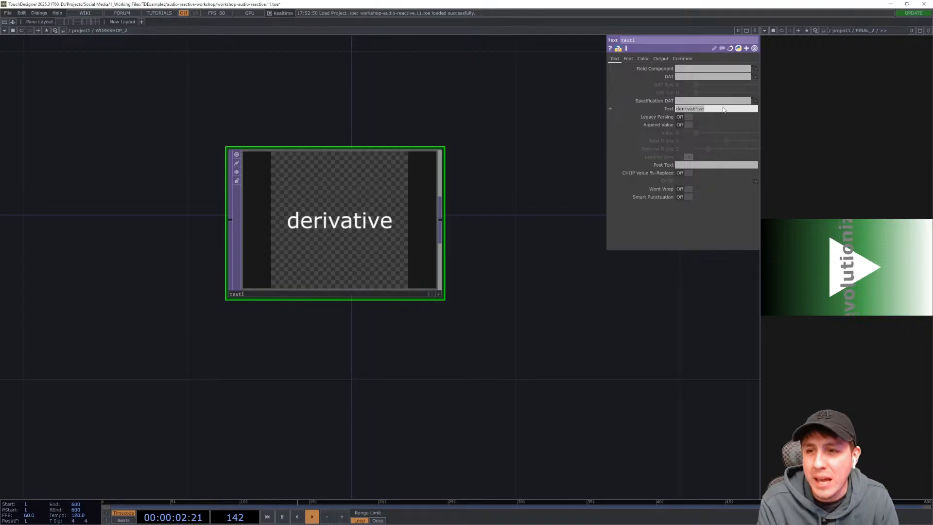
pyautogui.write('matcha')
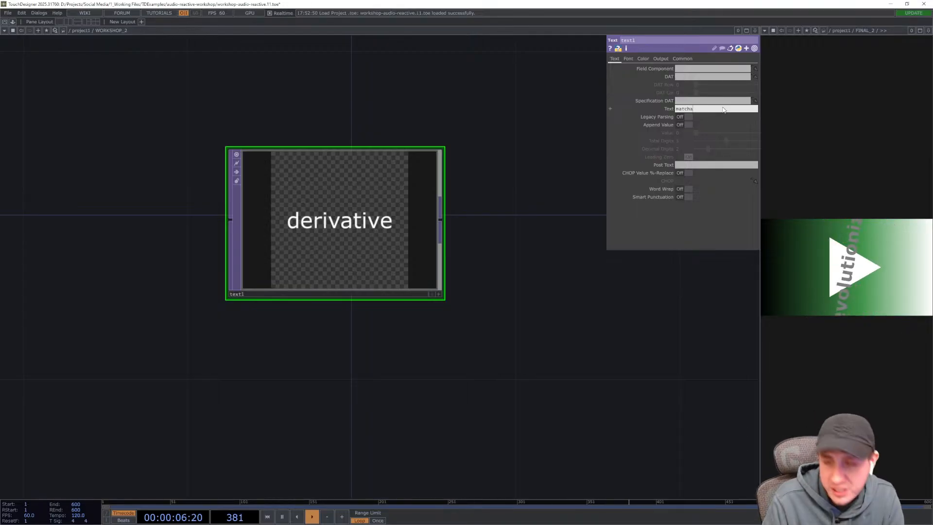
pyautogui.press('Return')
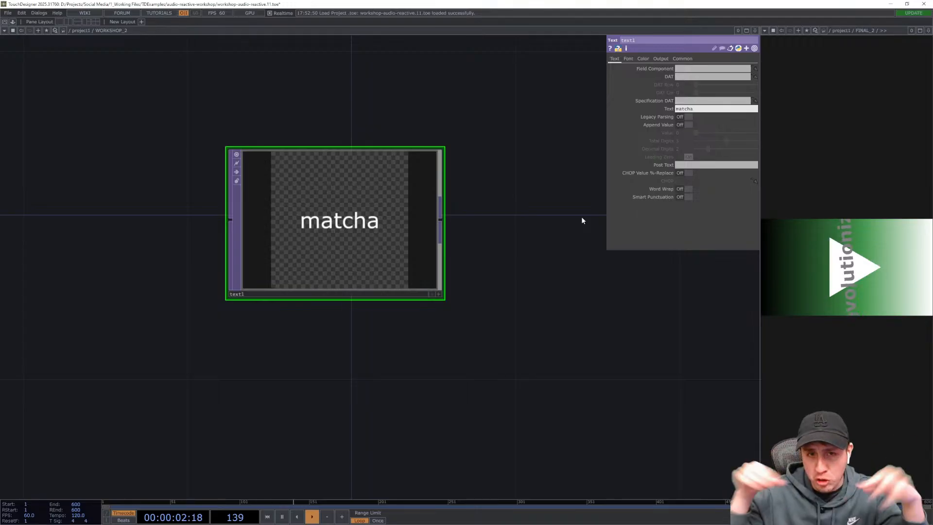
# - Turn on Word Wrap for the Text TOP, then browse the font list on its Font page
pyautogui.click(681, 189)
pyautogui.click(681, 189)
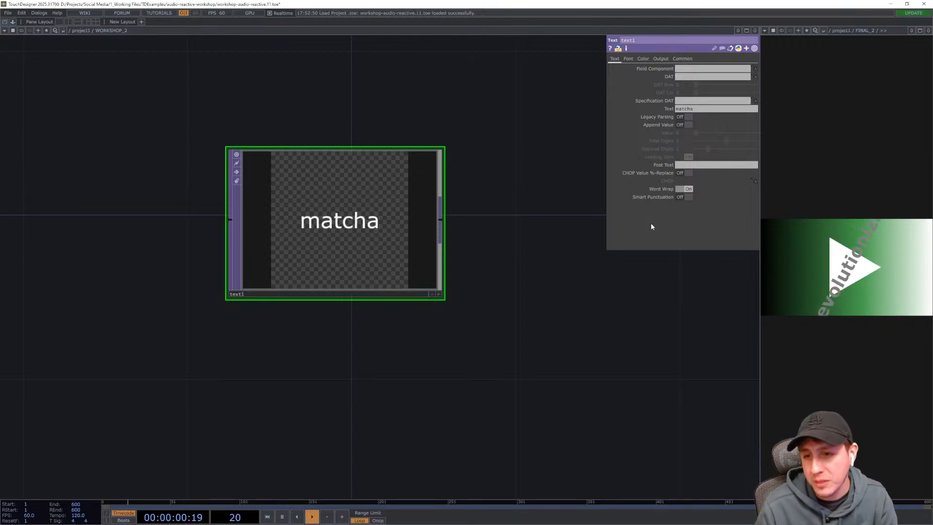
pyautogui.click(630, 58)
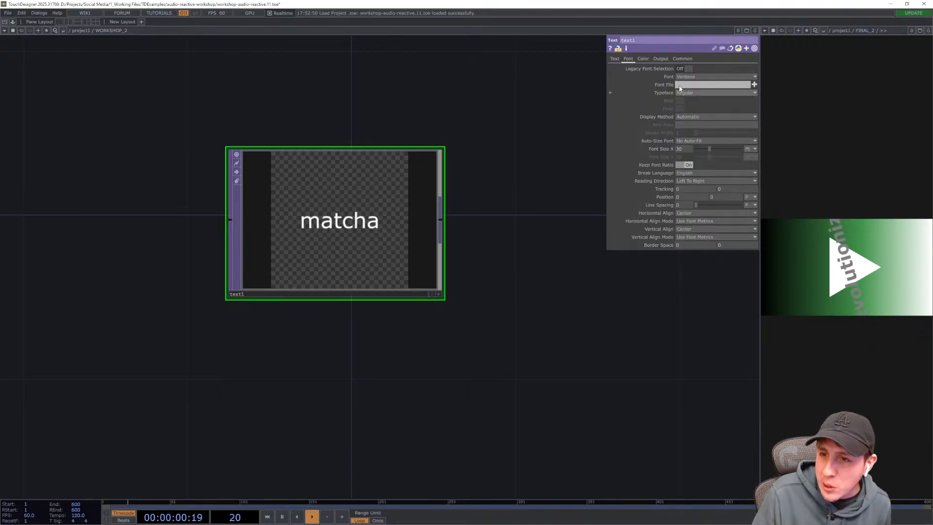
pyautogui.click(690, 77)
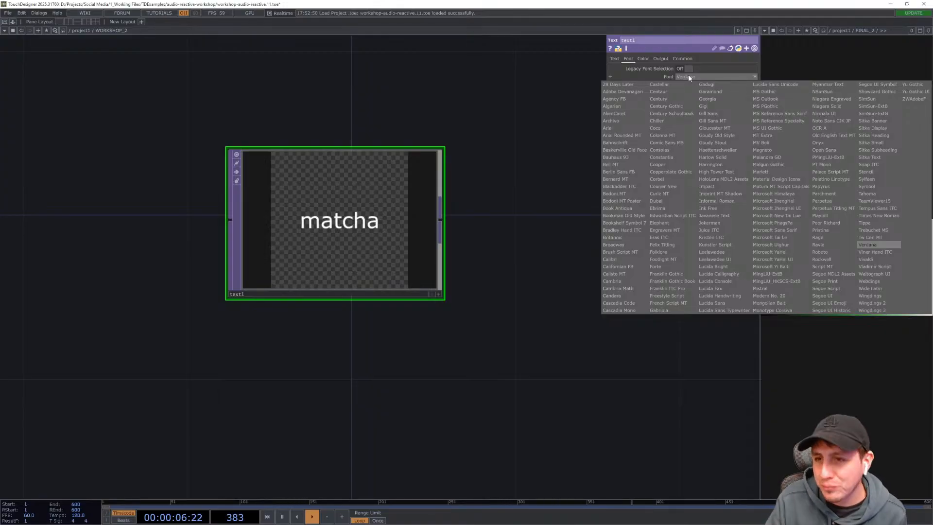
pyautogui.click(656, 76)
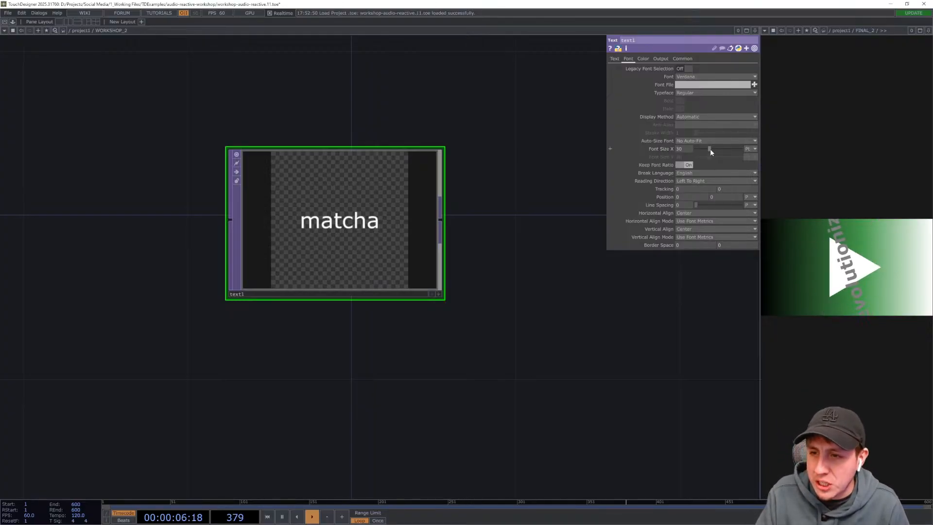
# - Enlarge the Text TOP's font size slightly and set its font colour to orange (1, 0.545, 0)
pyautogui.moveTo(710, 148); pyautogui.dragTo(715, 151)
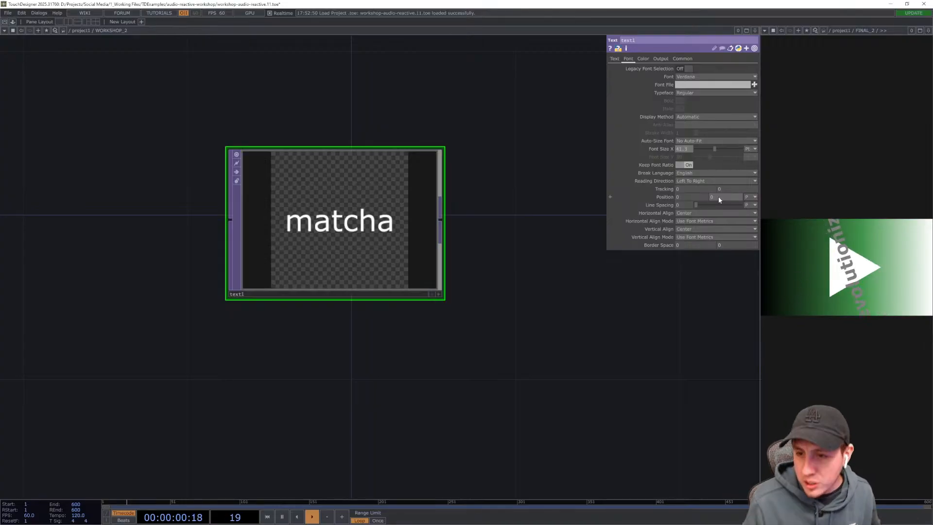
pyautogui.click(643, 58)
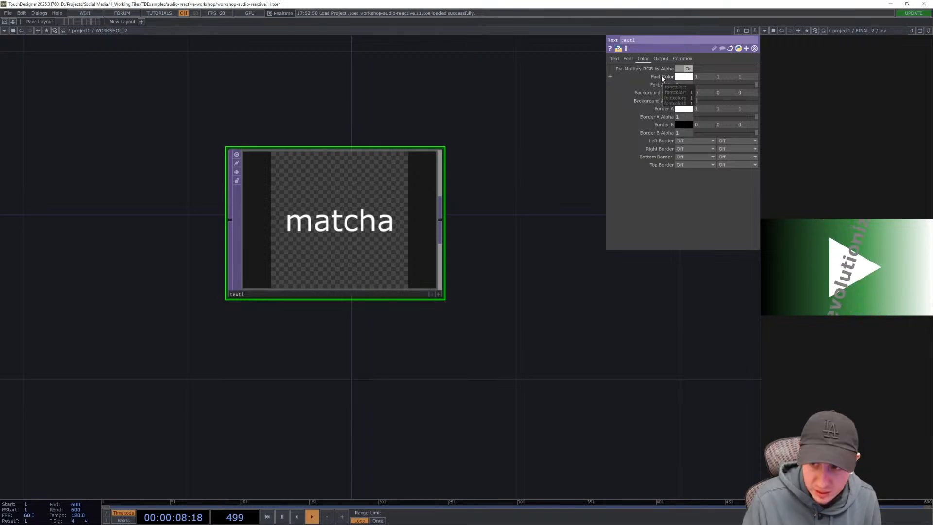
pyautogui.click(691, 79)
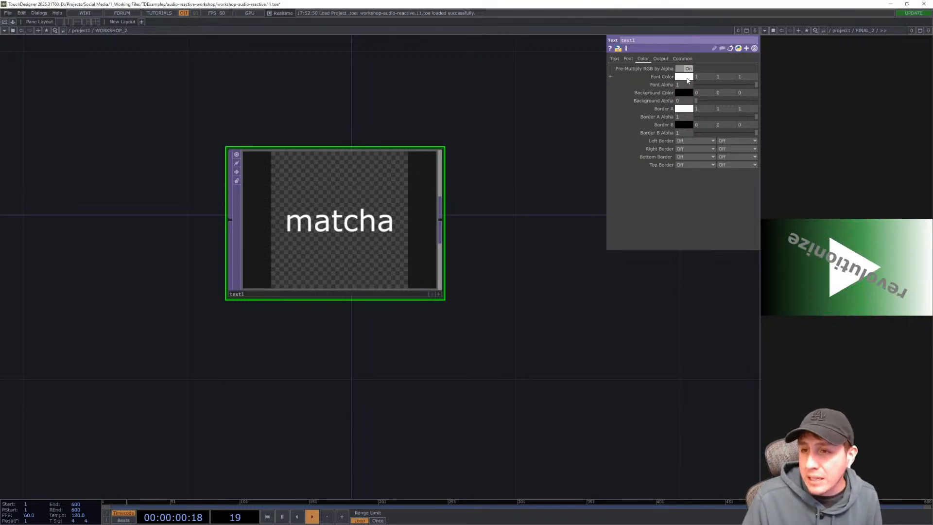
pyautogui.moveTo(514, 58); pyautogui.dragTo(440, 79)
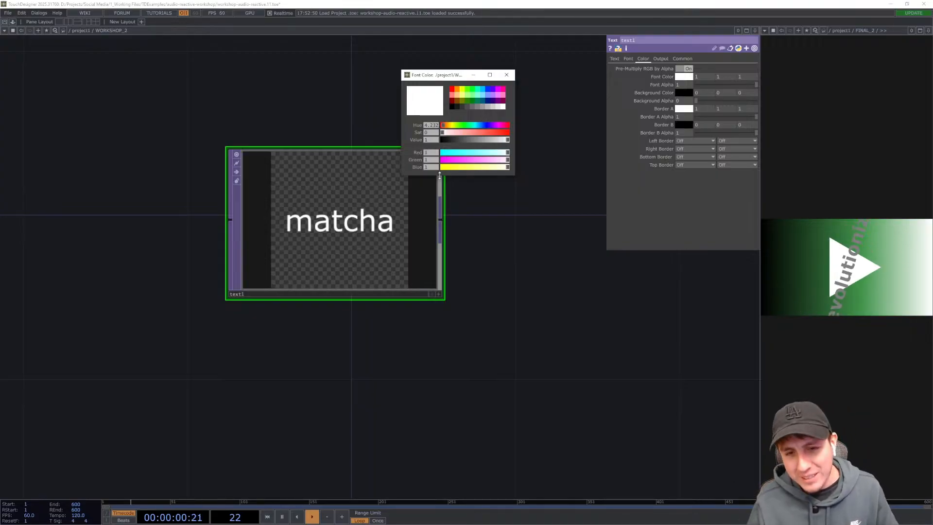
pyautogui.click(494, 110)
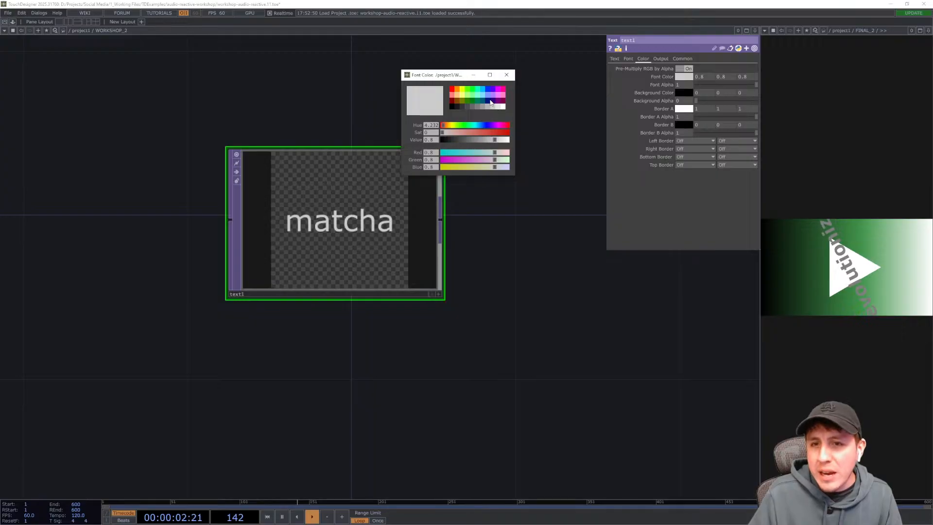
pyautogui.click(458, 90)
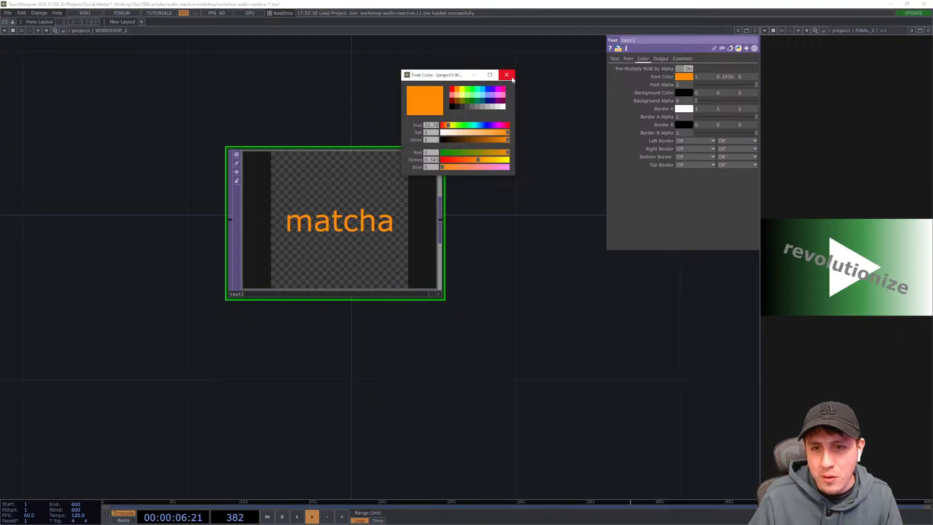
pyautogui.click(507, 75)
# - Add a Transform TOP to the right of the Text TOP
pyautogui.moveTo(528, 274); pyautogui.dragTo(529, 269)
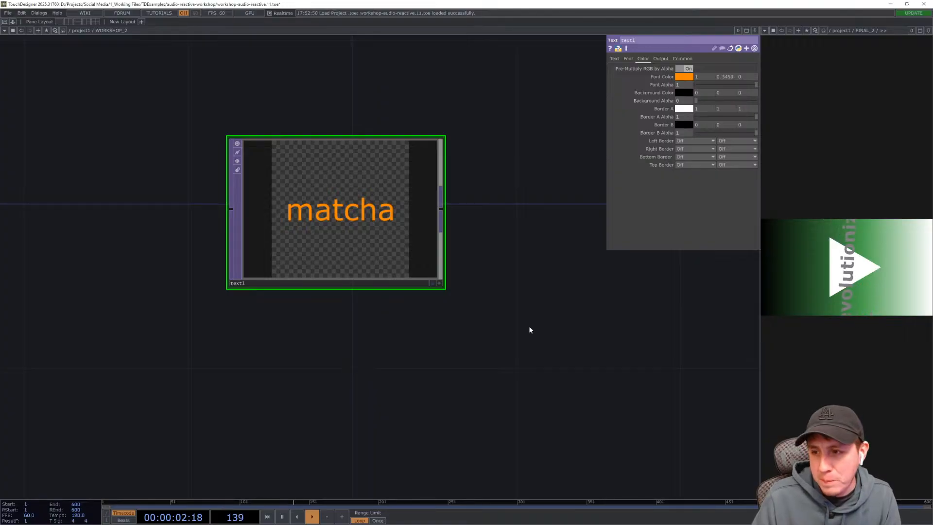
pyautogui.moveTo(529, 327); pyautogui.dragTo(463, 322)
pyautogui.moveTo(217, 241); pyautogui.dragTo(176, 242)
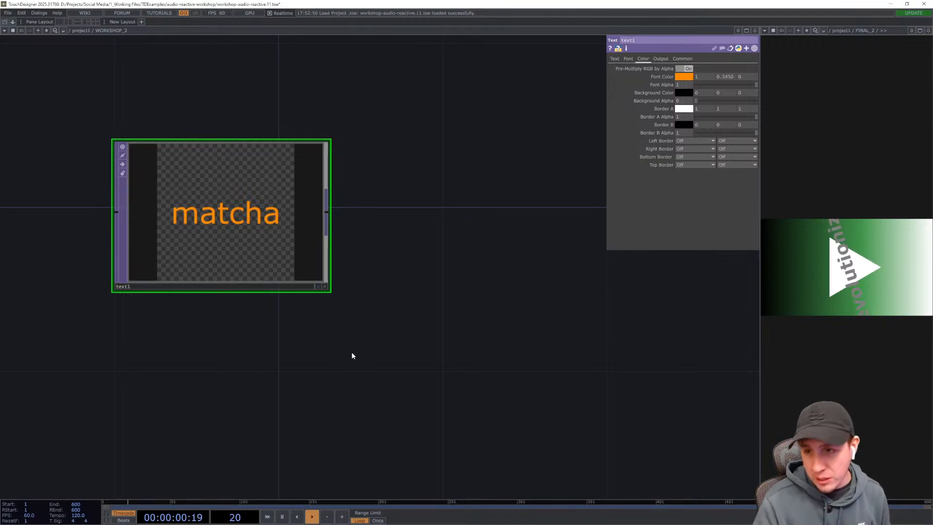
pyautogui.moveTo(369, 369); pyautogui.dragTo(360, 375)
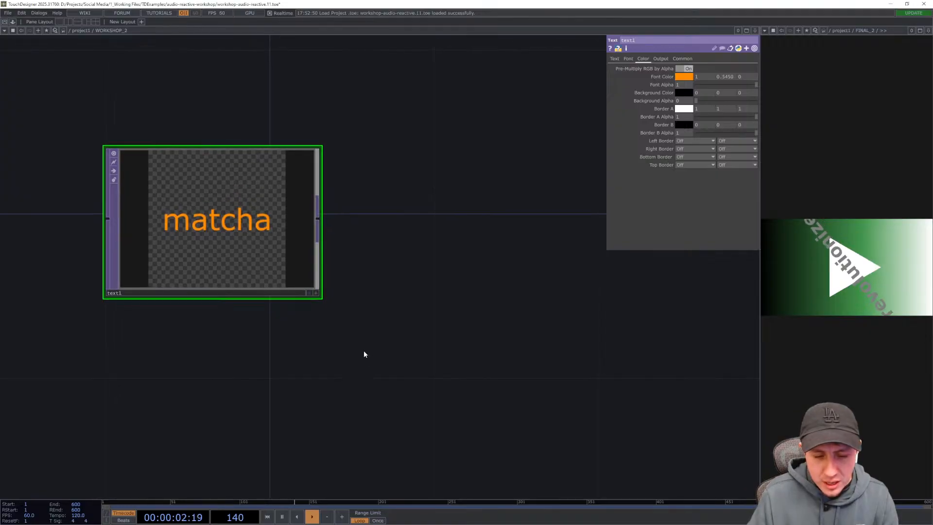
pyautogui.moveTo(349, 343); pyautogui.dragTo(376, 310)
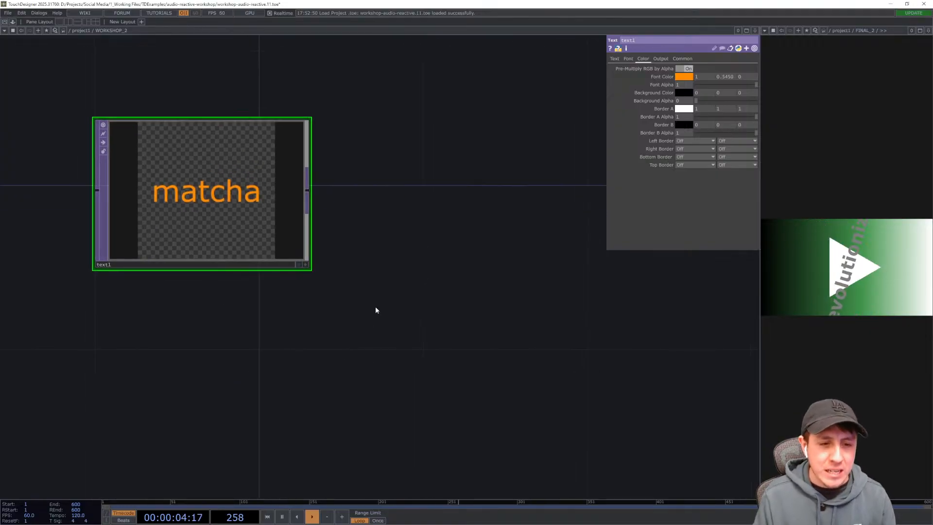
pyautogui.press('p')
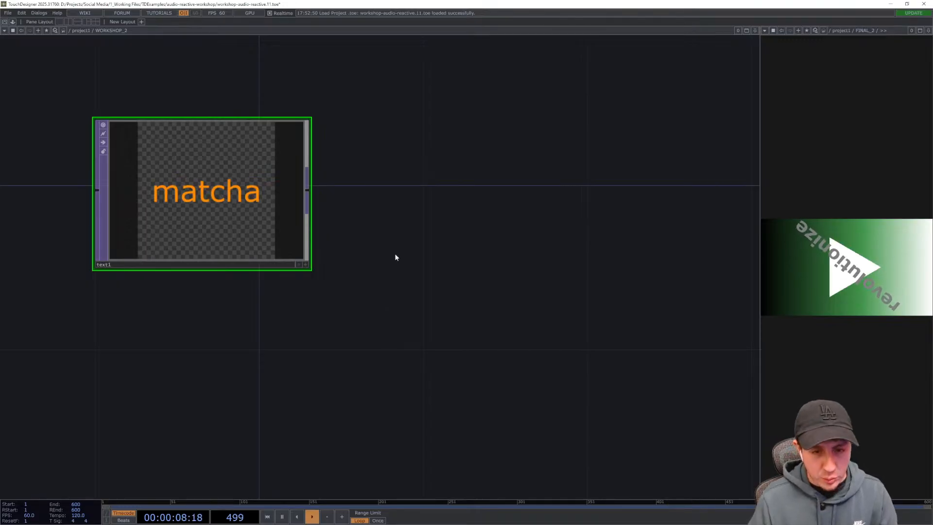
pyautogui.press('Tab')
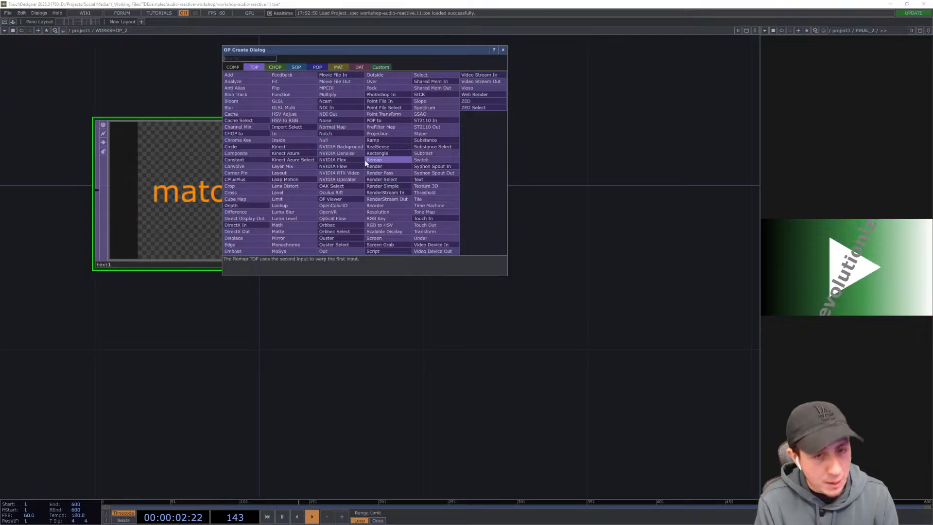
pyautogui.write('transform')
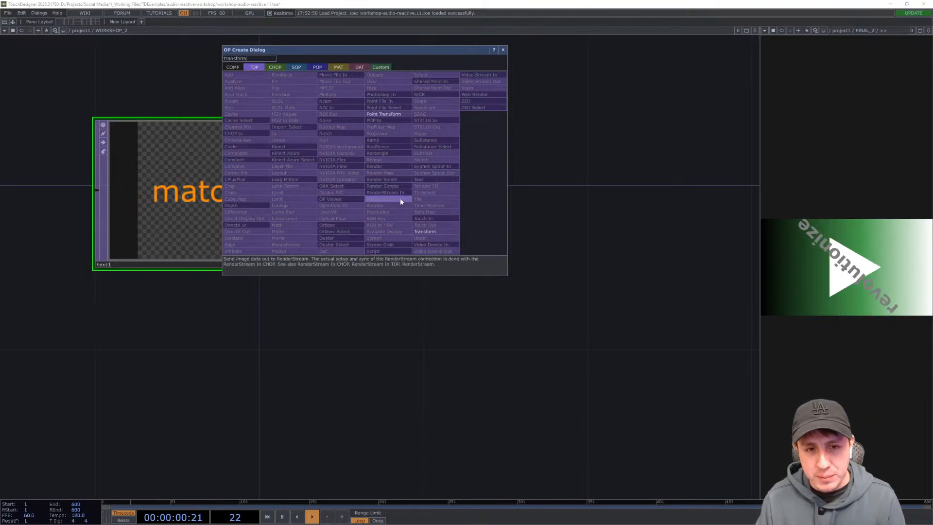
pyautogui.press('Return')
pyautogui.click(373, 198)
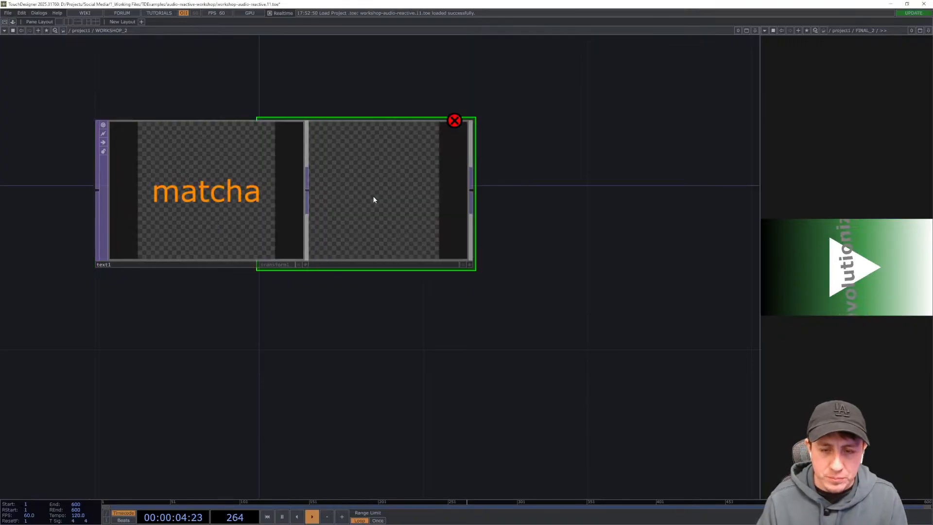
pyautogui.moveTo(374, 214); pyautogui.dragTo(498, 215)
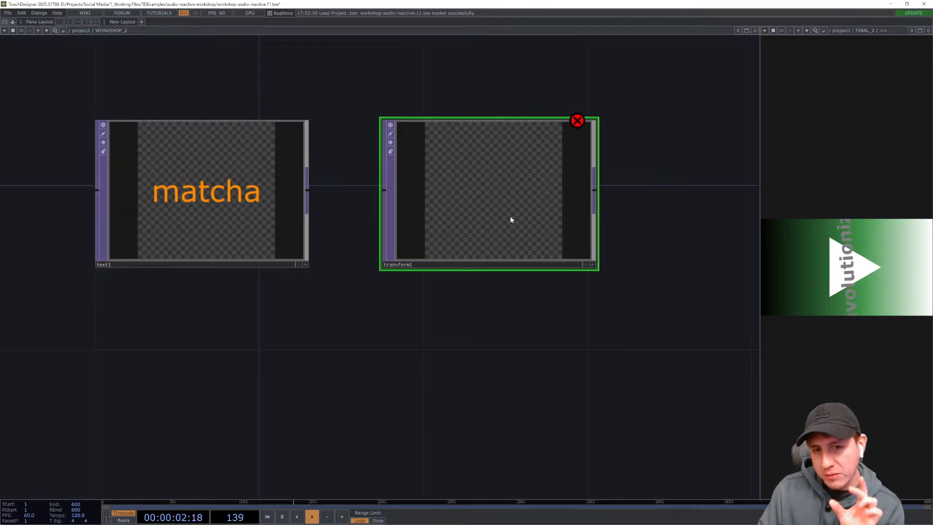
# - Connect the Text TOP's output to the Transform TOP's input
pyautogui.moveTo(475, 312); pyautogui.dragTo(454, 312)
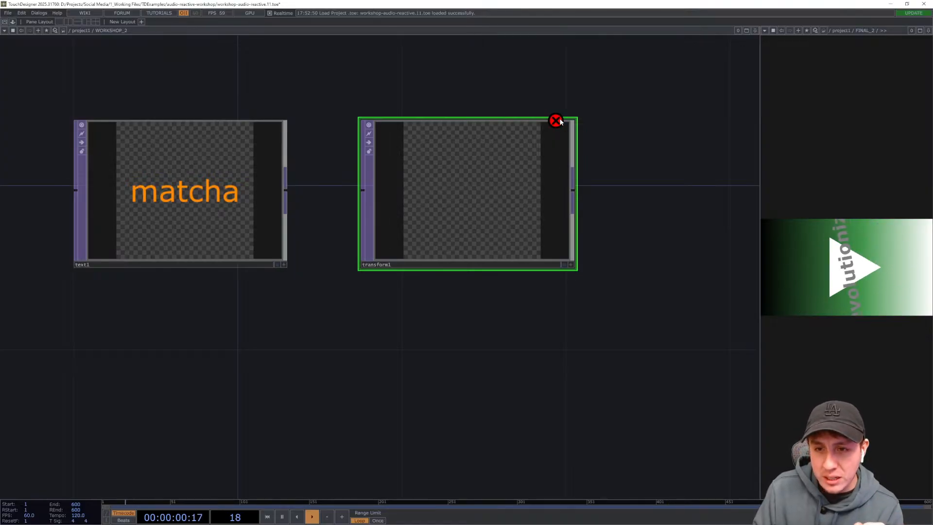
pyautogui.moveTo(561, 122)
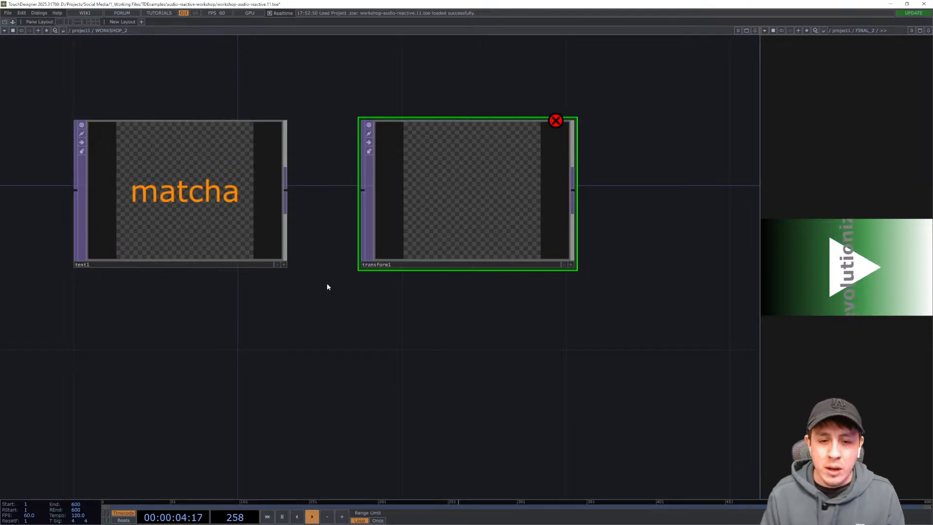
pyautogui.press('Tab')
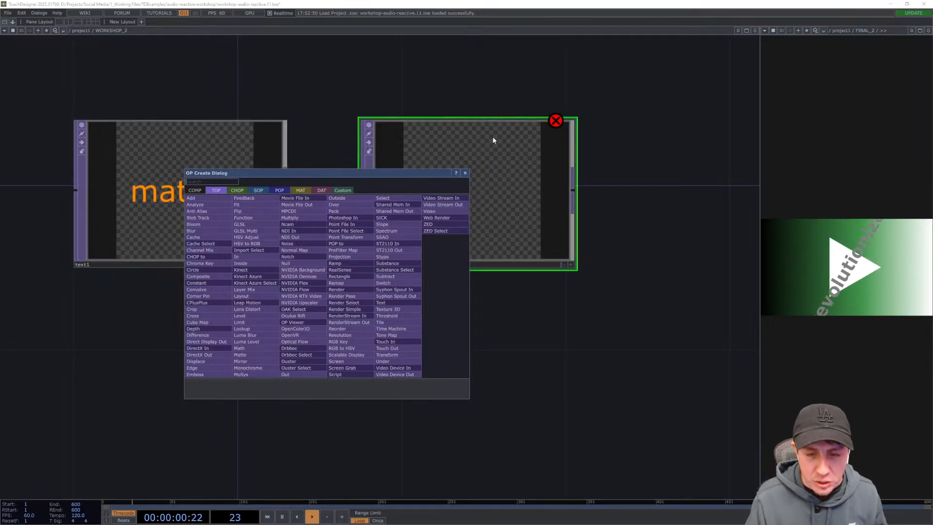
pyautogui.click(466, 173)
pyautogui.moveTo(404, 354); pyautogui.dragTo(365, 356)
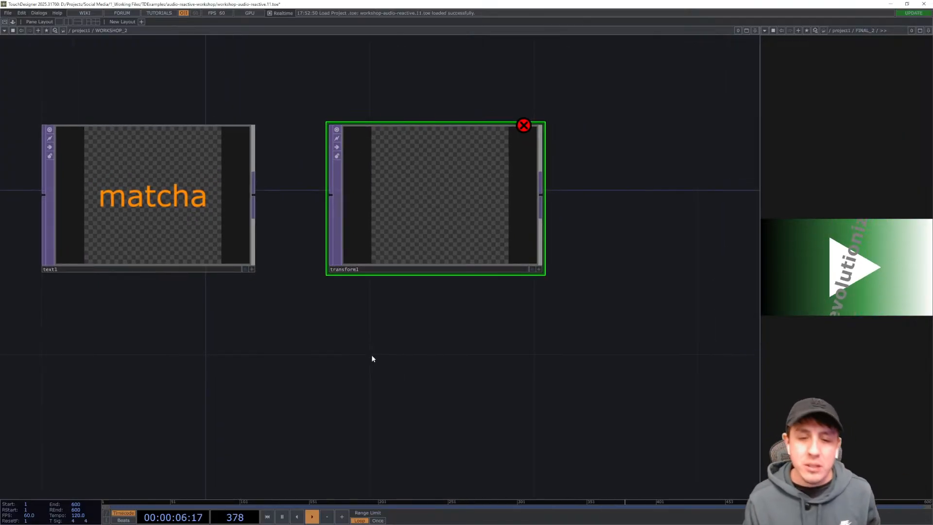
pyautogui.moveTo(324, 369); pyautogui.dragTo(375, 397)
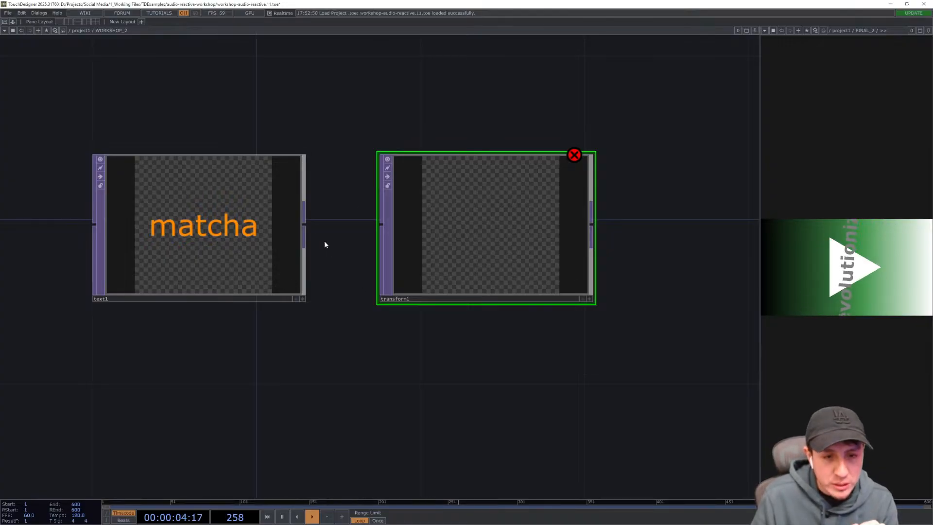
pyautogui.scroll(3, 314, 233)
pyautogui.moveTo(323, 240); pyautogui.dragTo(386, 244)
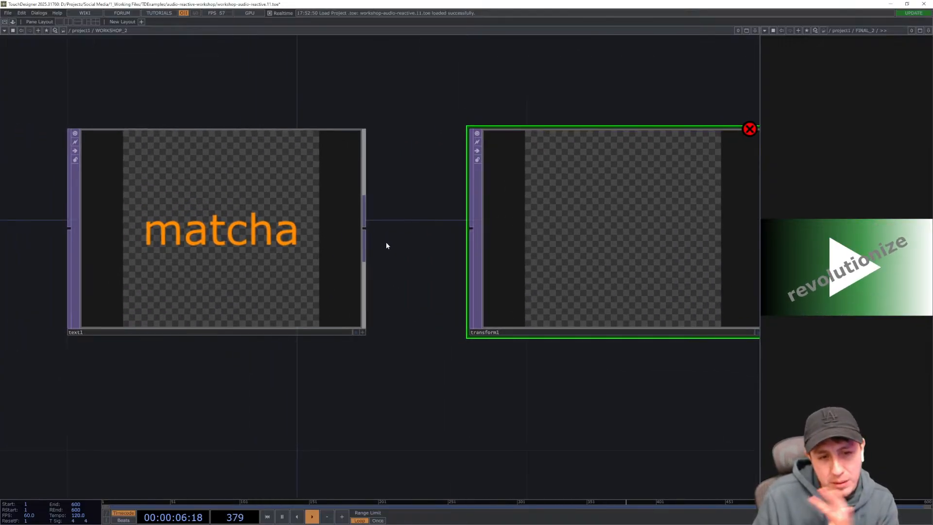
pyautogui.moveTo(432, 298); pyautogui.dragTo(452, 301)
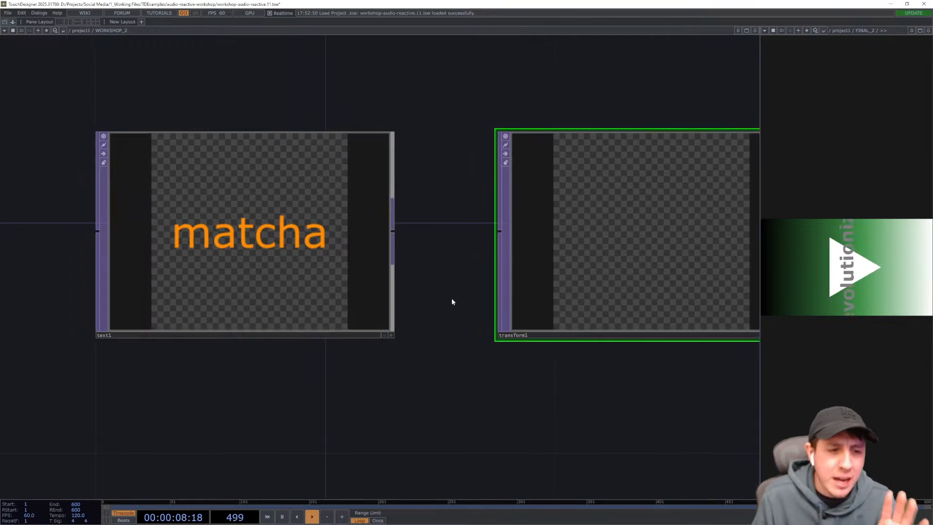
pyautogui.scroll(3, 78, 259)
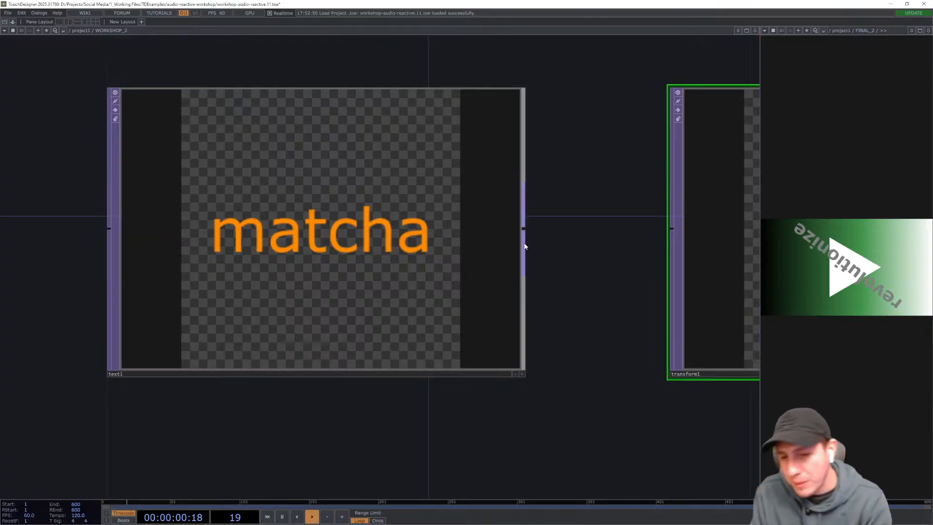
pyautogui.moveTo(573, 252); pyautogui.dragTo(501, 257)
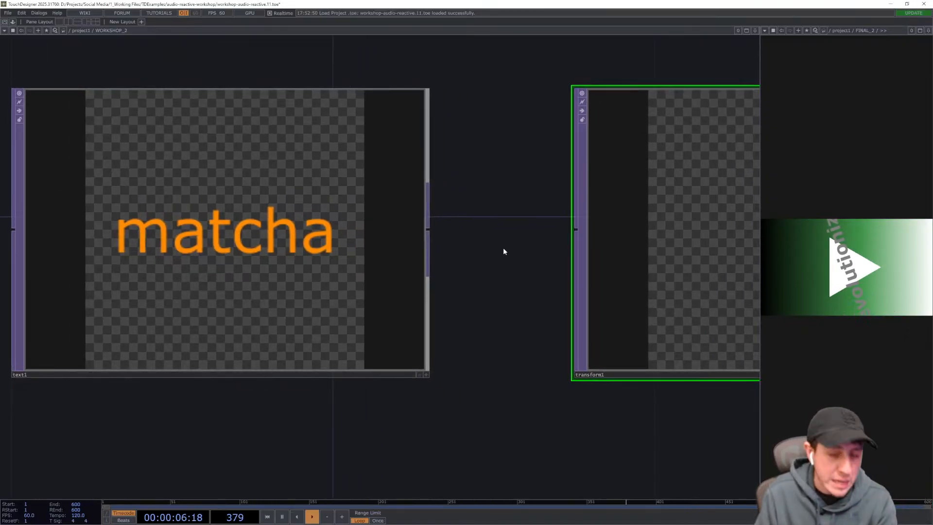
pyautogui.moveTo(506, 269)
pyautogui.mouseDown()
pyautogui.moveTo(492, 279)
pyautogui.moveTo(498, 273)
pyautogui.mouseUp()
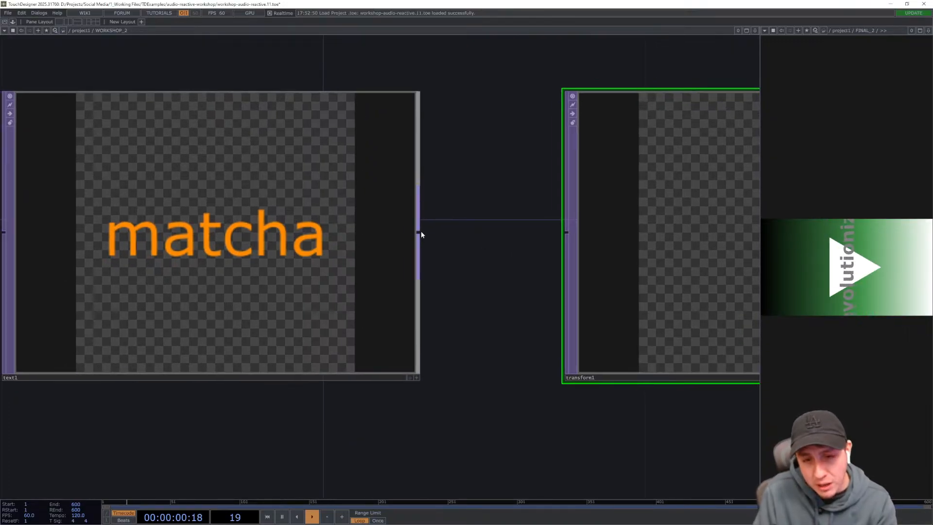
pyautogui.moveTo(427, 232); pyautogui.dragTo(567, 233)
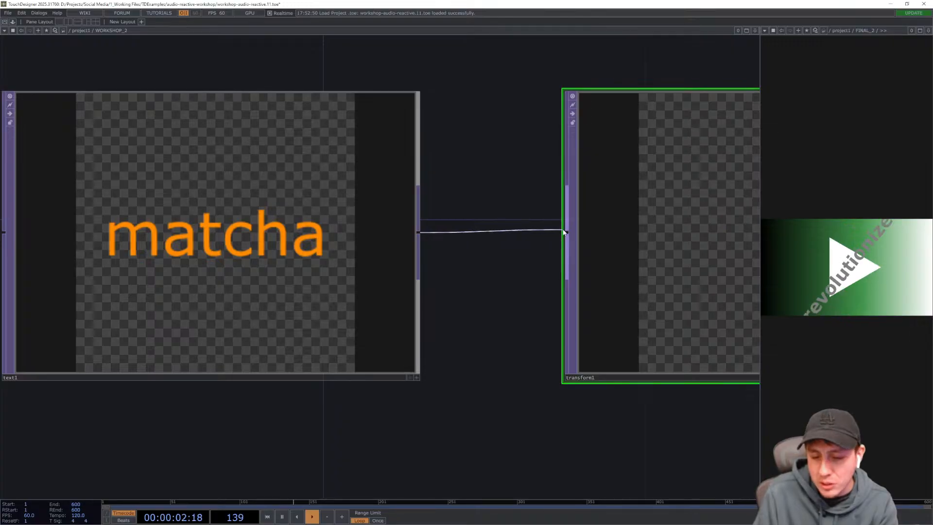
# - Open the Transform TOP's parameters, try rotating the text, then reset Rotate to its default
pyautogui.press('h')
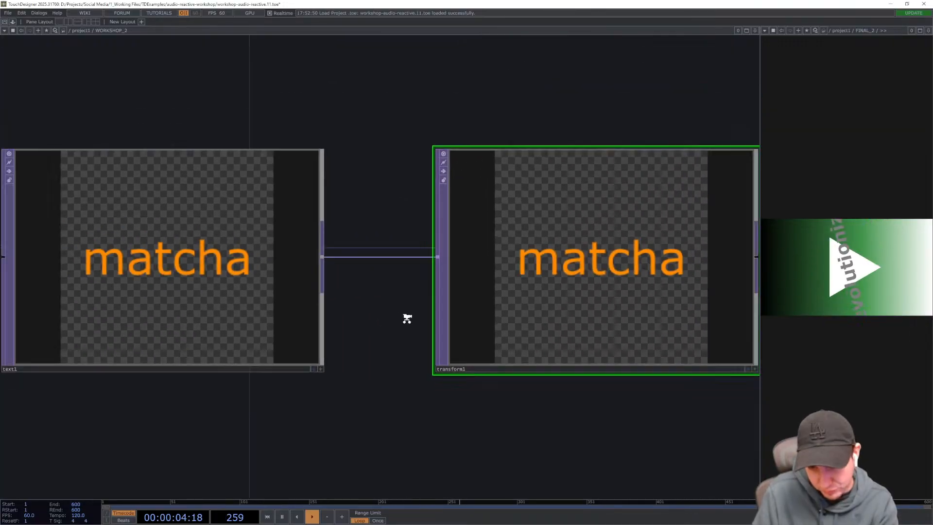
pyautogui.moveTo(623, 386); pyautogui.dragTo(550, 396)
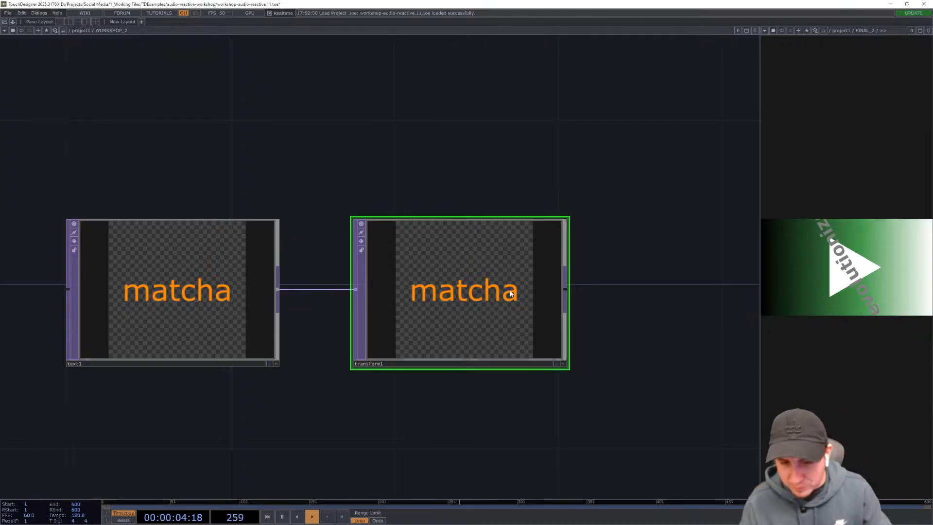
pyautogui.moveTo(480, 384); pyautogui.dragTo(456, 314)
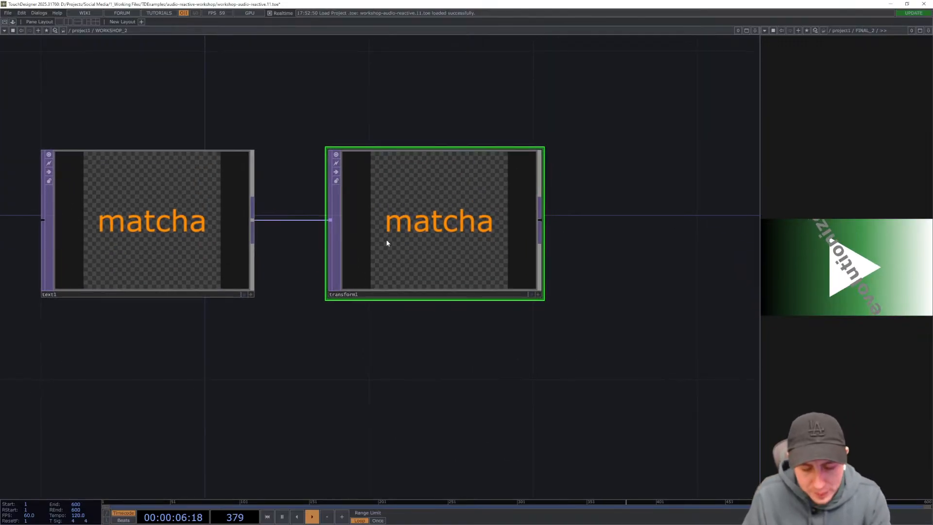
pyautogui.press('p')
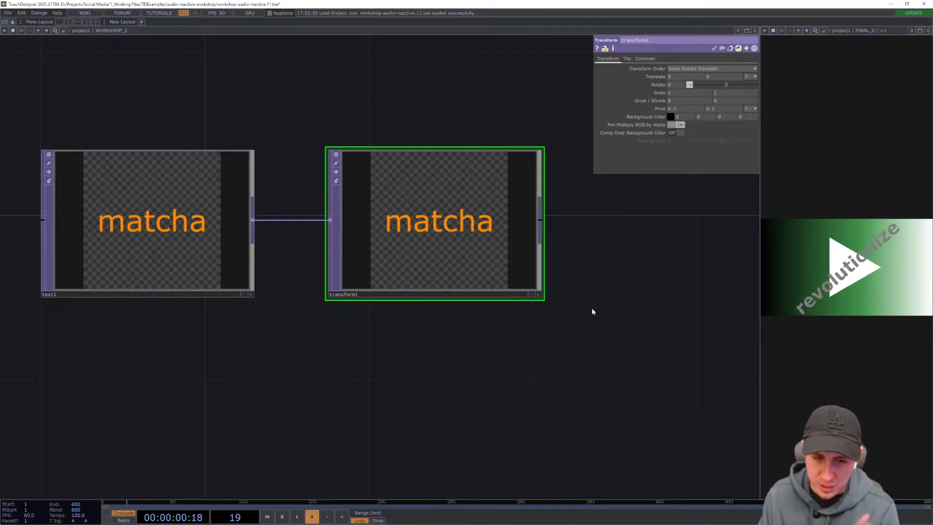
pyautogui.click(78, 230)
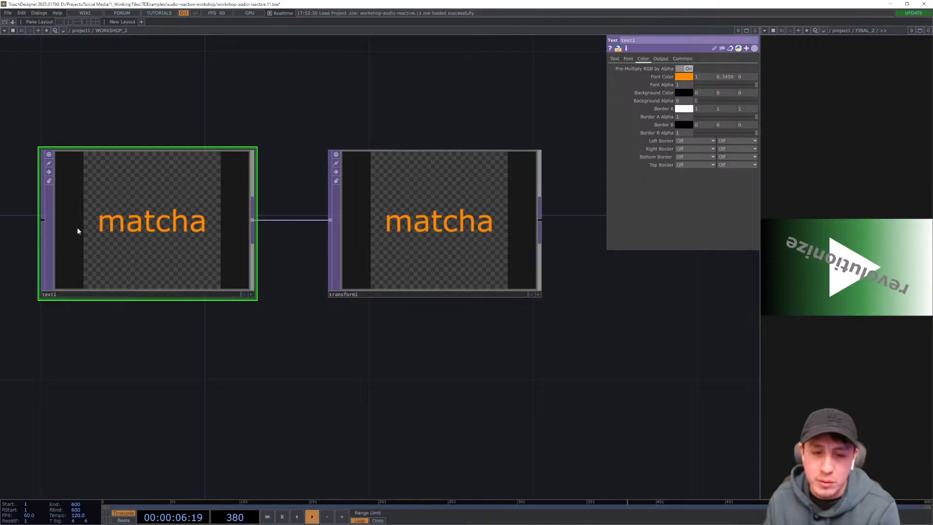
pyautogui.click(377, 227)
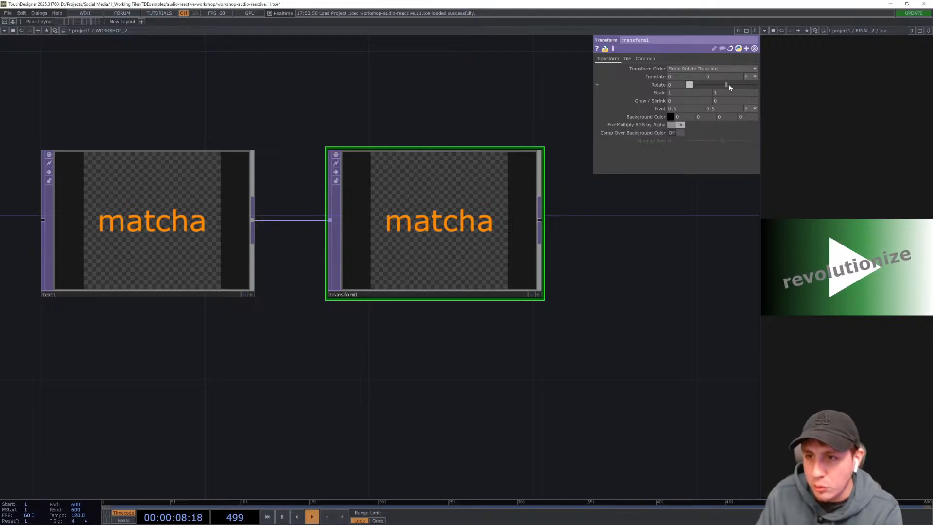
pyautogui.moveTo(733, 83); pyautogui.dragTo(715, 84)
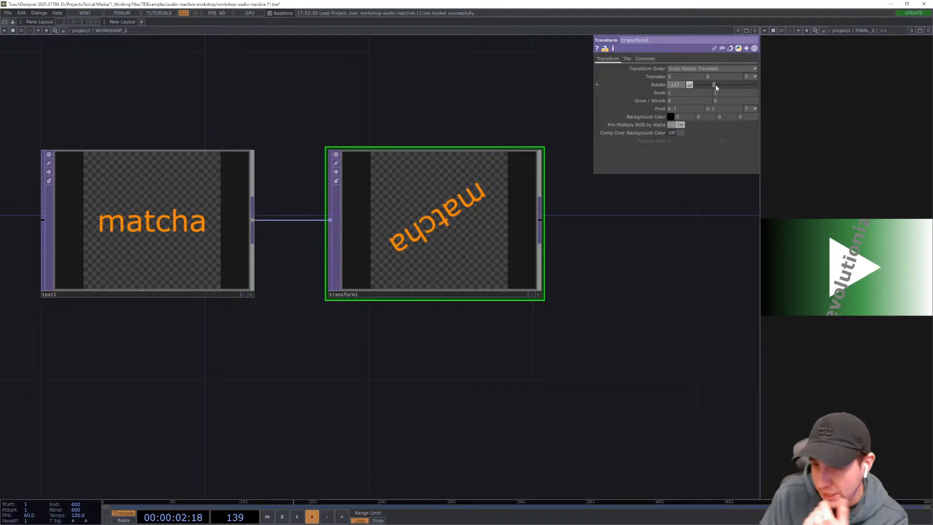
pyautogui.moveTo(713, 85)
pyautogui.mouseDown()
pyautogui.moveTo(699, 85)
pyautogui.moveTo(716, 85)
pyautogui.mouseUp()
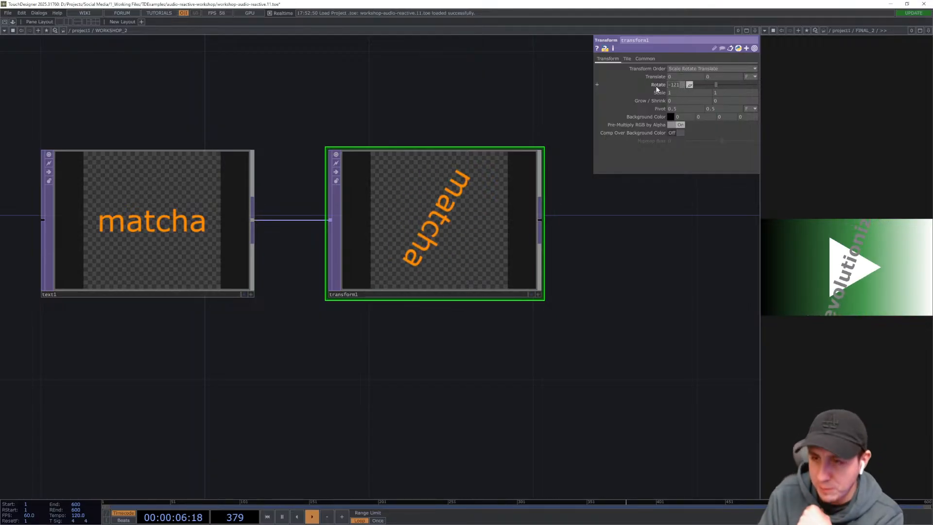
pyautogui.doubleClick(656, 87)
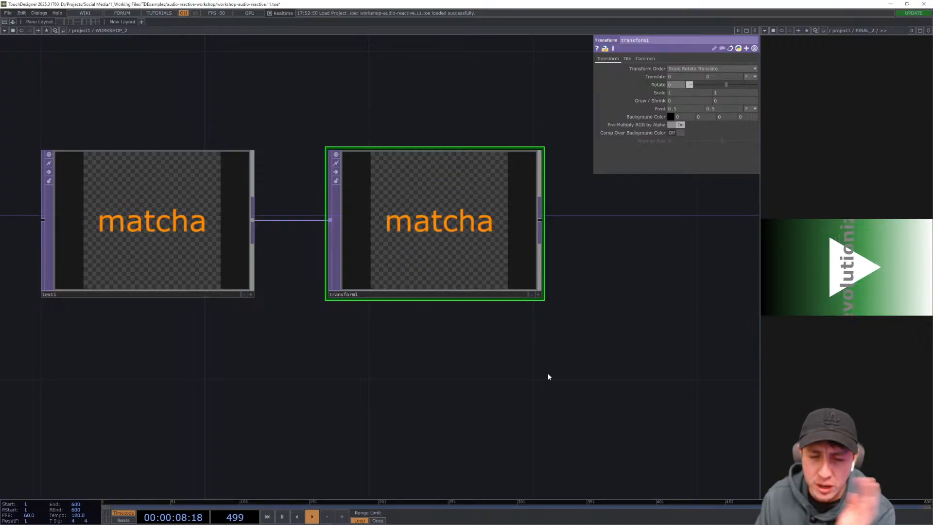
# - Add a Circle TOP below the Transform TOP in the WORKSHOP_2 network
pyautogui.moveTo(514, 379); pyautogui.dragTo(498, 364)
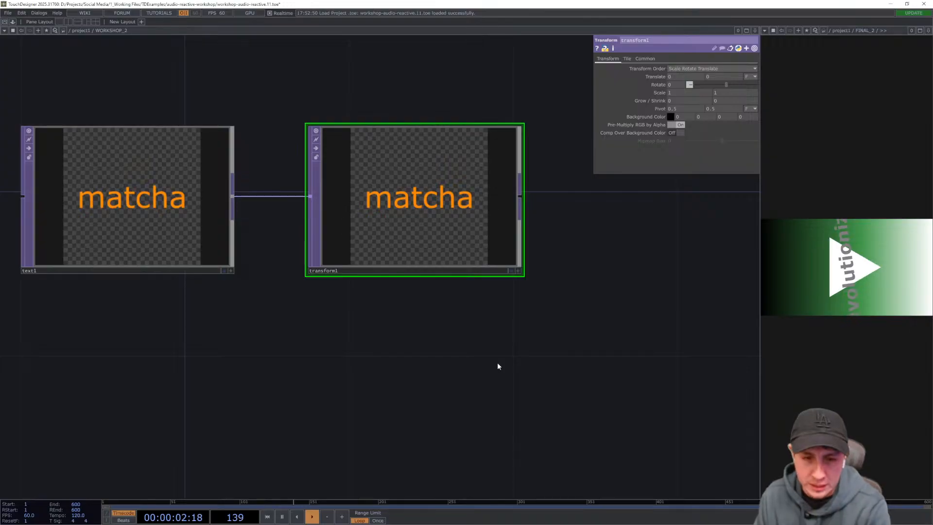
pyautogui.moveTo(498, 363); pyautogui.dragTo(496, 326)
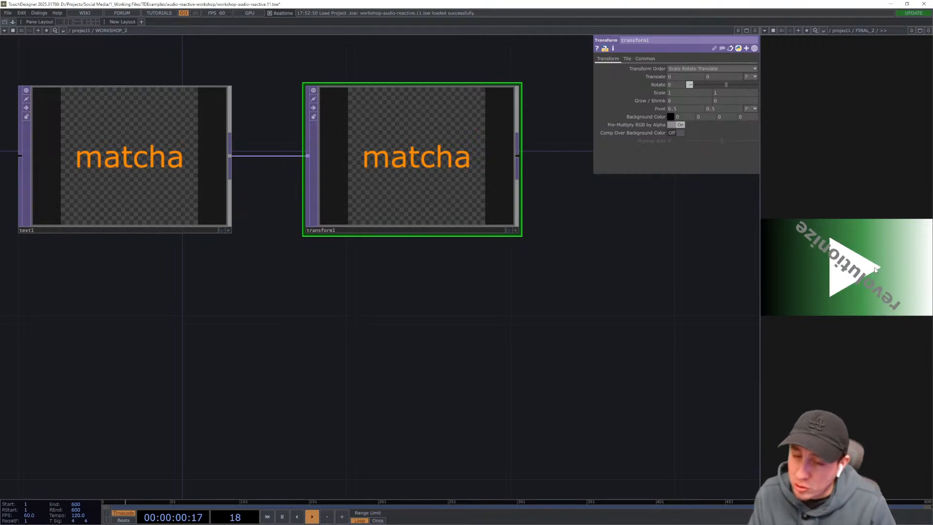
pyautogui.moveTo(490, 350); pyautogui.dragTo(480, 316)
pyautogui.moveTo(395, 267); pyautogui.dragTo(385, 251)
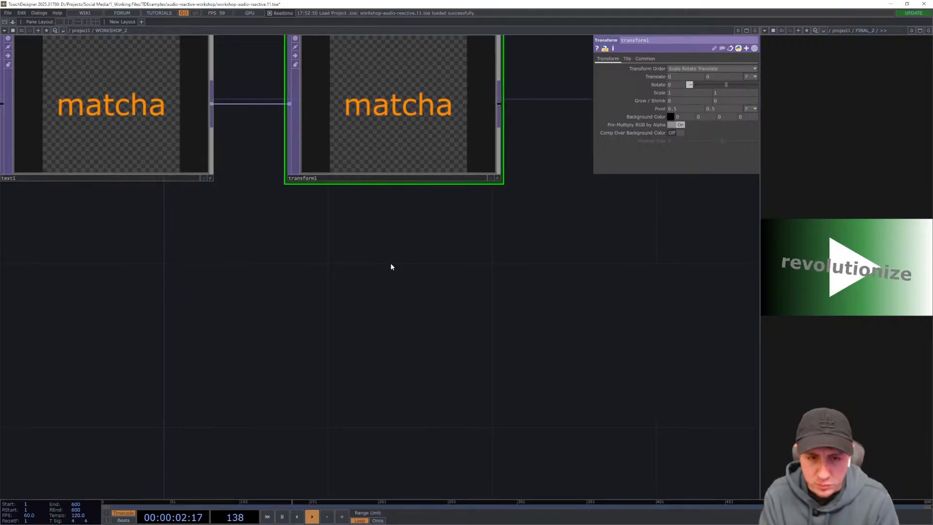
pyautogui.press('Tab')
pyautogui.write('circ')
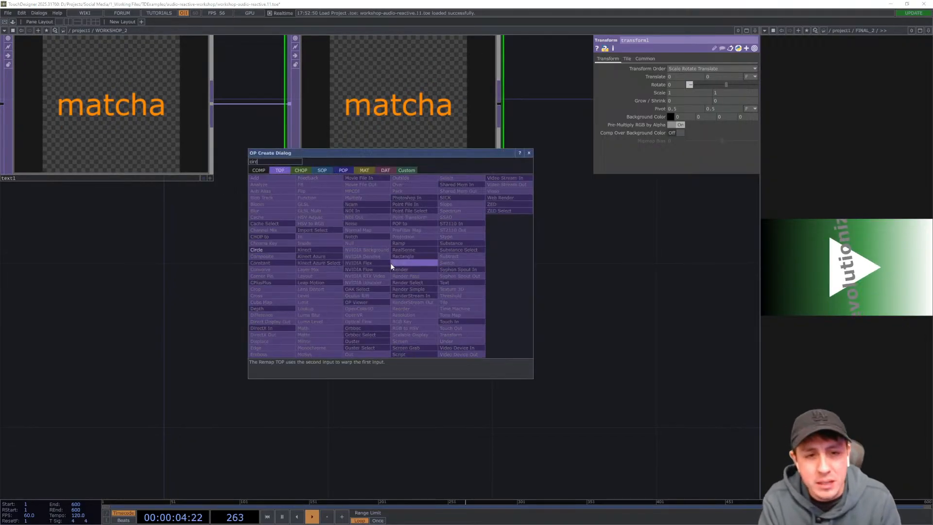
pyautogui.press('Return')
pyautogui.click(391, 267)
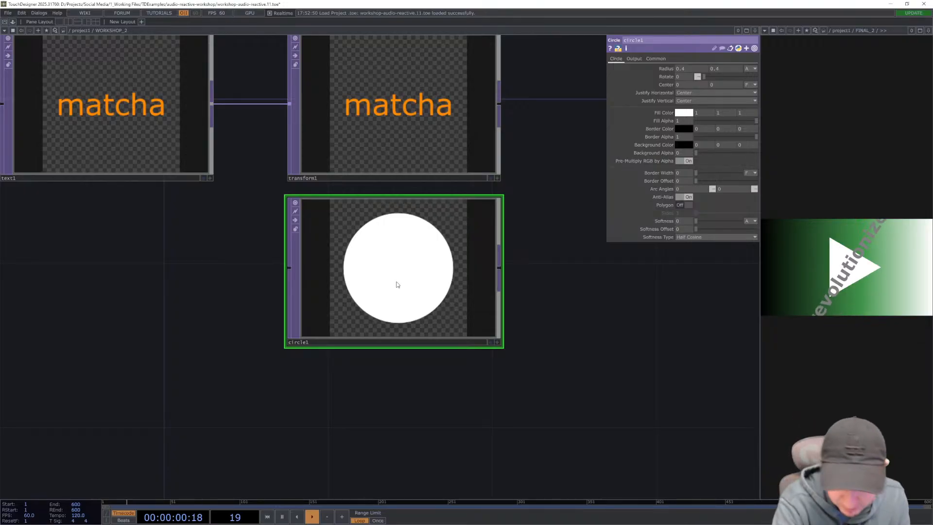
# - Set the circle's radius to 0.2 by 0.2
pyautogui.moveTo(552, 283); pyautogui.dragTo(539, 255)
pyautogui.moveTo(466, 369); pyautogui.dragTo(523, 330)
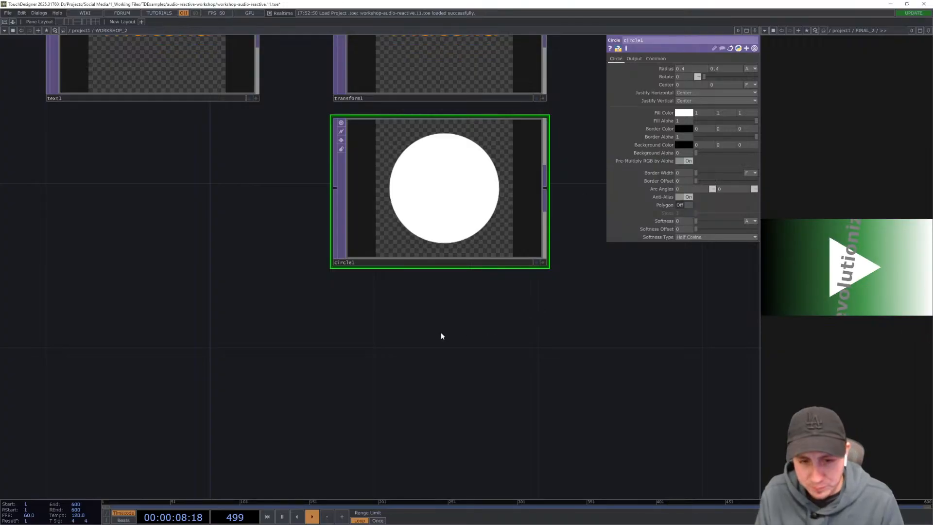
pyautogui.moveTo(442, 336); pyautogui.dragTo(474, 336)
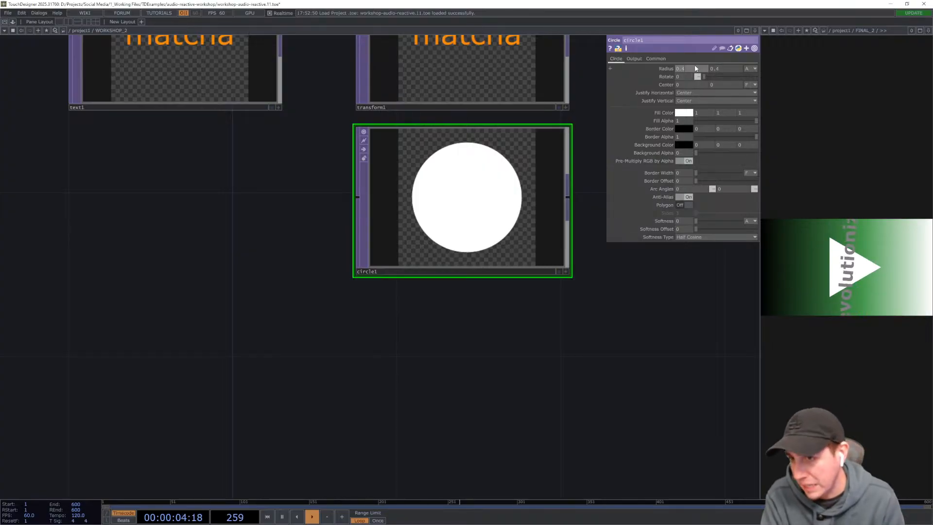
pyautogui.write('0.2')
pyautogui.press('Tab')
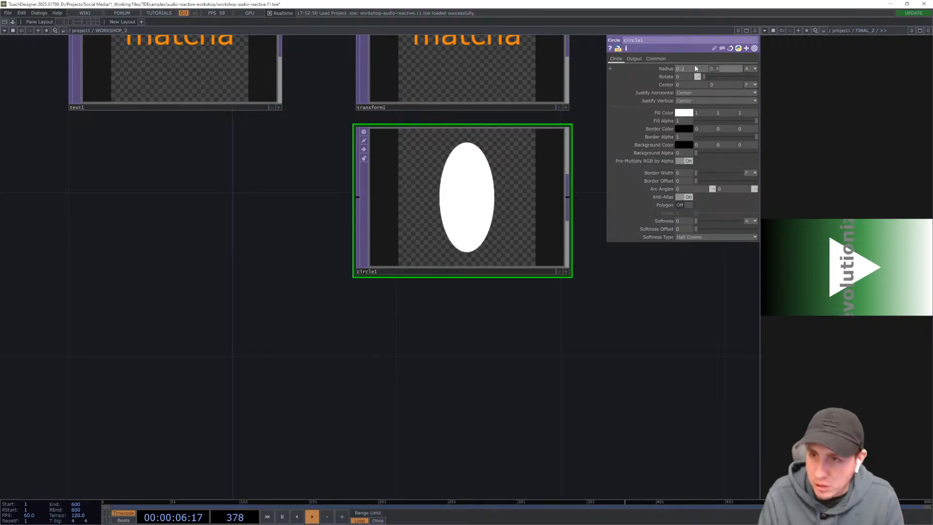
pyautogui.write('0.2')
pyautogui.press('Return')
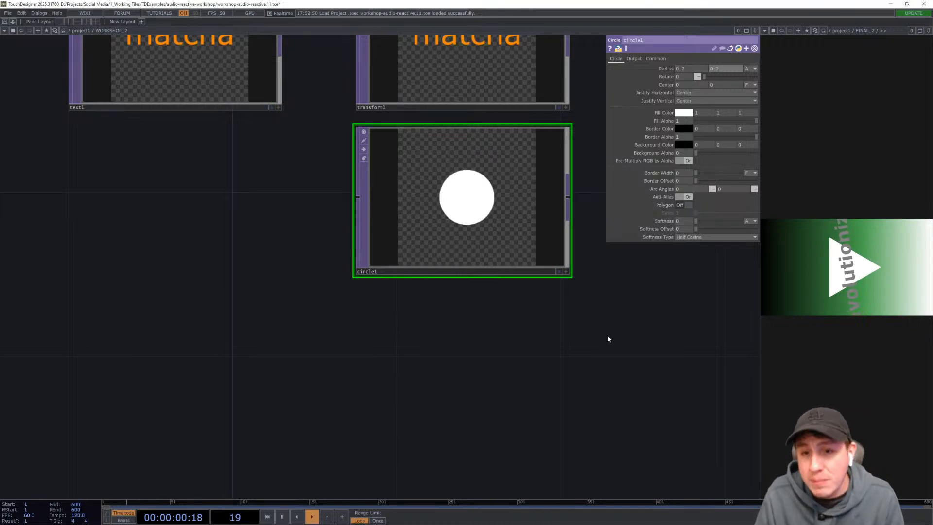
# - Try setting the circle's radius to 10 by 10
pyautogui.moveTo(607, 338); pyautogui.dragTo(566, 368)
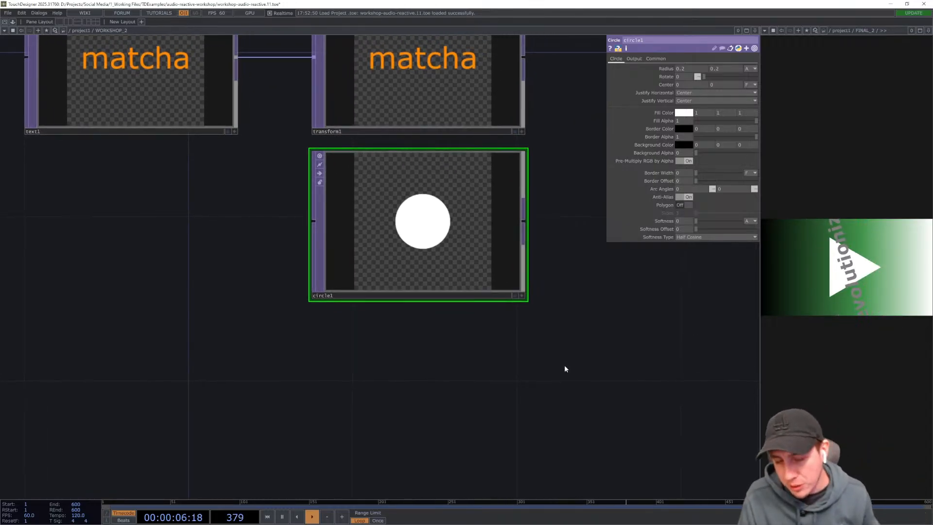
pyautogui.click(692, 68)
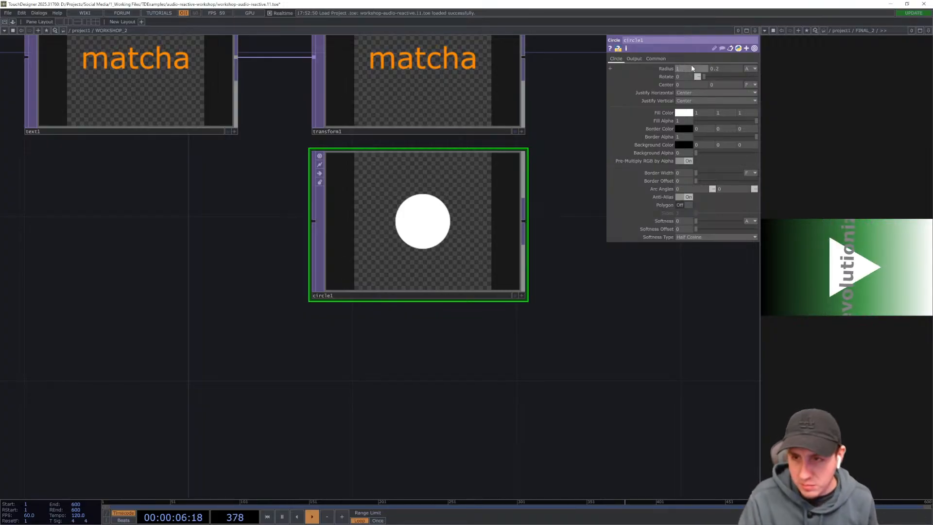
pyautogui.write('10')
pyautogui.press('Return')
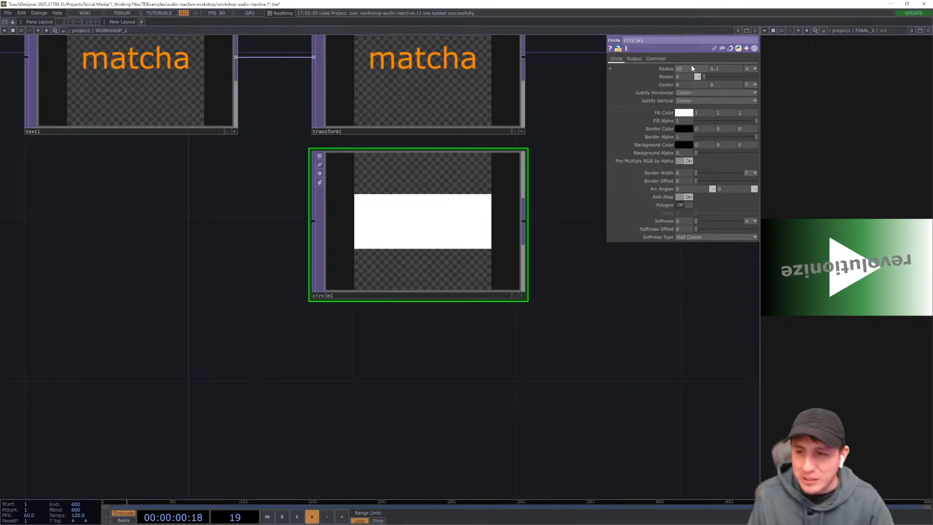
pyautogui.press('Tab')
pyautogui.press('Escape')
pyautogui.click(719, 71)
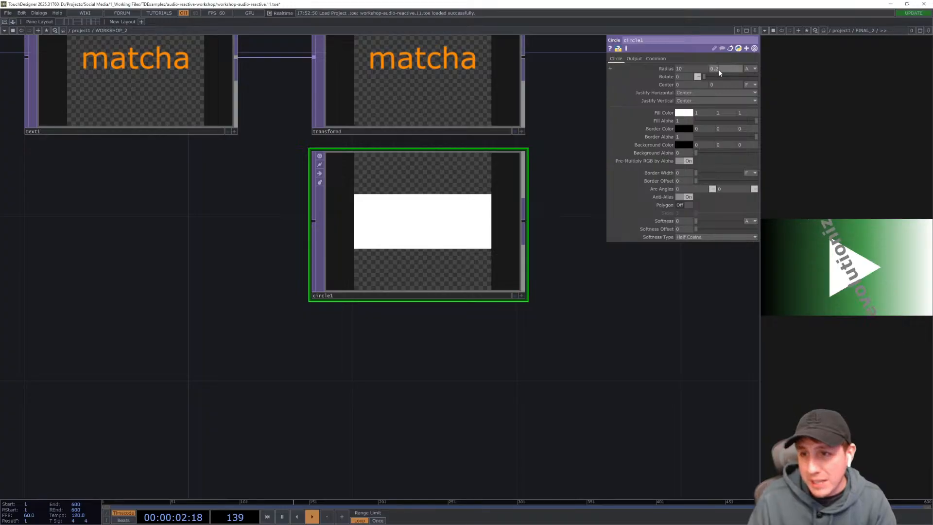
pyautogui.write('10')
pyautogui.press('Return')
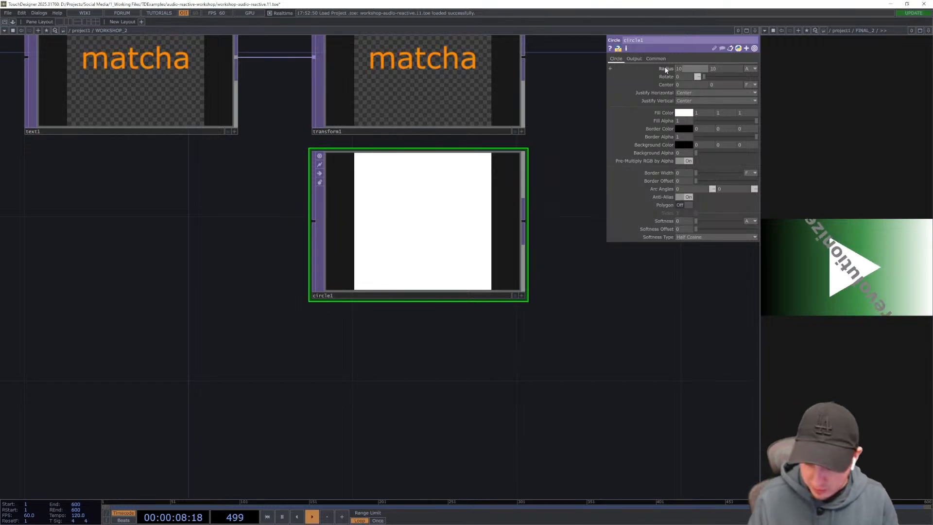
# - Try a radius of 1, then set the circle's radius back to 0.2 by 0.2
pyautogui.write('1')
pyautogui.press('Tab')
pyautogui.write('1')
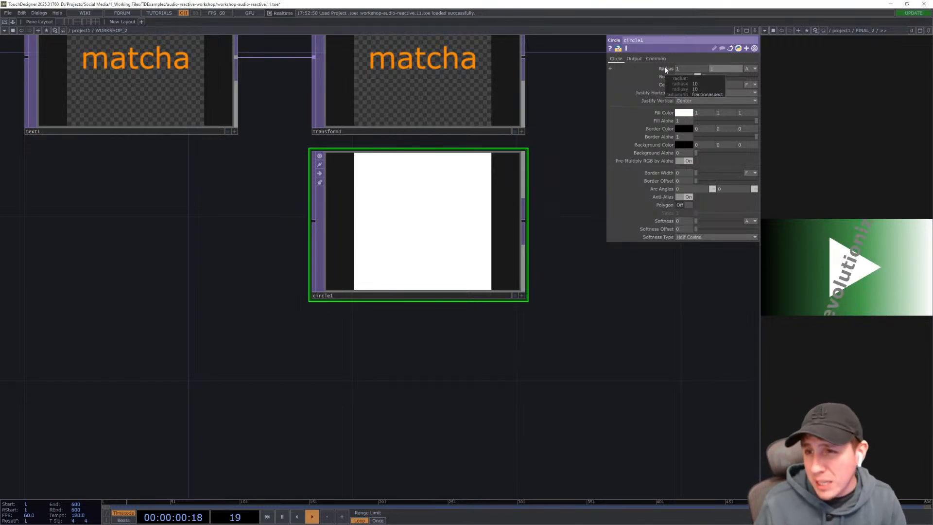
pyautogui.press('Return')
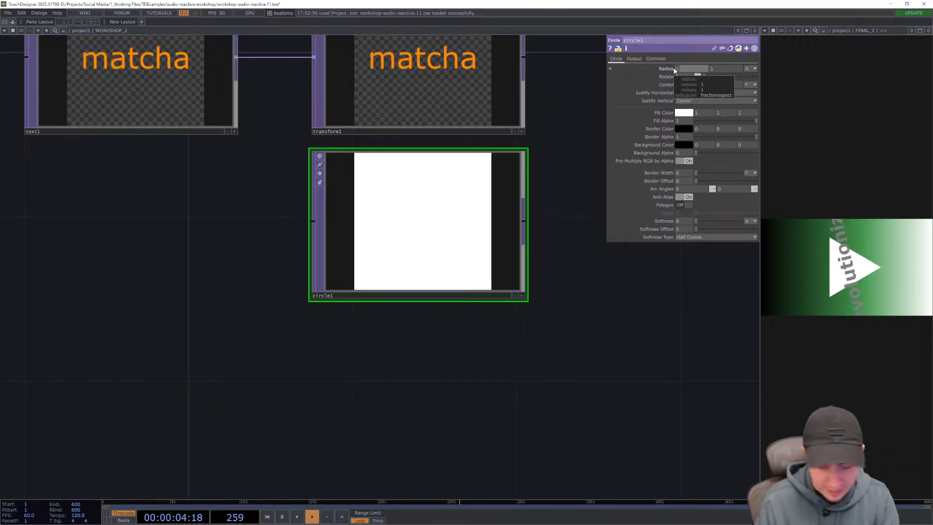
pyautogui.write('0.2')
pyautogui.press('Tab')
pyautogui.write('0.2')
pyautogui.press('Return')
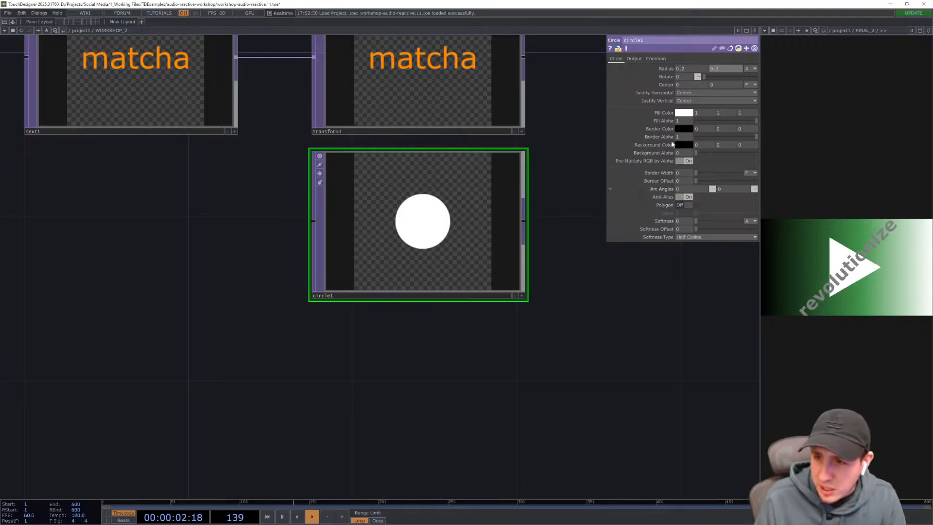
# - Open the circle's fill colour picker to examine it, then close it
pyautogui.click(678, 116)
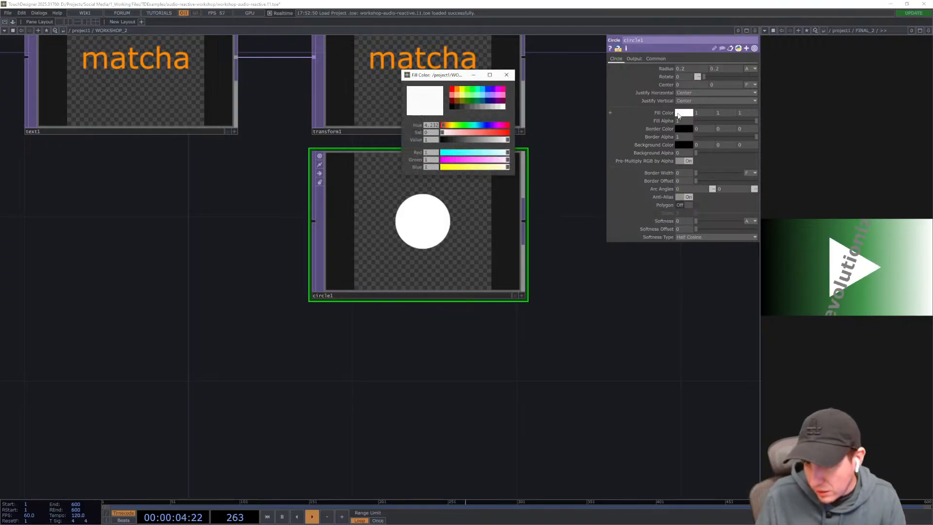
pyautogui.moveTo(449, 74); pyautogui.dragTo(481, 92)
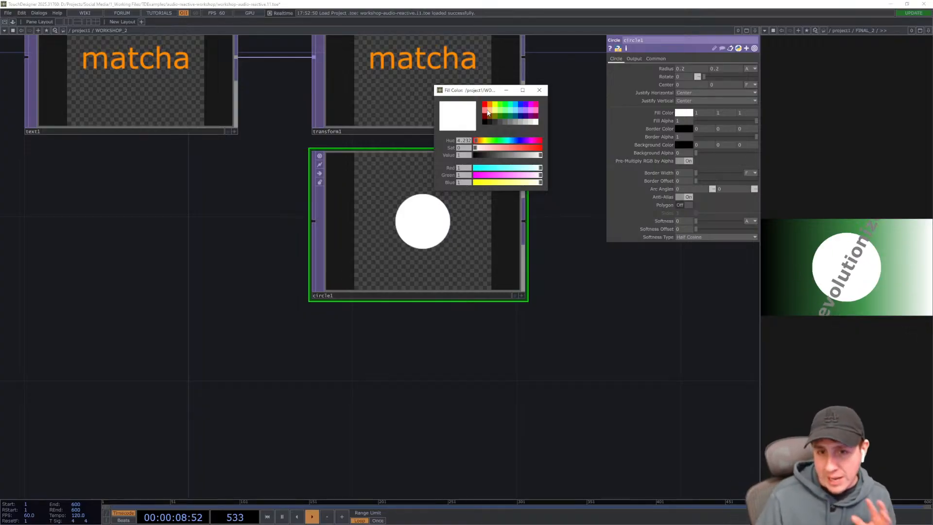
pyautogui.click(540, 90)
# - Add a Ramp TOP below the Circle TOP
pyautogui.moveTo(594, 386); pyautogui.dragTo(577, 377)
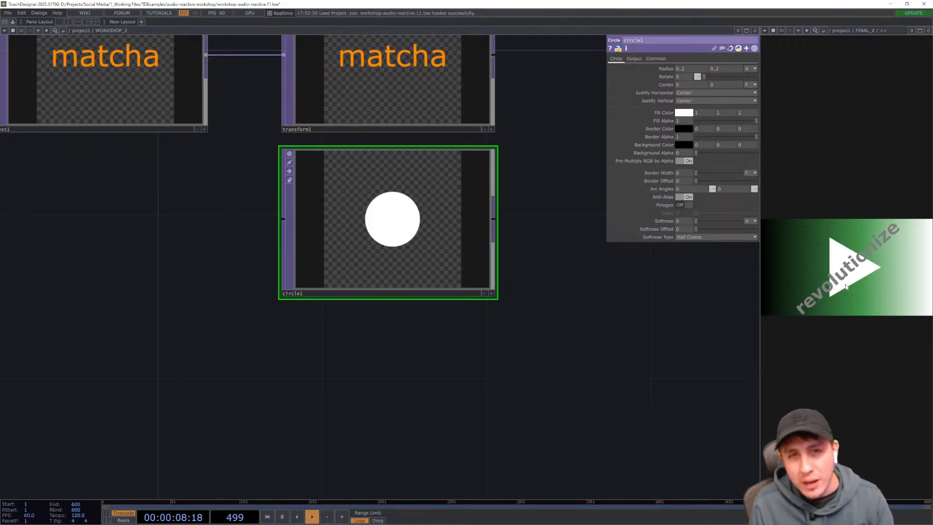
pyautogui.moveTo(591, 378); pyautogui.dragTo(560, 315)
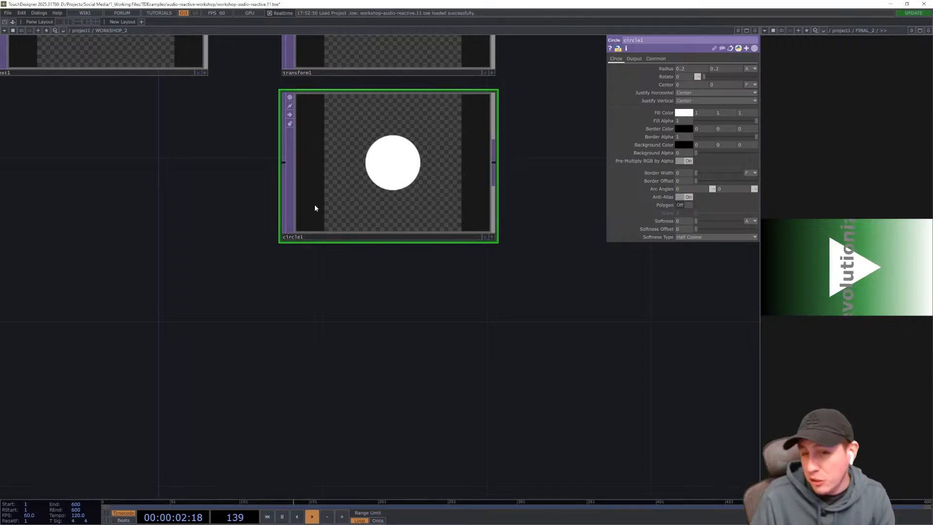
pyautogui.moveTo(473, 367); pyautogui.dragTo(475, 358)
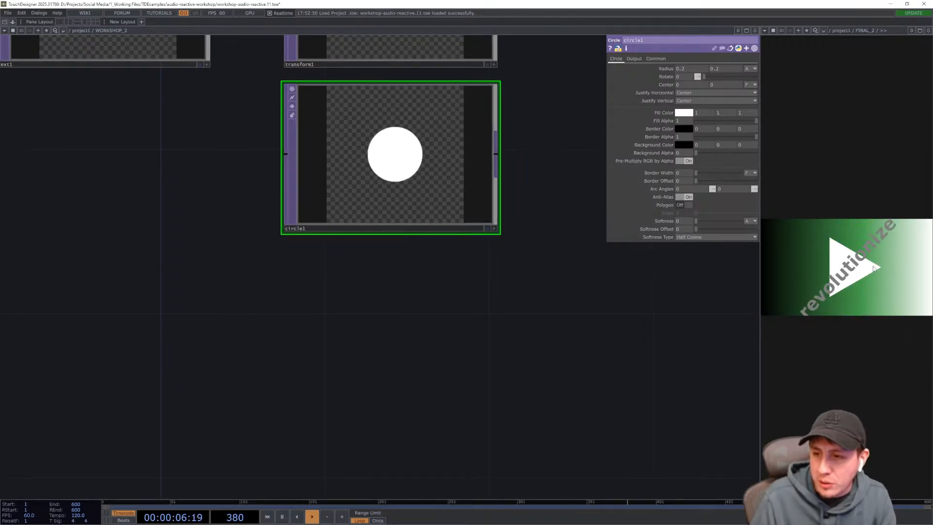
pyautogui.moveTo(505, 314); pyautogui.dragTo(500, 315)
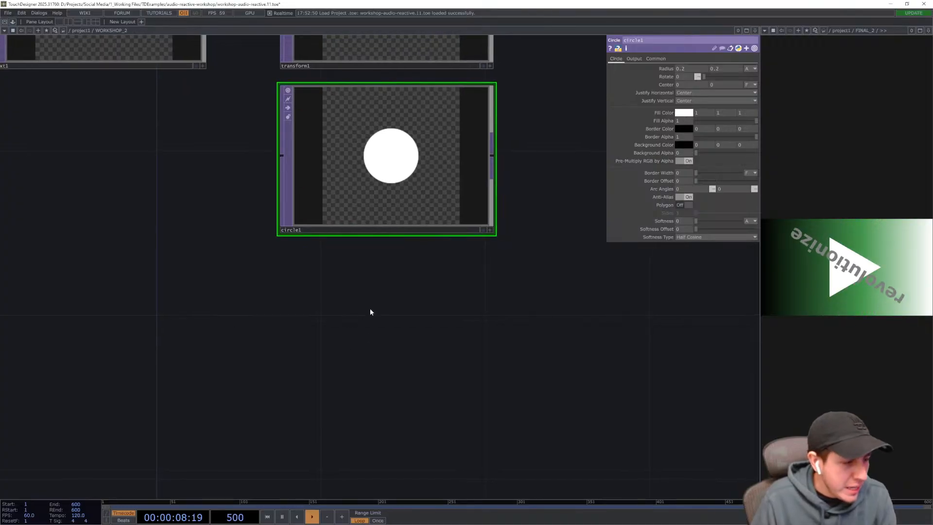
pyautogui.moveTo(358, 296); pyautogui.dragTo(348, 291)
pyautogui.press('Tab')
pyautogui.write('ra')
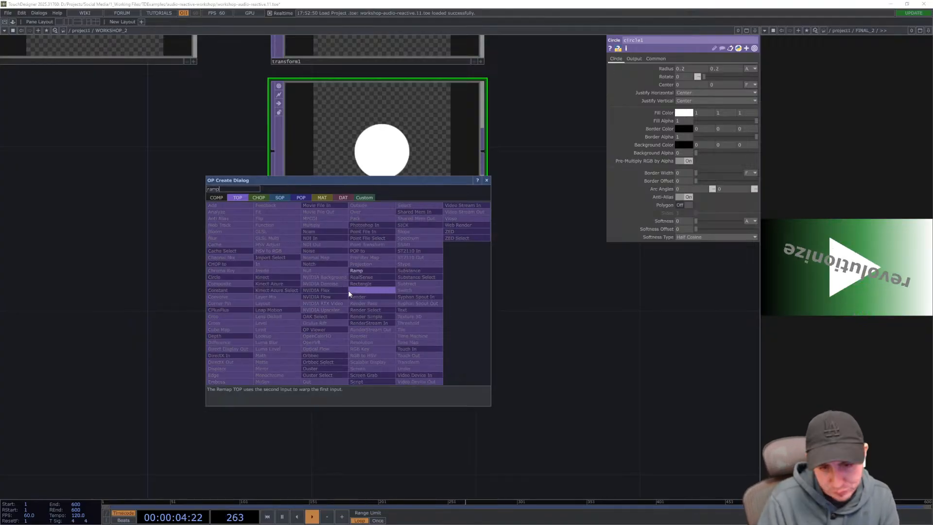
pyautogui.press('Escape')
pyautogui.click(348, 291)
pyautogui.moveTo(345, 292); pyautogui.dragTo(369, 322)
pyautogui.moveTo(537, 353); pyautogui.dragTo(521, 329)
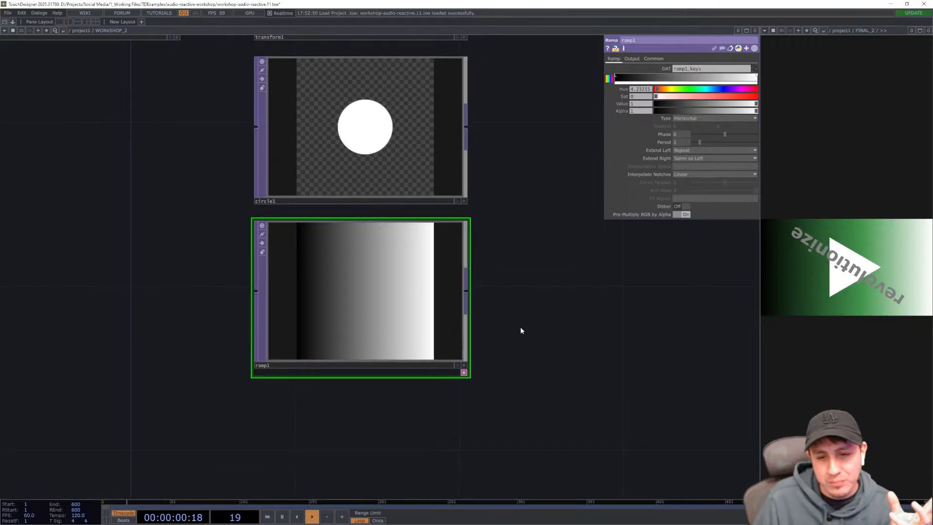
pyautogui.moveTo(520, 291); pyautogui.dragTo(521, 303)
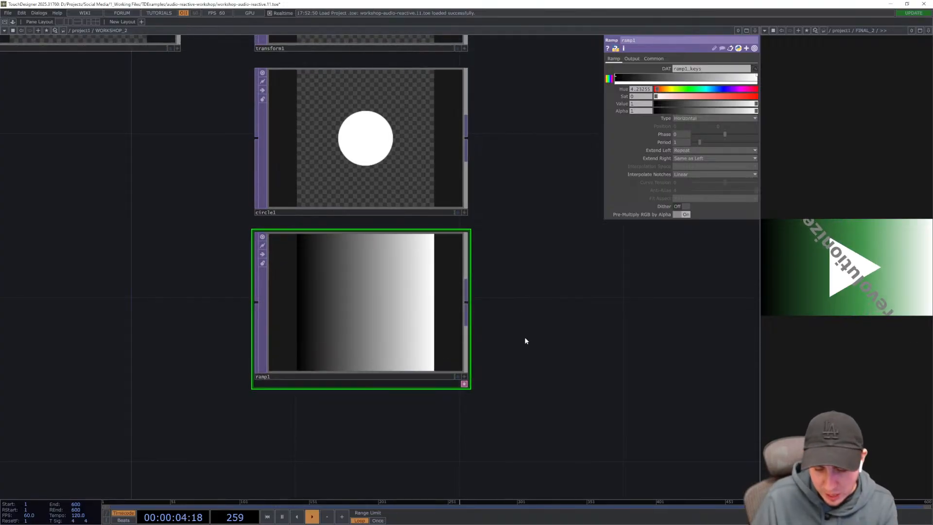
# - Open the FINAL_2 component to examine its network, then return into WORKSHOP_2
pyautogui.press('u')
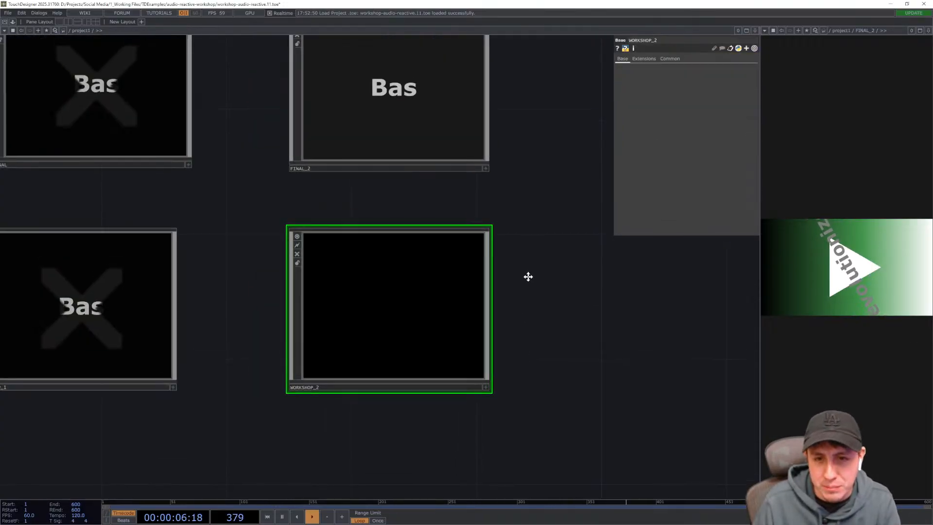
pyautogui.click(438, 159)
pyautogui.press('i')
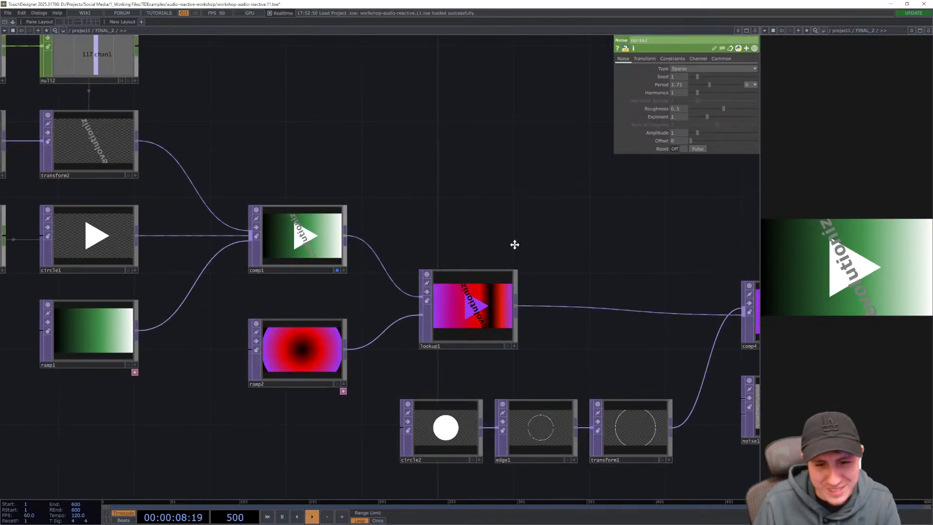
pyautogui.moveTo(515, 245); pyautogui.dragTo(336, 29)
pyautogui.moveTo(547, 373); pyautogui.dragTo(500, 300)
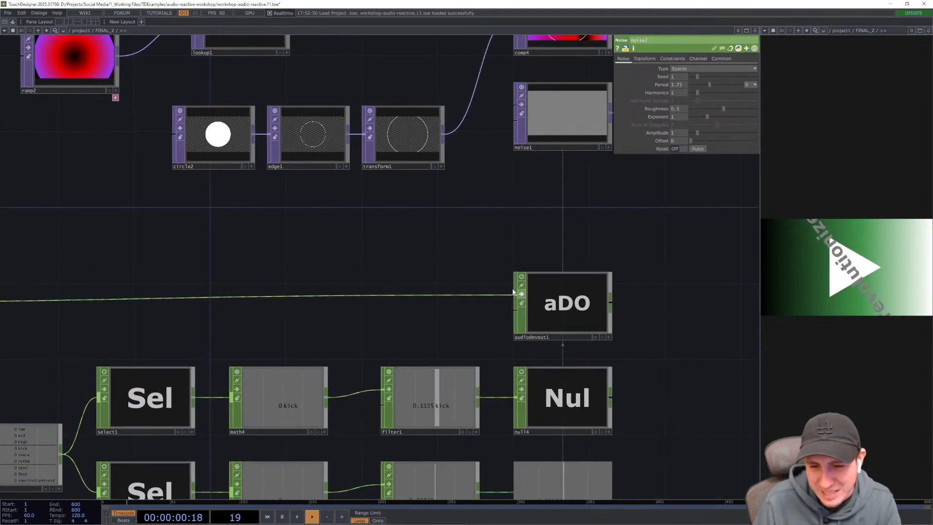
pyautogui.click(522, 294)
pyautogui.press('u')
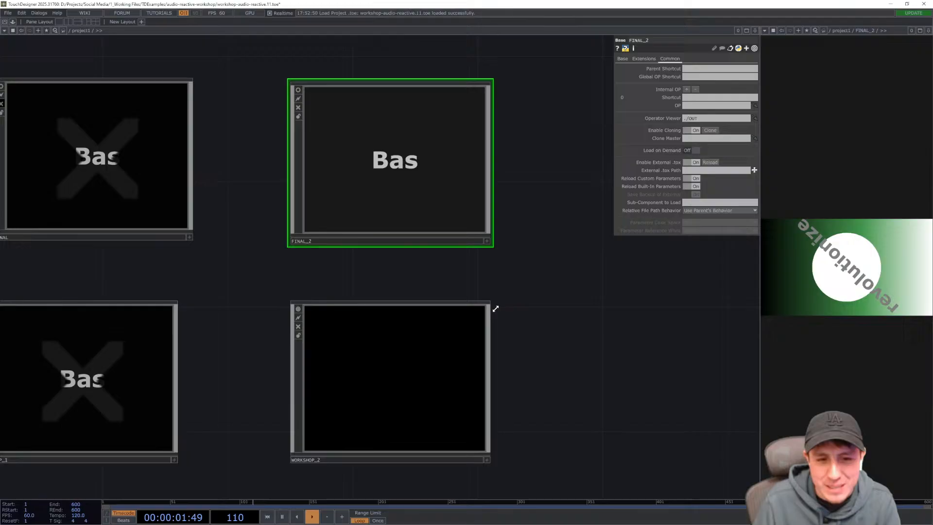
pyautogui.doubleClick(440, 360)
pyautogui.moveTo(540, 281); pyautogui.dragTo(548, 311)
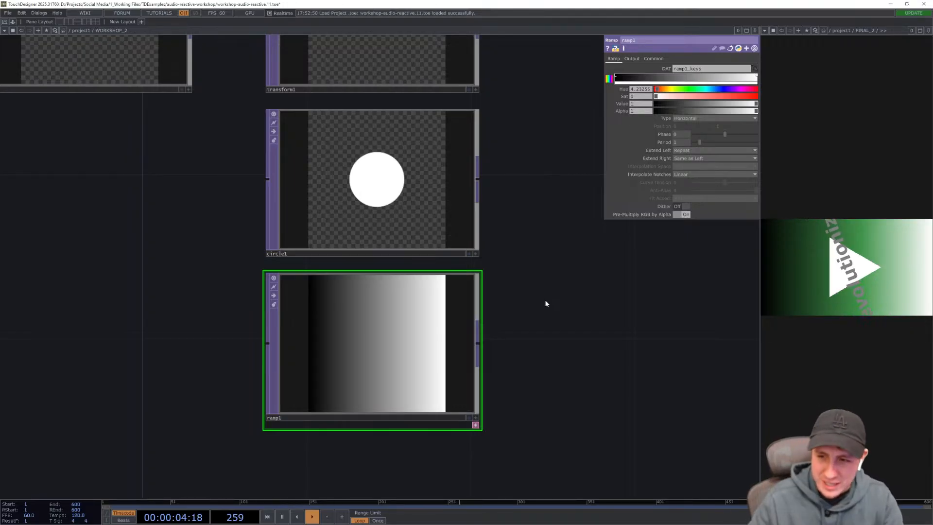
pyautogui.moveTo(546, 299); pyautogui.dragTo(536, 242)
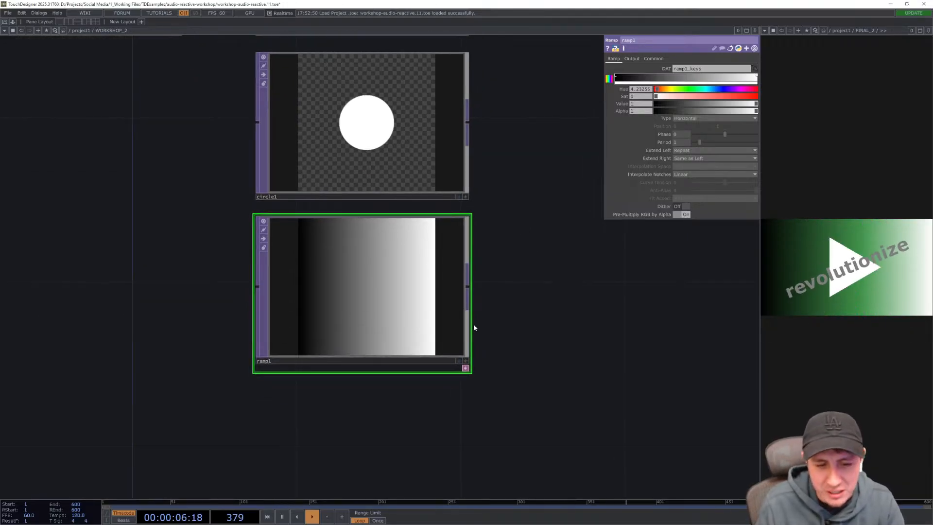
pyautogui.moveTo(520, 314)
pyautogui.mouseDown()
pyautogui.moveTo(518, 295)
pyautogui.moveTo(531, 311)
pyautogui.mouseUp()
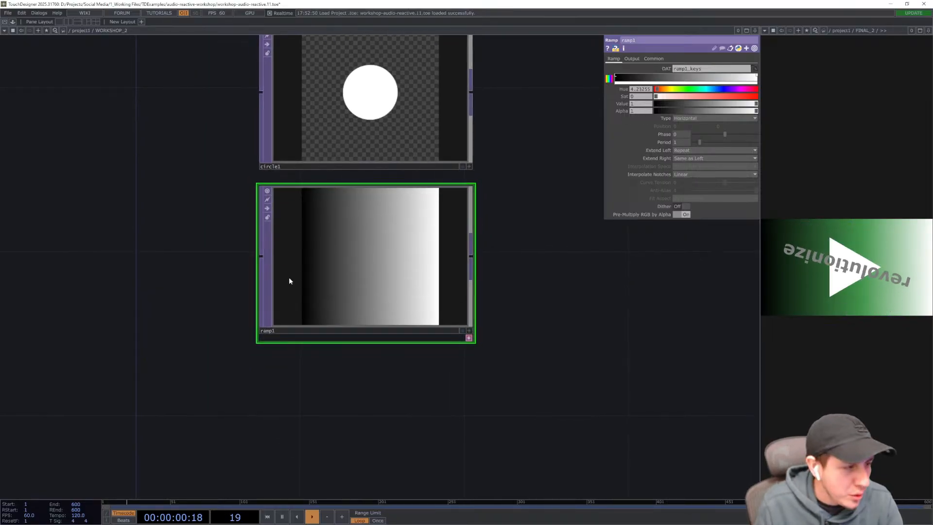
pyautogui.scroll(2, 367, 325)
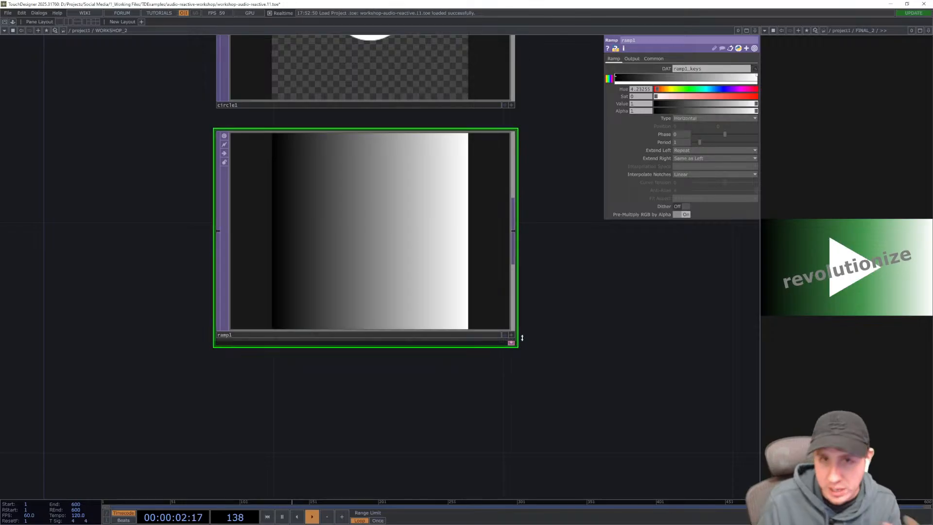
pyautogui.moveTo(583, 267); pyautogui.dragTo(590, 268)
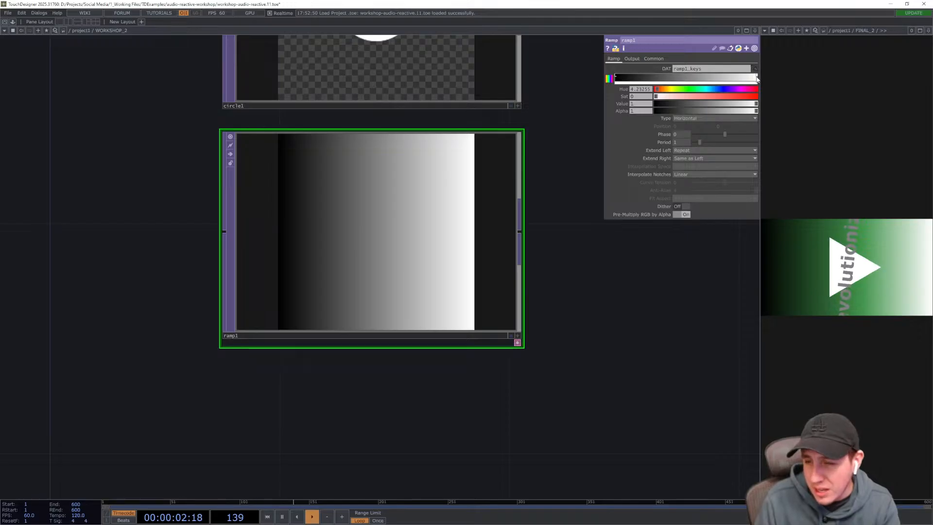
# - Select the ramp's left key and set its colour to bright green
pyautogui.click(615, 76)
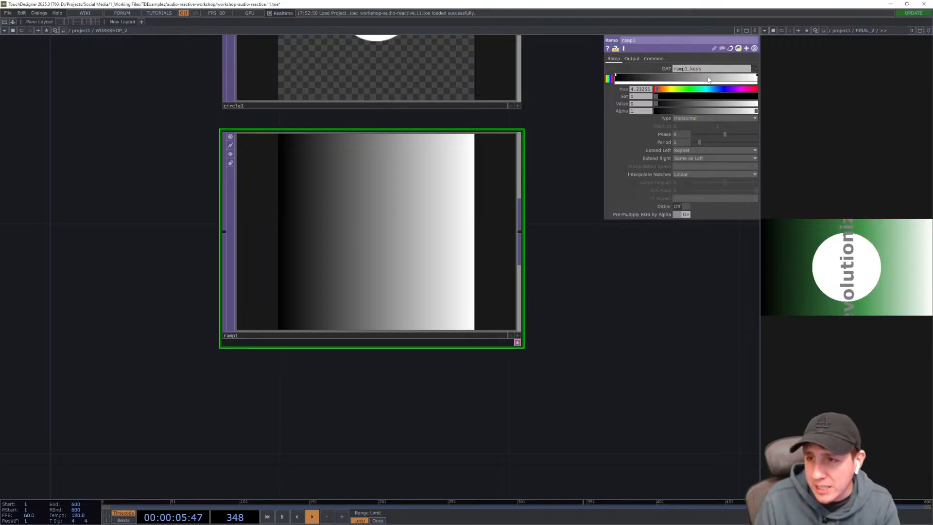
pyautogui.click(755, 77)
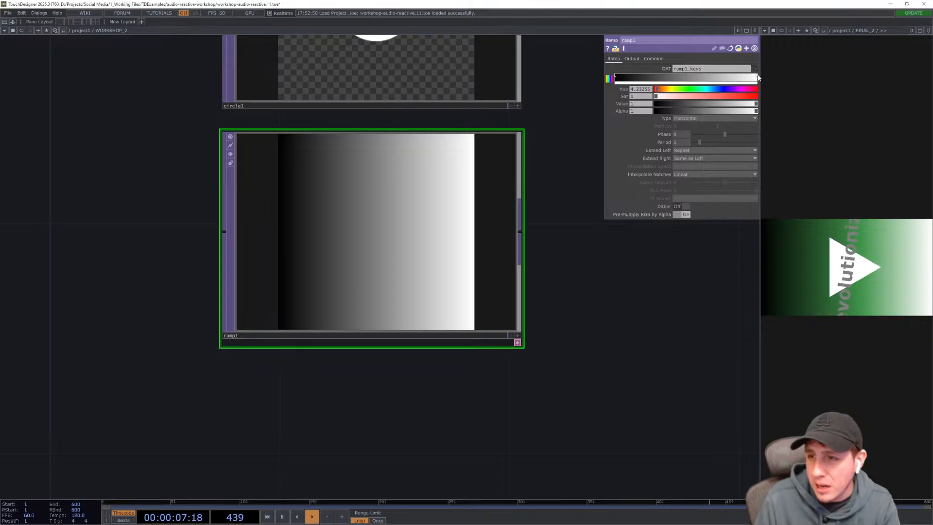
pyautogui.click(616, 77)
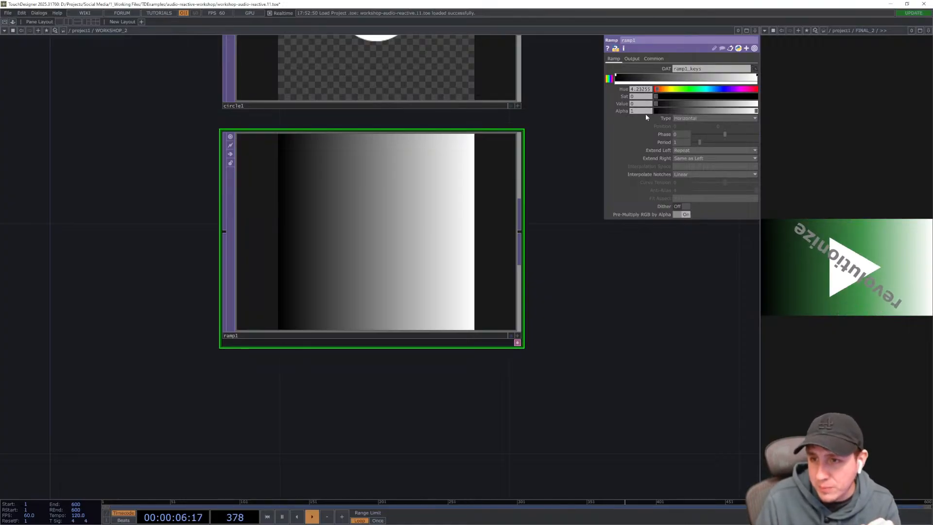
pyautogui.moveTo(664, 90)
pyautogui.mouseDown()
pyautogui.moveTo(741, 91)
pyautogui.moveTo(678, 90)
pyautogui.moveTo(689, 91)
pyautogui.mouseUp()
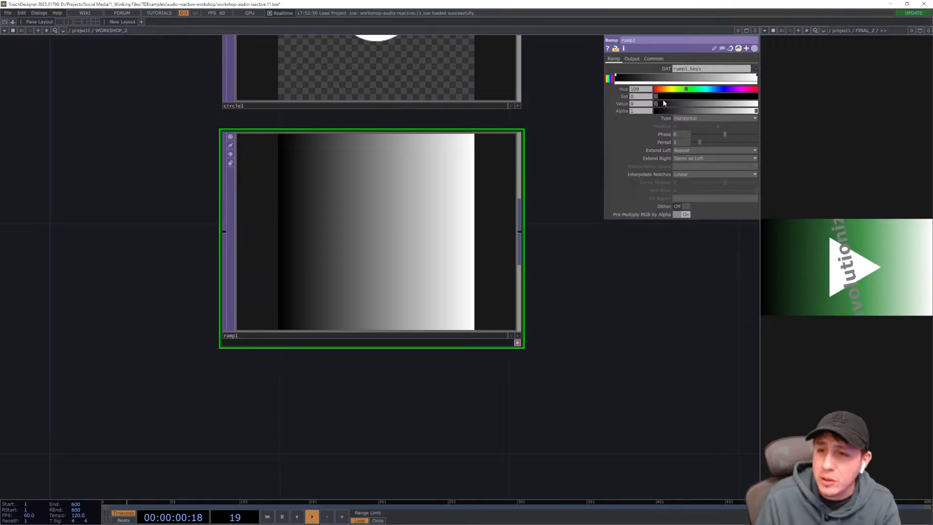
pyautogui.moveTo(656, 104); pyautogui.dragTo(762, 102)
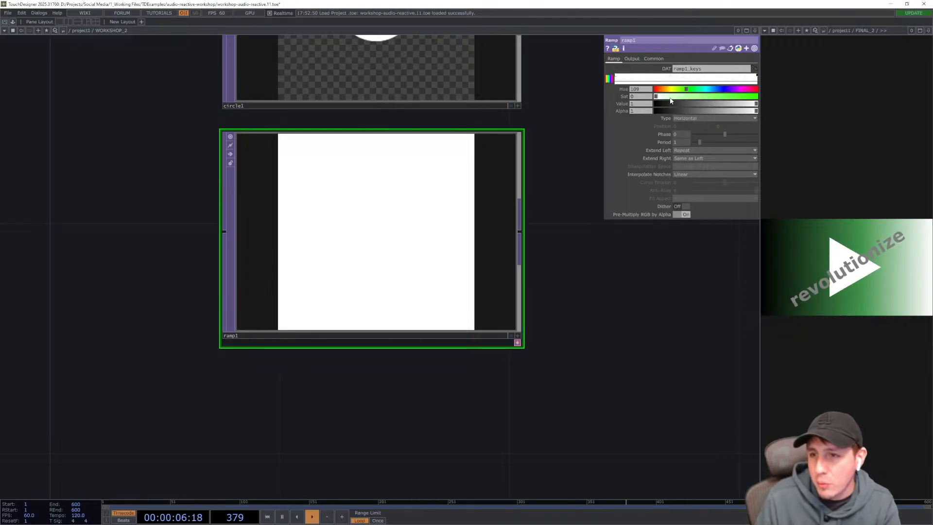
pyautogui.moveTo(659, 99); pyautogui.dragTo(760, 98)
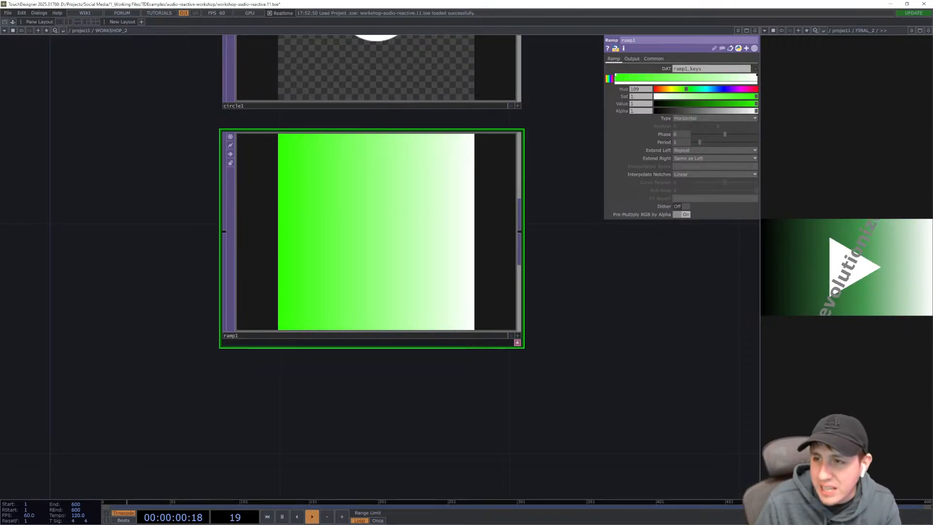
# - Set the ramp's right key to pink-red and add a dark blue key in the middle of the ramp
pyautogui.click(756, 83)
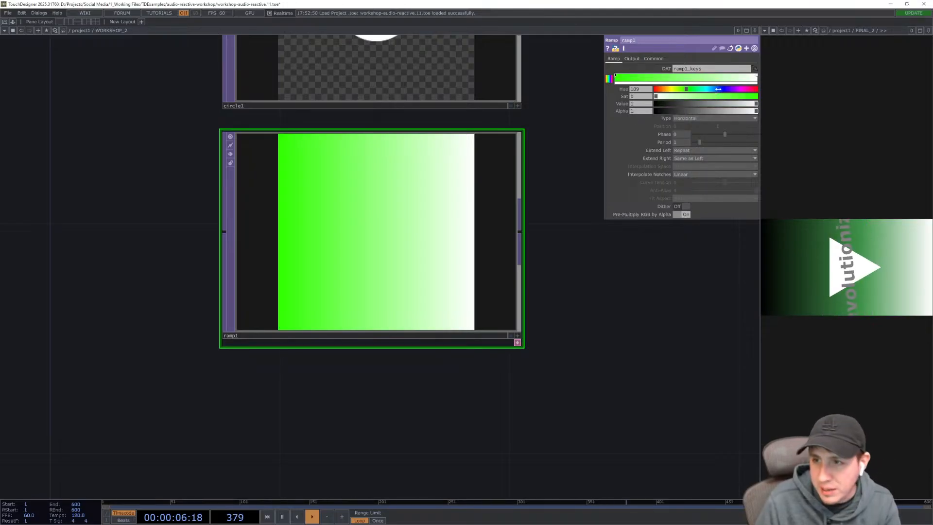
pyautogui.moveTo(716, 86); pyautogui.dragTo(739, 96)
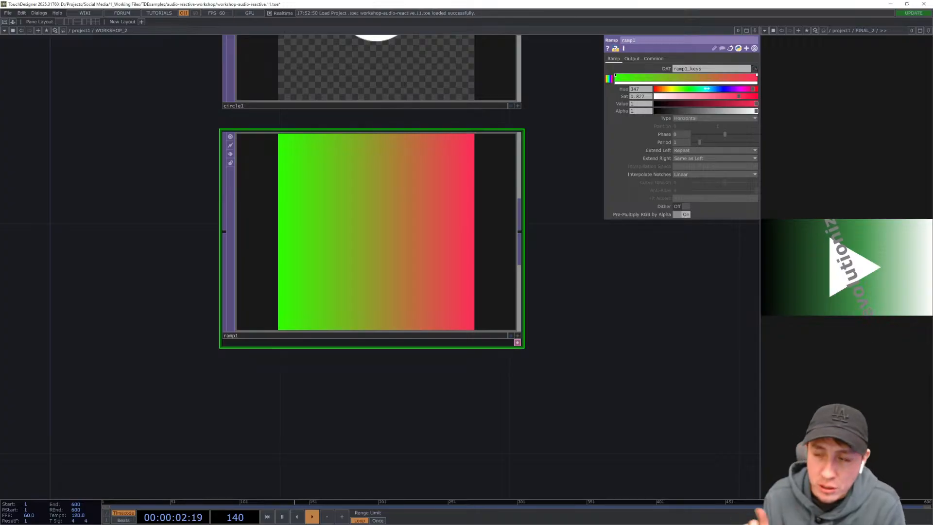
pyautogui.click(682, 76)
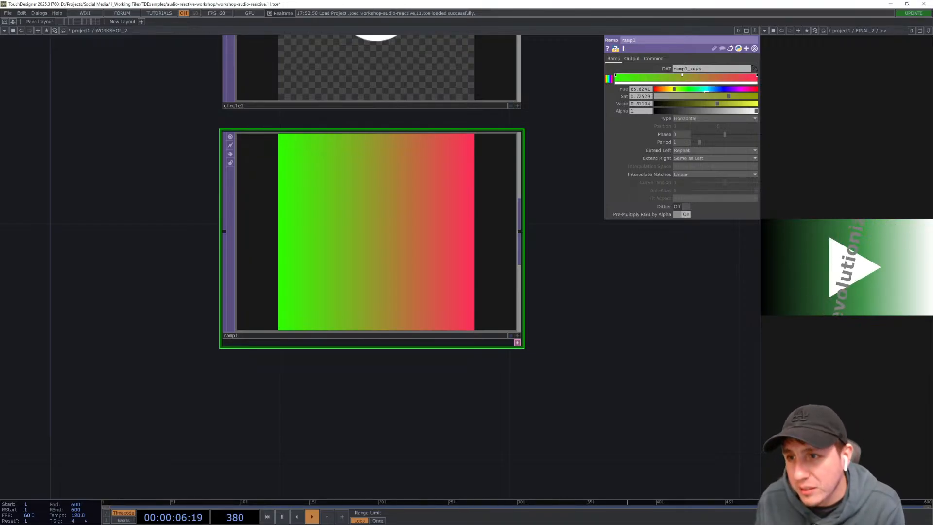
pyautogui.moveTo(706, 91); pyautogui.dragTo(723, 92)
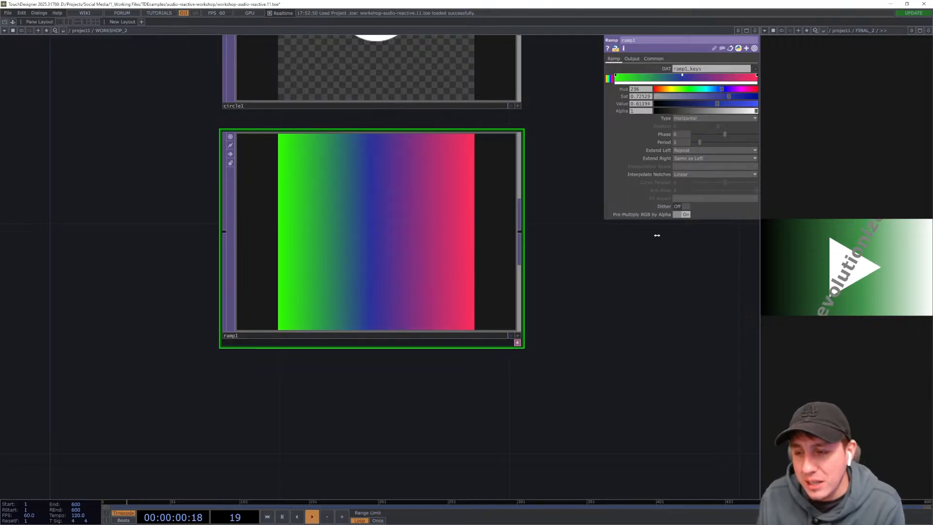
pyautogui.moveTo(694, 103); pyautogui.dragTo(748, 97)
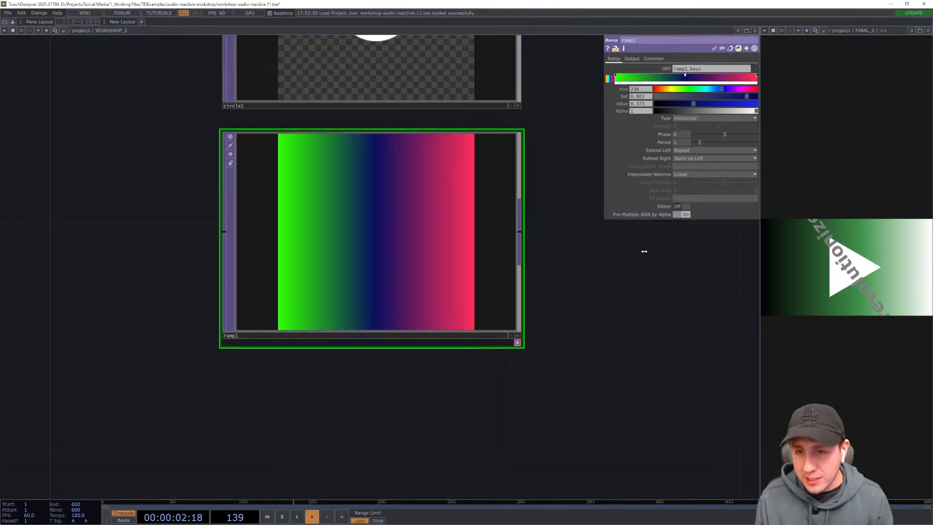
# - Add a Composite TOP to the right of the Circle TOP
pyautogui.moveTo(569, 302); pyautogui.dragTo(507, 320, button='middle')
pyautogui.scroll(-5, 507, 320)
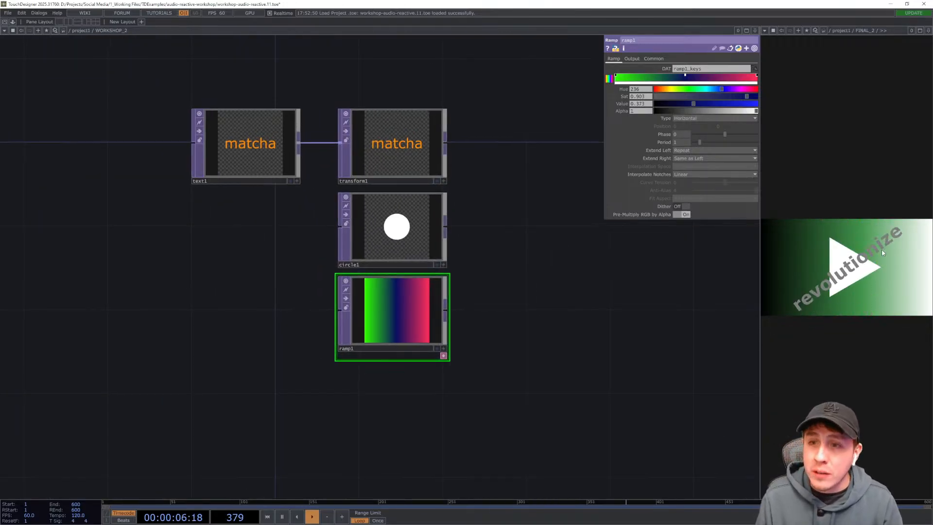
pyautogui.moveTo(652, 357); pyautogui.dragTo(582, 347, button='middle')
pyautogui.moveTo(513, 258); pyautogui.dragTo(504, 267)
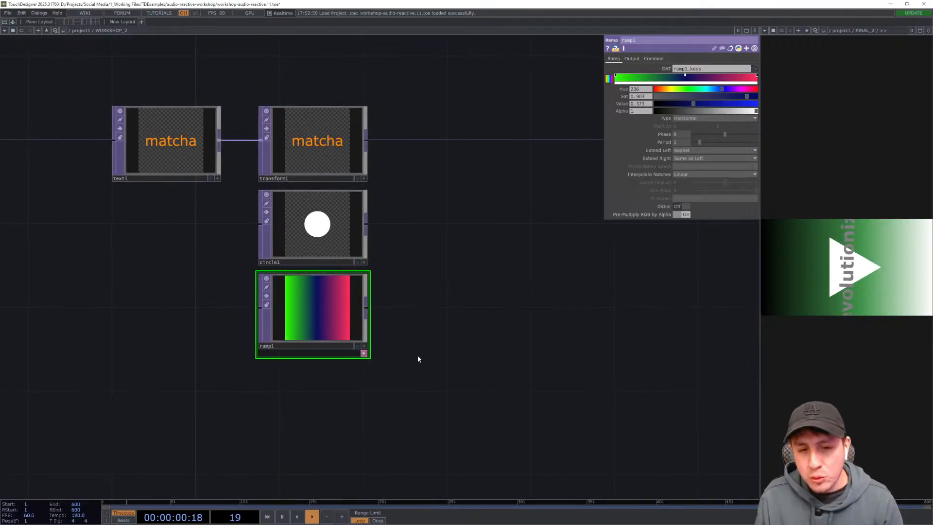
pyautogui.moveTo(418, 356); pyautogui.dragTo(296, 139)
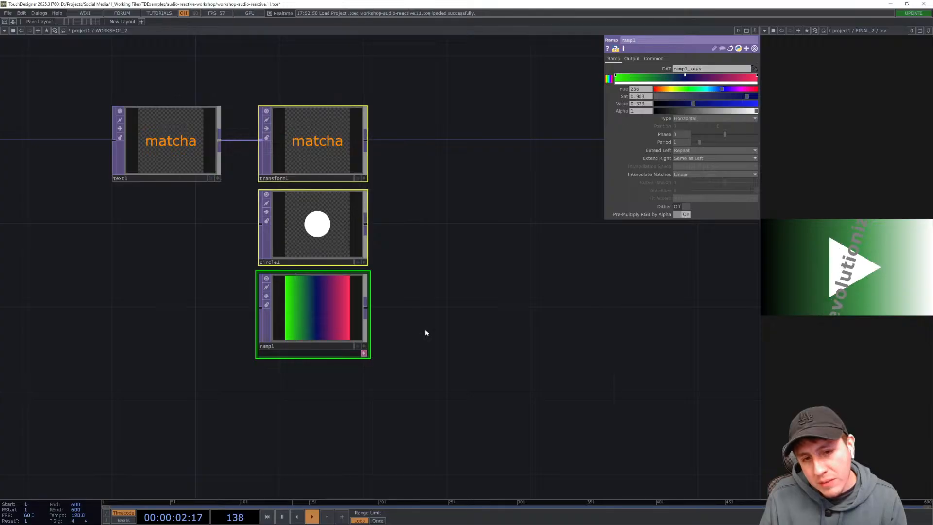
pyautogui.click(445, 357)
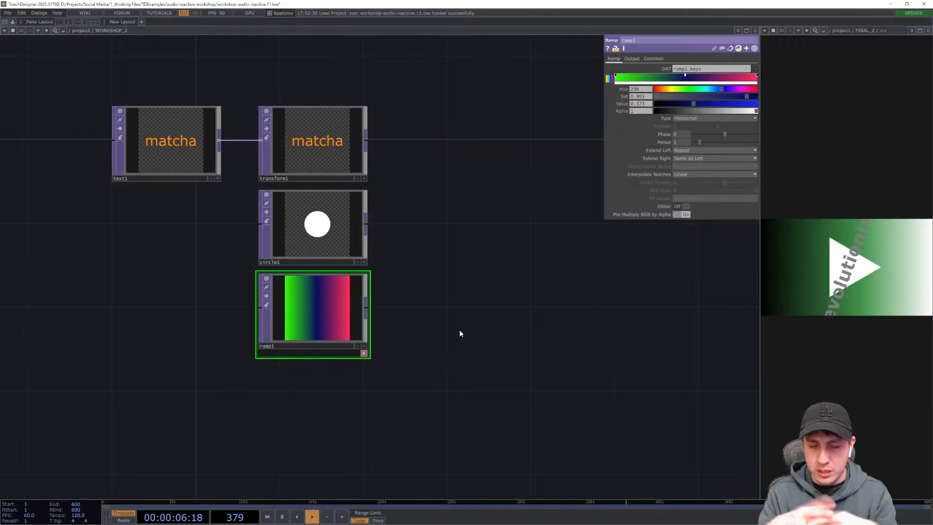
pyautogui.moveTo(474, 284); pyautogui.dragTo(440, 288)
pyautogui.press('Tab')
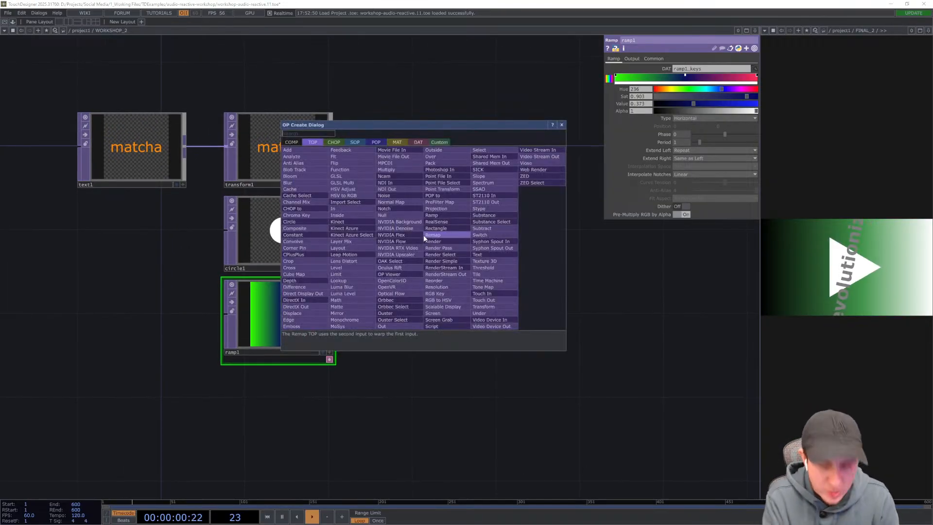
pyautogui.write('composit')
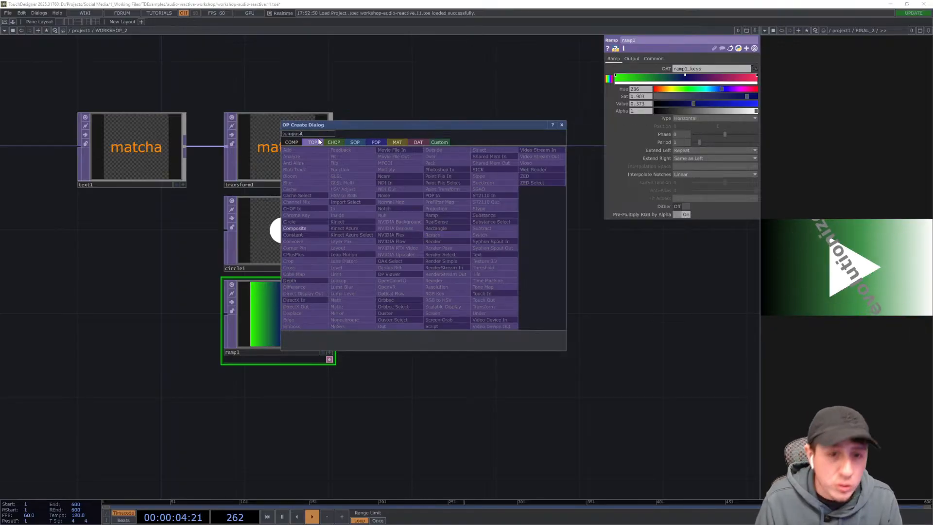
pyautogui.click(301, 229)
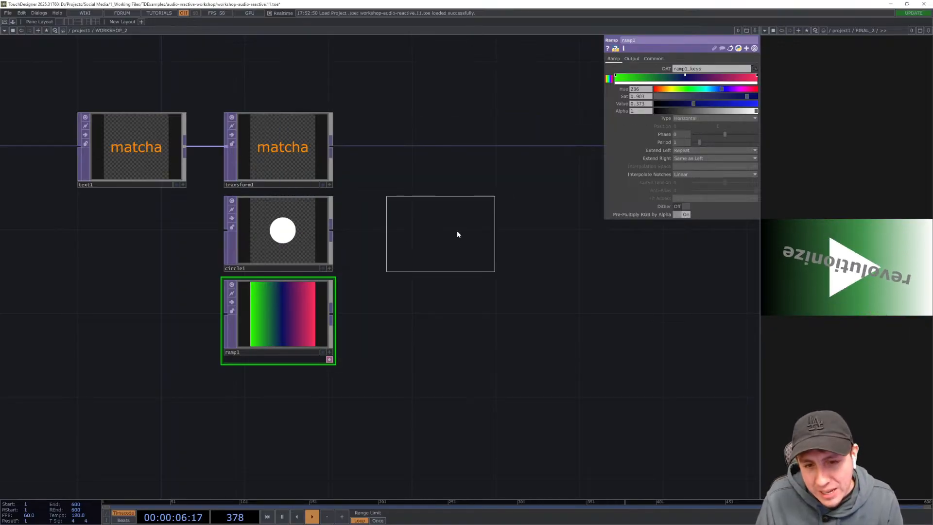
pyautogui.click(460, 229)
# - Wire the Transform, Circle and Ramp TOPs into the Composite TOP's input
pyautogui.moveTo(460, 326); pyautogui.dragTo(444, 346)
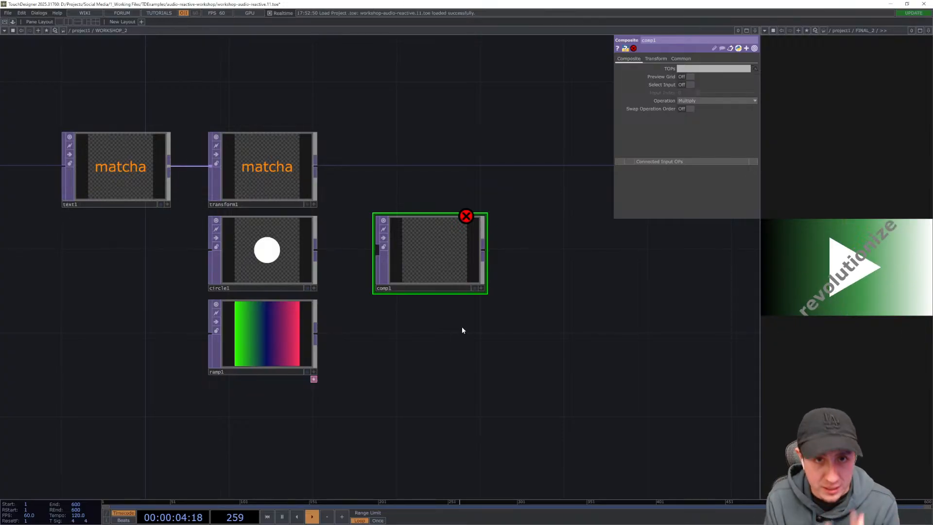
pyautogui.scroll(3, 384, 257)
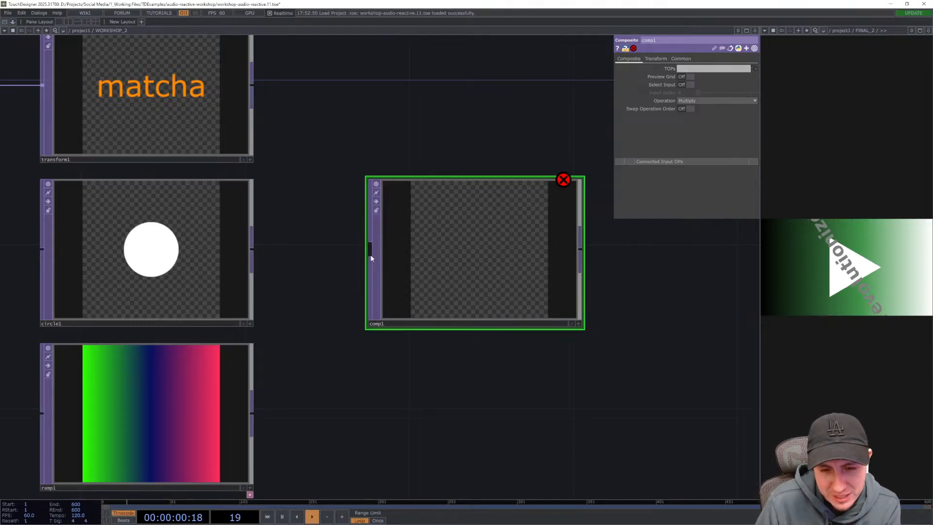
pyautogui.scroll(3, 371, 257)
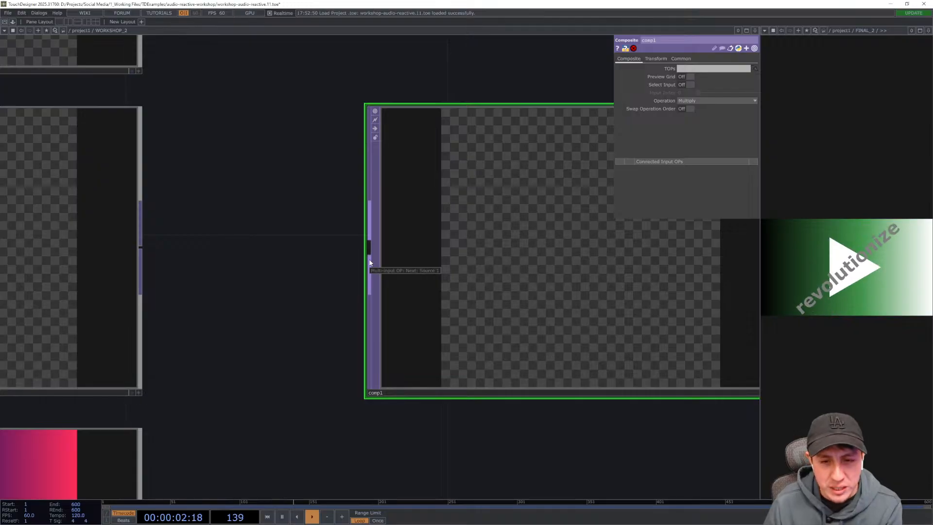
pyautogui.scroll(-5, 335, 285)
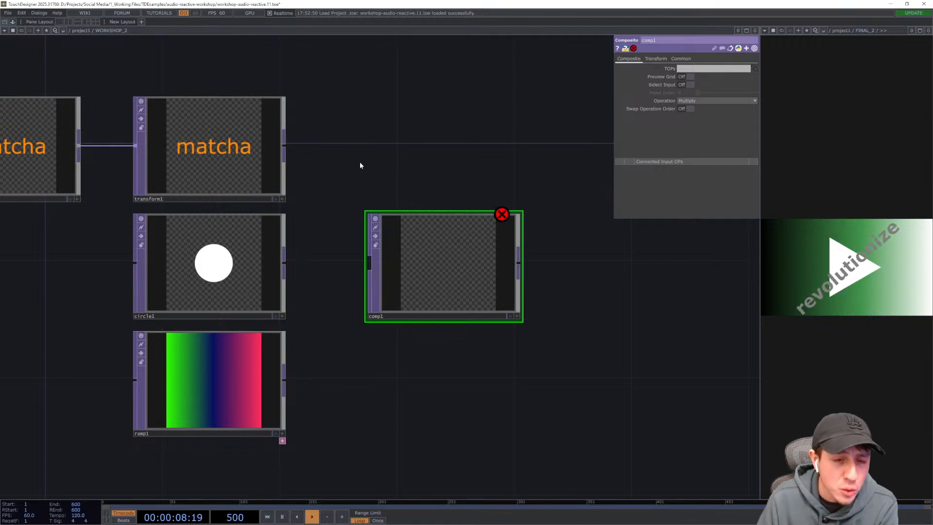
pyautogui.moveTo(287, 147); pyautogui.dragTo(369, 262)
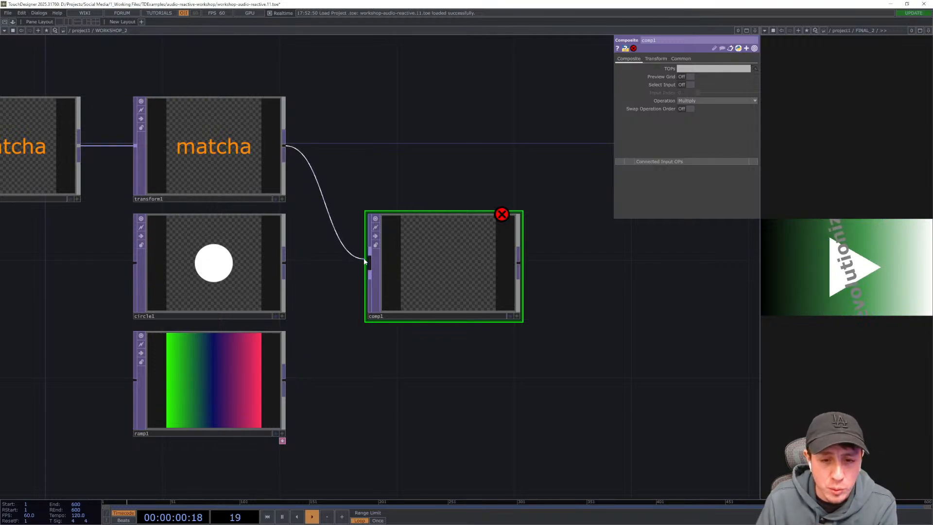
pyautogui.moveTo(287, 264); pyautogui.dragTo(369, 270)
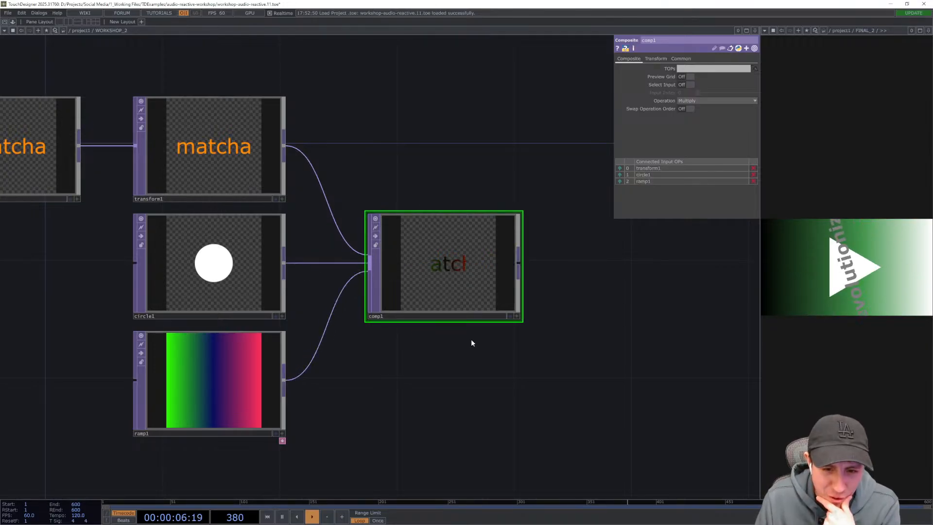
pyautogui.moveTo(491, 363); pyautogui.dragTo(480, 383)
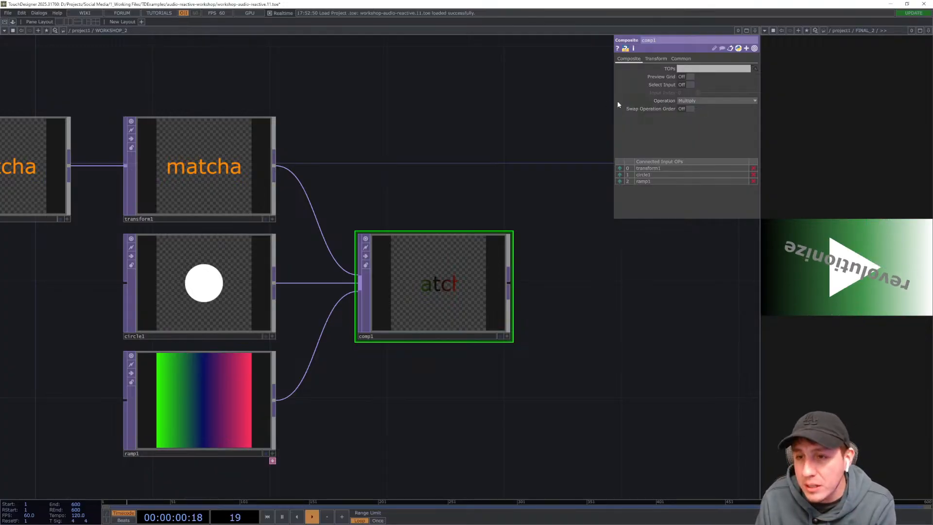
# - Set the Composite TOP's operation to Over
pyautogui.click(706, 101)
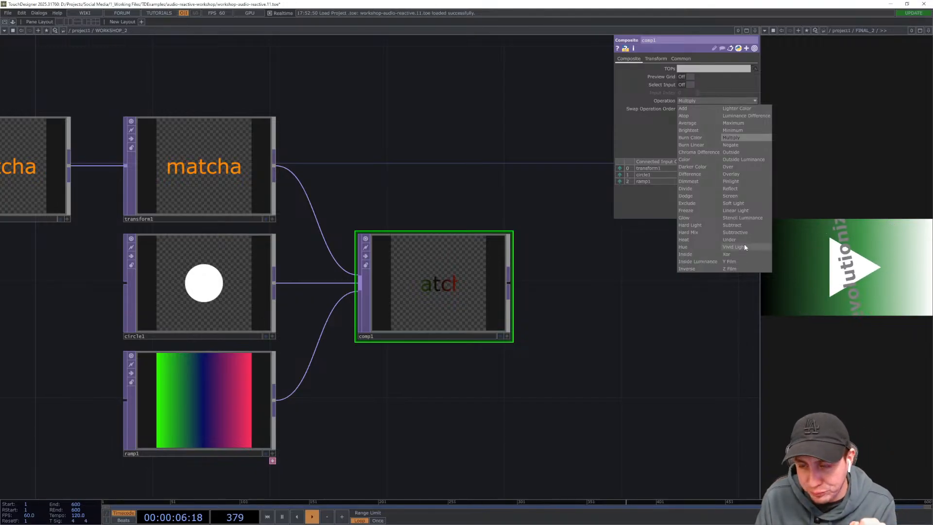
pyautogui.click(742, 168)
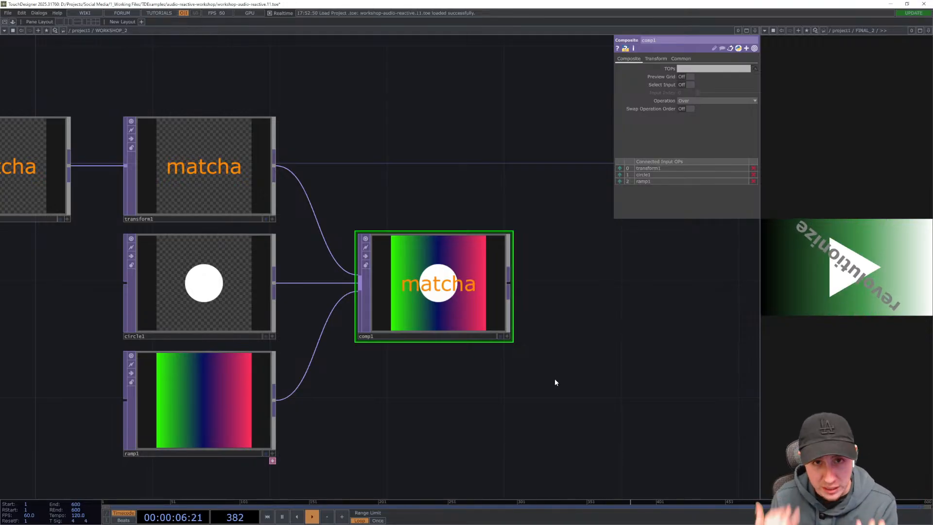
pyautogui.moveTo(433, 375); pyautogui.dragTo(446, 382)
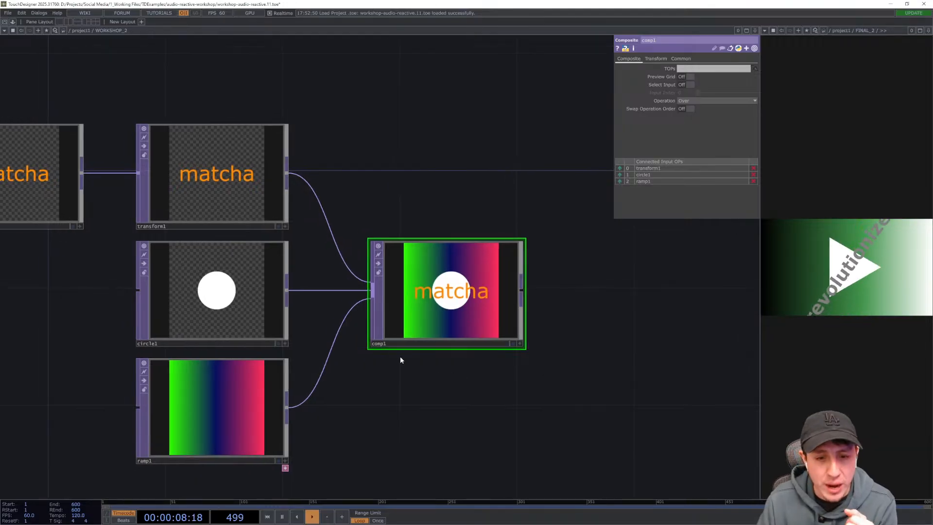
pyautogui.moveTo(321, 245); pyautogui.dragTo(333, 254)
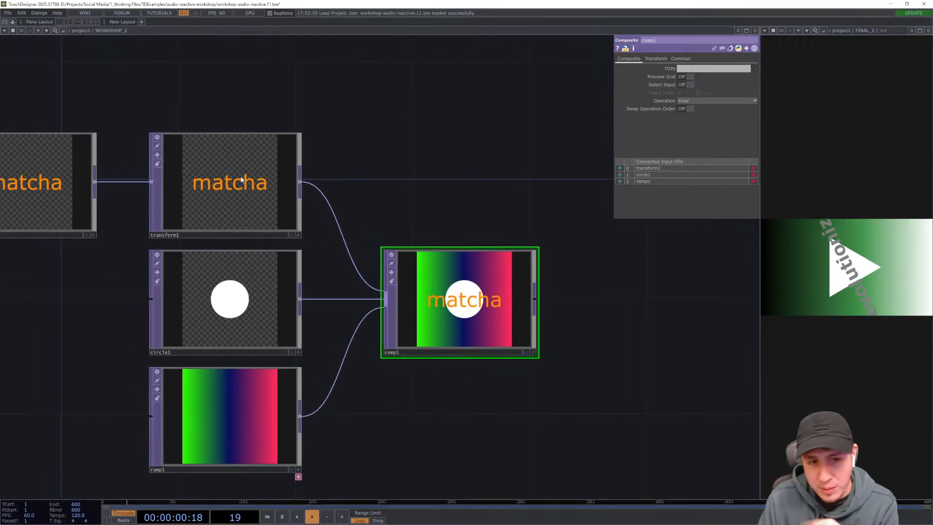
# - Try moving the ramp to the first composite input, then restore the original input order
pyautogui.click(227, 301)
pyautogui.click(244, 408)
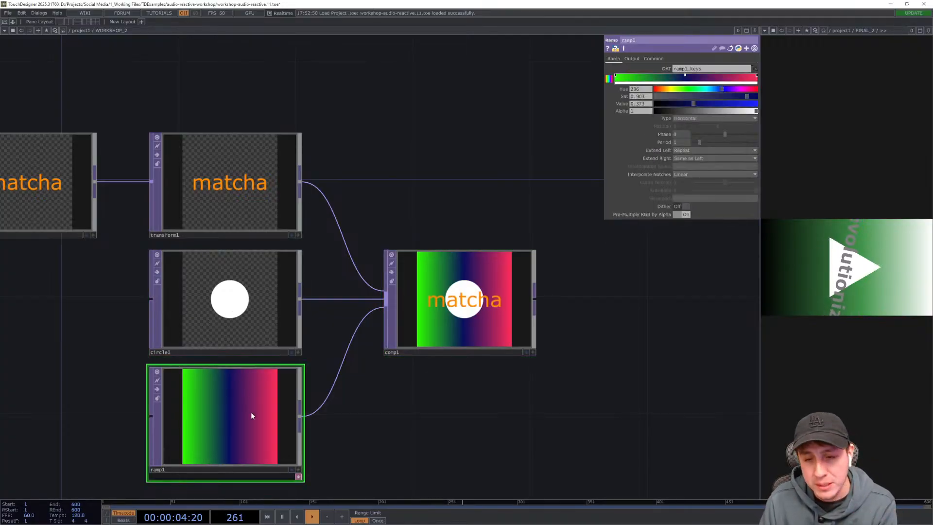
pyautogui.click(469, 317)
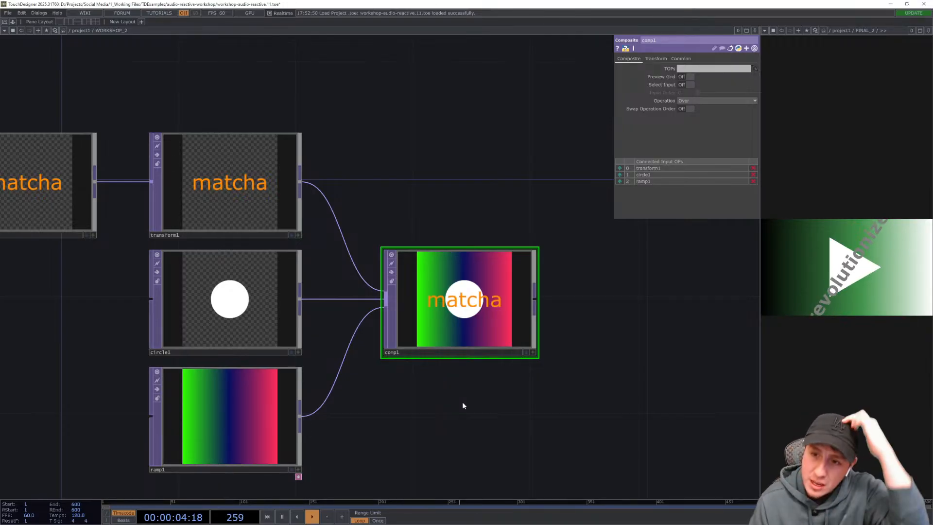
pyautogui.moveTo(616, 360); pyautogui.dragTo(650, 282)
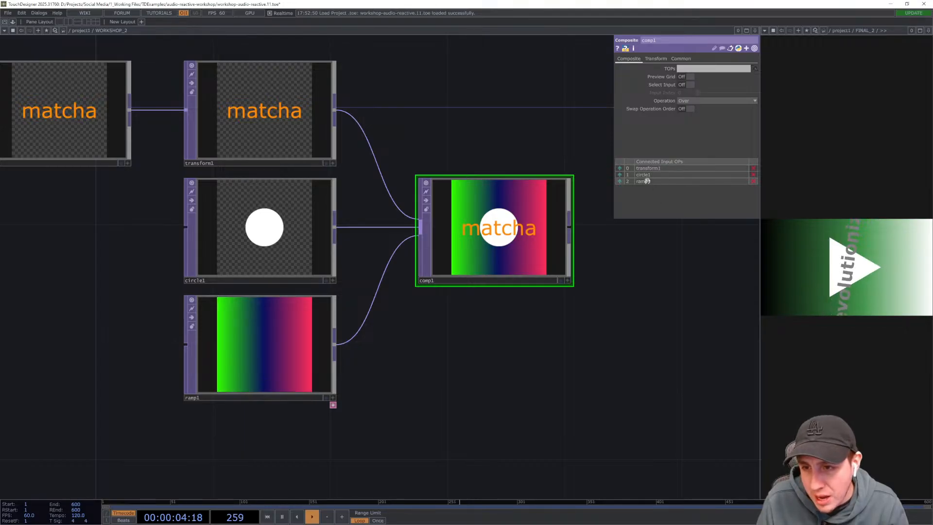
pyautogui.moveTo(644, 171); pyautogui.dragTo(649, 169)
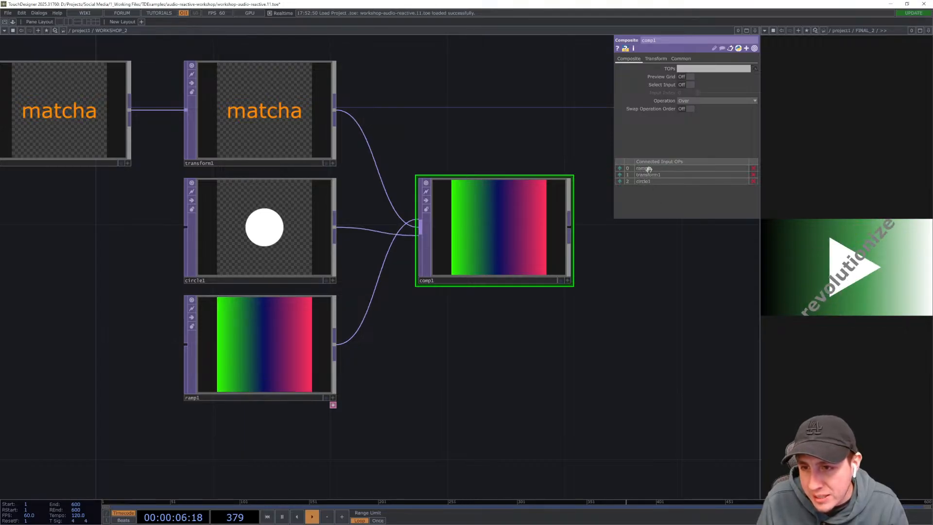
pyautogui.moveTo(620, 183); pyautogui.dragTo(619, 177)
pyautogui.click(619, 175)
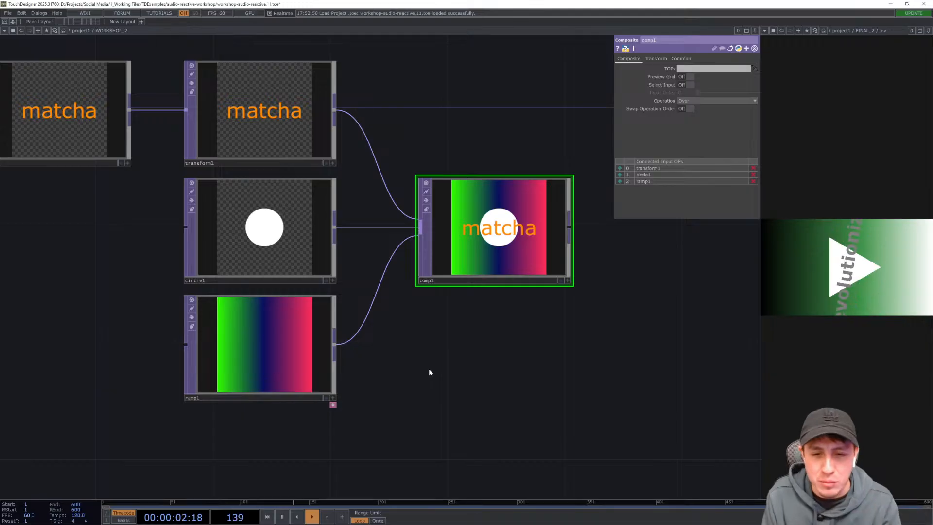
pyautogui.moveTo(436, 116); pyautogui.dragTo(444, 114)
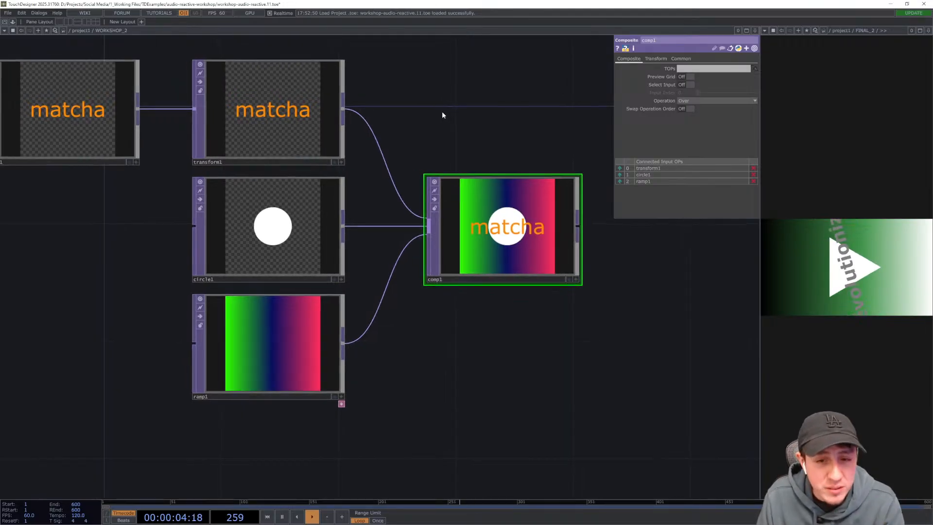
# - Disconnect and reconnect the Transform TOP to the Composite TOP, then move it back to the first input
pyautogui.rightClick(392, 185)
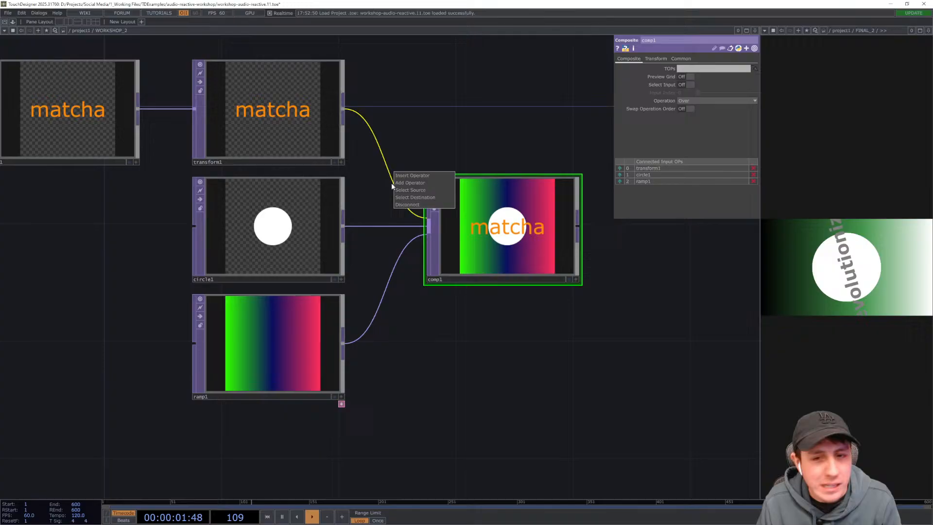
pyautogui.click(407, 205)
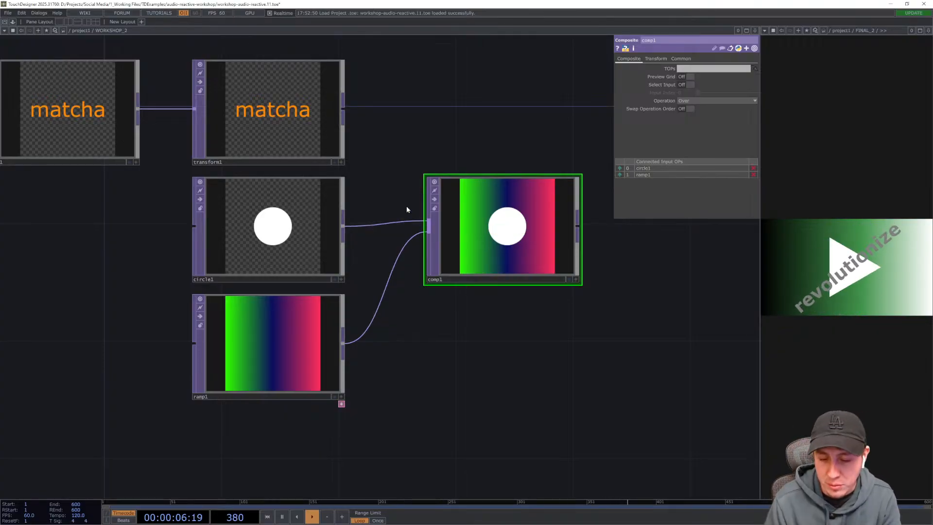
pyautogui.moveTo(344, 108); pyautogui.dragTo(429, 227)
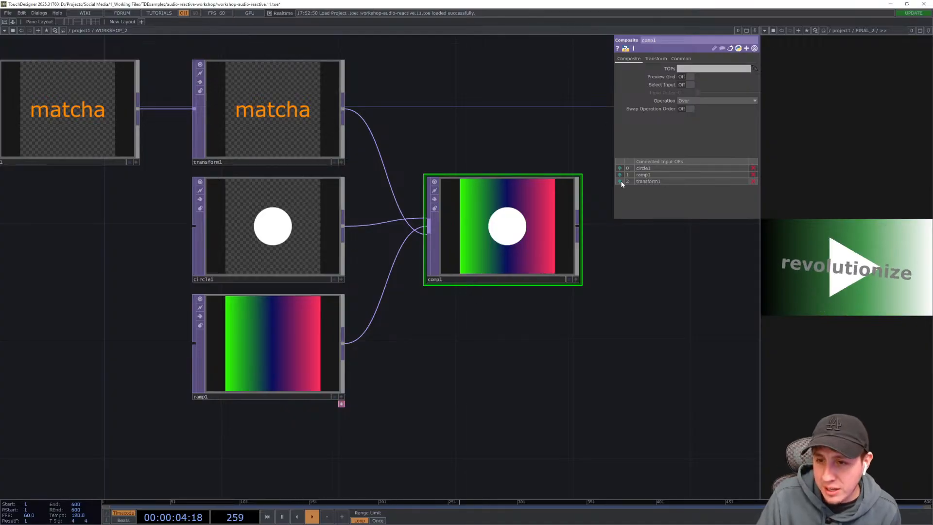
pyautogui.moveTo(620, 181); pyautogui.dragTo(620, 171)
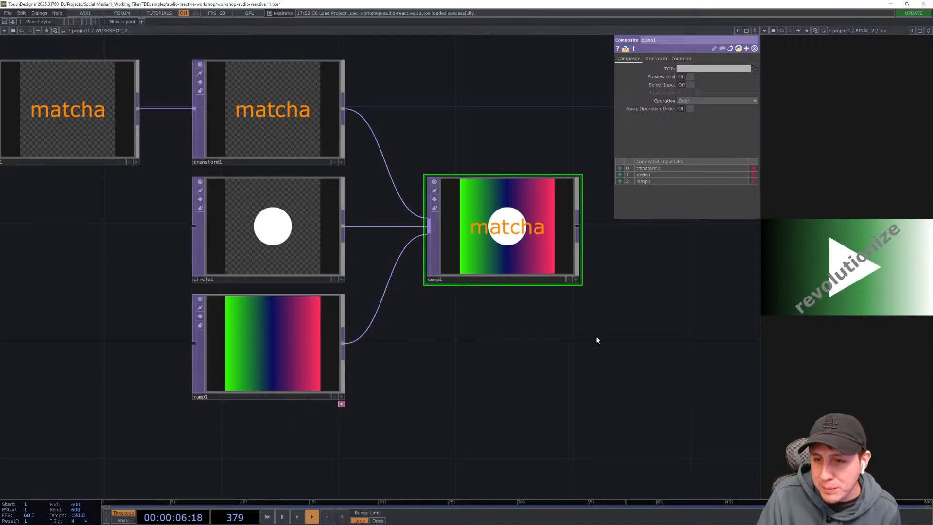
pyautogui.moveTo(606, 348); pyautogui.dragTo(503, 355)
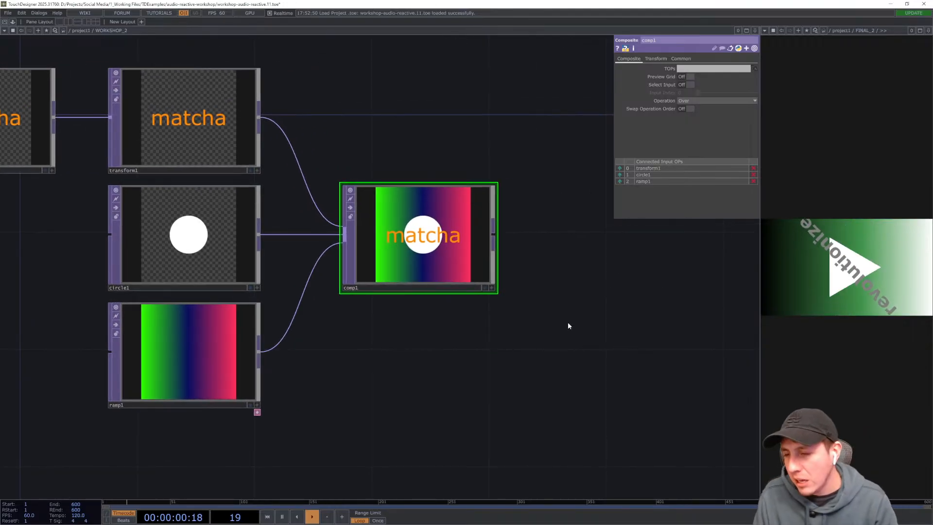
pyautogui.moveTo(568, 326); pyautogui.dragTo(567, 313)
pyautogui.moveTo(521, 392)
pyautogui.mouseDown()
pyautogui.moveTo(543, 386)
pyautogui.moveTo(533, 381)
pyautogui.mouseUp()
pyautogui.scroll(-3, 543, 387)
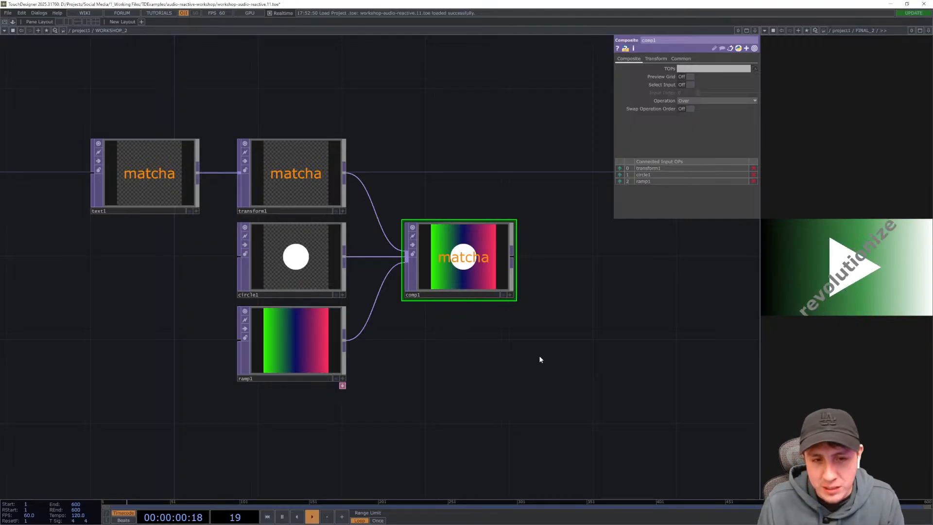
pyautogui.moveTo(539, 356); pyautogui.dragTo(563, 346)
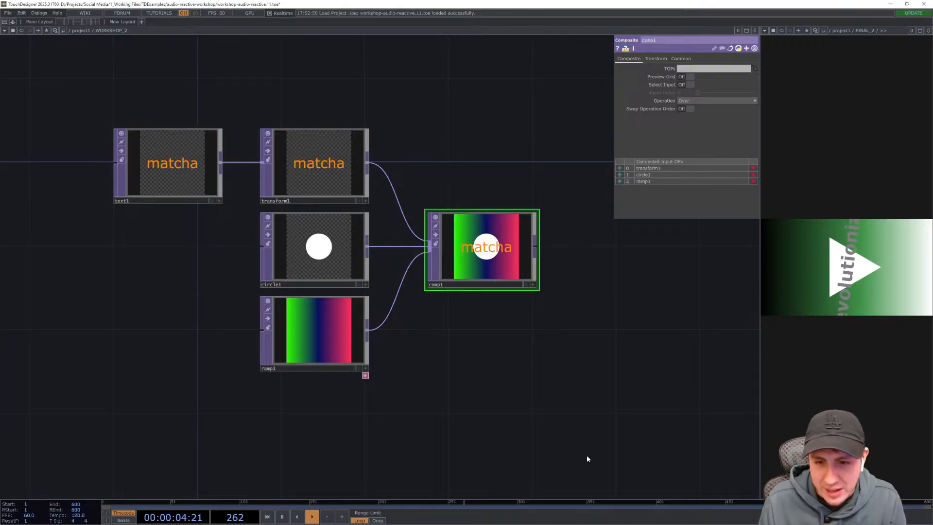
pyautogui.moveTo(545, 408); pyautogui.dragTo(546, 412)
pyautogui.moveTo(547, 376); pyautogui.dragTo(530, 383)
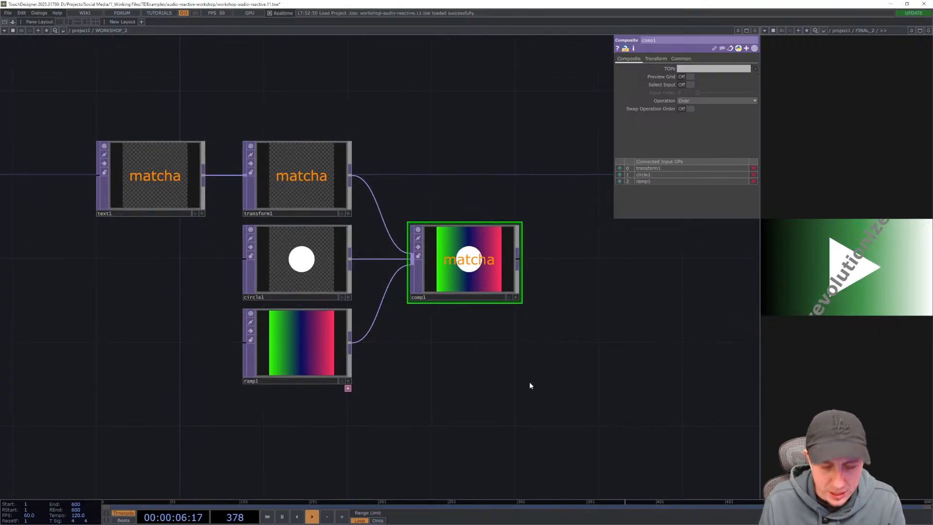
# - Open the FINAL_2 network and examine how its Composite, Lookup and ramp TOPs are wired, then return to WORKSHOP_2
pyautogui.press('u')
pyautogui.doubleClick(429, 188)
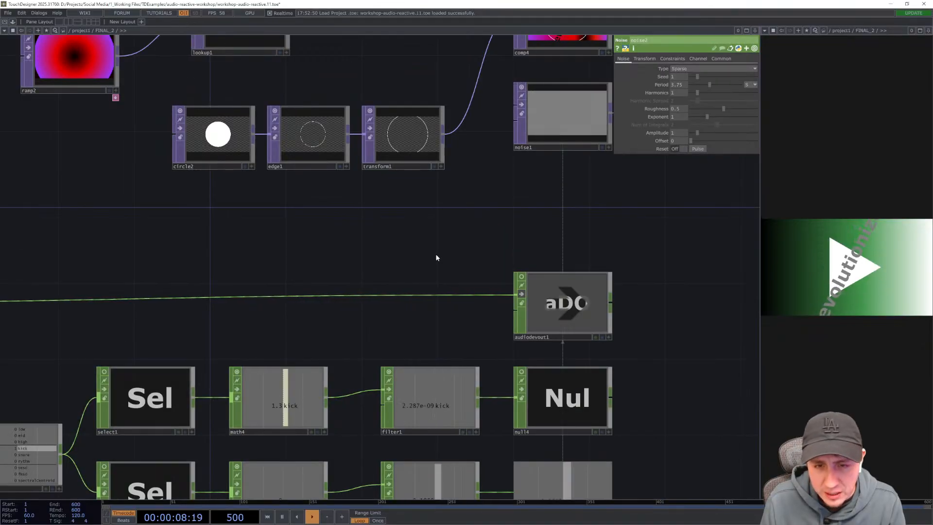
pyautogui.moveTo(474, 309); pyautogui.dragTo(519, 374)
pyautogui.moveTo(194, 317); pyautogui.dragTo(223, 391)
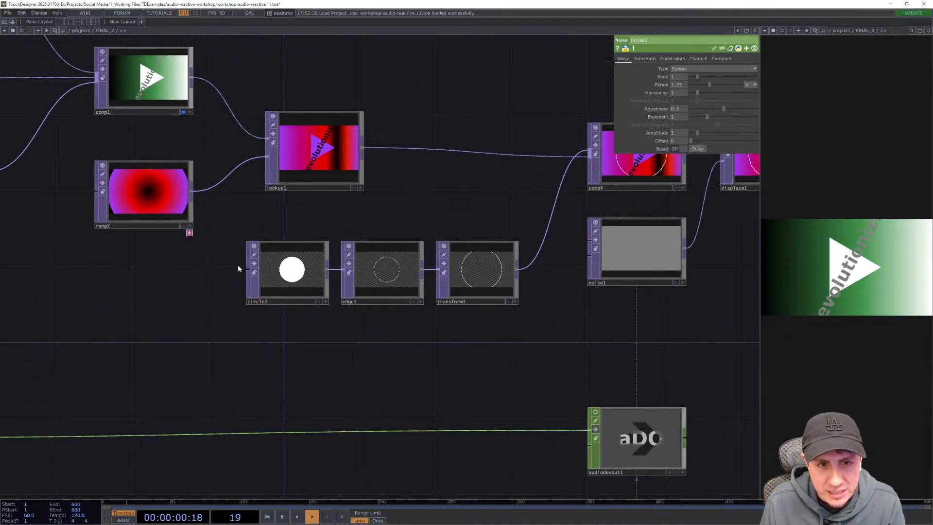
pyautogui.moveTo(267, 238); pyautogui.dragTo(189, 257)
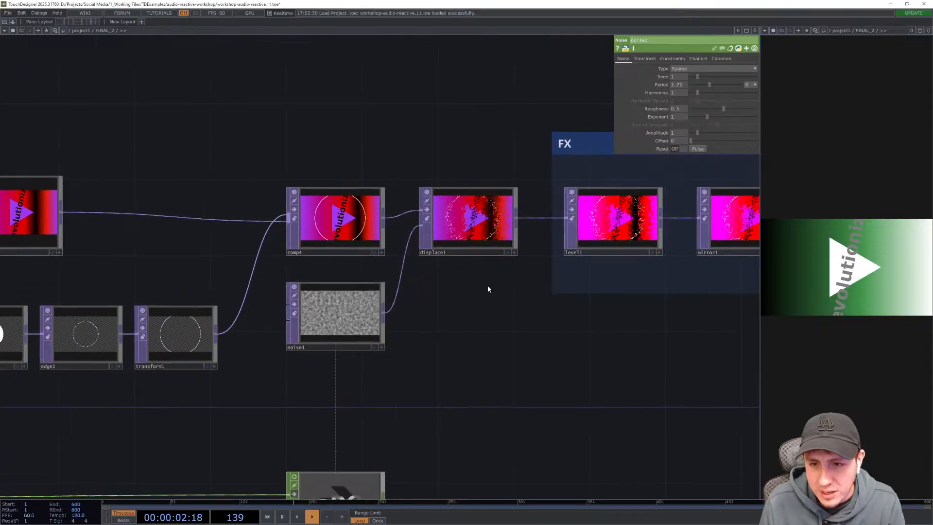
pyautogui.click(506, 252)
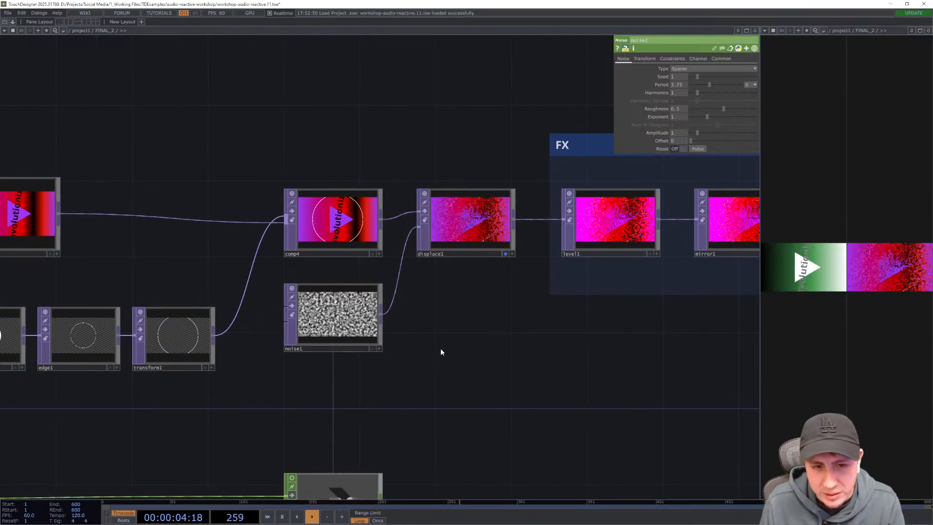
pyautogui.moveTo(150, 268); pyautogui.dragTo(355, 288)
pyautogui.moveTo(162, 298); pyautogui.dragTo(284, 316)
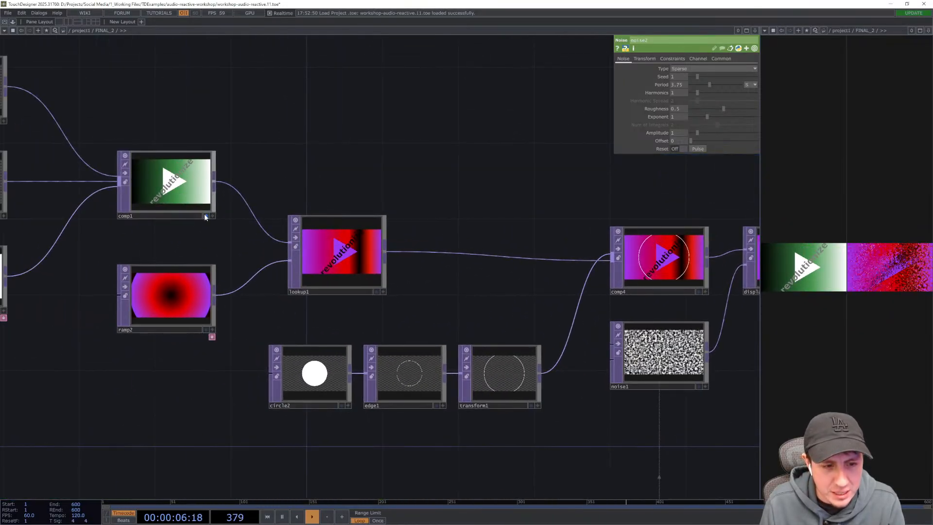
pyautogui.click(206, 216)
pyautogui.moveTo(540, 310); pyautogui.dragTo(461, 296)
pyautogui.moveTo(361, 290); pyautogui.dragTo(226, 283)
pyautogui.moveTo(628, 360); pyautogui.dragTo(568, 362)
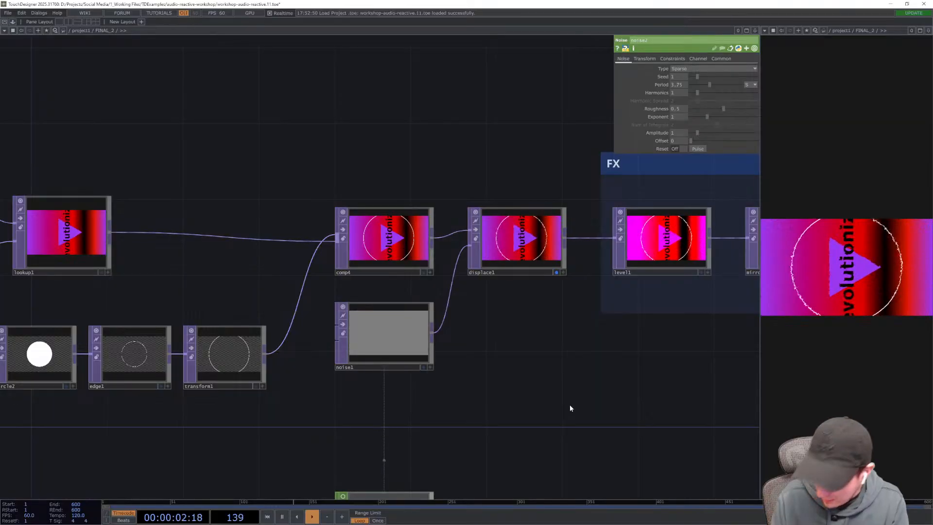
pyautogui.press('u')
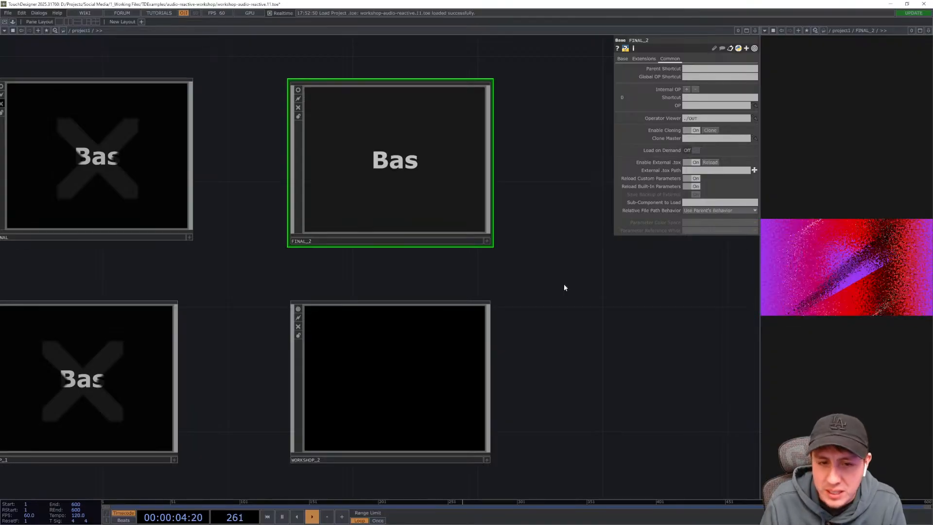
pyautogui.doubleClick(424, 146)
pyautogui.moveTo(293, 164); pyautogui.dragTo(402, 145)
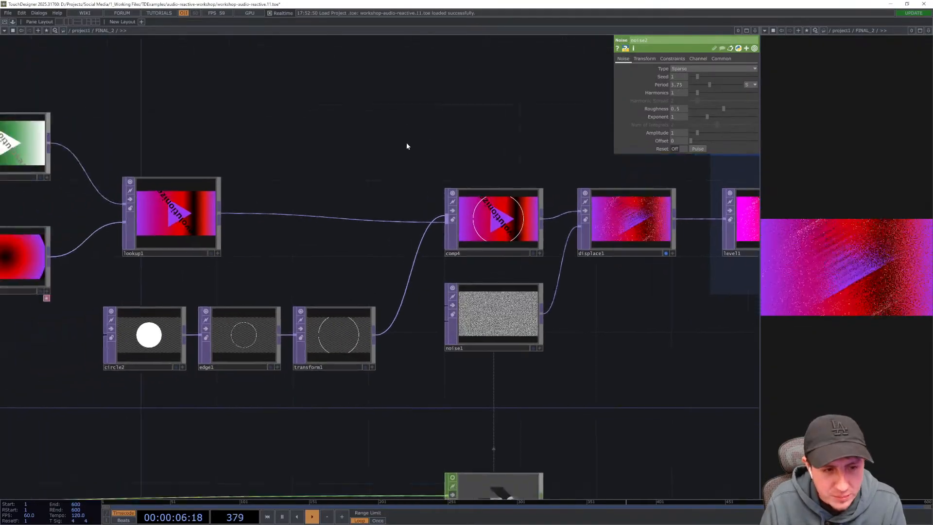
pyautogui.moveTo(346, 194); pyautogui.dragTo(631, 280)
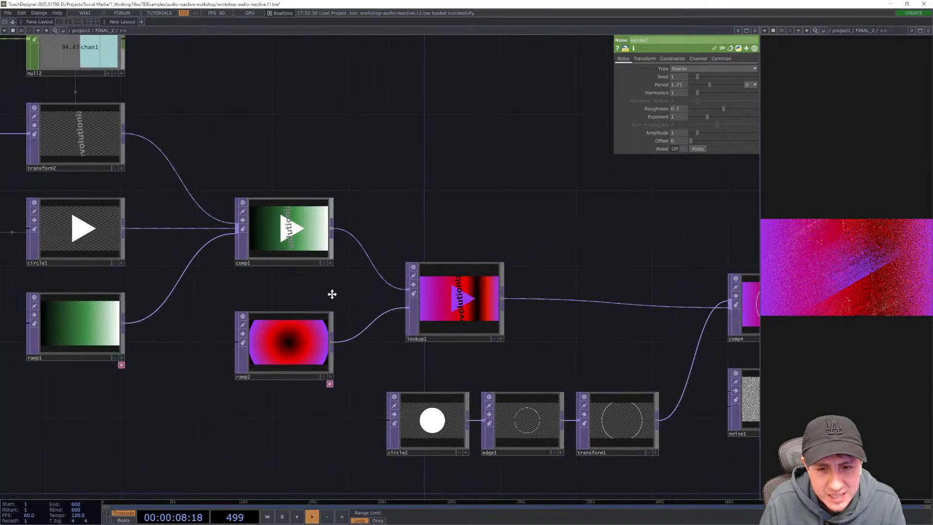
pyautogui.moveTo(301, 255); pyautogui.dragTo(316, 281)
pyautogui.scroll(5, 316, 281)
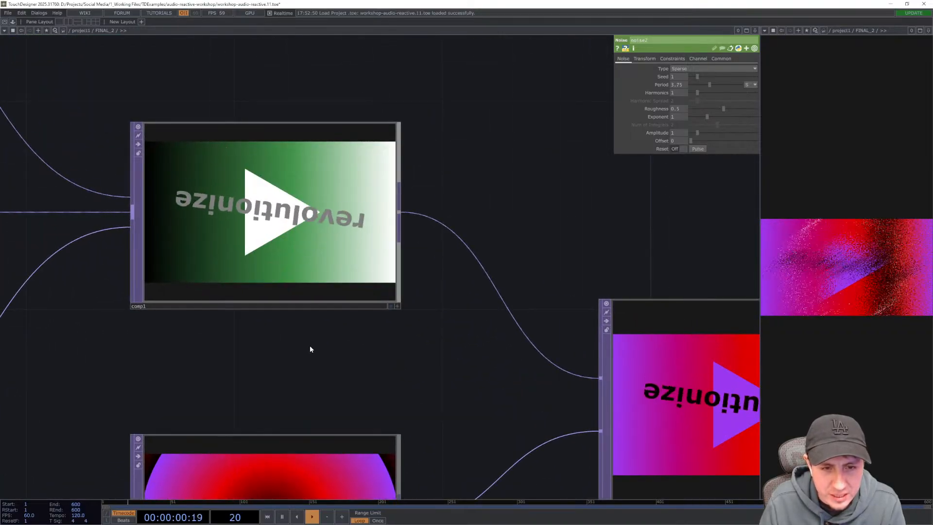
pyautogui.moveTo(308, 348); pyautogui.dragTo(350, 363)
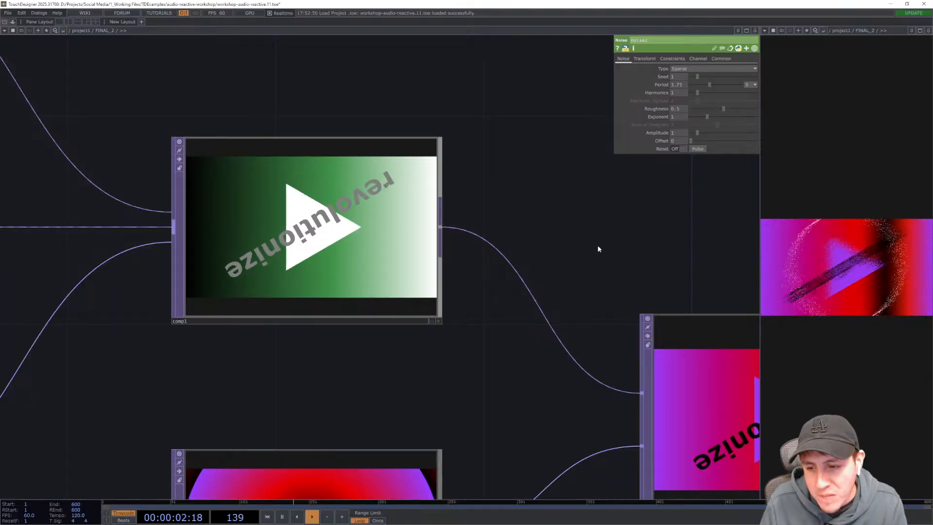
pyautogui.moveTo(597, 245); pyautogui.dragTo(425, 165)
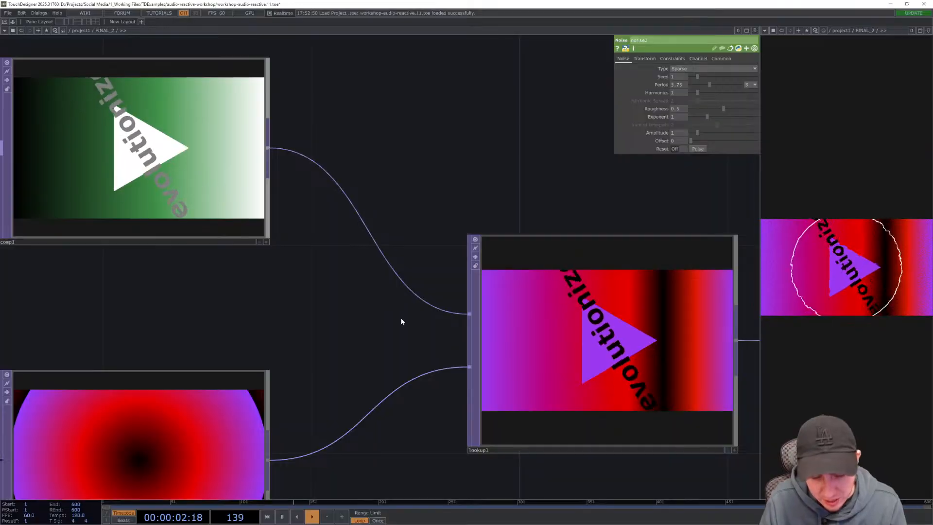
pyautogui.press('u')
pyautogui.press('i')
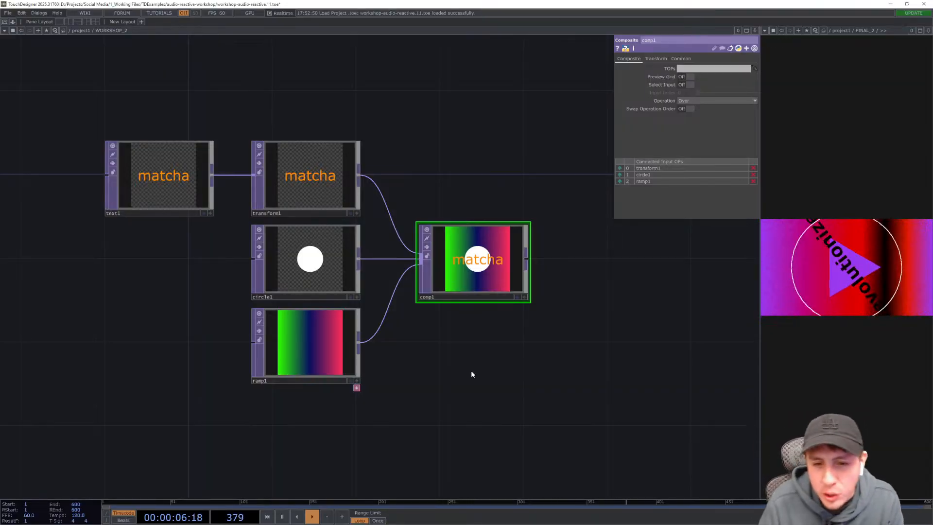
# - Add a Lookup TOP to the right of the Composite TOP
pyautogui.moveTo(471, 372)
pyautogui.mouseDown()
pyautogui.moveTo(471, 355)
pyautogui.moveTo(401, 352)
pyautogui.mouseUp()
pyautogui.moveTo(486, 355); pyautogui.dragTo(424, 340)
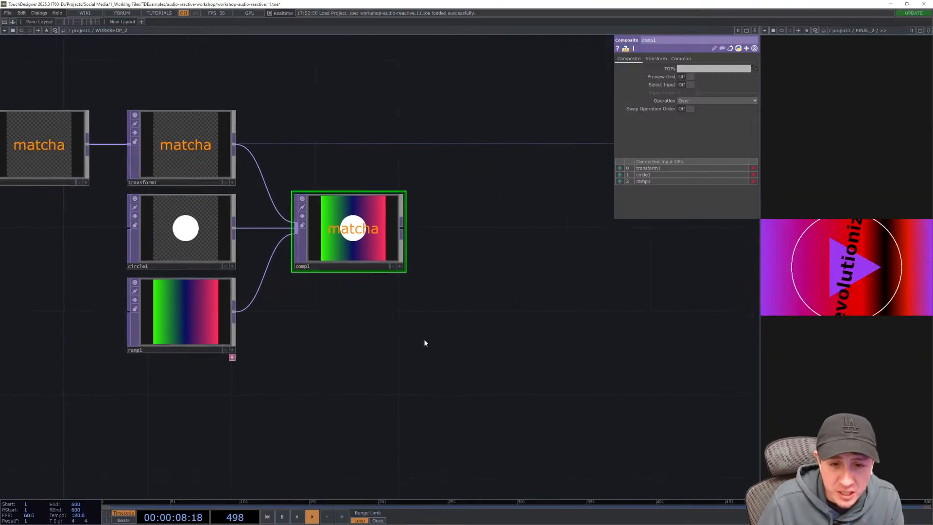
pyautogui.moveTo(465, 307); pyautogui.dragTo(520, 332)
pyautogui.moveTo(437, 321); pyautogui.dragTo(433, 319)
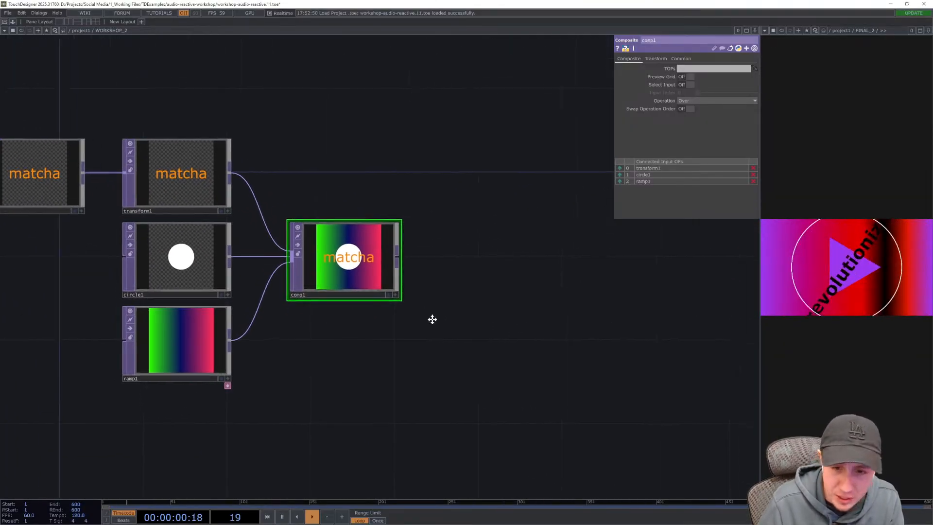
pyautogui.press('Tab')
pyautogui.write('lo')
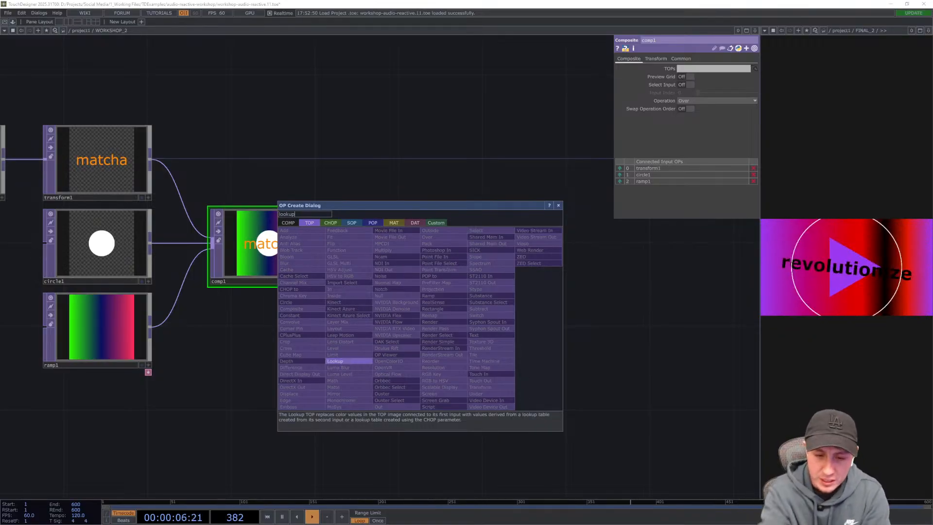
pyautogui.click(353, 361)
pyautogui.click(443, 317)
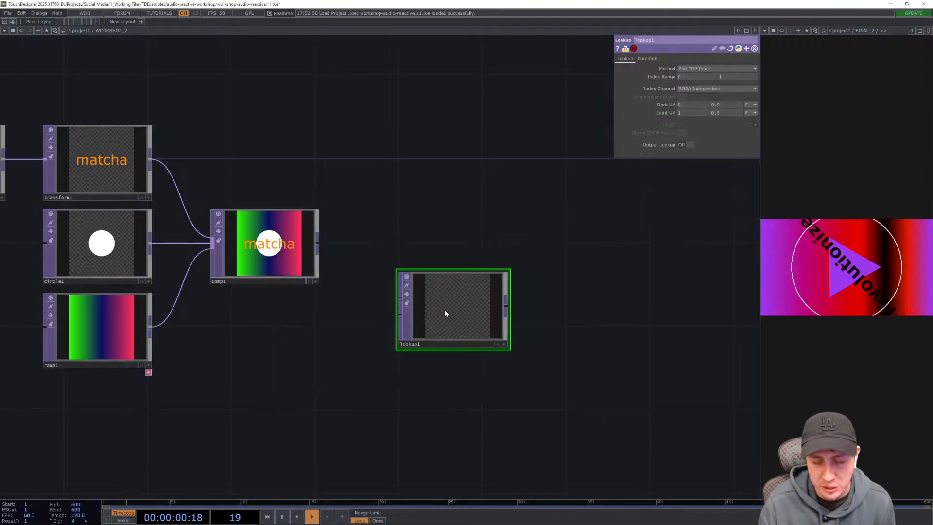
pyautogui.moveTo(444, 314); pyautogui.dragTo(507, 315)
pyautogui.moveTo(464, 412); pyautogui.dragTo(452, 405, button='middle')
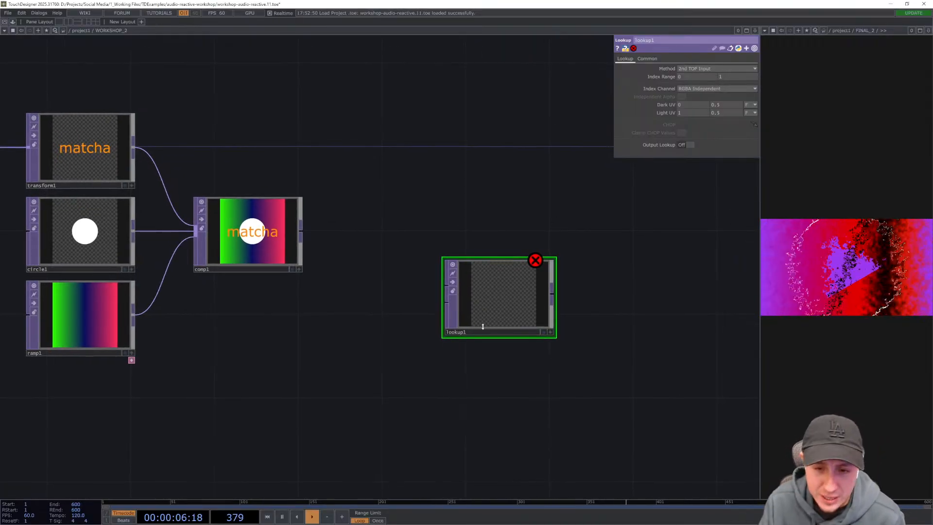
pyautogui.scroll(5, 451, 284)
pyautogui.moveTo(354, 388); pyautogui.dragTo(340, 248, button='middle')
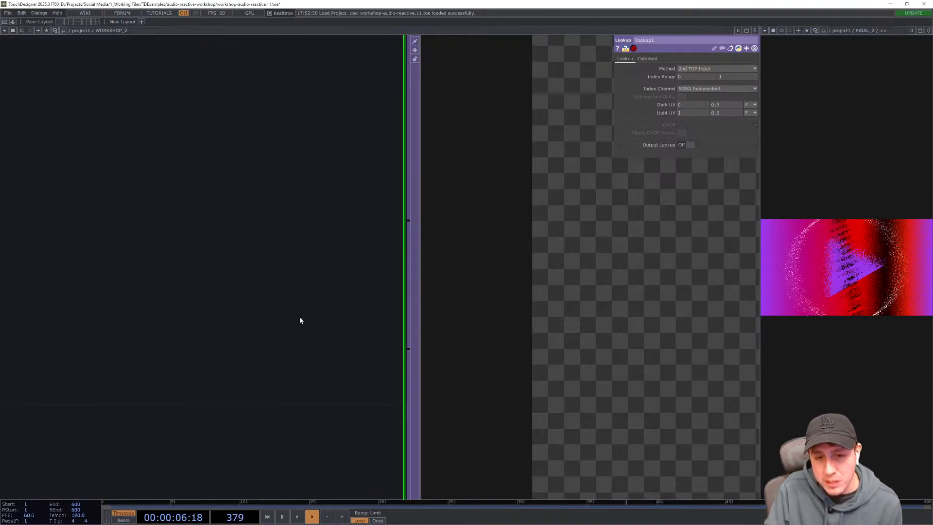
pyautogui.scroll(-5, 296, 343)
pyautogui.scroll(-5, 296, 344)
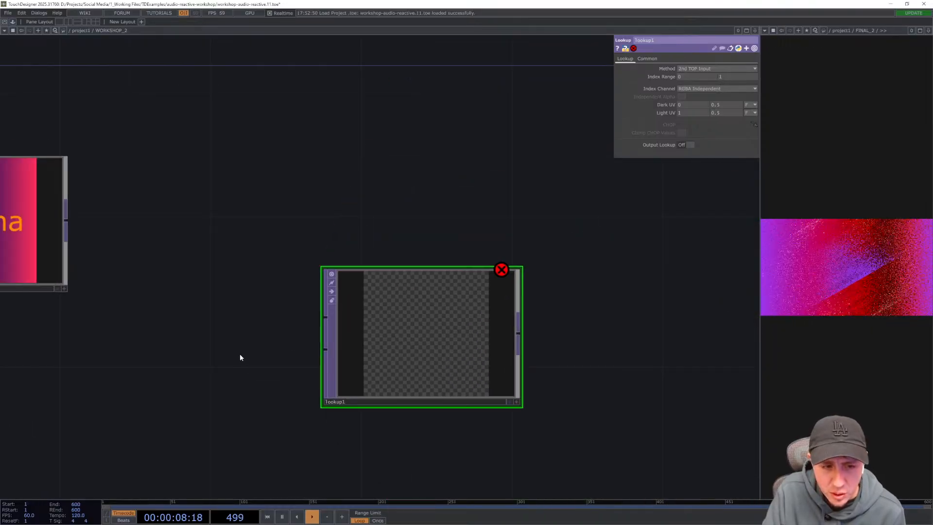
pyautogui.moveTo(247, 347); pyautogui.dragTo(395, 268)
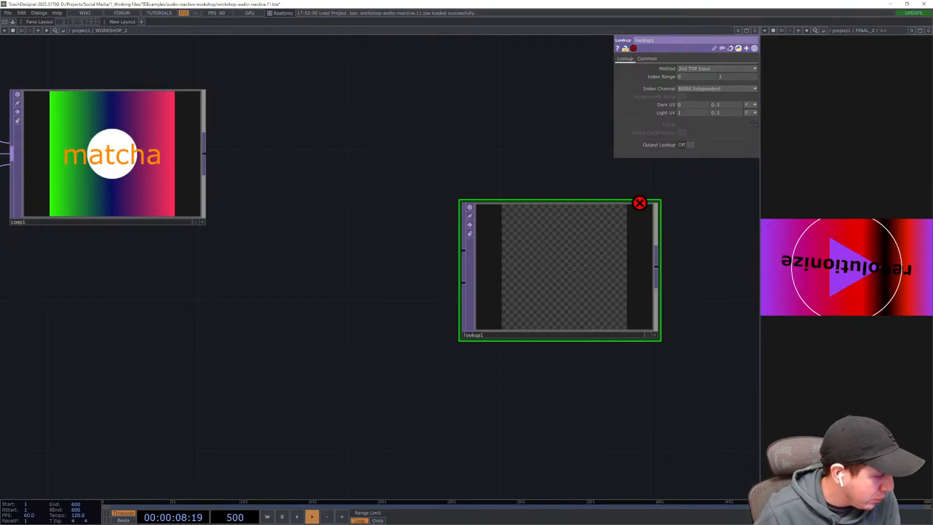
# - Switch to Microsoft Whiteboard and examine the Lookup TOP diagram mapping dark-to-light values onto ramp tones
pyautogui.hotkey('alt', 'Tab')
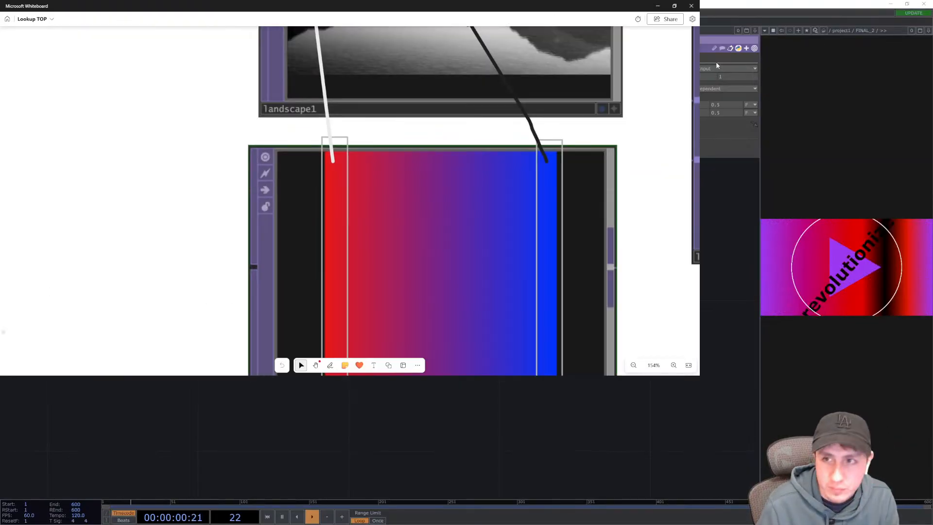
pyautogui.click(675, 6)
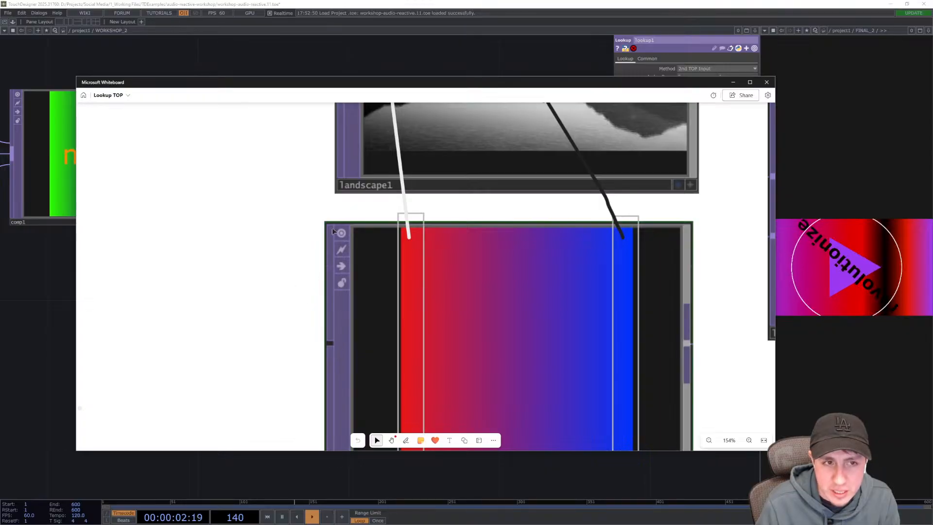
pyautogui.click(750, 81)
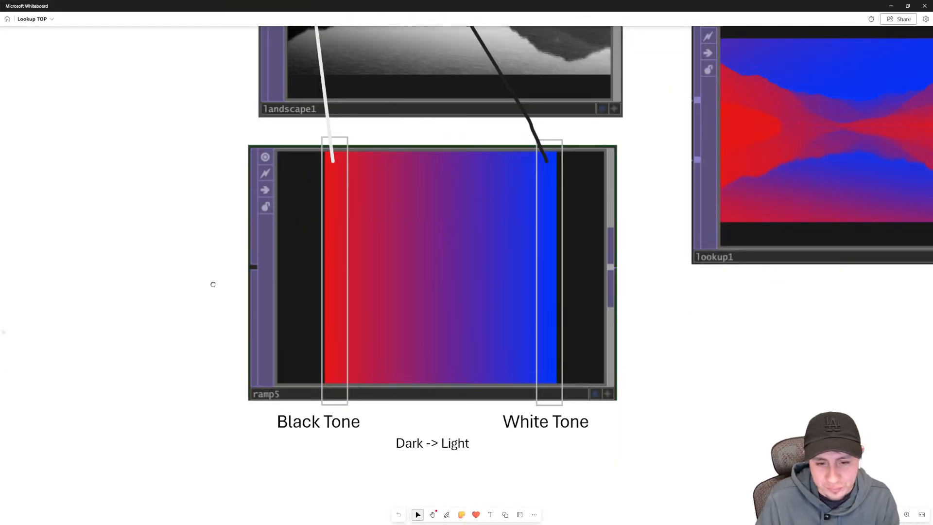
pyautogui.moveTo(213, 284); pyautogui.dragTo(179, 283)
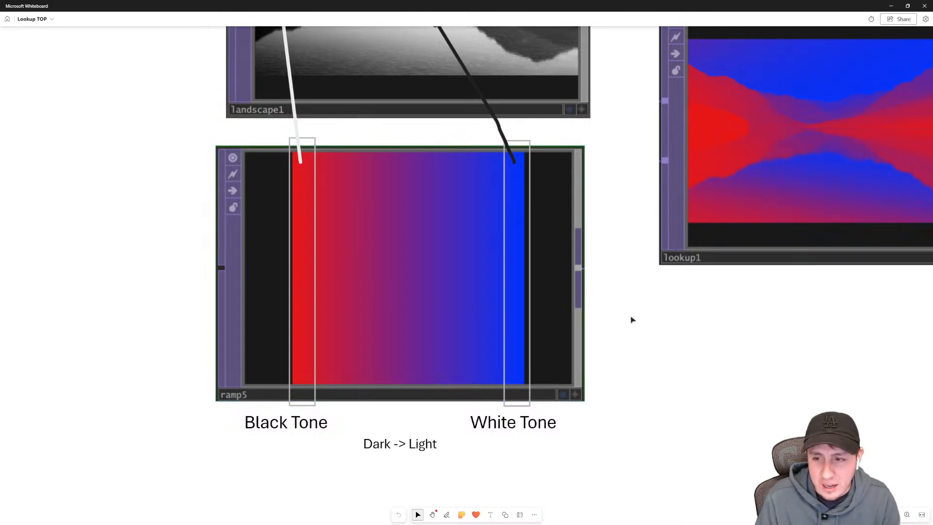
pyautogui.moveTo(668, 313); pyautogui.dragTo(495, 316)
pyautogui.scroll(-5, 502, 313)
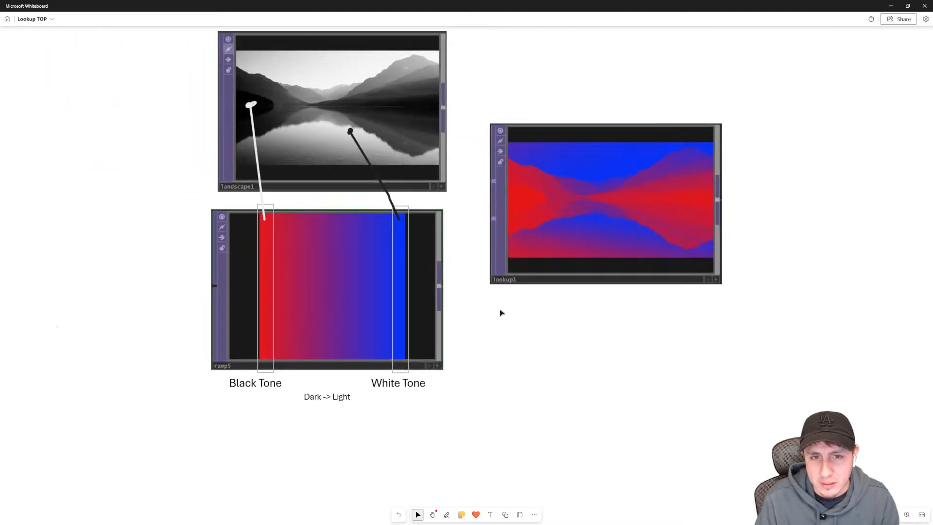
pyautogui.hscroll(-3, 546, 327)
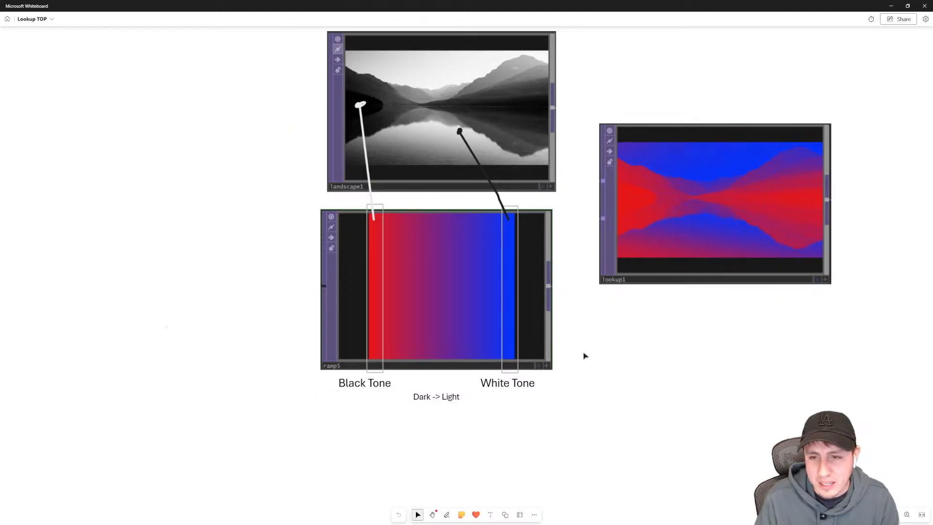
pyautogui.moveTo(699, 77); pyautogui.dragTo(643, 107)
pyautogui.moveTo(688, 59); pyautogui.dragTo(561, 119, button='middle')
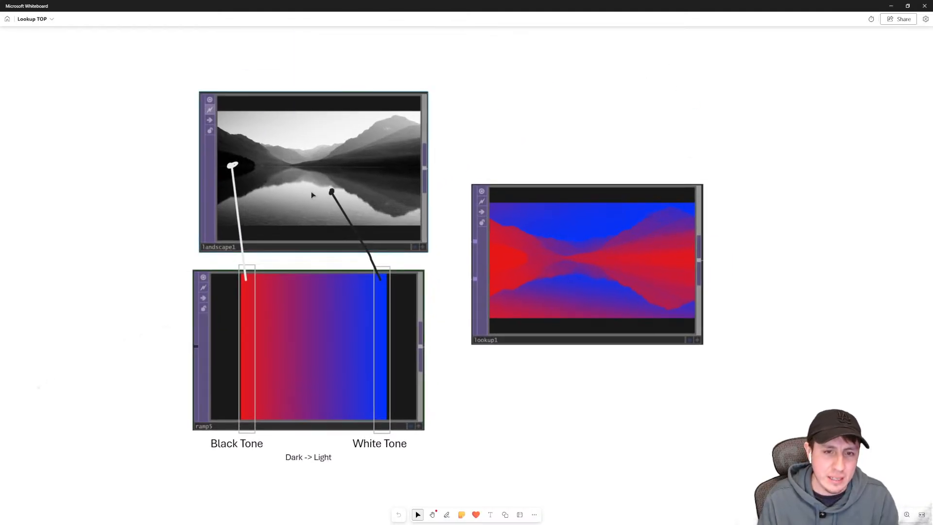
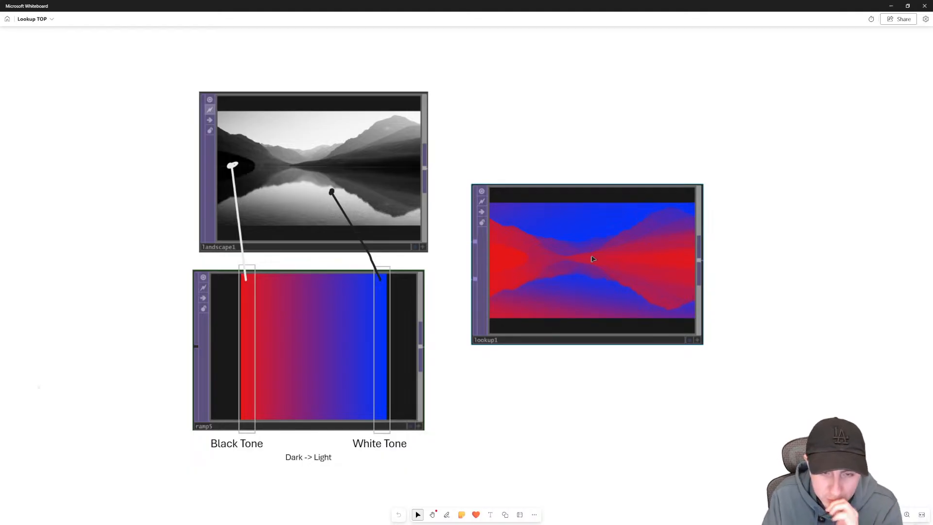
# - Pan and zoom around the whiteboard diagram to study how landscape tones map through the ramp into the lookup result
pyautogui.moveTo(478, 433); pyautogui.dragTo(596, 374)
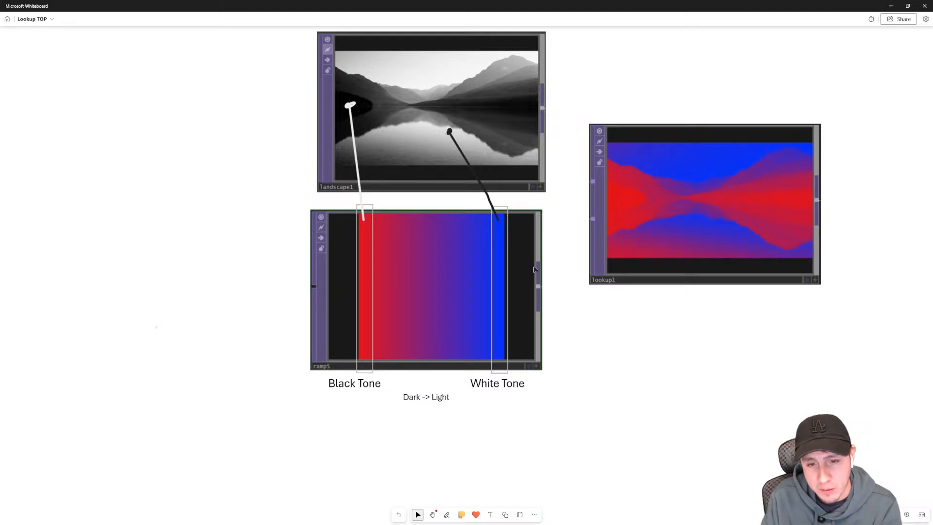
pyautogui.scroll(6, 440, 332)
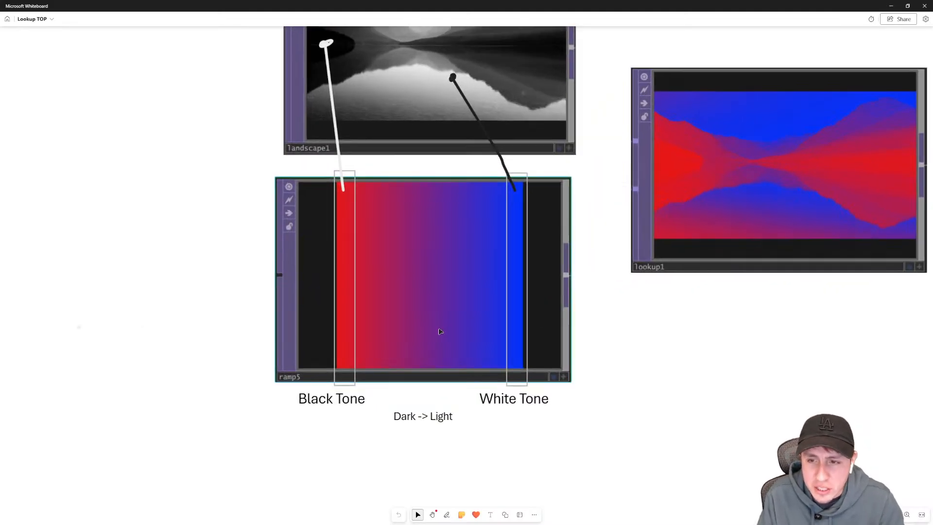
pyautogui.scroll(1, 440, 331)
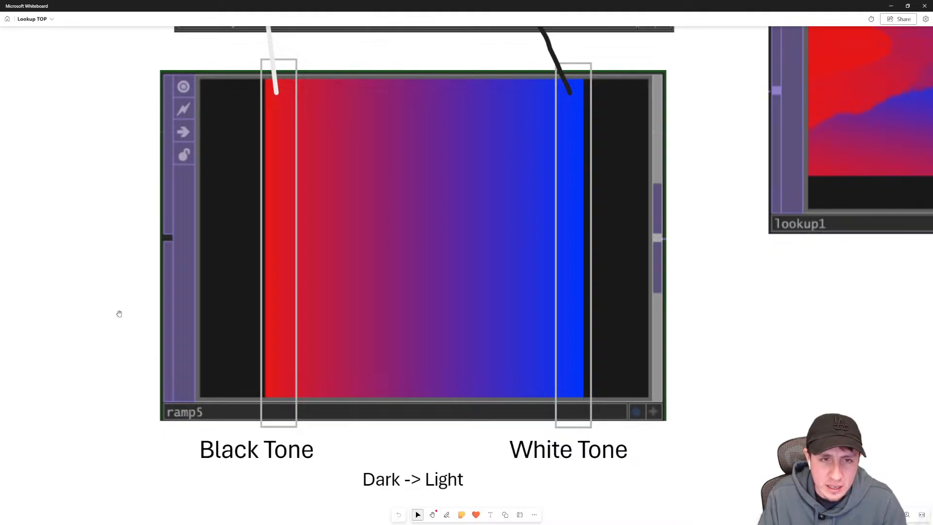
pyautogui.moveTo(119, 313); pyautogui.dragTo(120, 320)
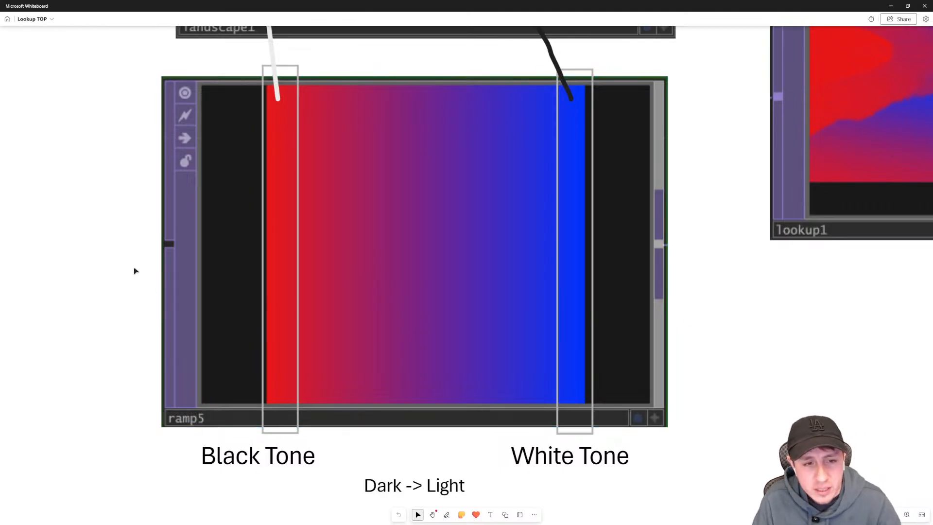
pyautogui.scroll(2, 117, 267)
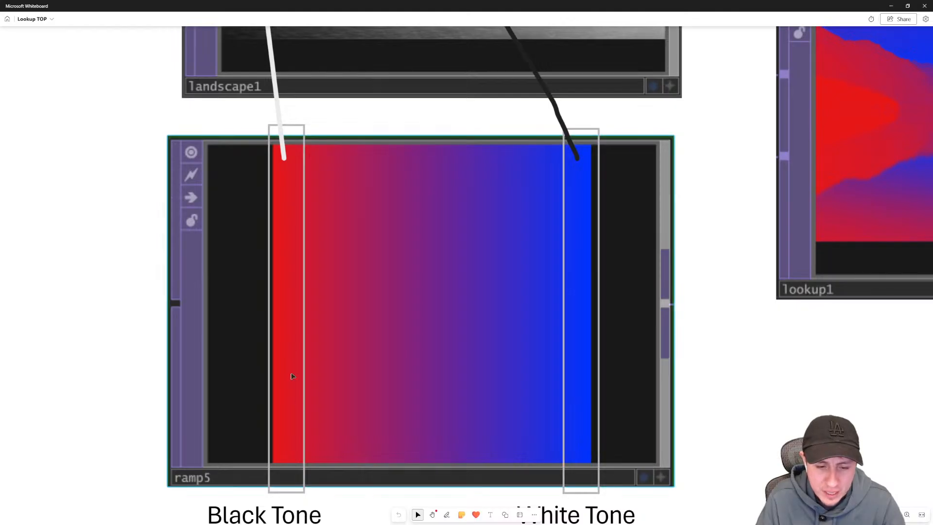
pyautogui.scroll(4, 141, 138)
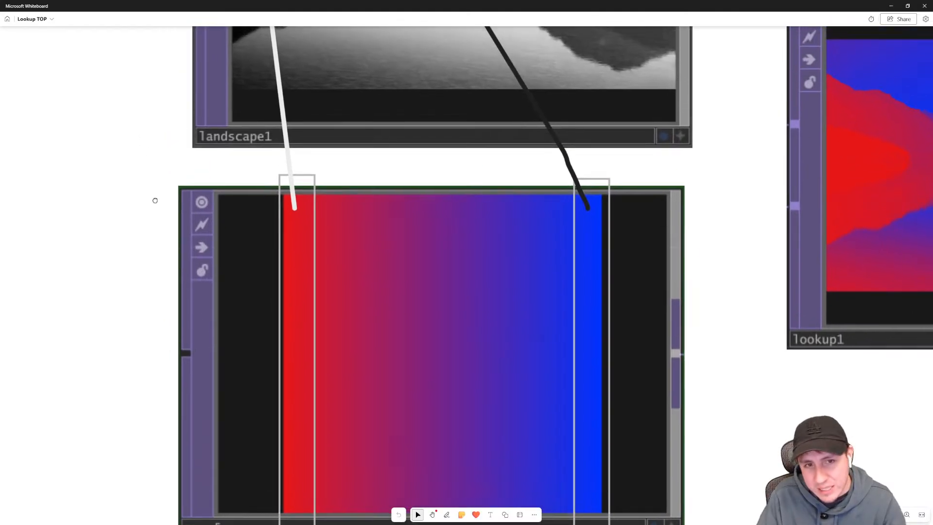
pyautogui.hscroll(-5, 156, 246)
pyautogui.hscroll(-2, 217, 210)
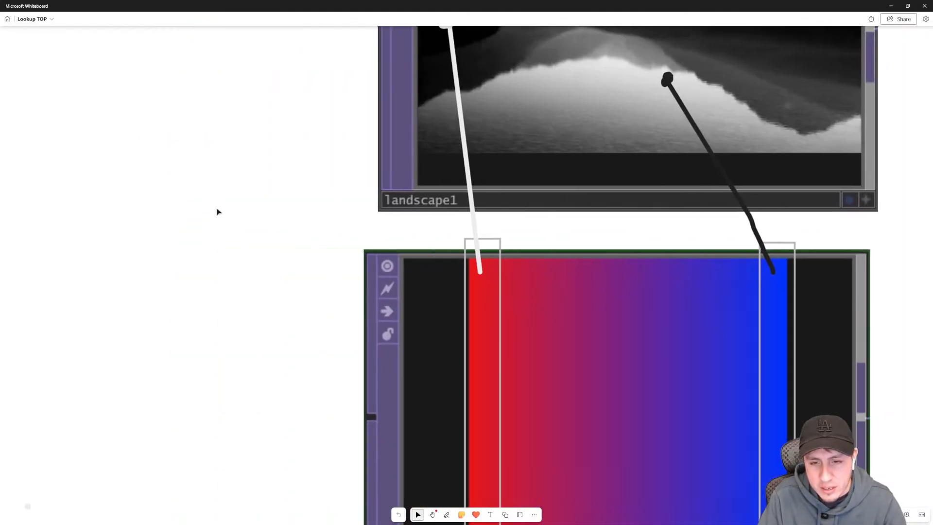
pyautogui.moveTo(396, 232); pyautogui.dragTo(271, 342)
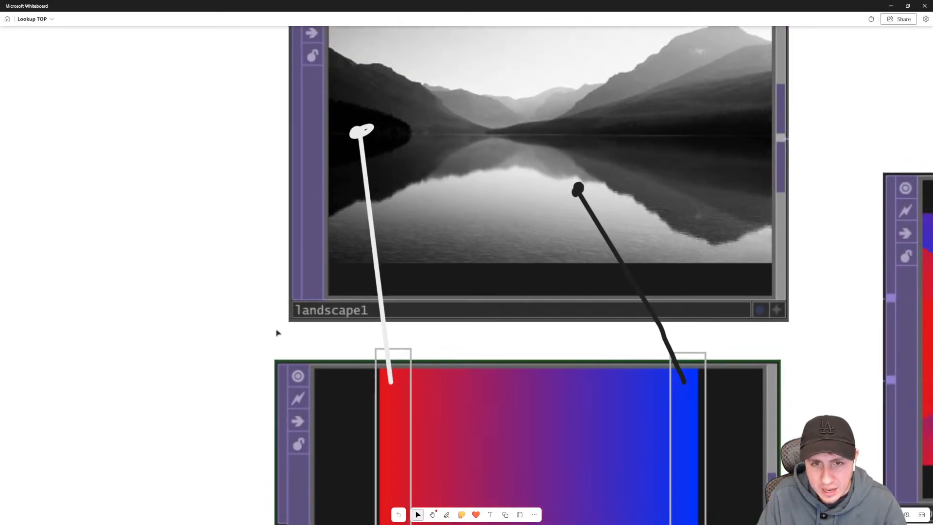
pyautogui.scroll(1, 291, 344)
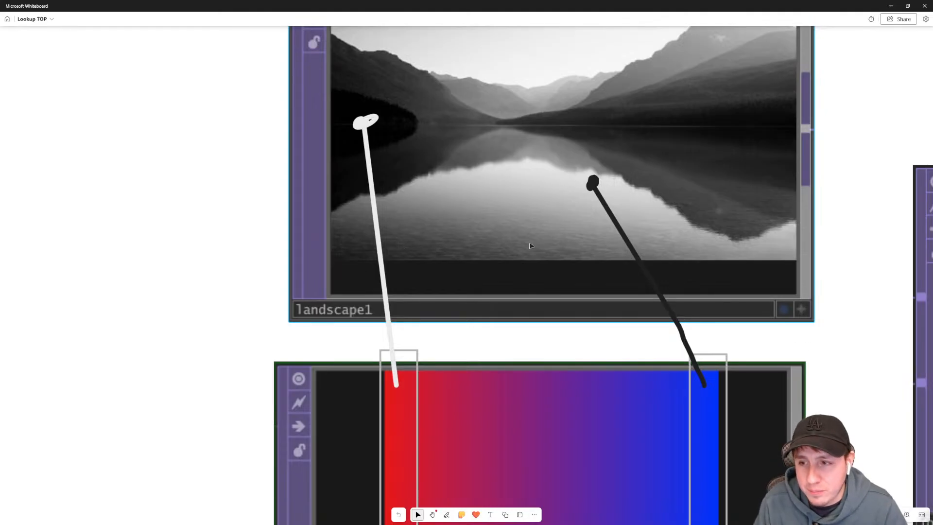
pyautogui.moveTo(860, 372); pyautogui.dragTo(599, 296)
pyautogui.scroll(1, 599, 296)
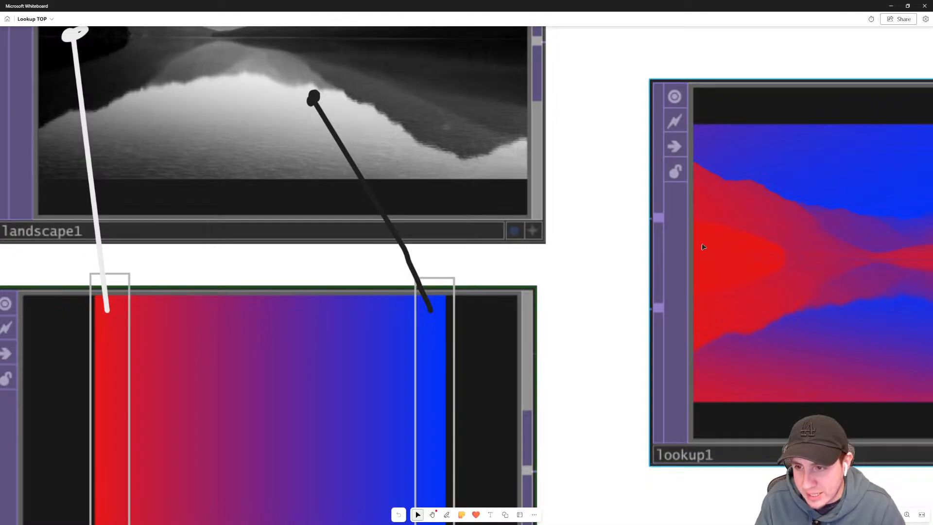
pyautogui.moveTo(562, 242); pyautogui.dragTo(565, 279)
pyautogui.scroll(-1, 565, 279)
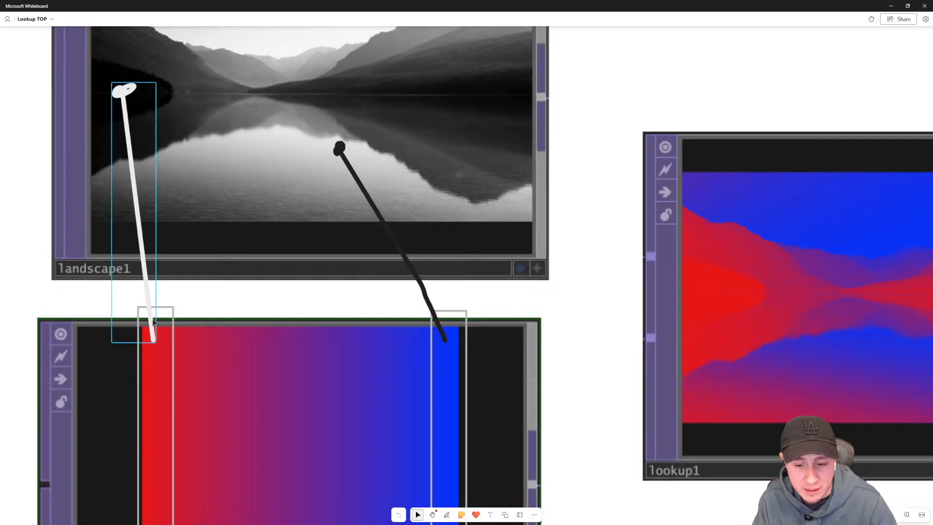
pyautogui.scroll(-3, 609, 397)
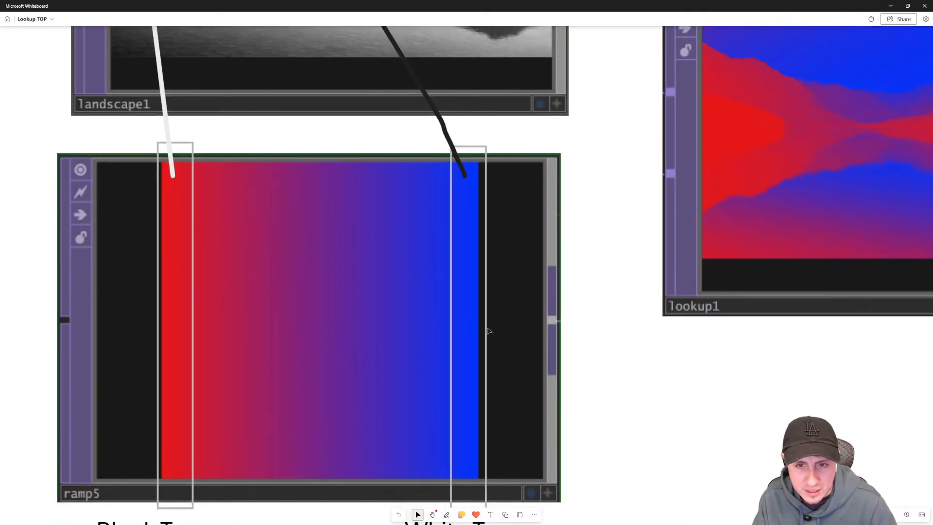
pyautogui.scroll(-1, 605, 372)
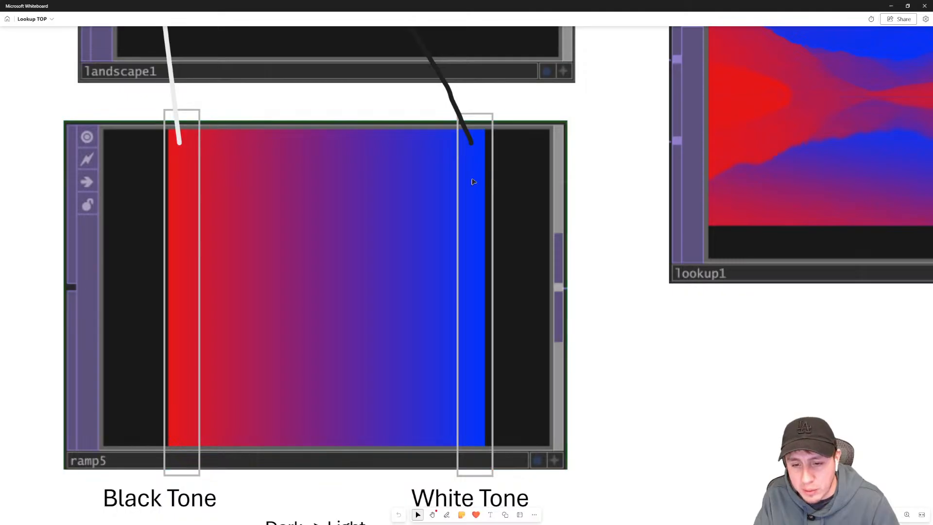
pyautogui.moveTo(618, 102); pyautogui.dragTo(641, 366)
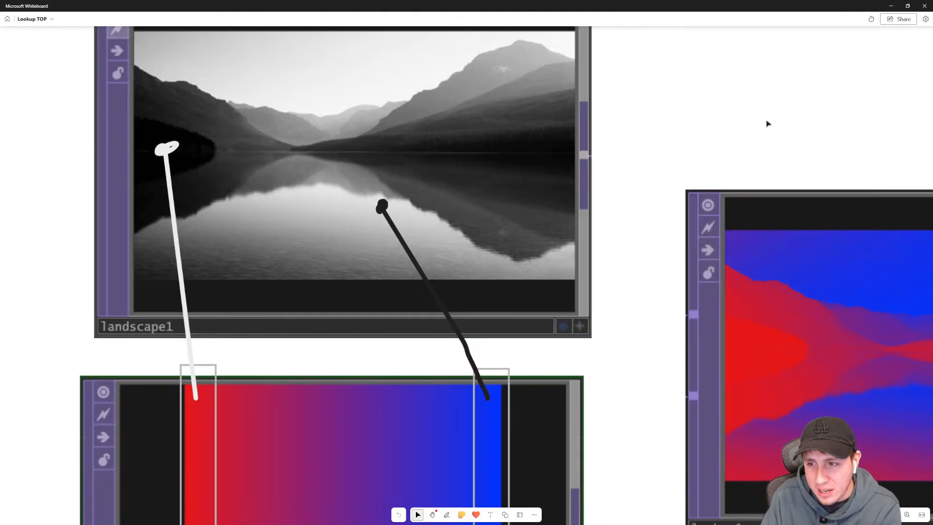
pyautogui.moveTo(771, 117); pyautogui.dragTo(385, 92)
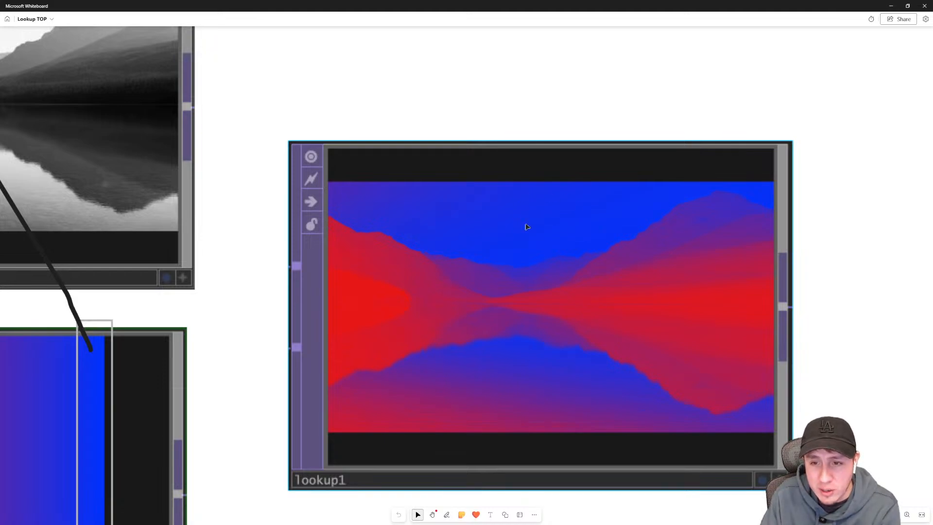
pyautogui.moveTo(254, 336); pyautogui.dragTo(614, 142, button='right')
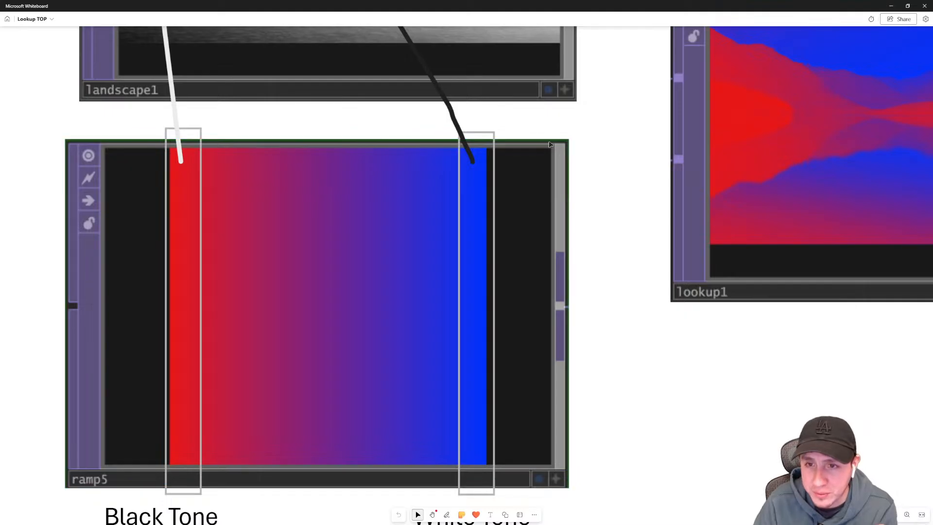
pyautogui.moveTo(626, 220); pyautogui.dragTo(577, 259)
pyautogui.scroll(-1, 576, 259)
pyautogui.scroll(-4, 575, 258)
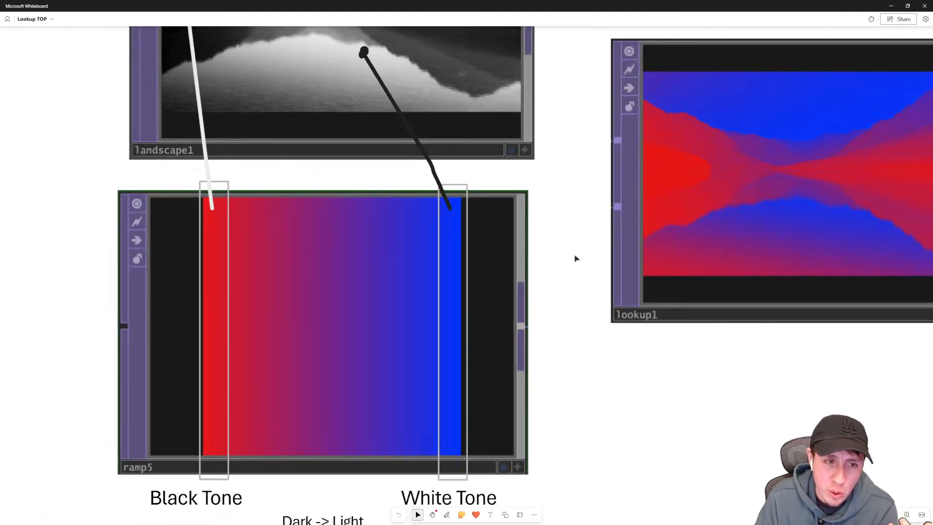
pyautogui.moveTo(576, 258); pyautogui.dragTo(508, 283)
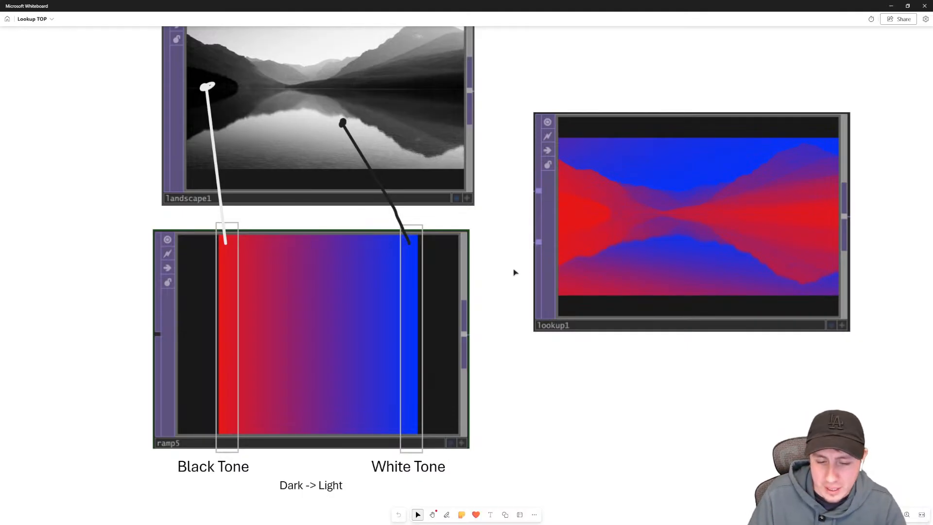
# - Return to TouchDesigner and connect the Composite TOP's output to the Lookup TOP's first input
pyautogui.click(892, 6)
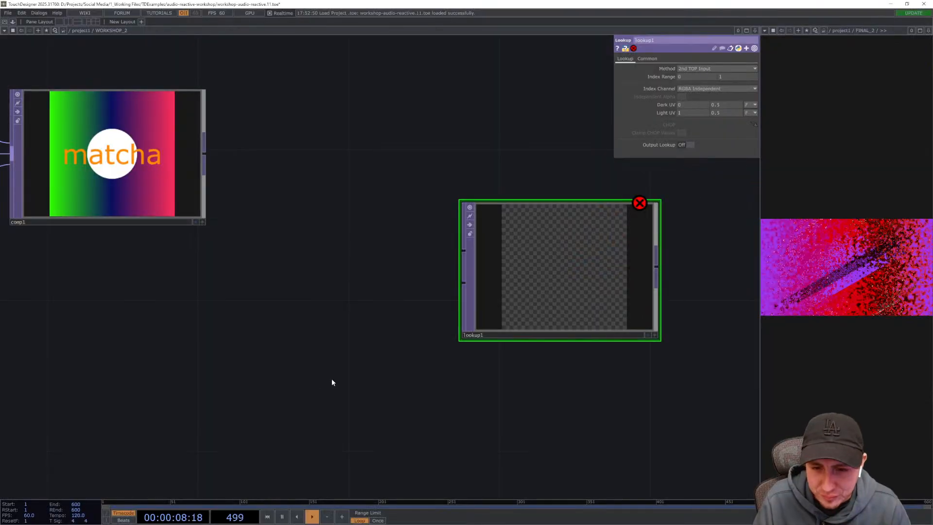
pyautogui.moveTo(518, 291); pyautogui.dragTo(445, 292)
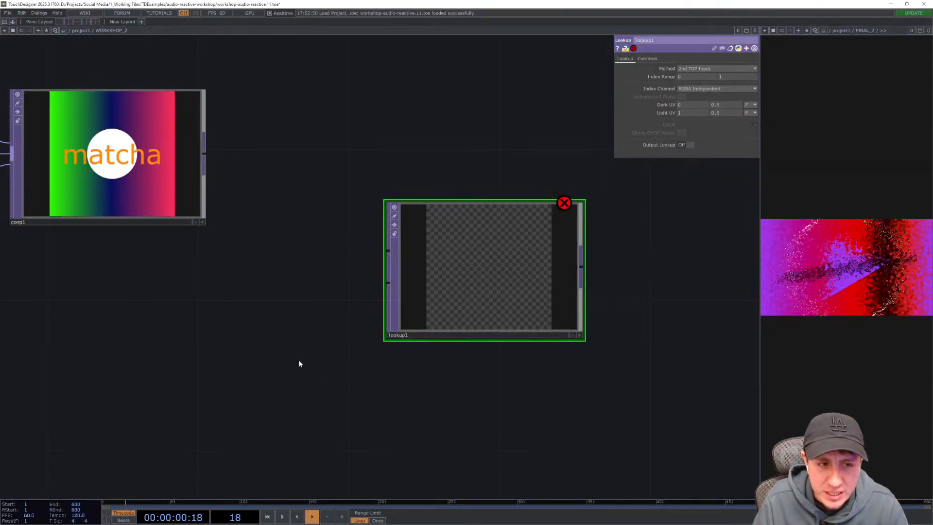
pyautogui.moveTo(298, 360); pyautogui.dragTo(449, 341)
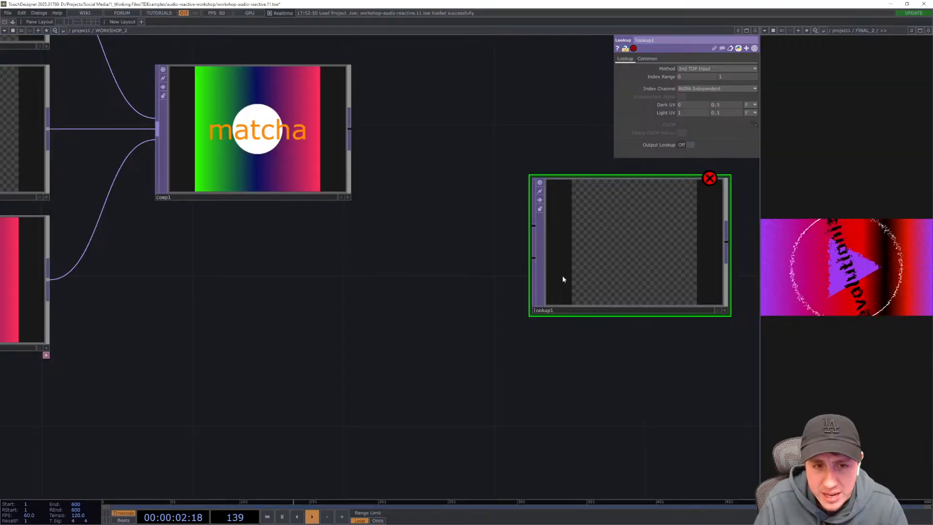
pyautogui.moveTo(583, 264); pyautogui.dragTo(546, 264)
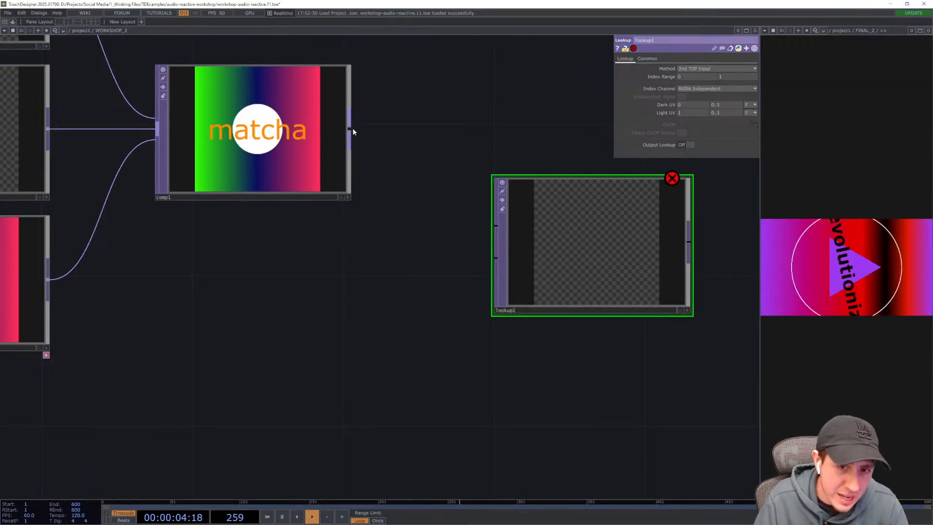
pyautogui.moveTo(352, 129); pyautogui.dragTo(495, 225)
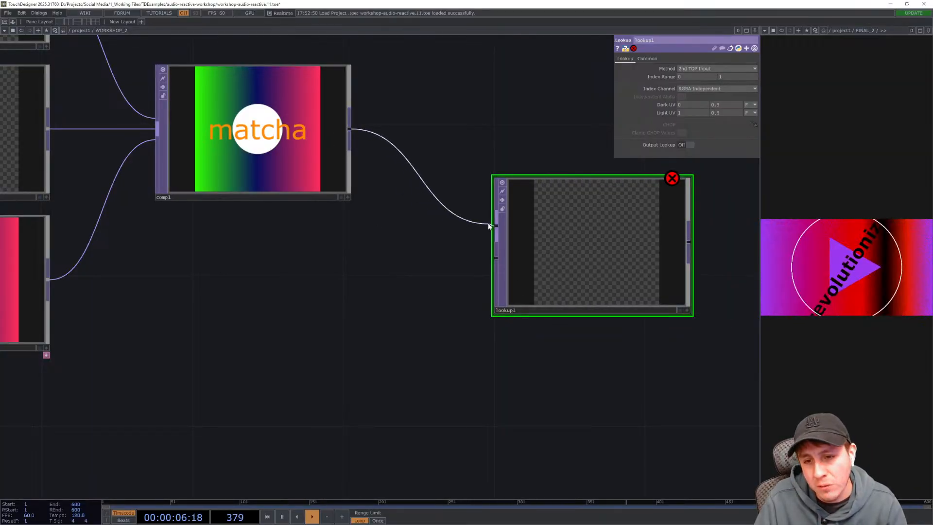
# - Add a Ramp TOP below the Composite TOP
pyautogui.moveTo(538, 373); pyautogui.dragTo(283, 381)
pyautogui.moveTo(204, 360); pyautogui.dragTo(373, 348)
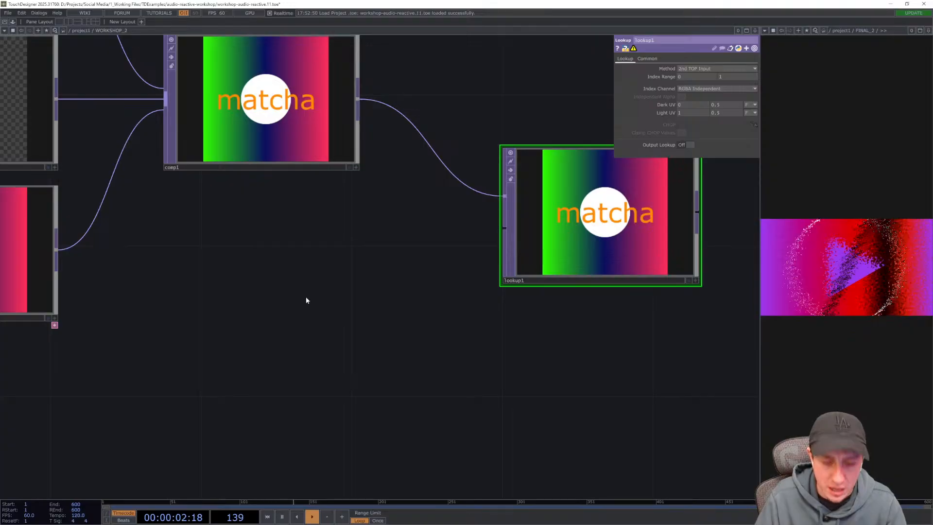
pyautogui.press('Tab')
pyautogui.write('ramp')
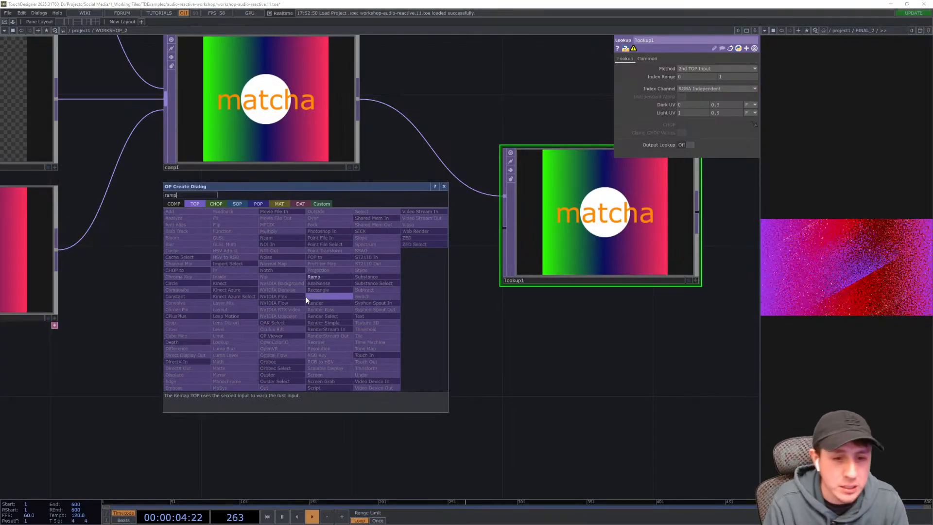
pyautogui.press('Return')
pyautogui.click(307, 301)
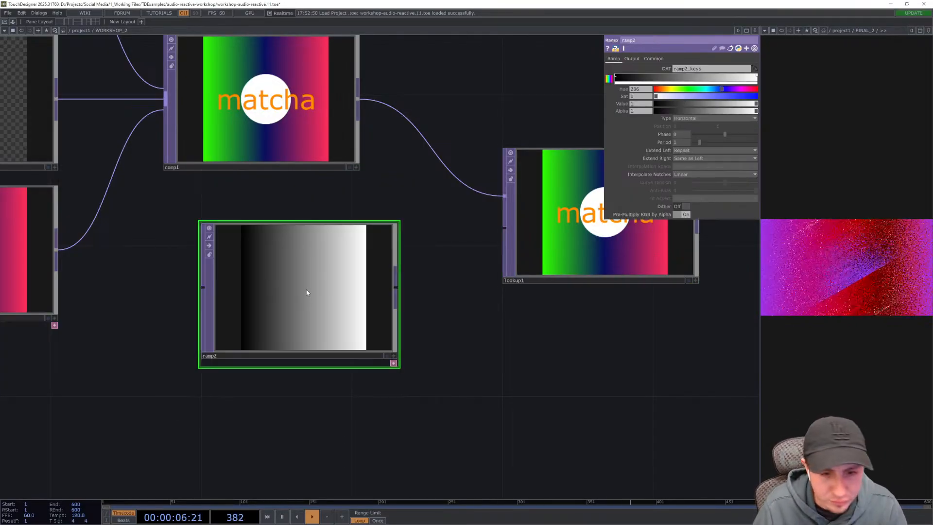
# - Set the ramp's left colour key to bright red and its right key to black
pyautogui.moveTo(283, 285); pyautogui.dragTo(285, 284)
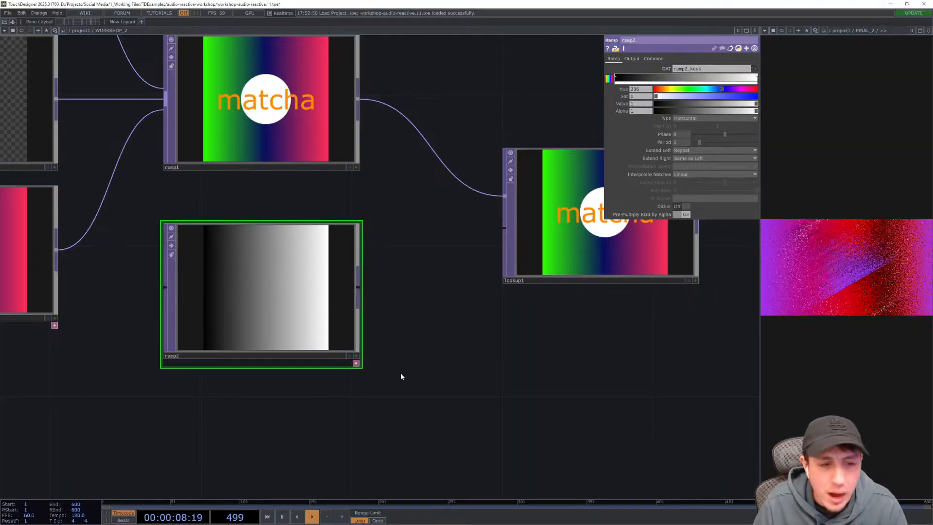
pyautogui.moveTo(412, 366); pyautogui.dragTo(454, 328)
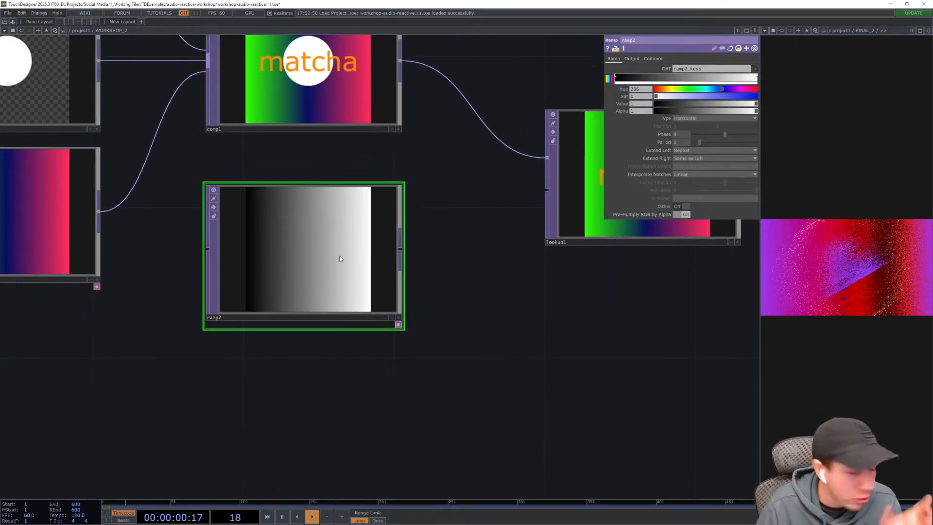
pyautogui.moveTo(339, 371); pyautogui.dragTo(343, 393)
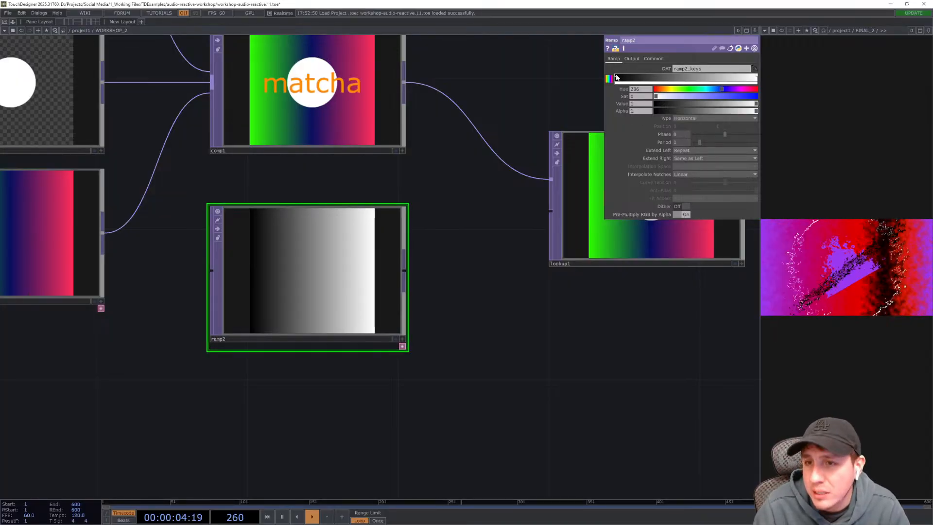
pyautogui.click(656, 103)
pyautogui.moveTo(669, 104); pyautogui.dragTo(763, 86)
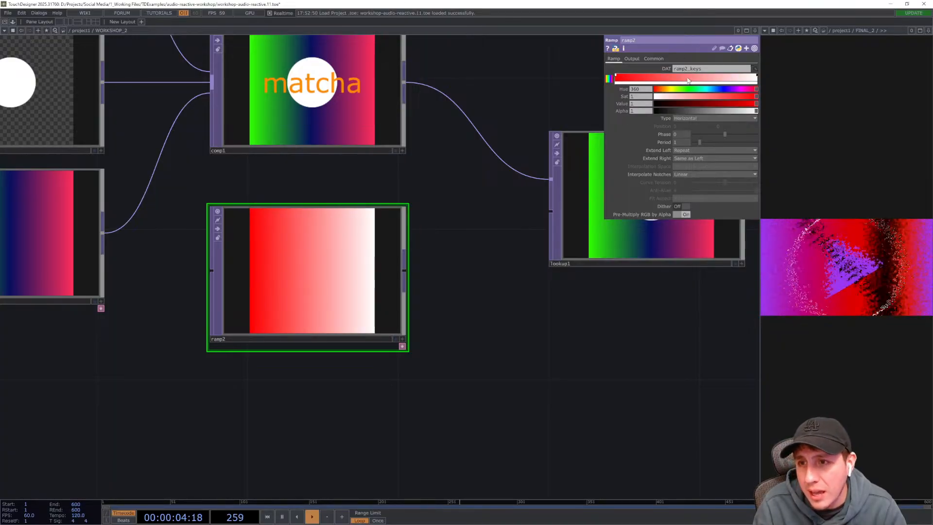
pyautogui.click(757, 77)
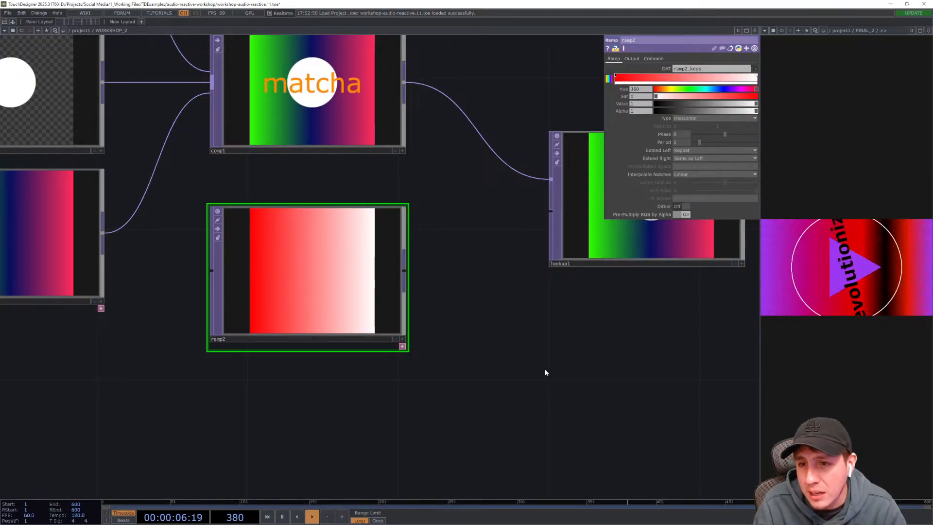
pyautogui.moveTo(674, 103); pyautogui.dragTo(655, 104)
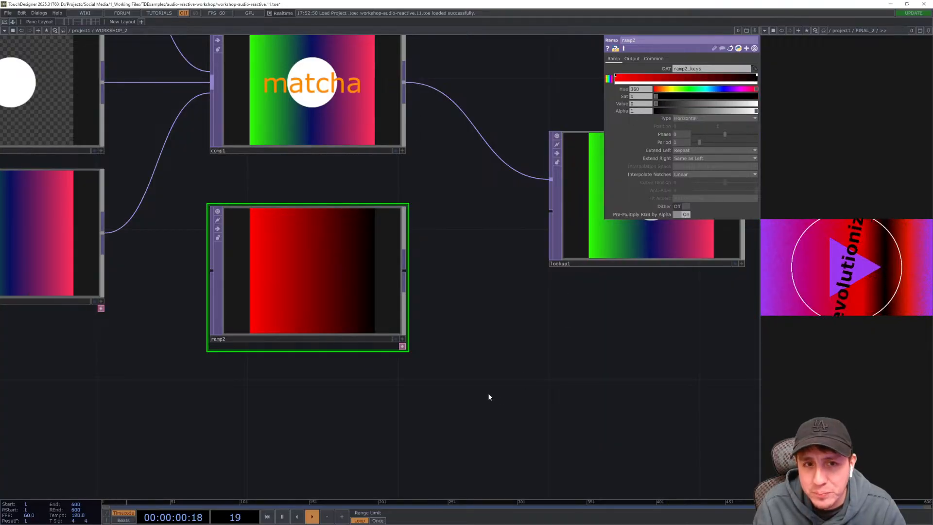
# - Add a middle ramp key and set its colour to green with hue 153 and value 0.54
pyautogui.click(681, 78)
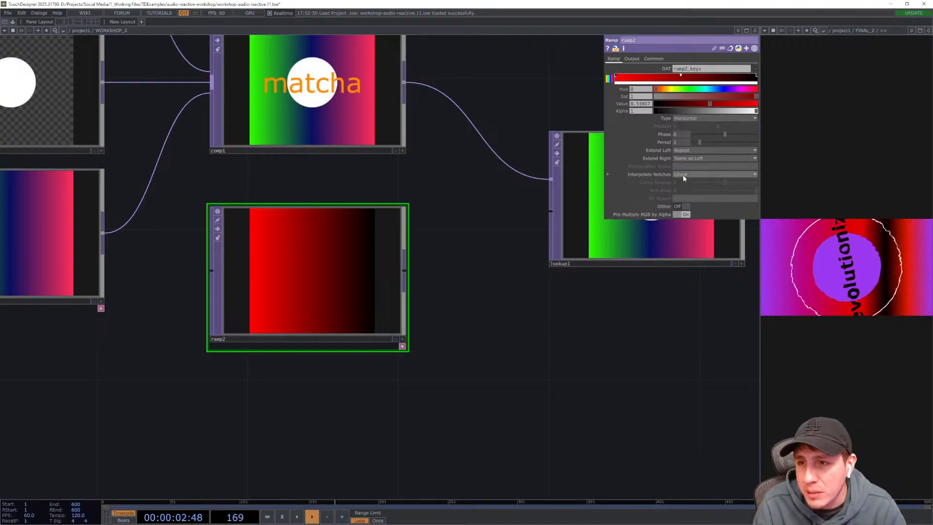
pyautogui.click(698, 91)
pyautogui.moveTo(699, 91)
pyautogui.mouseDown()
pyautogui.moveTo(719, 106)
pyautogui.moveTo(712, 105)
pyautogui.mouseUp()
pyautogui.moveTo(710, 106); pyautogui.dragTo(711, 106)
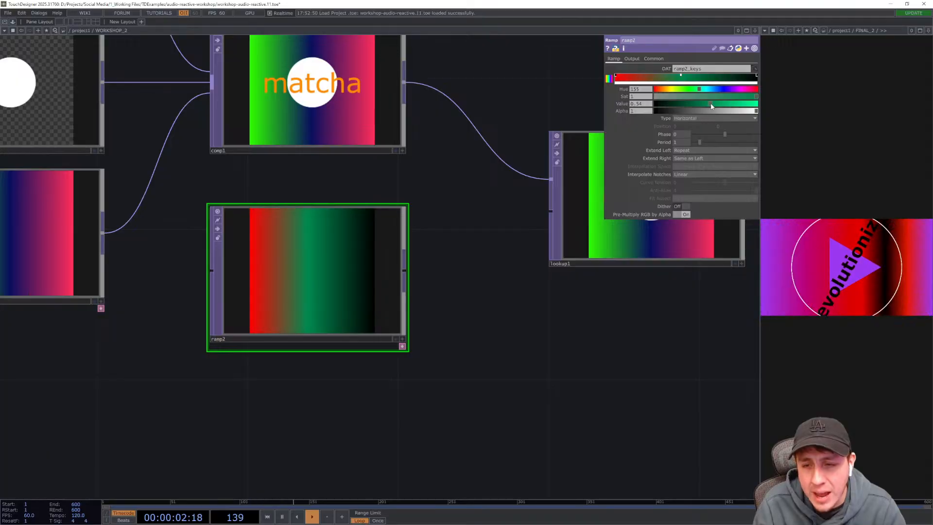
pyautogui.moveTo(604, 383); pyautogui.dragTo(598, 385)
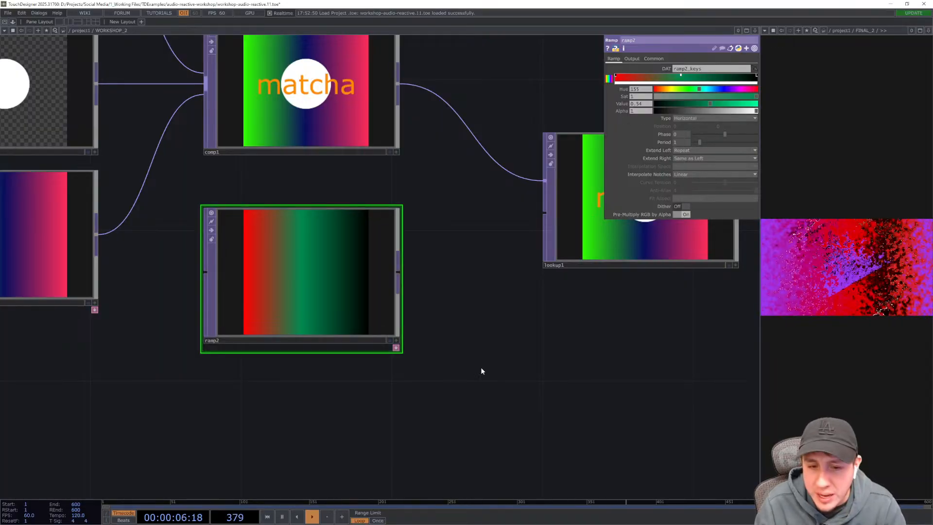
# - Set the ramp's type to Circular
pyautogui.moveTo(436, 405); pyautogui.dragTo(482, 398)
pyautogui.click(679, 120)
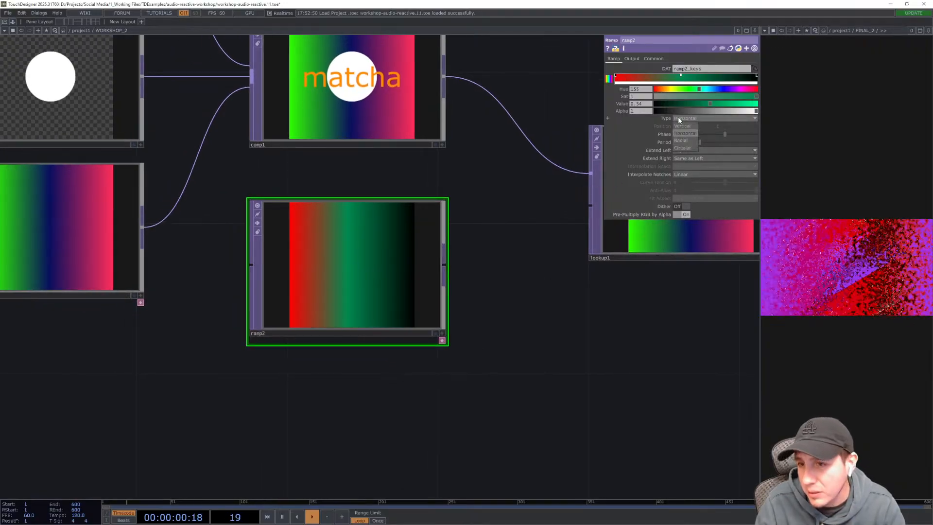
pyautogui.click(680, 146)
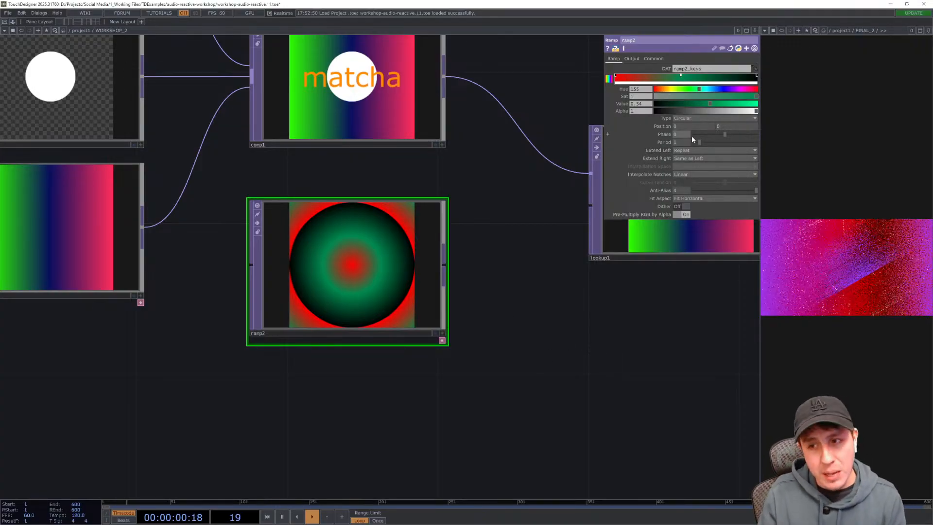
# - Set the ramp's period to 1.03
pyautogui.moveTo(700, 142)
pyautogui.mouseDown()
pyautogui.moveTo(720, 142)
pyautogui.moveTo(696, 141)
pyautogui.moveTo(703, 143)
pyautogui.mouseUp()
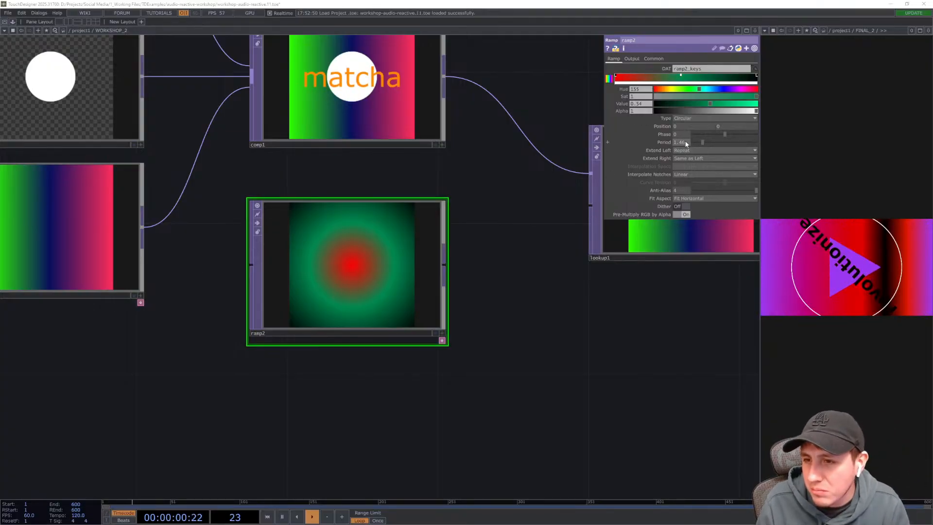
pyautogui.write('1.03')
pyautogui.press('Return')
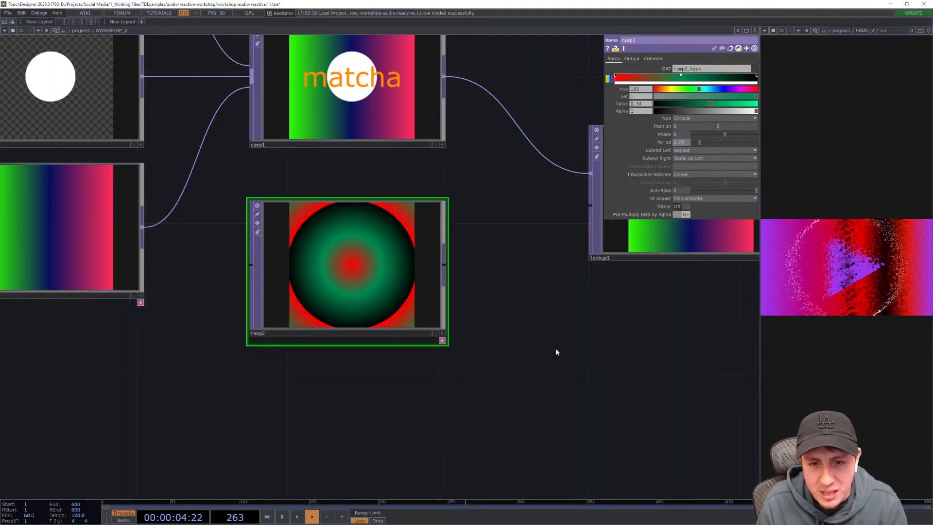
# - Adjust the ramp's phase and set it back to 0
pyautogui.moveTo(577, 342); pyautogui.dragTo(521, 346)
pyautogui.moveTo(725, 132)
pyautogui.mouseDown()
pyautogui.moveTo(710, 137)
pyautogui.moveTo(719, 137)
pyautogui.mouseUp()
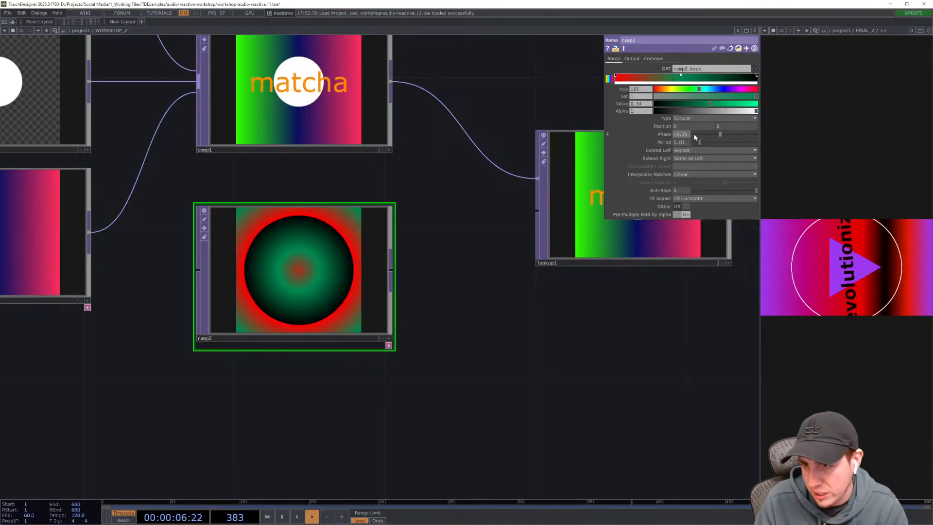
pyautogui.write('0')
pyautogui.press('Return')
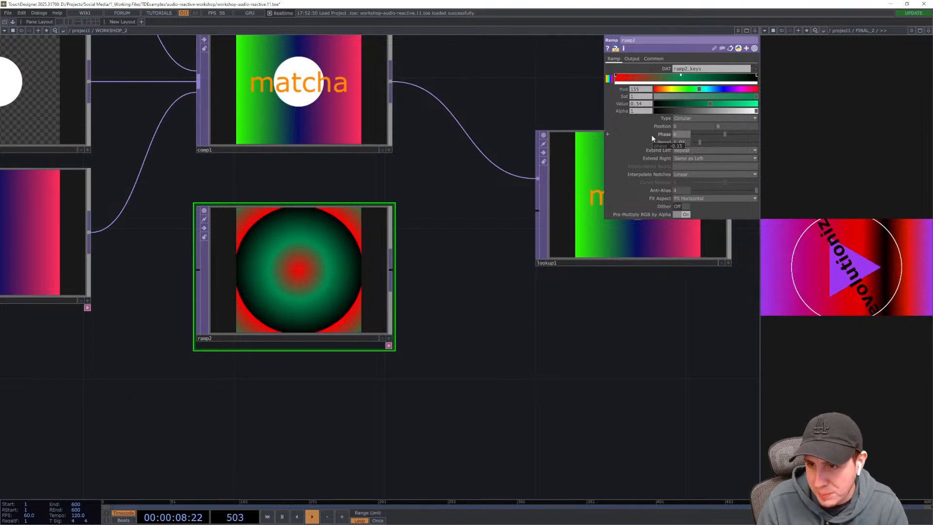
# - Connect the Ramp TOP's output to the Lookup TOP's second input
pyautogui.moveTo(514, 356); pyautogui.dragTo(491, 367)
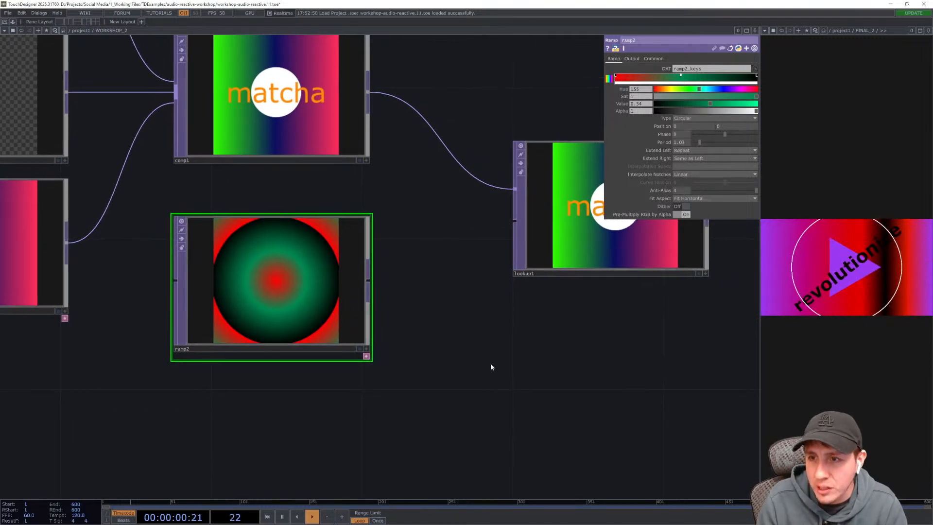
pyautogui.moveTo(446, 311); pyautogui.dragTo(373, 318)
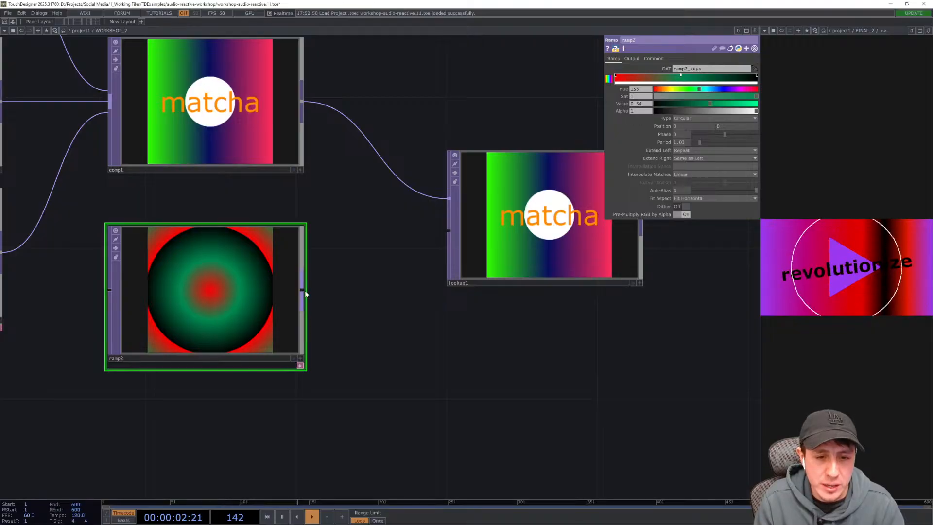
pyautogui.moveTo(304, 290); pyautogui.dragTo(449, 231)
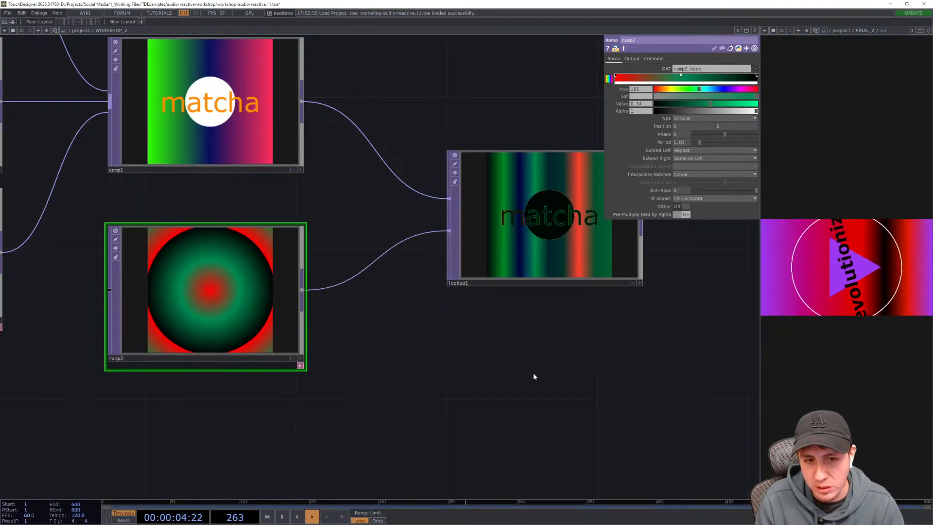
pyautogui.moveTo(534, 373); pyautogui.dragTo(409, 395)
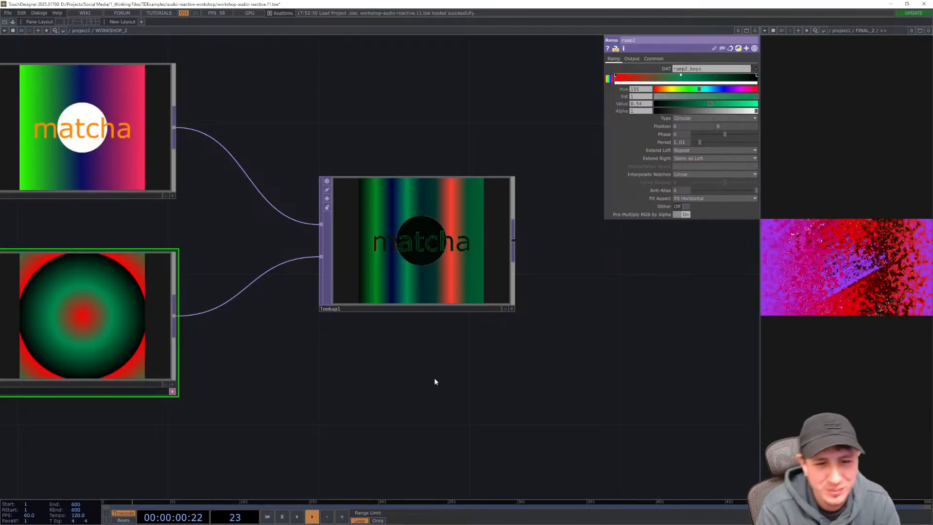
# - Increase the ramp's period to about 2.9
pyautogui.moveTo(369, 384); pyautogui.dragTo(445, 375)
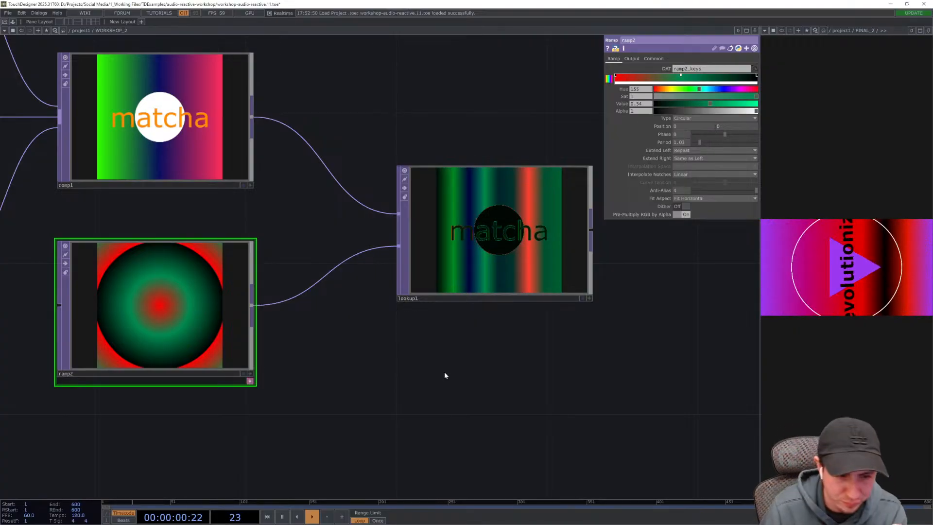
pyautogui.moveTo(411, 357); pyautogui.dragTo(564, 365)
pyautogui.moveTo(422, 242); pyautogui.dragTo(440, 263)
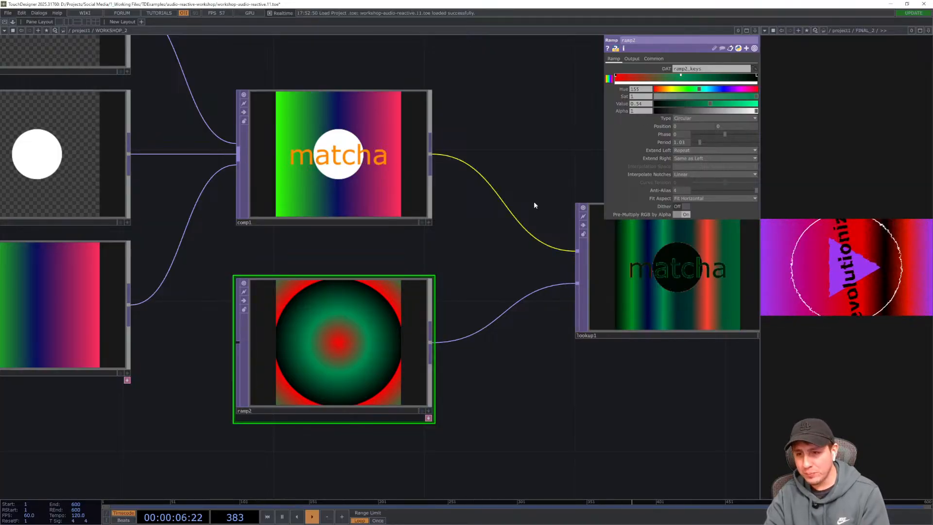
pyautogui.scroll(3, 689, 286)
pyautogui.scroll(1, 688, 284)
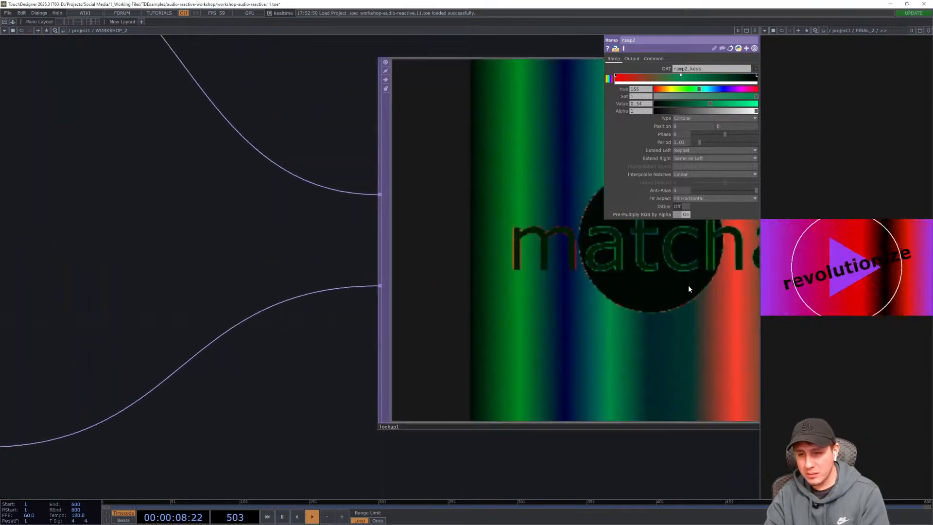
pyautogui.scroll(1, 688, 285)
pyautogui.scroll(-4, 689, 285)
pyautogui.scroll(-1, 689, 285)
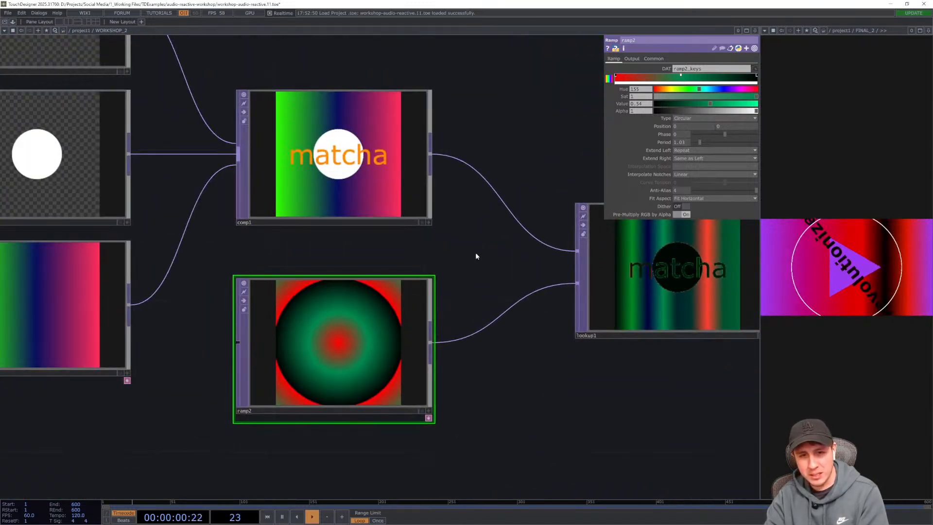
pyautogui.moveTo(462, 260); pyautogui.dragTo(473, 288)
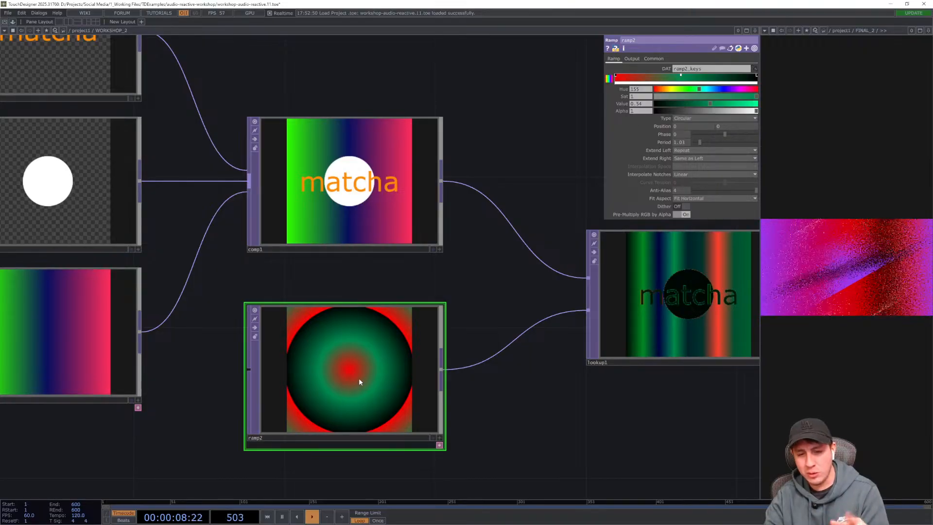
pyautogui.moveTo(490, 289); pyautogui.dragTo(343, 253)
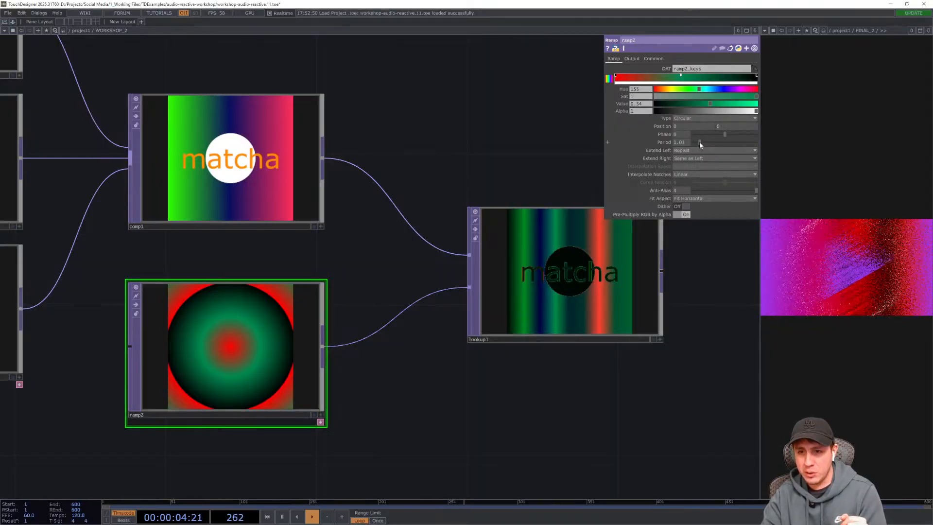
pyautogui.moveTo(700, 141)
pyautogui.mouseDown()
pyautogui.moveTo(758, 150)
pyautogui.moveTo(712, 145)
pyautogui.mouseUp()
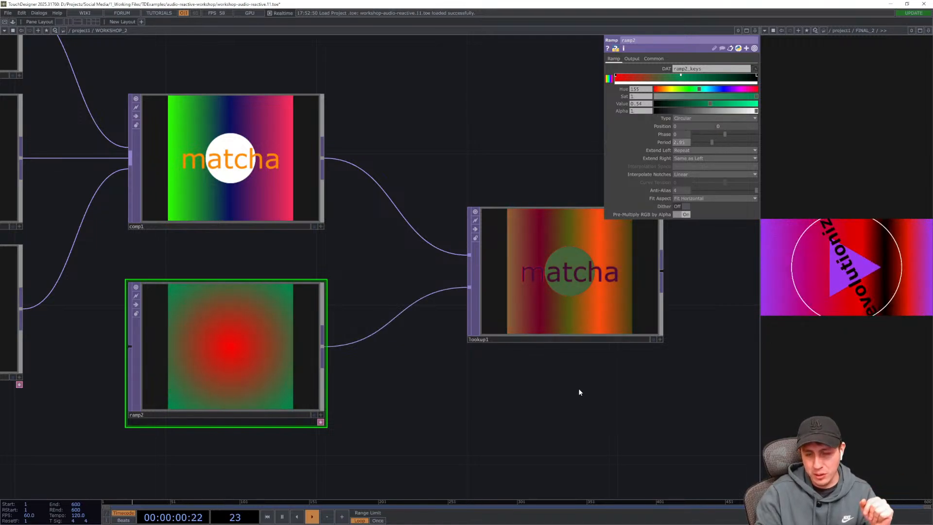
# - Inspect the Lookup TOP's coloured result alongside the ramp in the network
pyautogui.moveTo(529, 399); pyautogui.dragTo(476, 406)
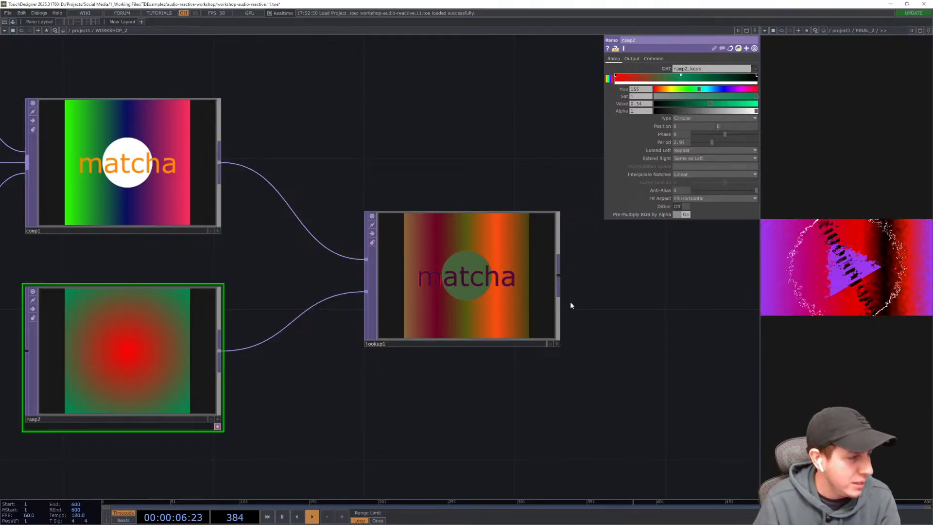
pyautogui.moveTo(565, 352); pyautogui.dragTo(515, 380)
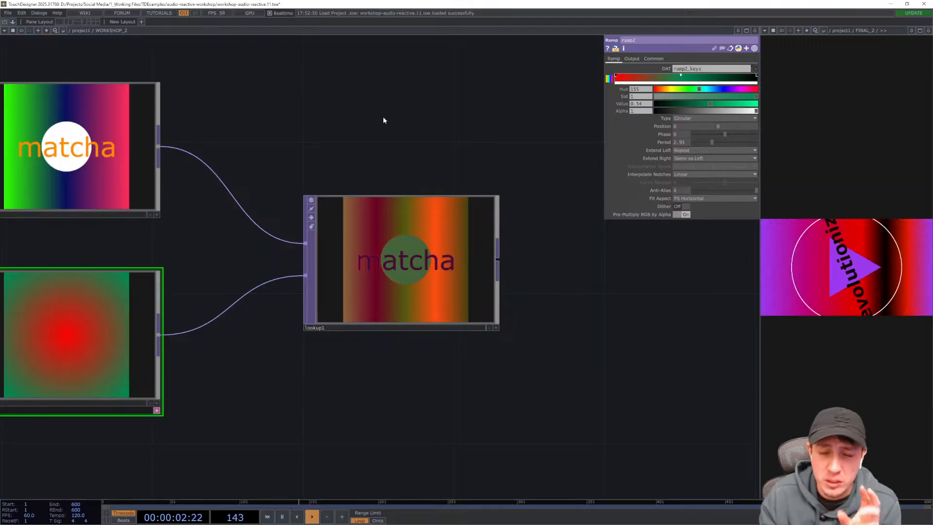
pyautogui.moveTo(383, 119); pyautogui.dragTo(468, 128)
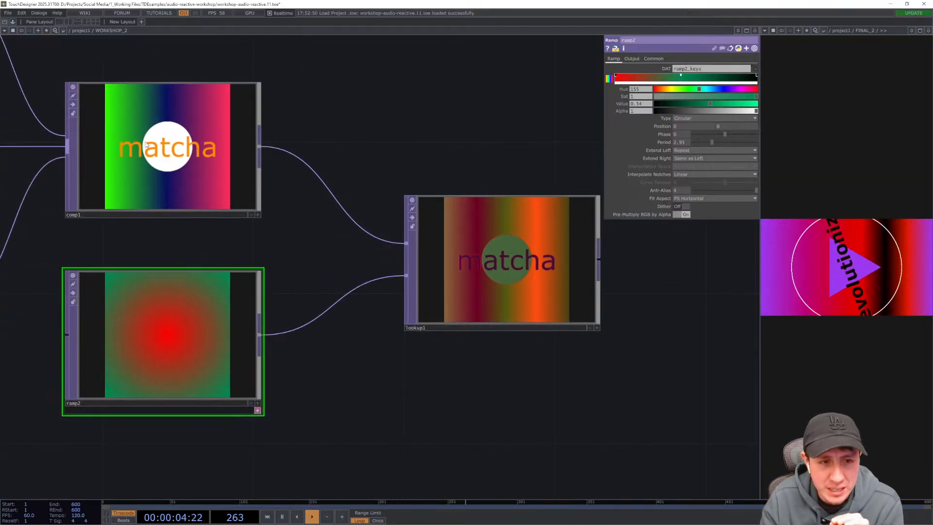
pyautogui.moveTo(308, 384); pyautogui.dragTo(375, 400)
pyautogui.scroll(4, 291, 342)
pyautogui.scroll(1, 291, 342)
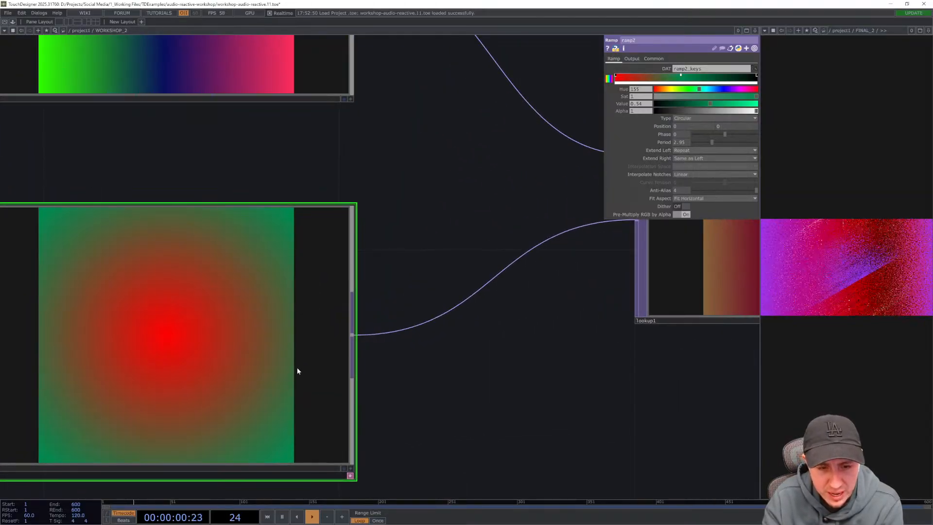
pyautogui.moveTo(474, 235); pyautogui.dragTo(312, 263)
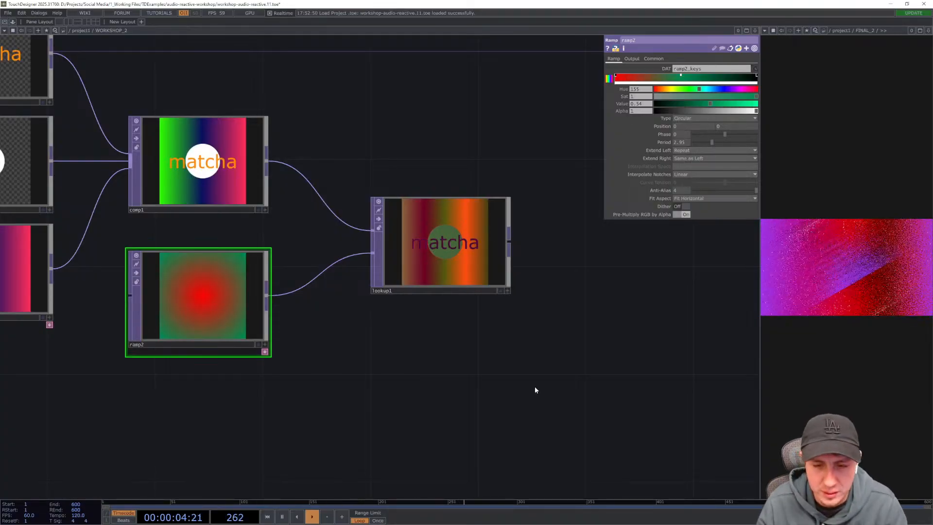
pyautogui.moveTo(535, 389); pyautogui.dragTo(450, 382)
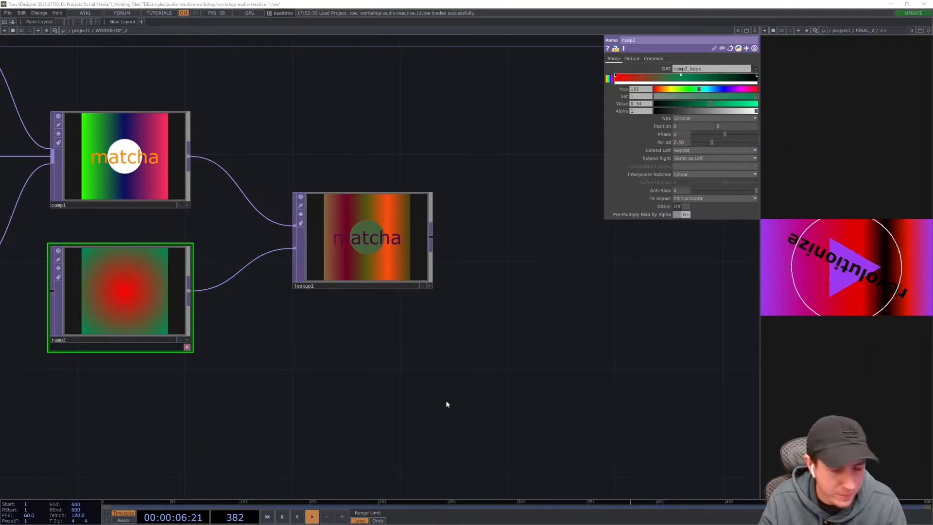
pyautogui.scroll(-2, 446, 402)
pyautogui.scroll(2, 454, 384)
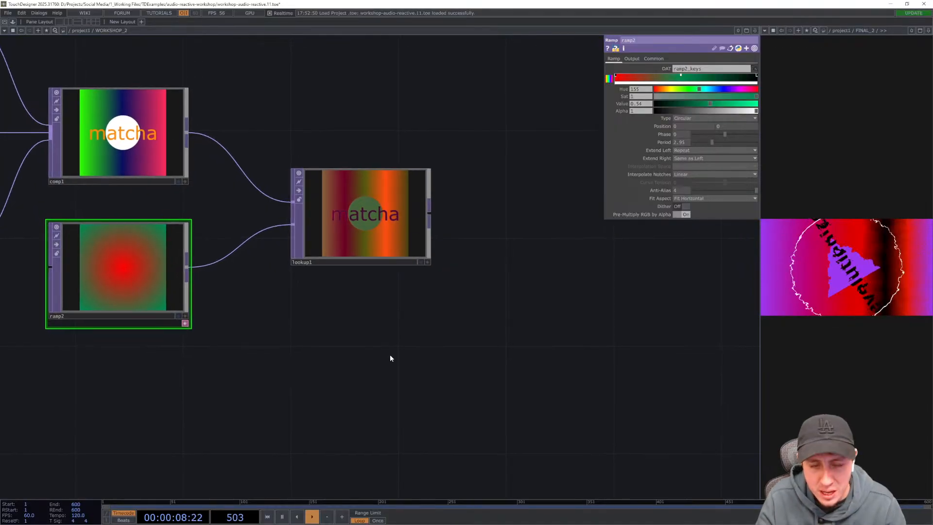
pyautogui.moveTo(376, 331); pyautogui.dragTo(365, 313)
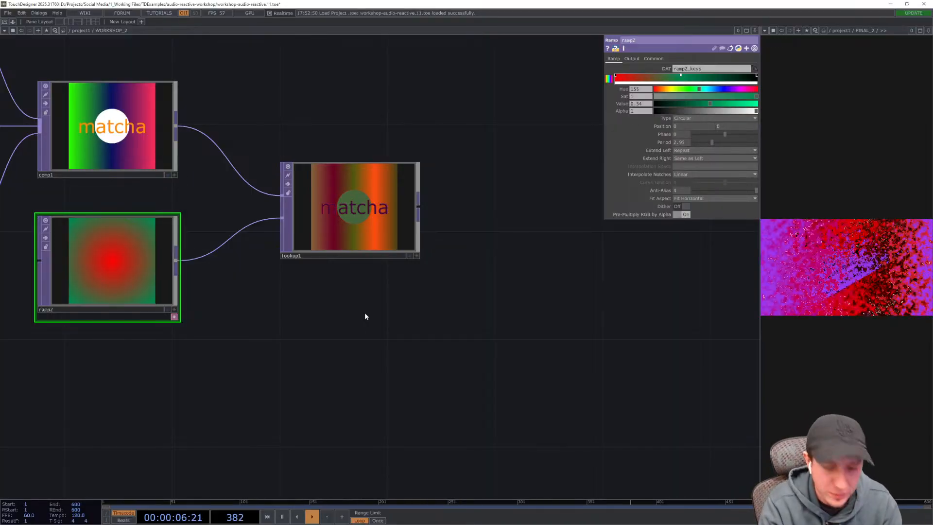
# - Add a Circle TOP below the Lookup TOP and set its radius to 0.2
pyautogui.press('Tab')
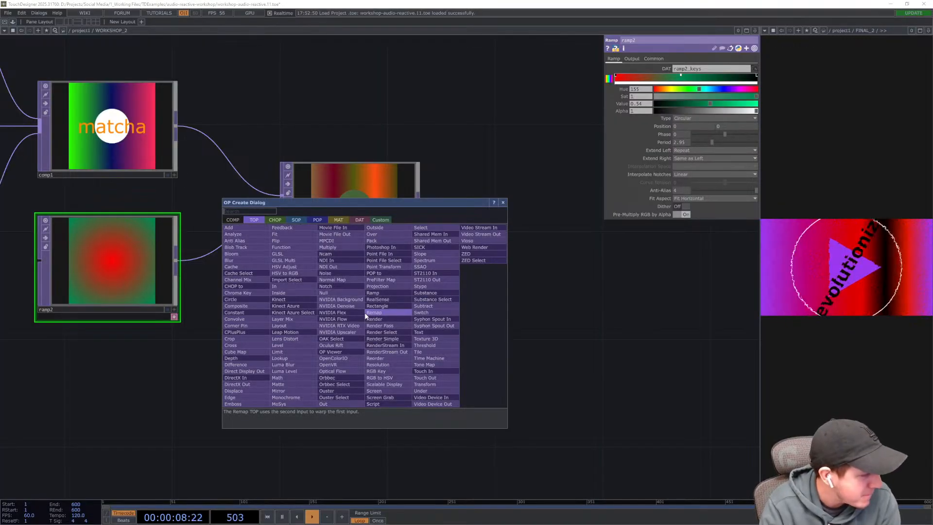
pyautogui.write('circle')
pyautogui.press('Return')
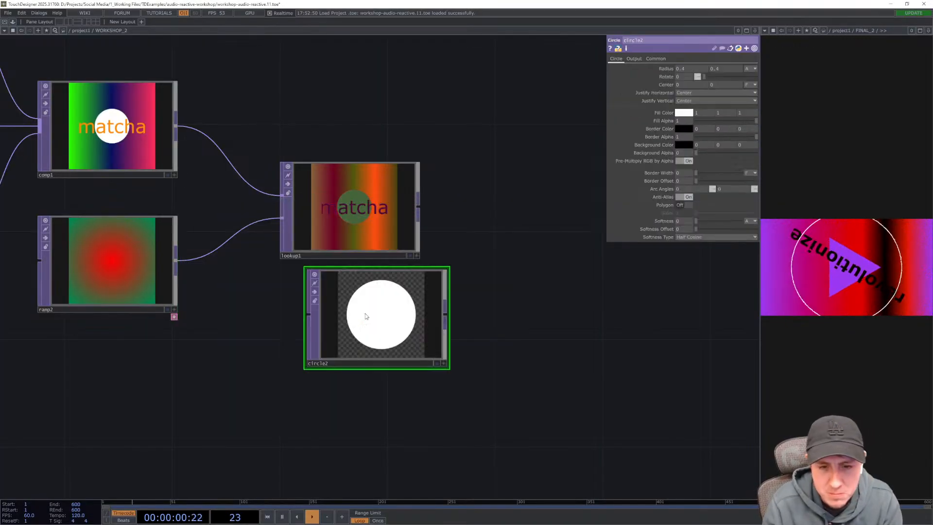
pyautogui.click(343, 319)
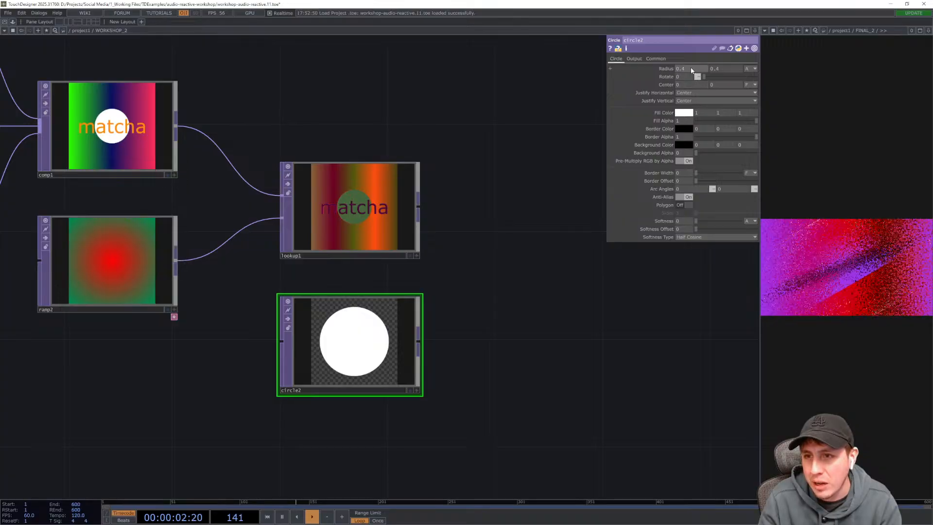
pyautogui.press('Tab')
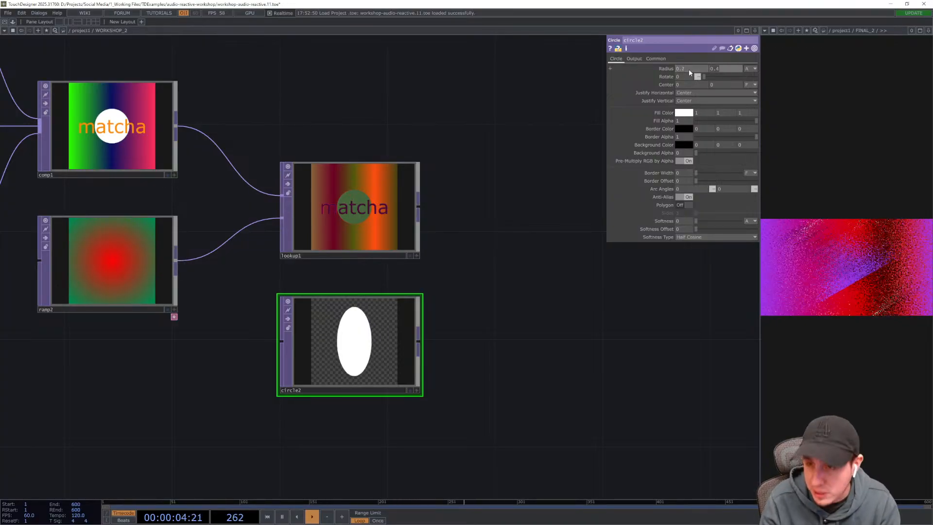
pyautogui.write('0.2')
pyautogui.press('Return')
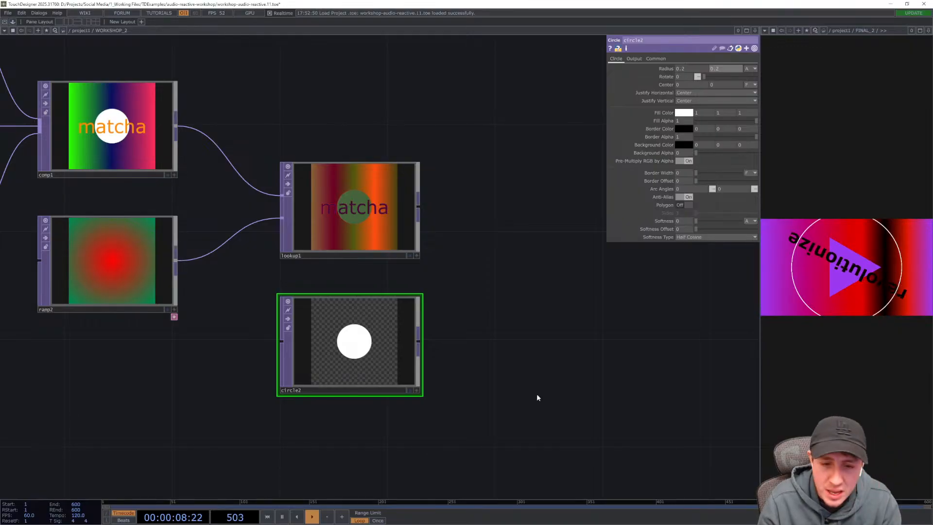
# - Append an Edge TOP to the circle's output
pyautogui.moveTo(550, 364); pyautogui.dragTo(486, 349)
pyautogui.scroll(3, 475, 361)
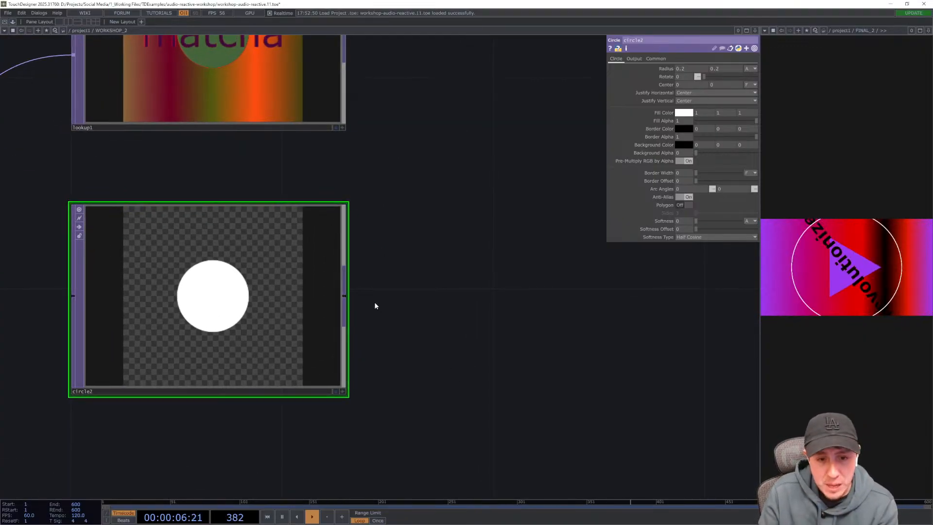
pyautogui.rightClick(343, 297)
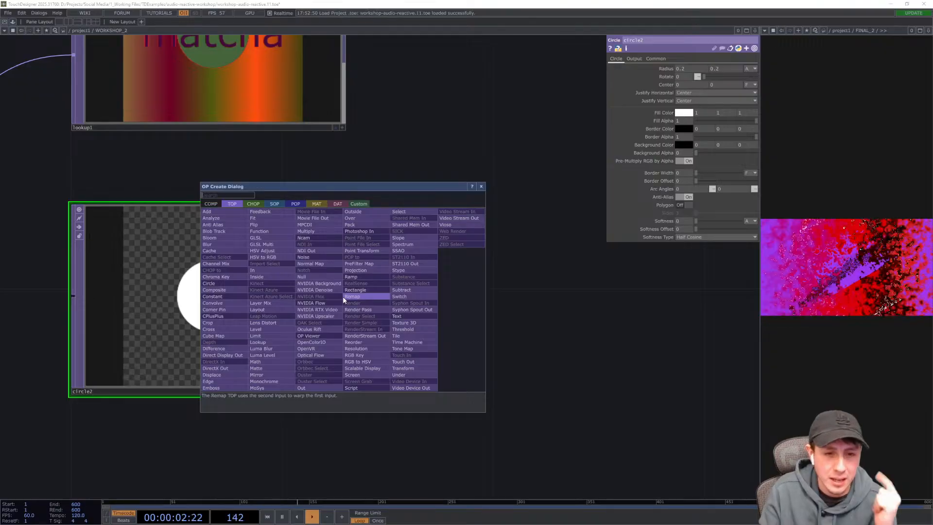
pyautogui.write('edge')
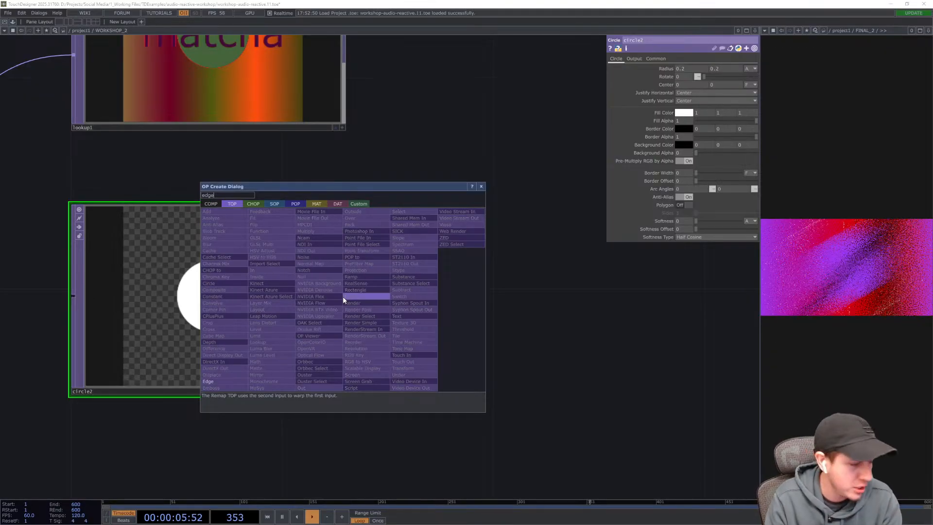
pyautogui.press('Return')
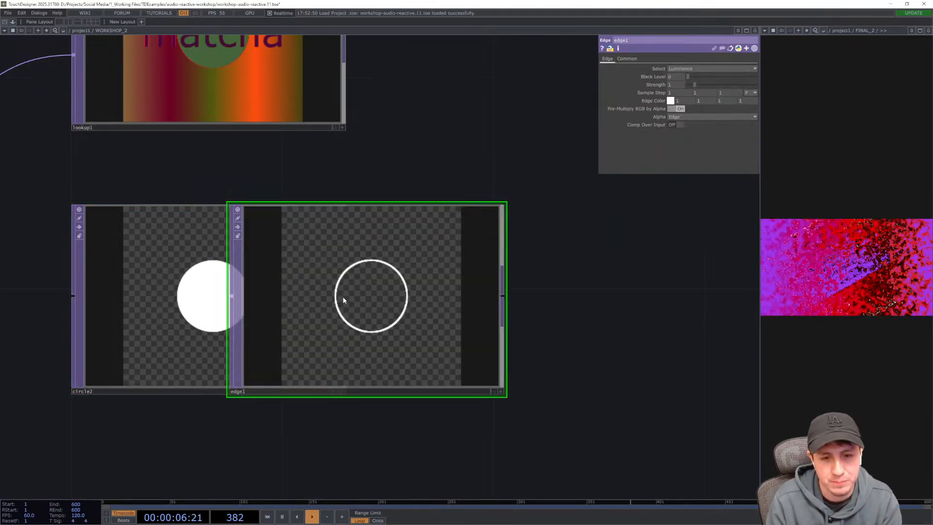
pyautogui.click(503, 296)
pyautogui.moveTo(443, 443); pyautogui.dragTo(292, 438)
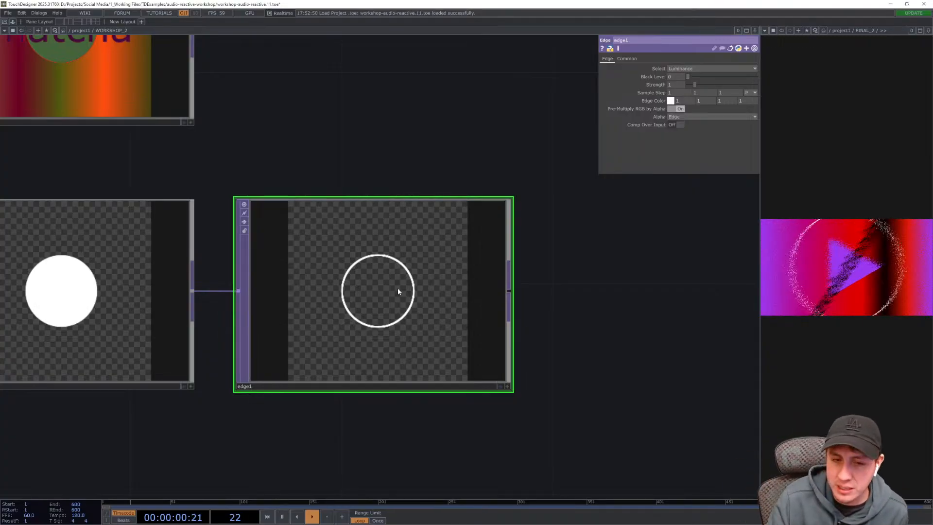
# - Try adjusting the Edge TOP's strength slider
pyautogui.moveTo(354, 142); pyautogui.dragTo(400, 132)
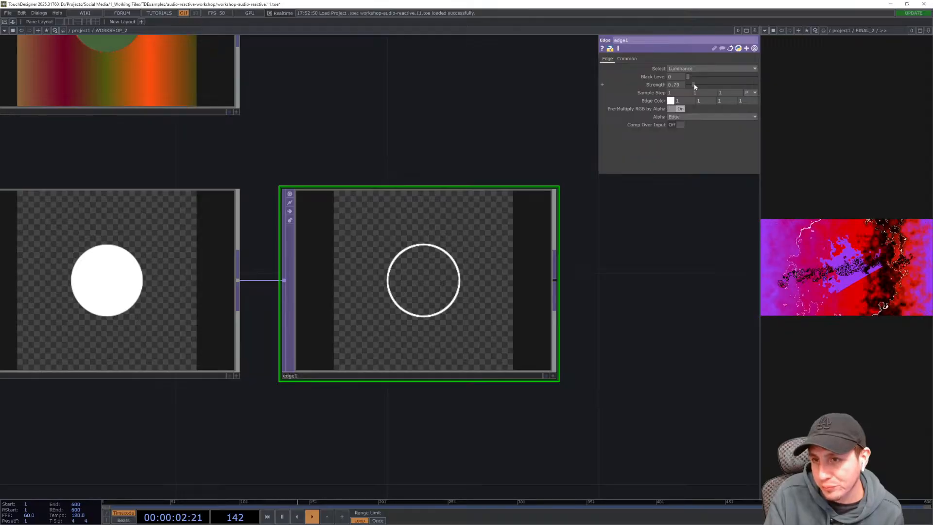
pyautogui.moveTo(694, 85); pyautogui.dragTo(696, 85)
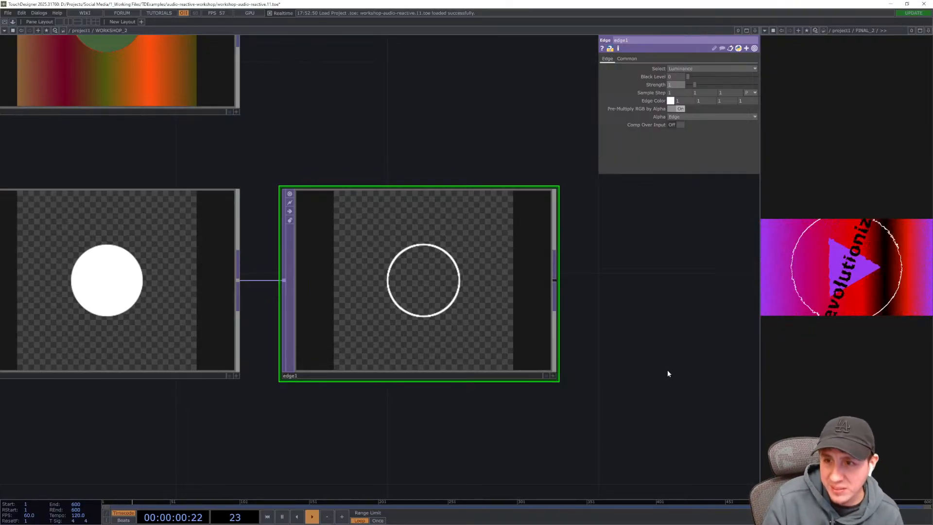
pyautogui.moveTo(668, 373); pyautogui.dragTo(558, 356)
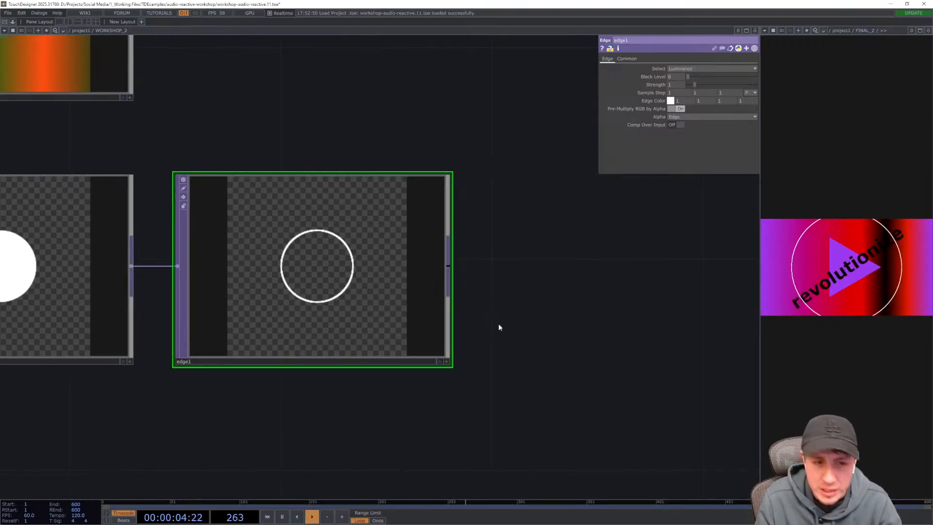
# - Append a Transform TOP to the edge's output
pyautogui.click(449, 270)
pyautogui.write('transfrom')
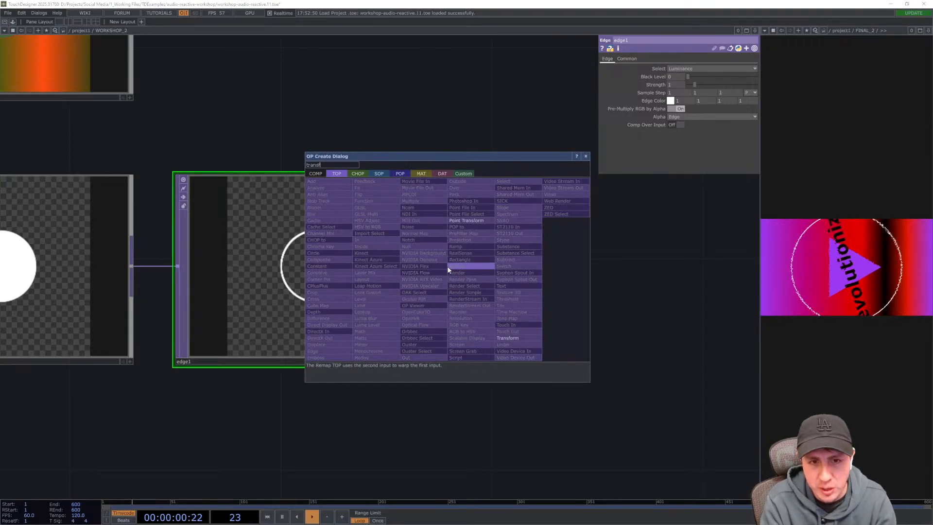
pyautogui.click(448, 271)
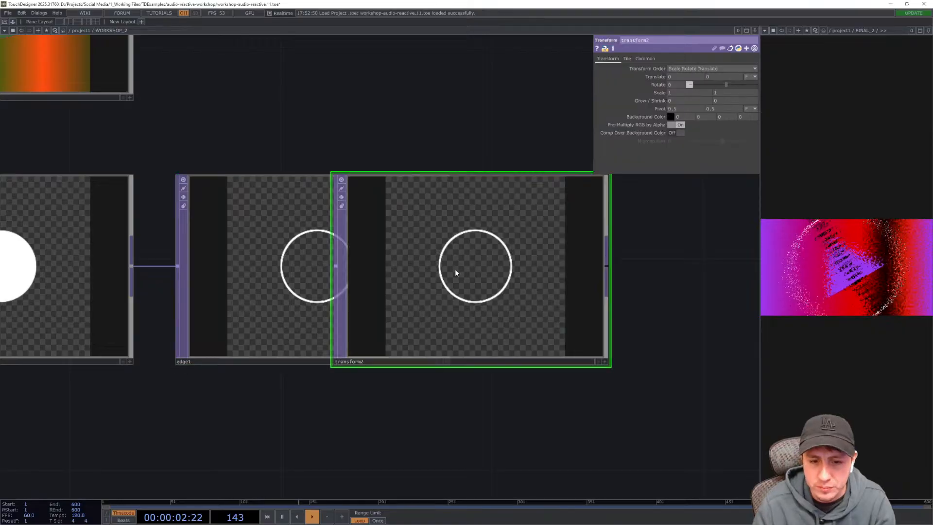
pyautogui.moveTo(561, 272); pyautogui.dragTo(577, 271)
pyautogui.moveTo(529, 414); pyautogui.dragTo(410, 421)
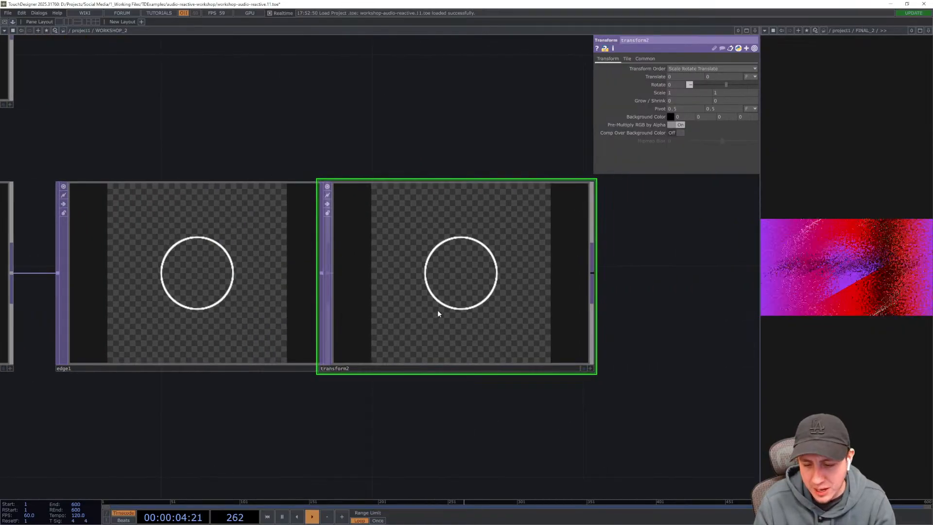
pyautogui.moveTo(438, 310); pyautogui.dragTo(483, 310)
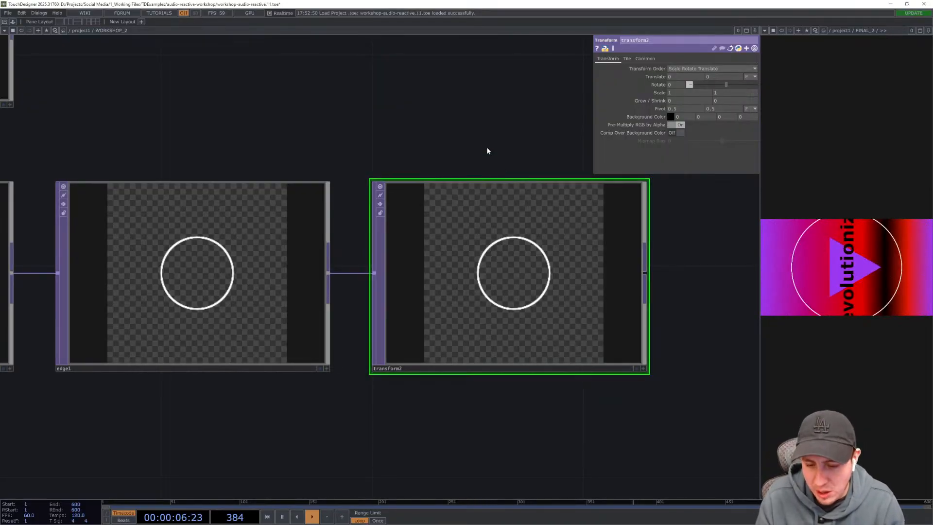
pyautogui.moveTo(464, 154); pyautogui.dragTo(425, 153)
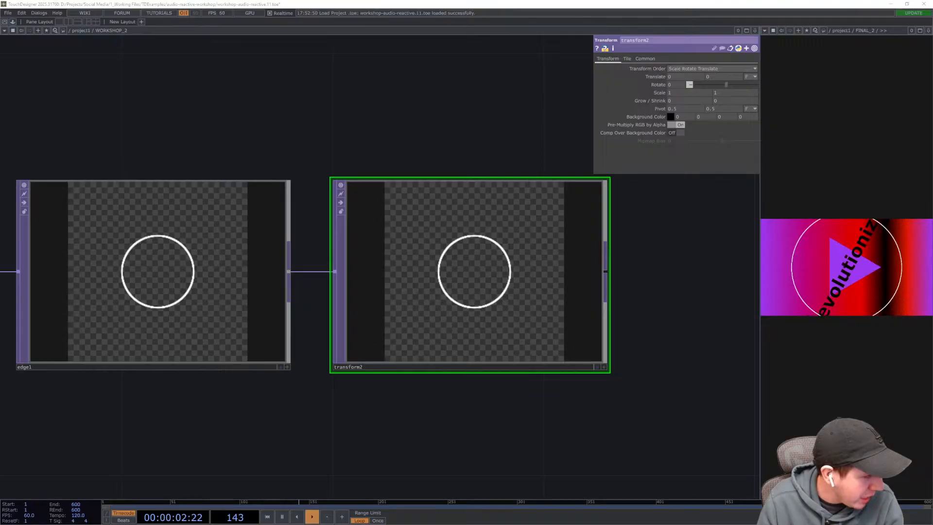
# - Set the Transform TOP's scale to 1.6 in both x and y
pyautogui.click(683, 92)
pyautogui.write('1.6')
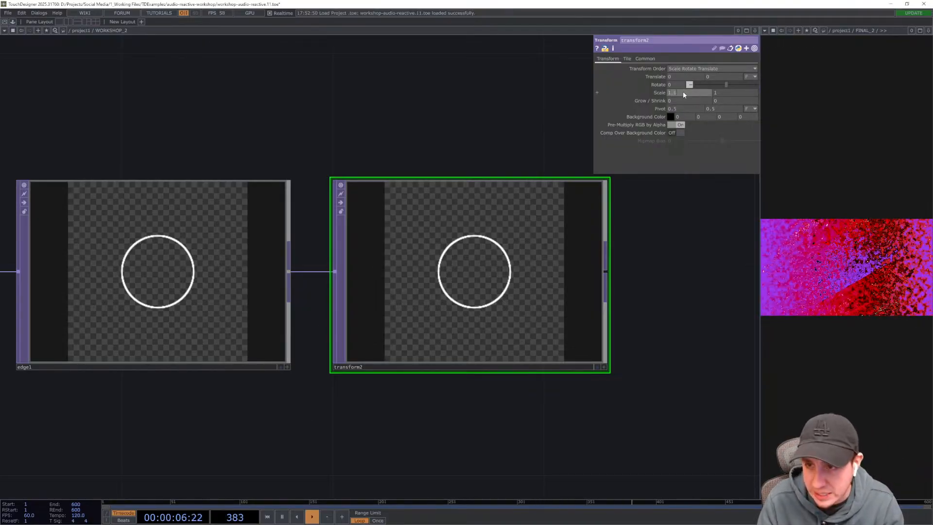
pyautogui.press('Tab')
pyautogui.write('1.6')
pyautogui.press('Return')
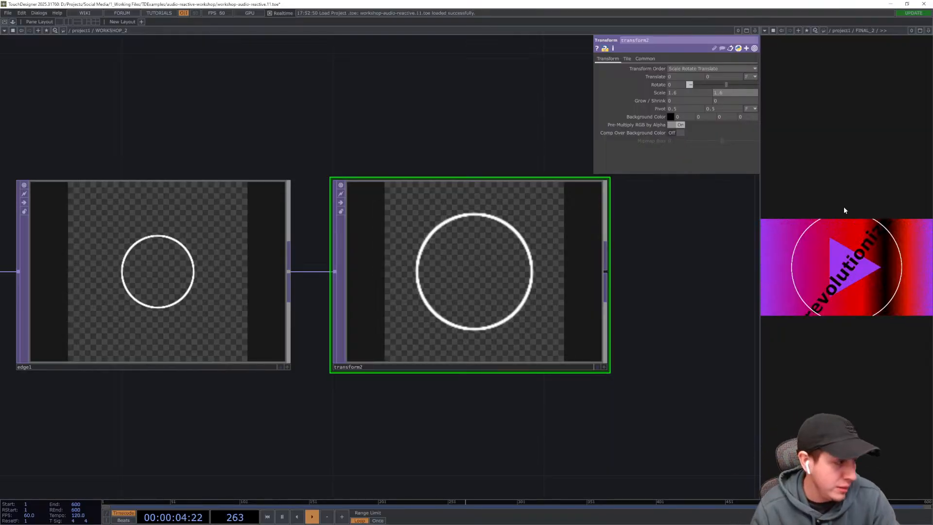
# - Move the Lookup TOP to the right, above the transform node
pyautogui.moveTo(416, 150); pyautogui.dragTo(400, 140)
pyautogui.scroll(-6, 400, 141)
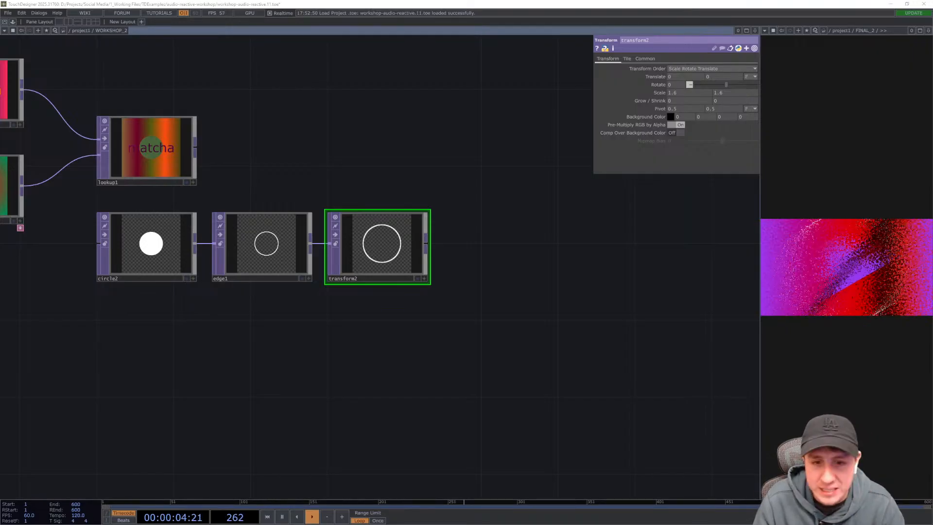
pyautogui.moveTo(512, 310); pyautogui.dragTo(531, 369)
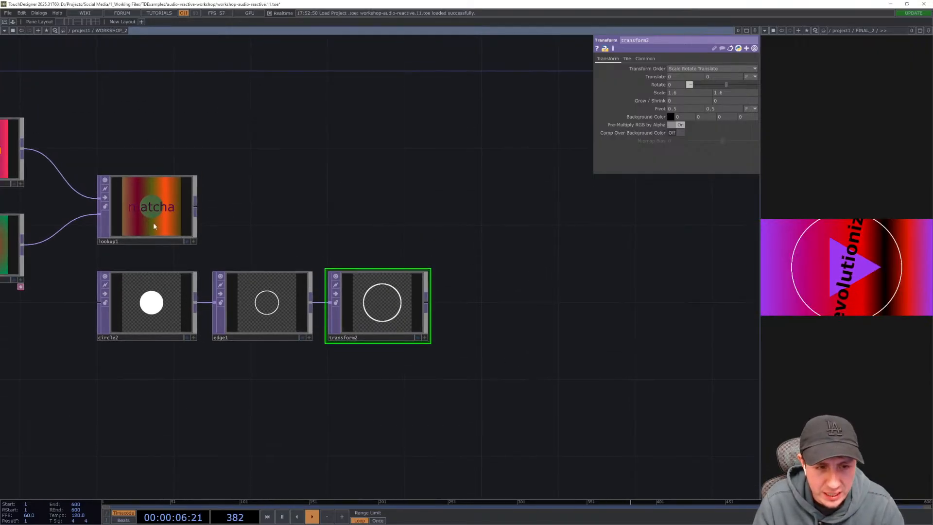
pyautogui.moveTo(136, 220); pyautogui.dragTo(367, 220)
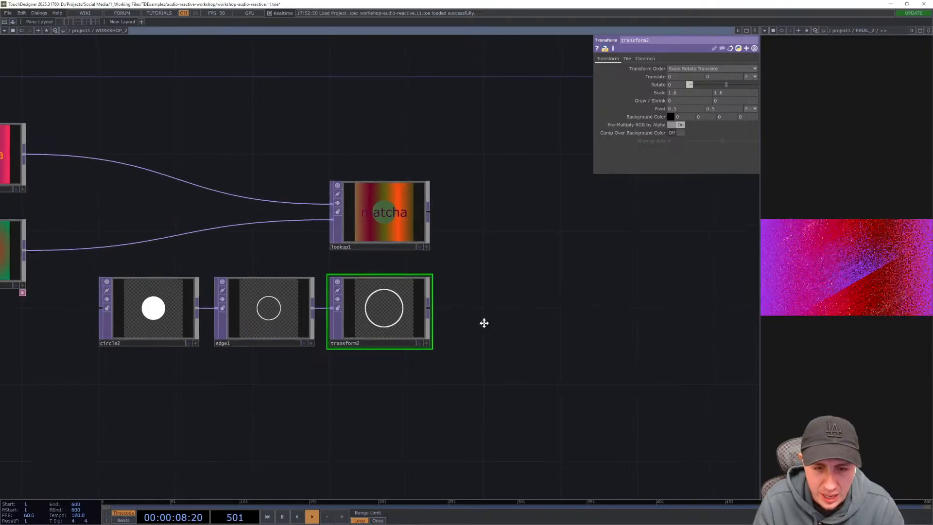
pyautogui.scroll(3, 501, 344)
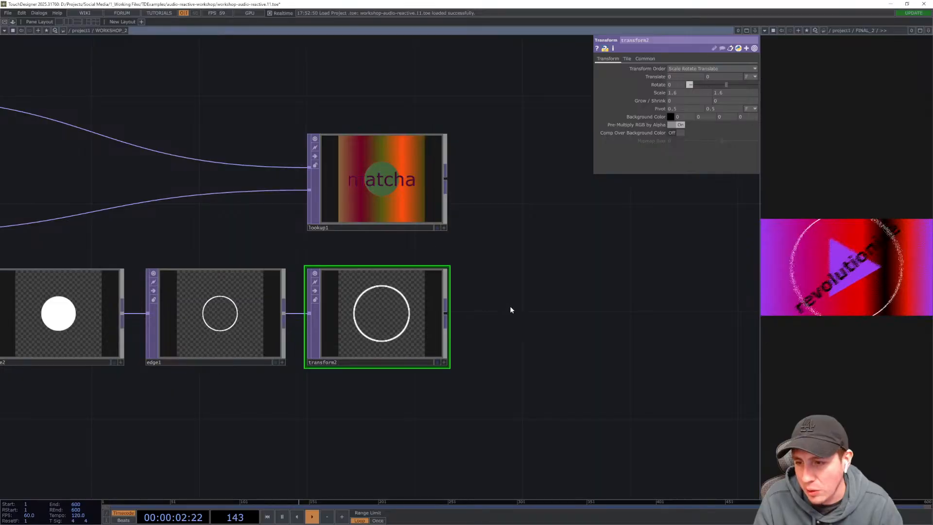
pyautogui.moveTo(509, 305); pyautogui.dragTo(439, 285)
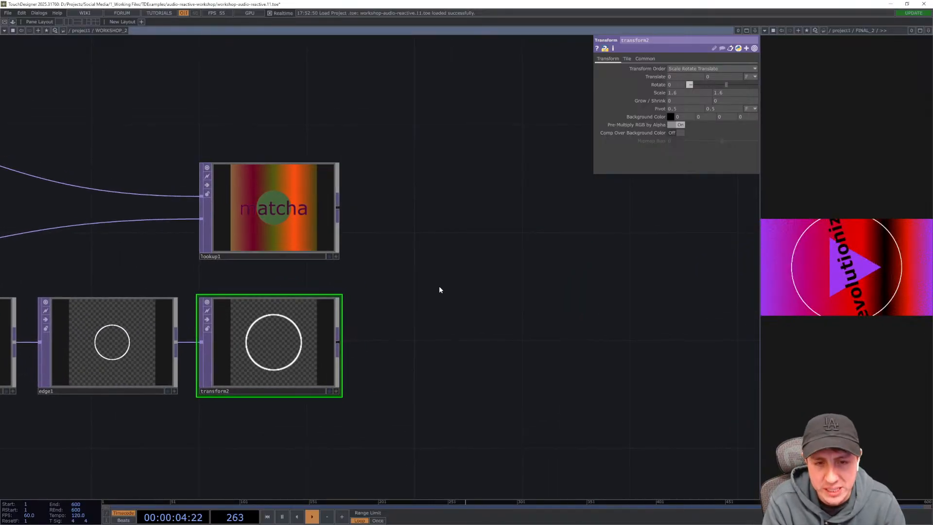
# - Add an Over TOP to the right of the Lookup and transform nodes
pyautogui.press('Tab')
pyautogui.write('ov')
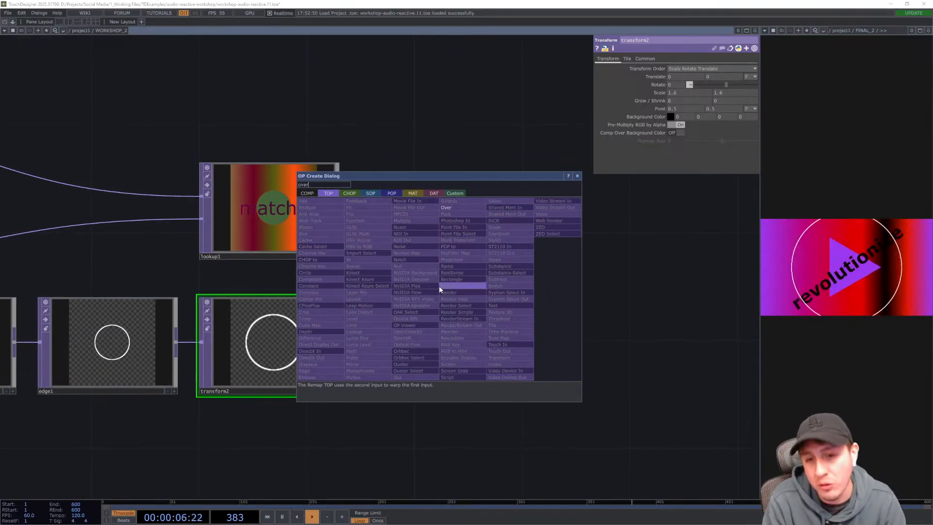
pyautogui.write('er')
pyautogui.press('Return')
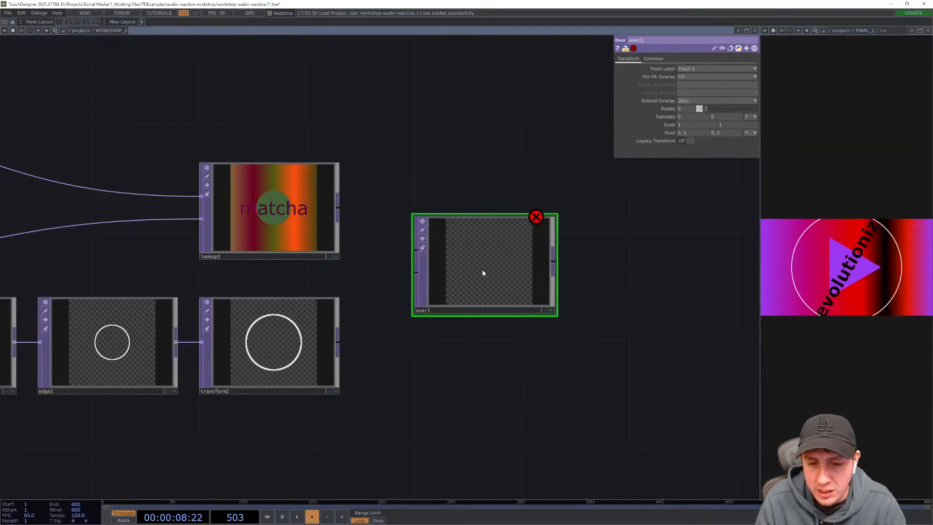
pyautogui.click(483, 271)
# - Connect the transformed ring and the Lookup TOP into the Over TOP's two inputs
pyautogui.moveTo(451, 374); pyautogui.dragTo(452, 391)
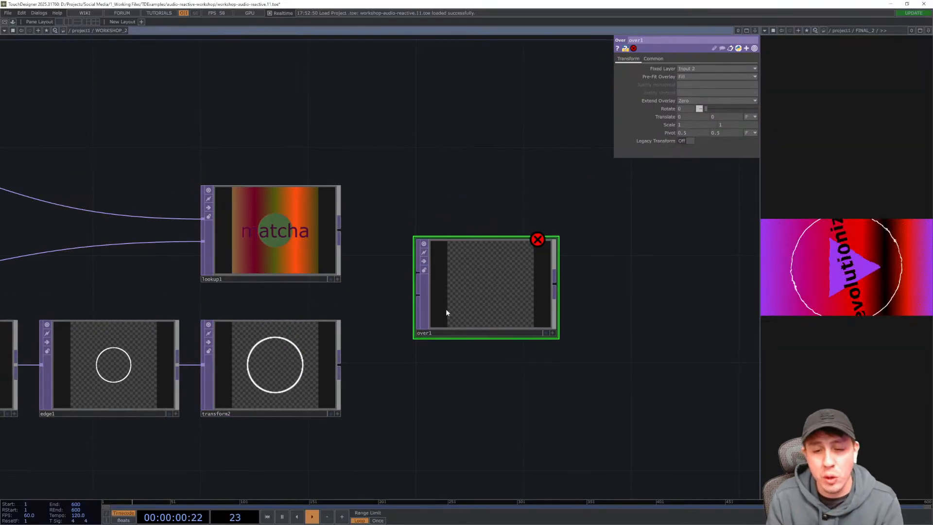
pyautogui.scroll(3, 447, 313)
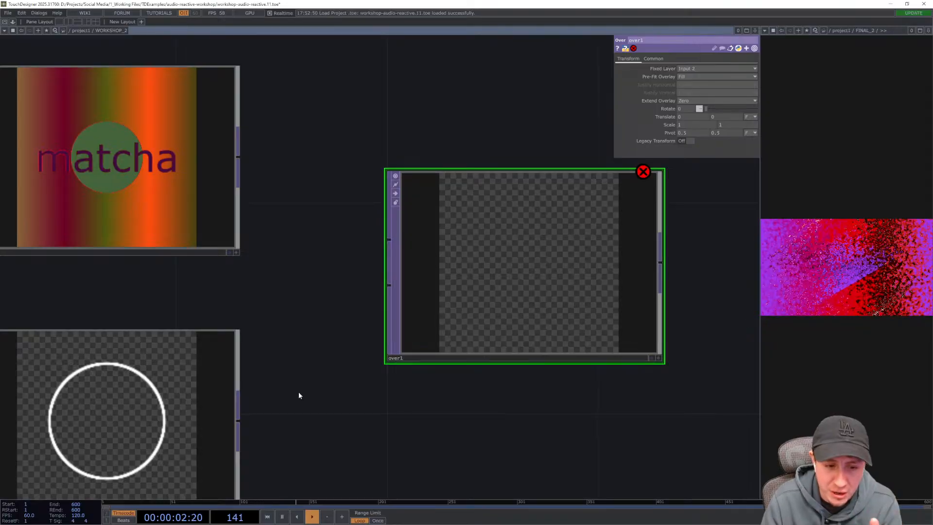
pyautogui.moveTo(241, 422); pyautogui.dragTo(389, 240)
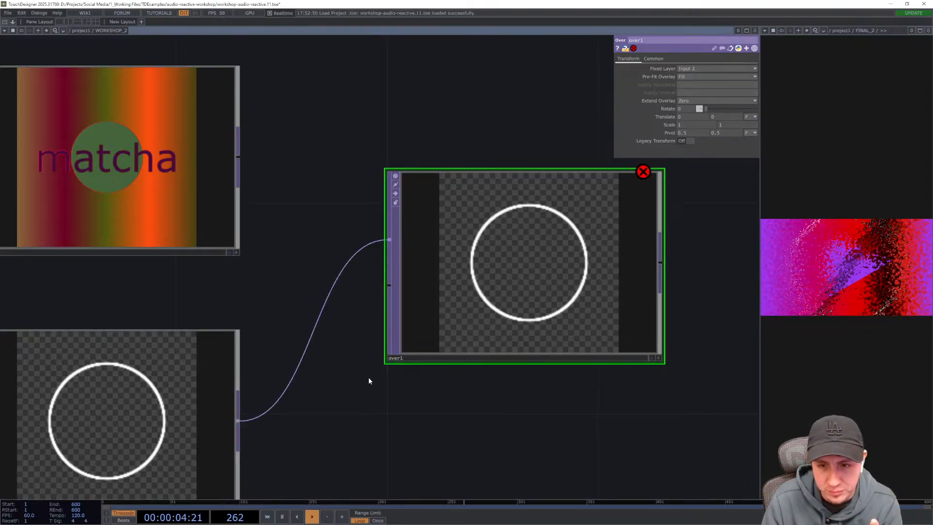
pyautogui.moveTo(112, 125); pyautogui.dragTo(240, 135)
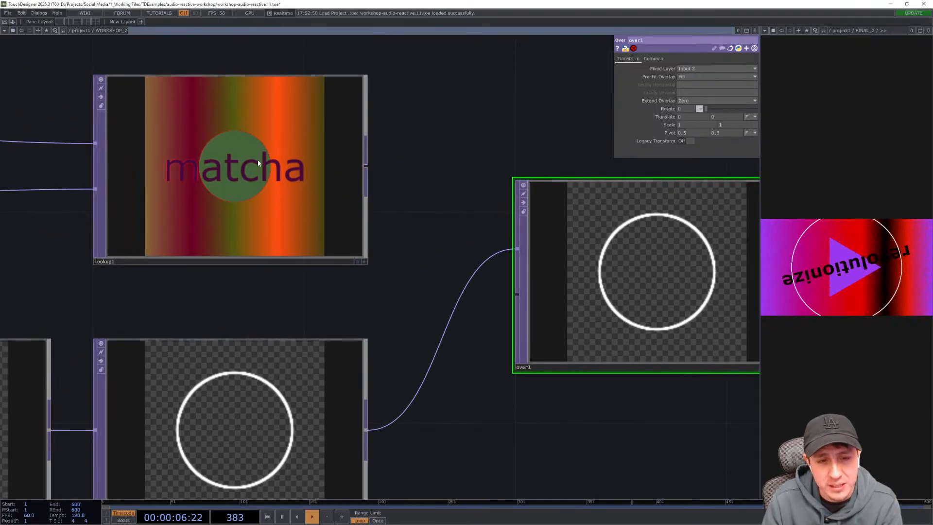
pyautogui.moveTo(414, 251); pyautogui.dragTo(381, 191)
pyautogui.moveTo(330, 121); pyautogui.dragTo(466, 244)
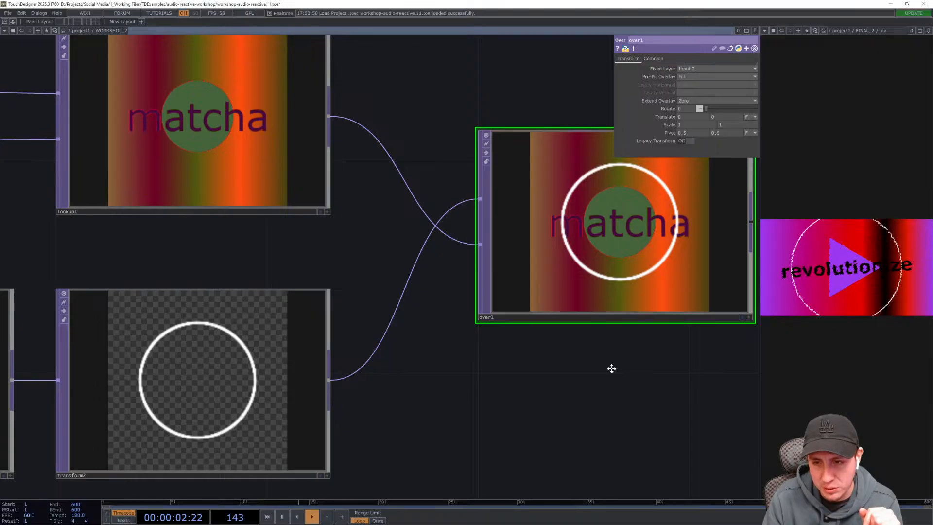
# - Set the Transform TOP's scale to 1.8 in both x and y
pyautogui.moveTo(610, 369); pyautogui.dragTo(497, 375)
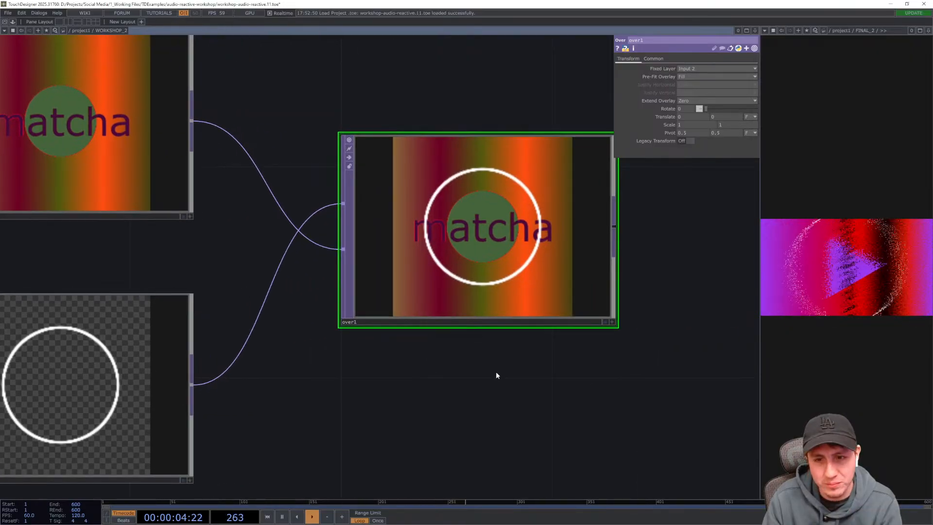
pyautogui.moveTo(460, 375); pyautogui.dragTo(579, 367)
pyautogui.moveTo(641, 382); pyautogui.dragTo(664, 377)
pyautogui.click(191, 363)
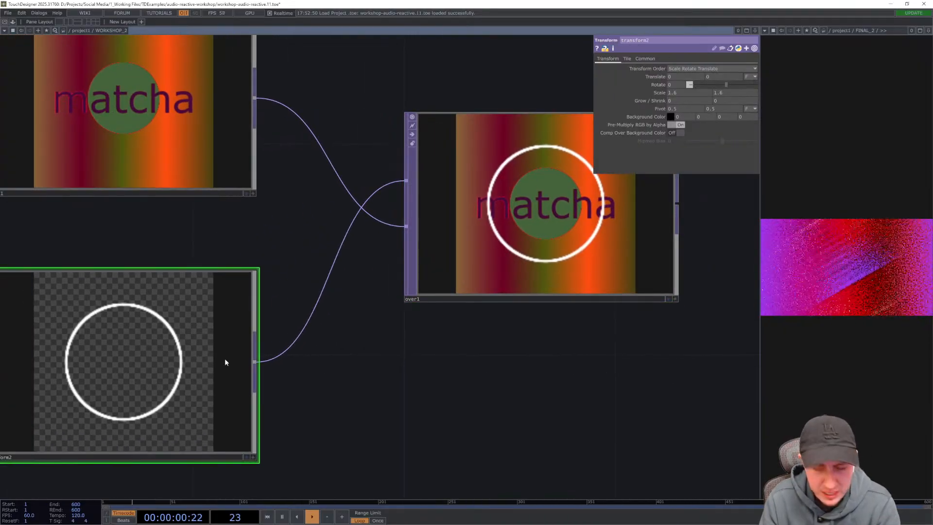
pyautogui.write('1.')
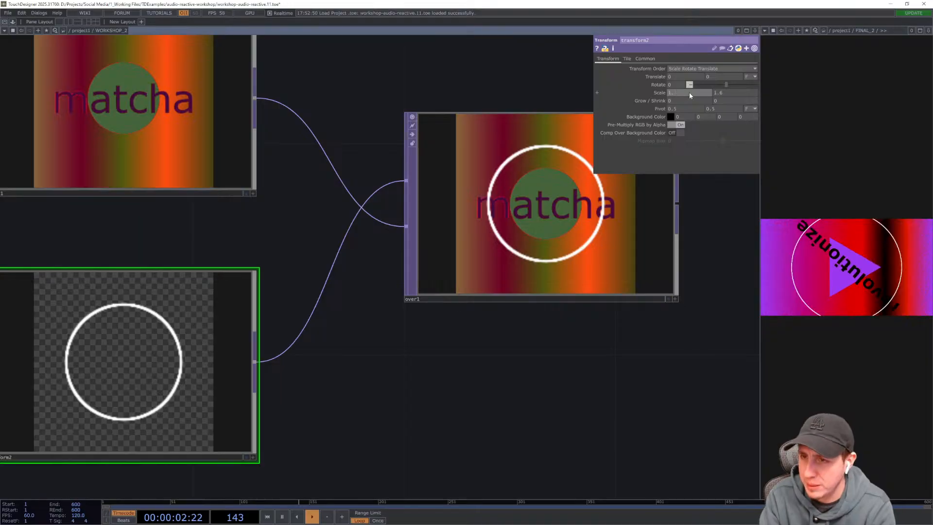
pyautogui.write('8')
pyautogui.press('Tab')
pyautogui.write('1.8')
pyautogui.press('Return')
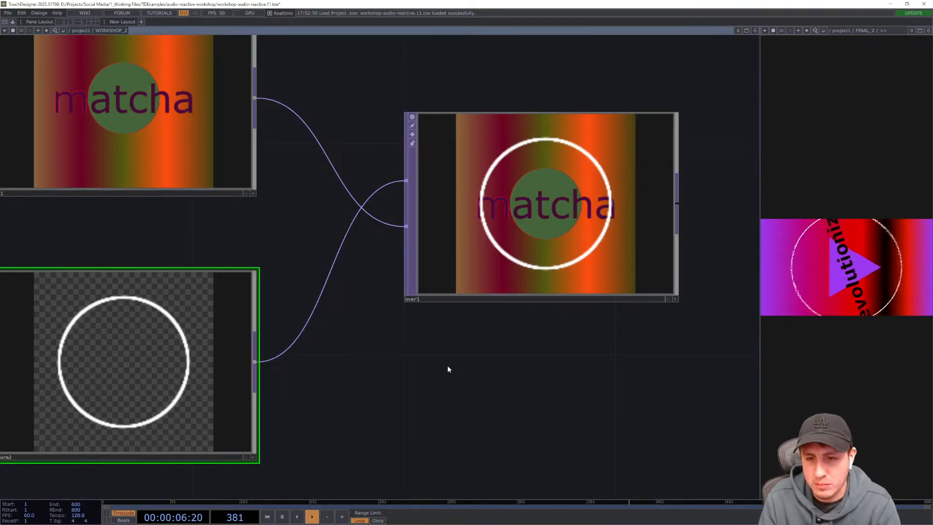
# - Add a Displace TOP to the right of the Over TOP
pyautogui.moveTo(411, 379)
pyautogui.mouseDown()
pyautogui.moveTo(350, 388)
pyautogui.moveTo(402, 364)
pyautogui.mouseUp()
pyautogui.scroll(-3, 350, 387)
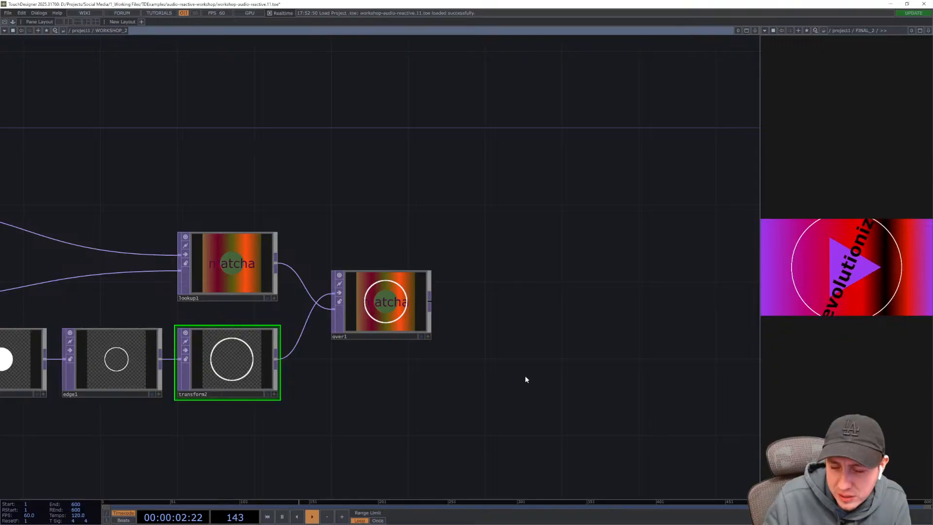
pyautogui.moveTo(525, 379); pyautogui.dragTo(490, 364)
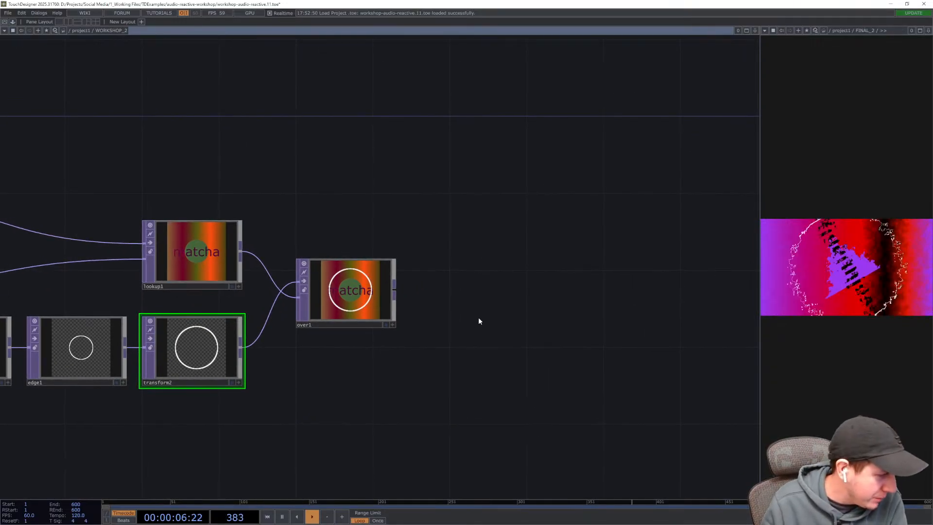
pyautogui.moveTo(468, 321); pyautogui.dragTo(456, 333)
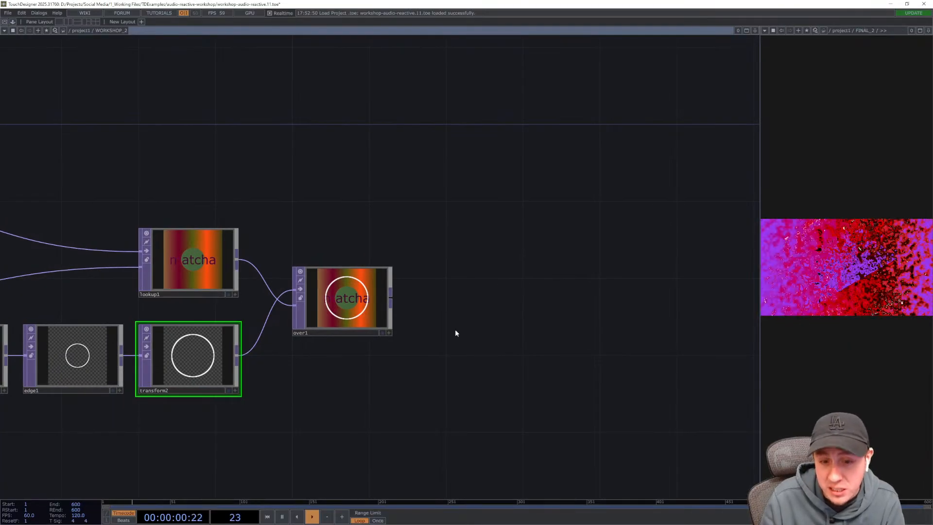
pyautogui.press('Tab')
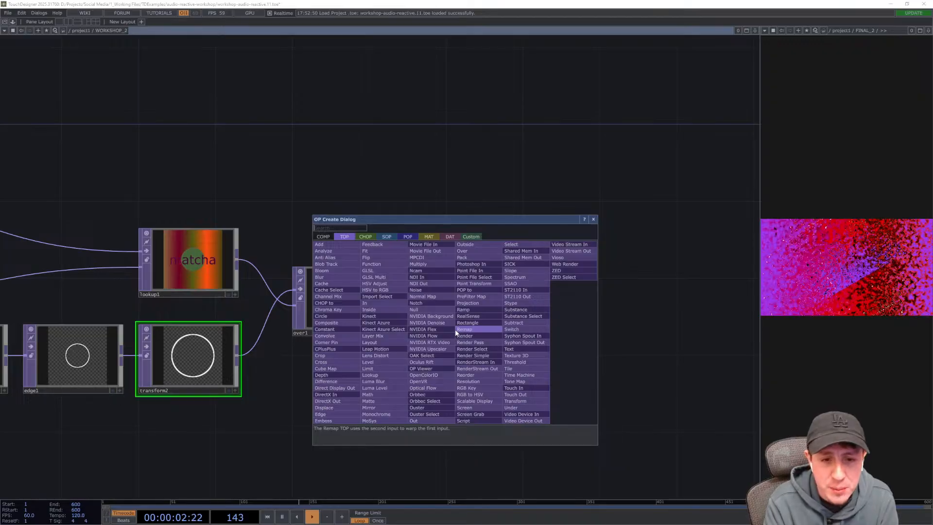
pyautogui.write('displace')
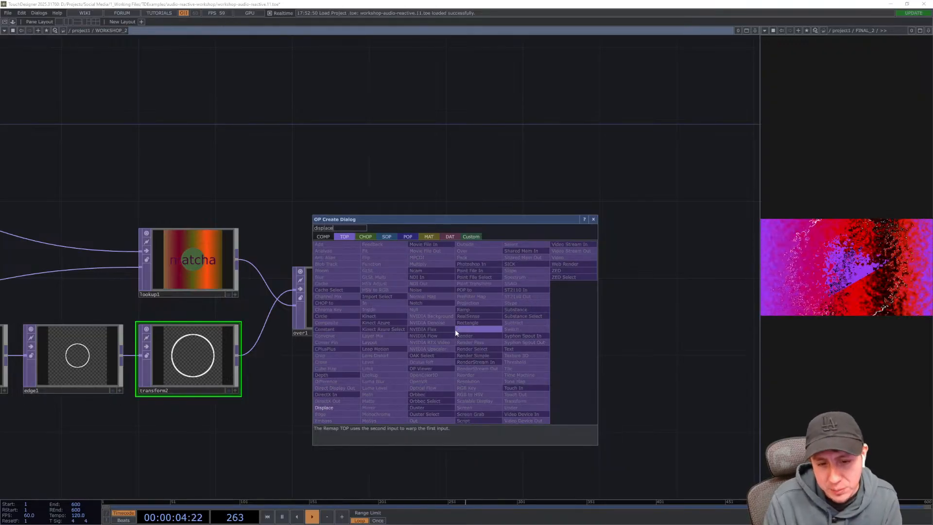
pyautogui.press('Return')
pyautogui.click(502, 337)
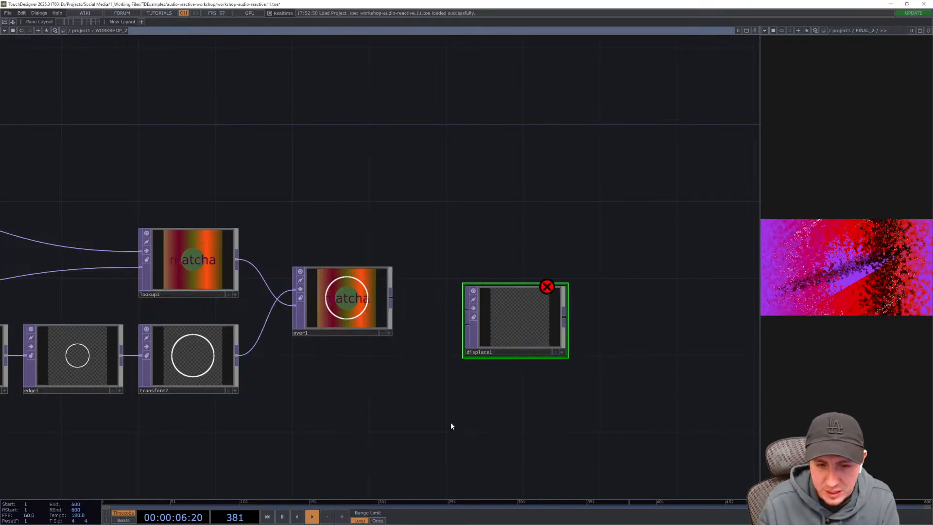
# - Connect the Over TOP's output into the Displace TOP's first input
pyautogui.scroll(5, 423, 427)
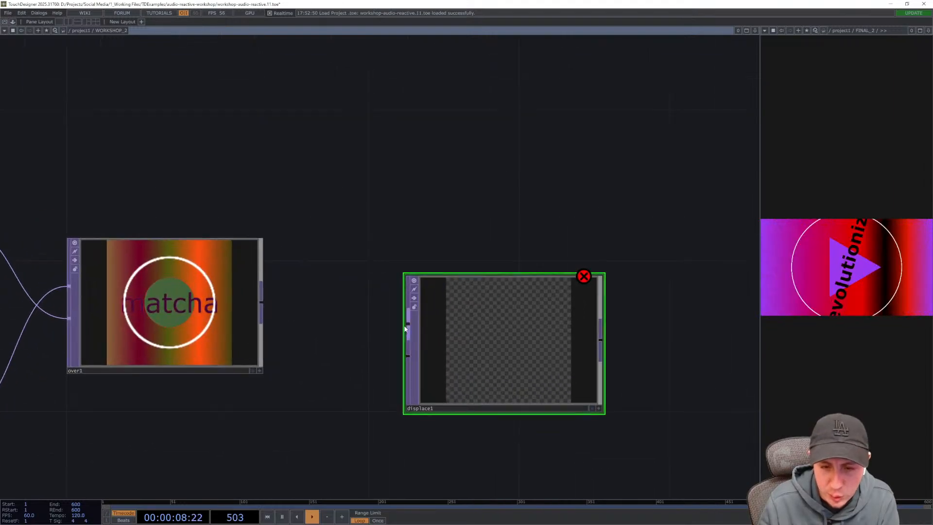
pyautogui.moveTo(459, 350); pyautogui.dragTo(446, 418)
pyautogui.moveTo(318, 424); pyautogui.dragTo(352, 375)
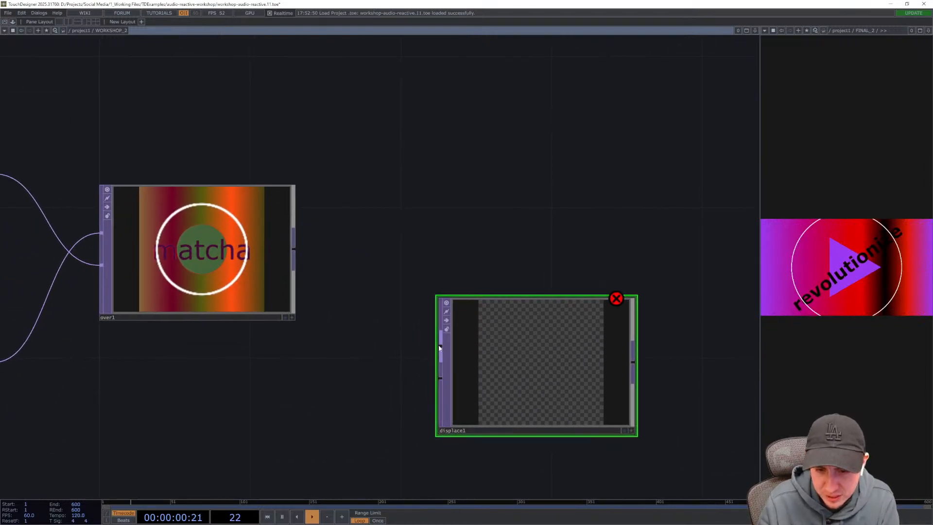
pyautogui.moveTo(295, 250); pyautogui.dragTo(392, 328)
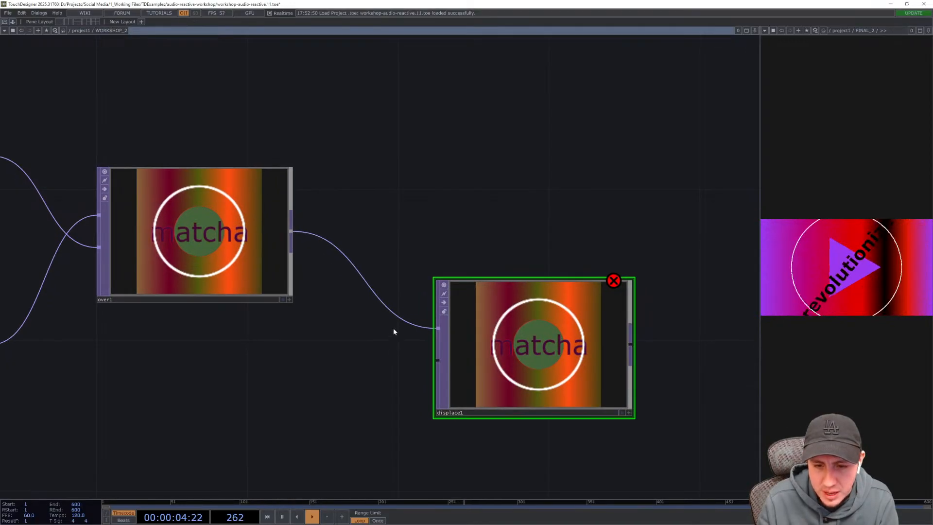
pyautogui.press('Tab')
pyautogui.write('dispalce')
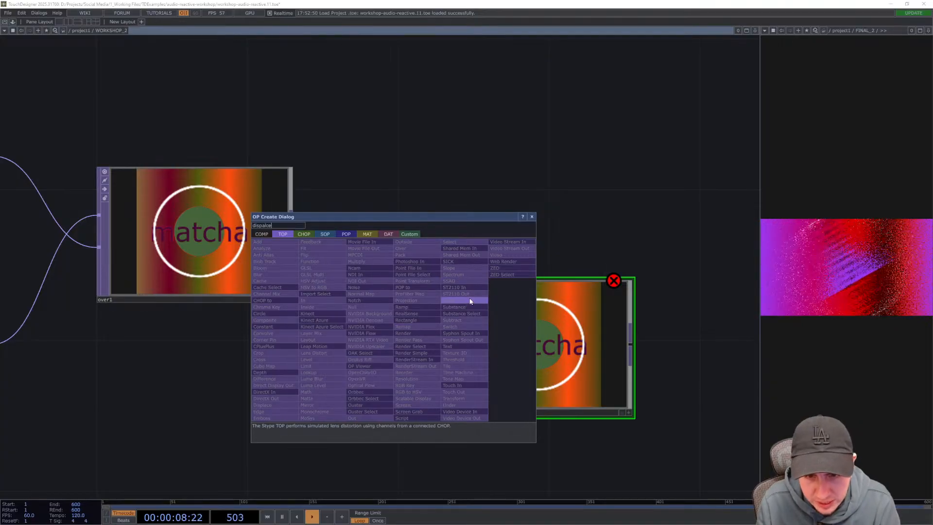
pyautogui.press('BackSpace')
pyautogui.press('BackSpace')
pyautogui.press('BackSpace')
pyautogui.press('BackSpace')
pyautogui.write('lace')
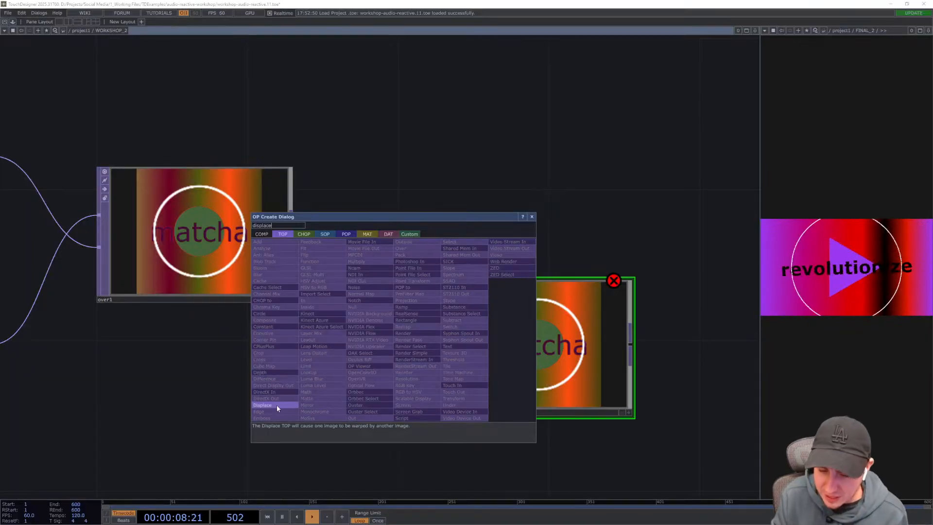
pyautogui.click(277, 405)
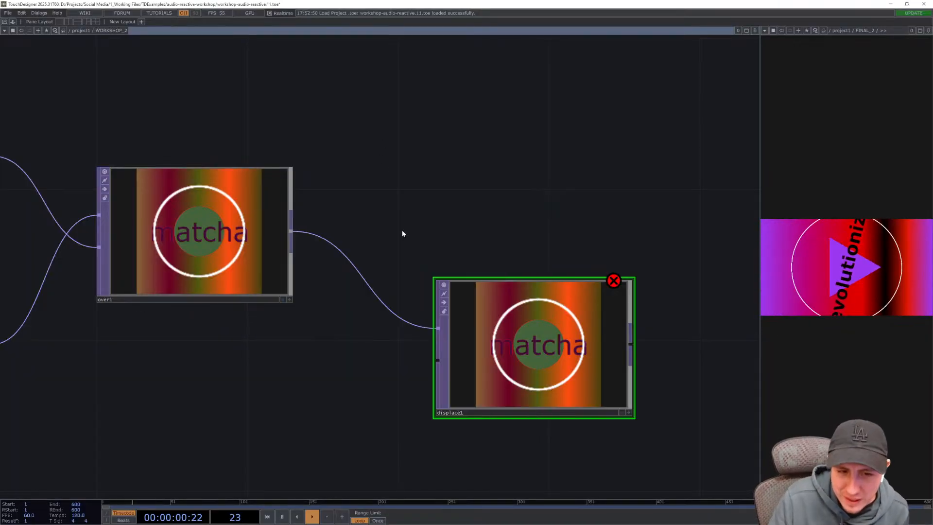
# - Add a Noise TOP and place it below the Over TOP
pyautogui.moveTo(402, 231); pyautogui.dragTo(400, 188)
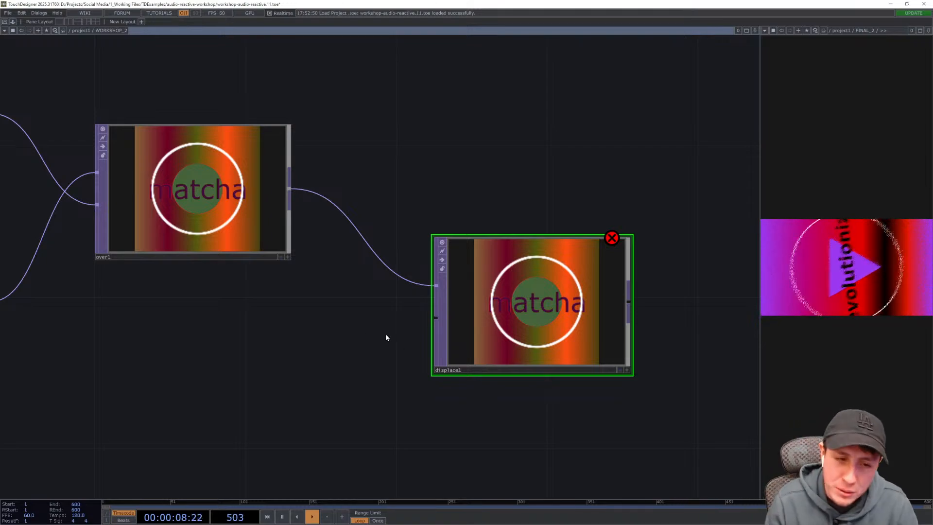
pyautogui.moveTo(291, 351); pyautogui.dragTo(373, 313)
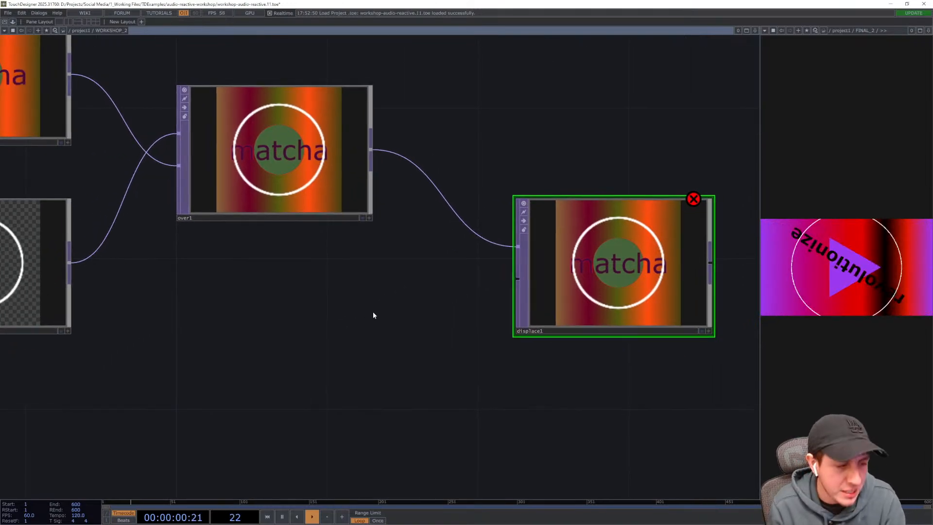
pyautogui.press('Tab')
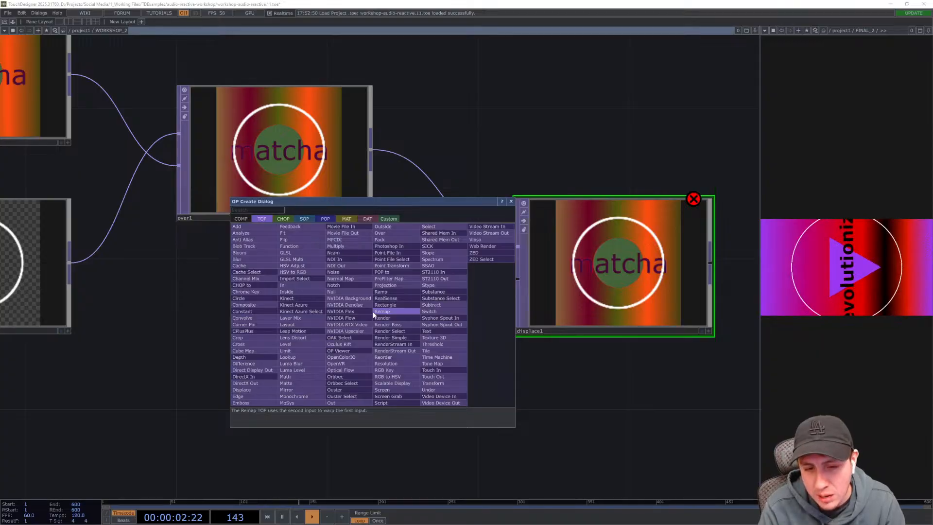
pyautogui.write('noise')
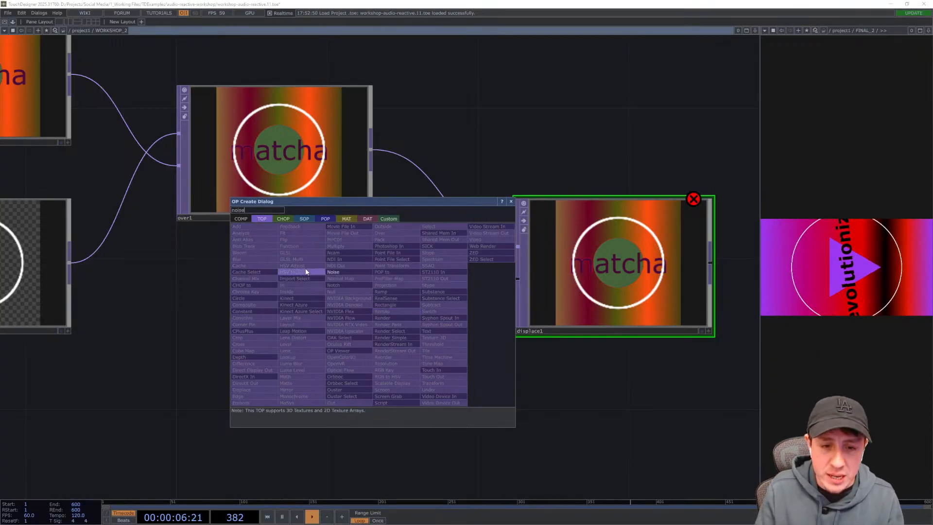
pyautogui.click(360, 271)
pyautogui.click(360, 271)
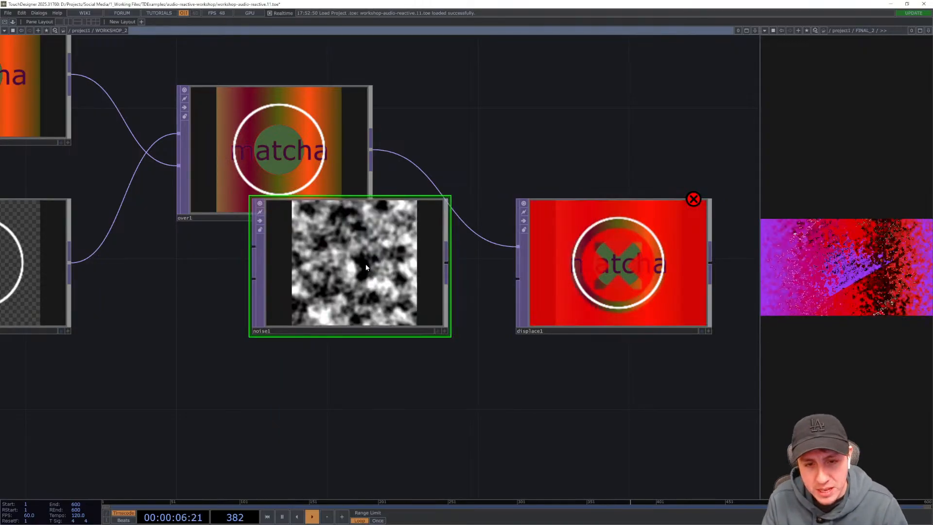
pyautogui.moveTo(360, 271); pyautogui.dragTo(280, 336)
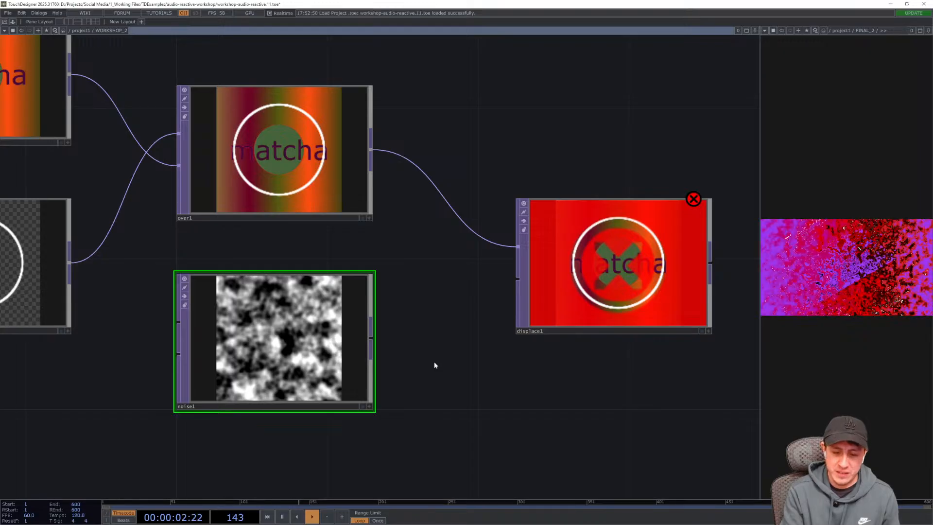
# - Open the Noise TOP's parameters and try the Perlin 2D and Perlin 4D noise types
pyautogui.press('p')
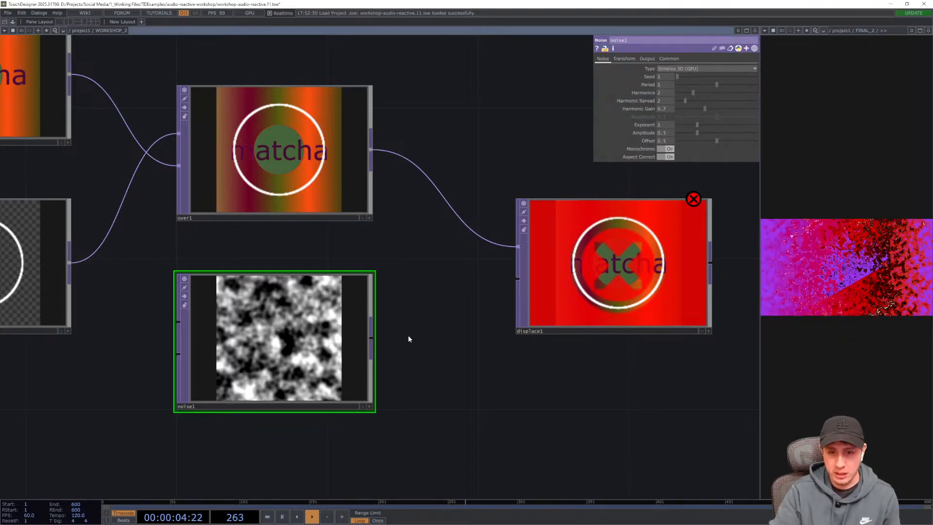
pyautogui.moveTo(452, 365); pyautogui.dragTo(509, 266)
pyautogui.moveTo(478, 369); pyautogui.dragTo(539, 314)
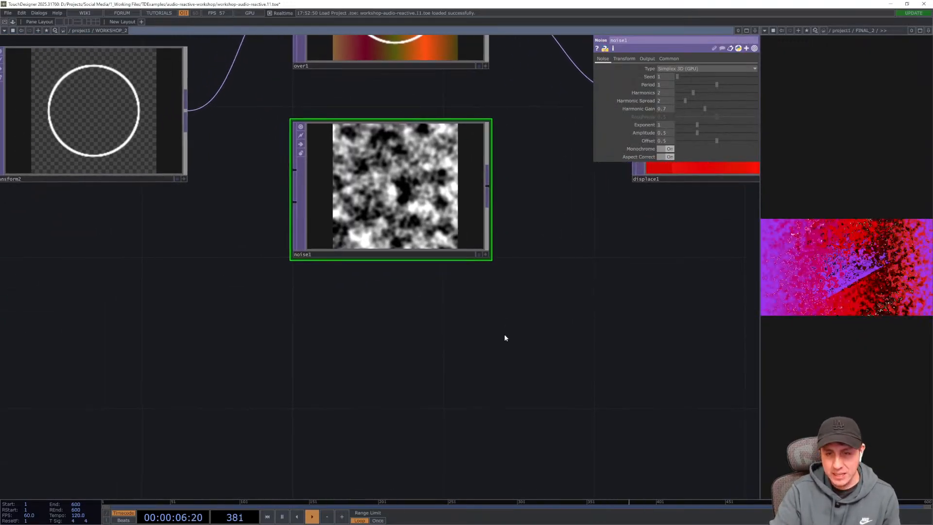
pyautogui.moveTo(447, 339)
pyautogui.mouseDown()
pyautogui.moveTo(461, 326)
pyautogui.moveTo(441, 355)
pyautogui.mouseUp()
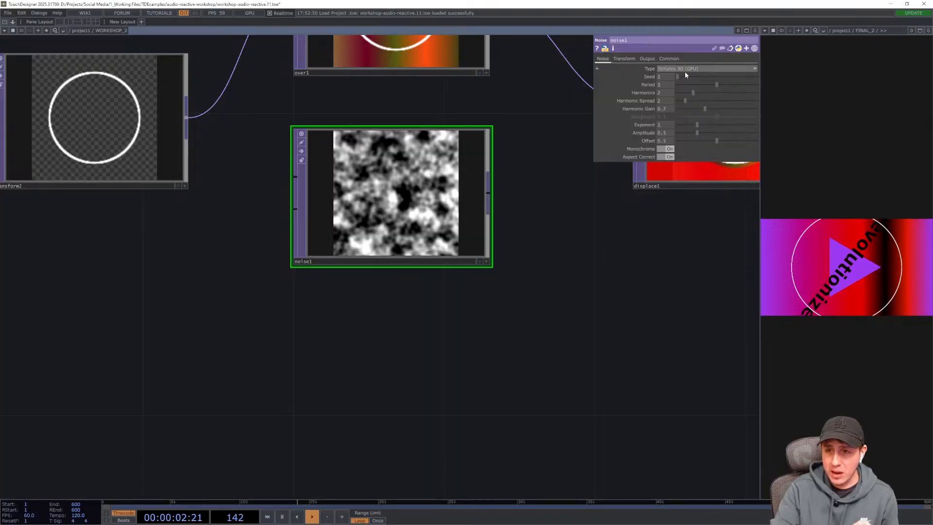
pyautogui.click(704, 70)
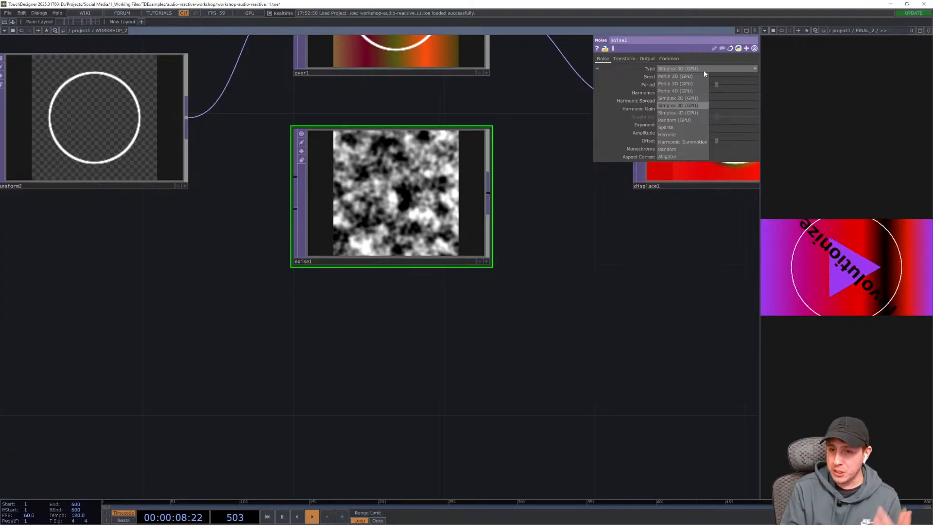
pyautogui.click(686, 82)
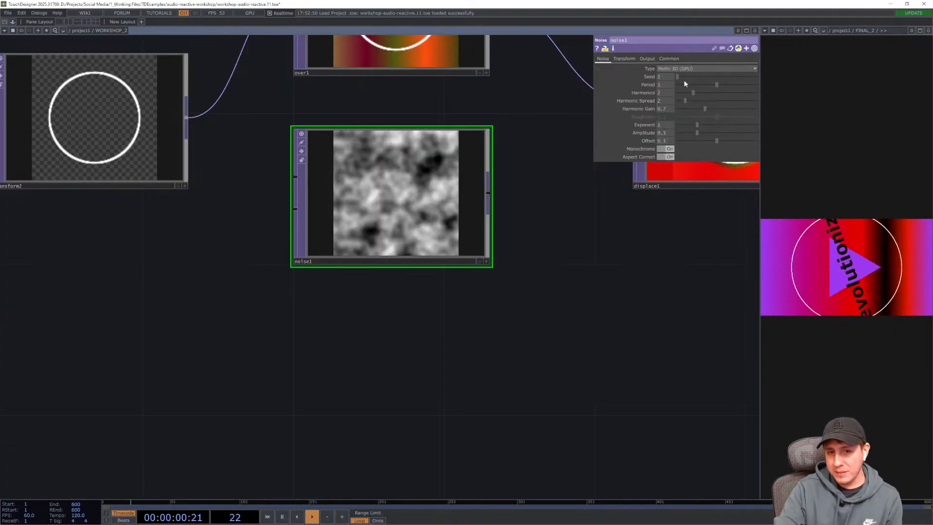
pyautogui.click(681, 68)
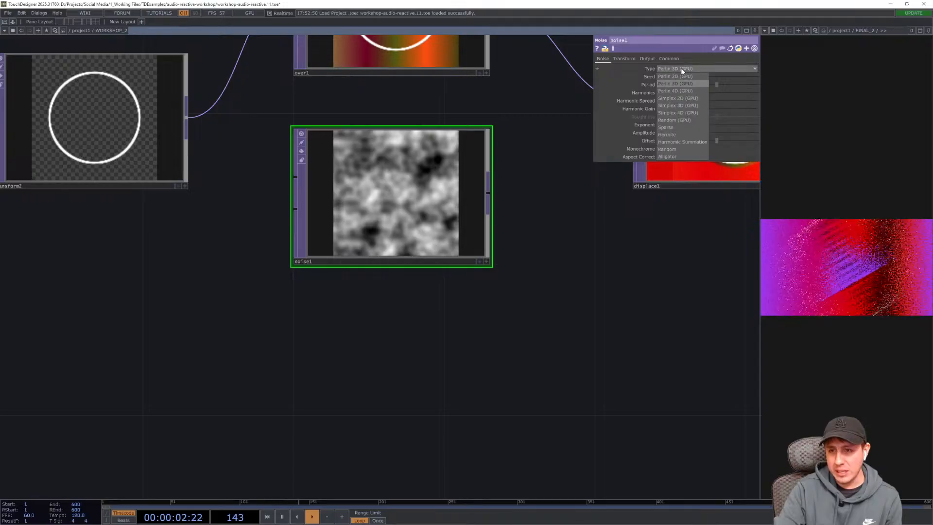
pyautogui.click(680, 77)
pyautogui.click(683, 71)
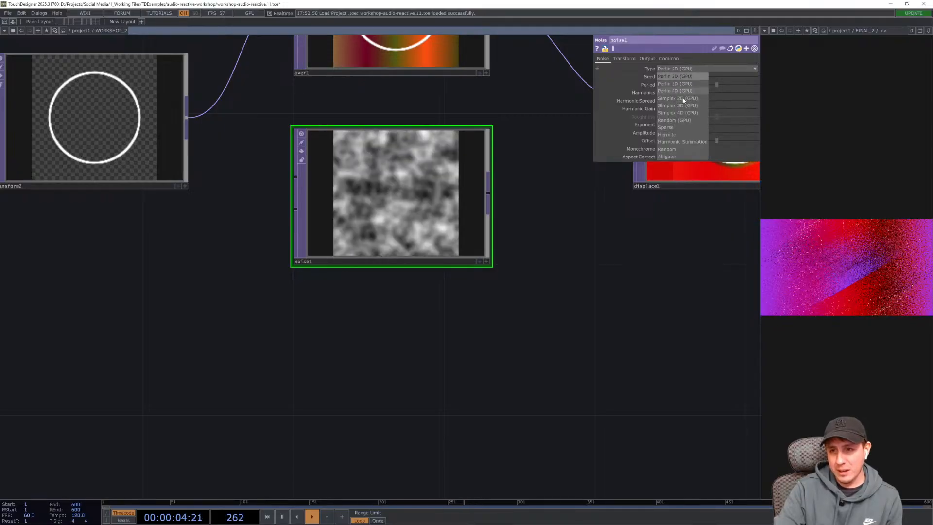
pyautogui.click(682, 91)
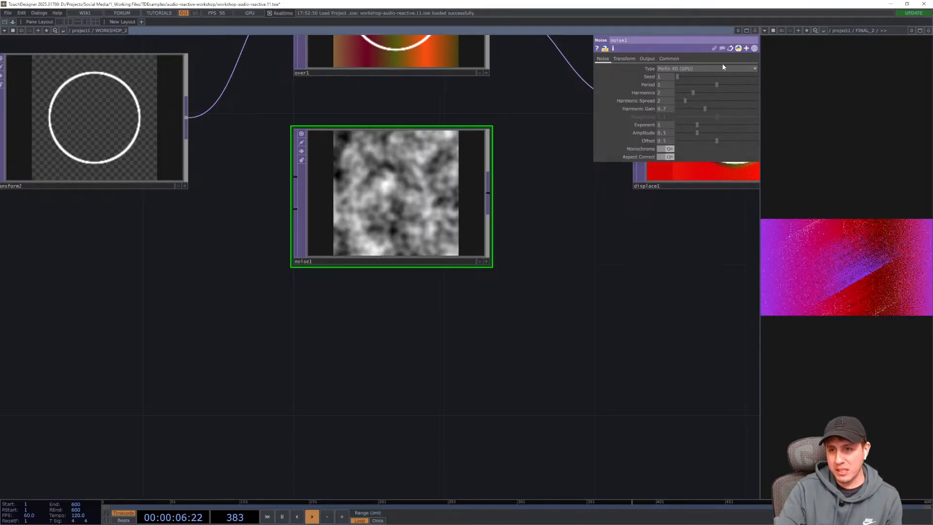
# - Try the Perlin 3D, Simplex 2D, Simplex 3D and Random (GPU) noise types, zooming in on the random noise
pyautogui.click(722, 68)
pyautogui.click(695, 84)
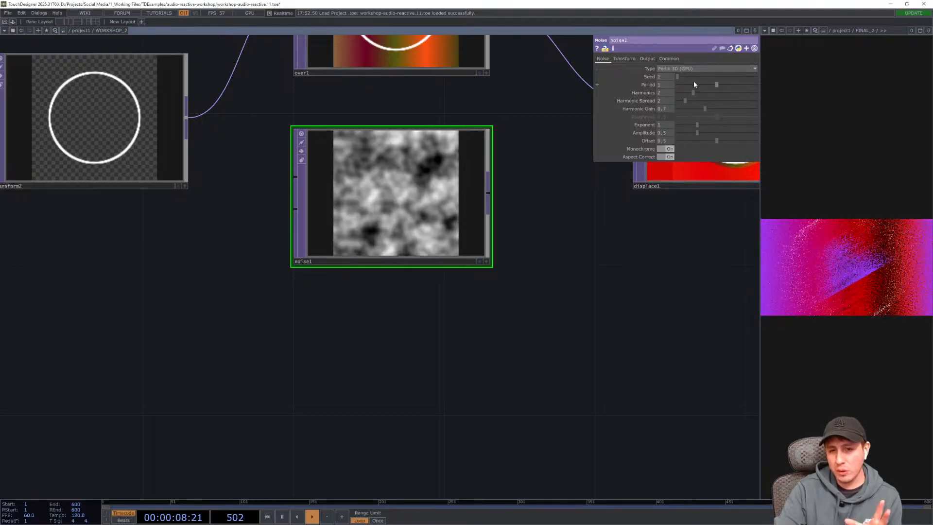
pyautogui.click(699, 69)
pyautogui.click(693, 98)
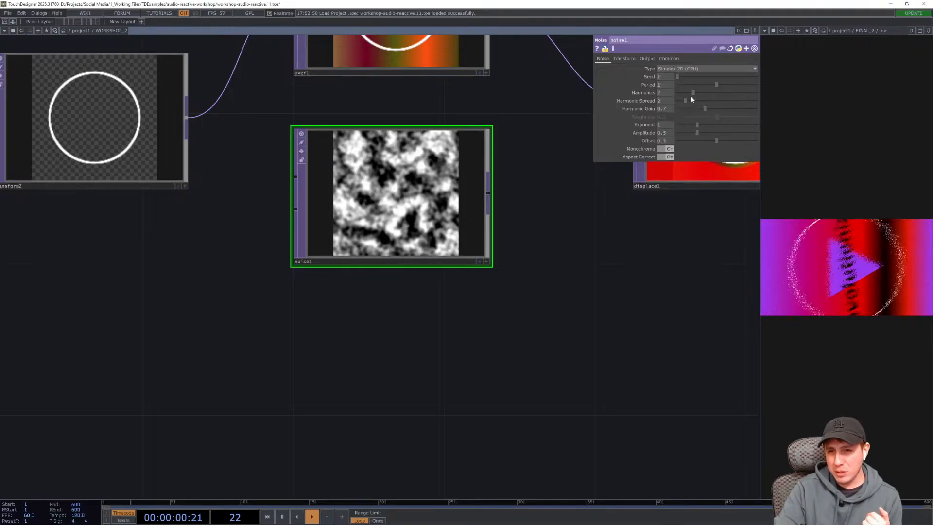
pyautogui.click(707, 69)
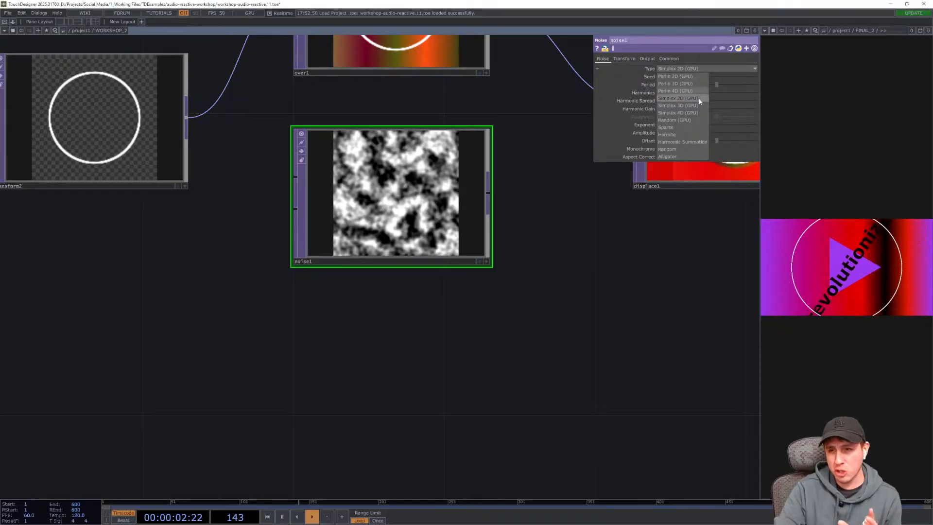
pyautogui.click(698, 105)
pyautogui.click(699, 69)
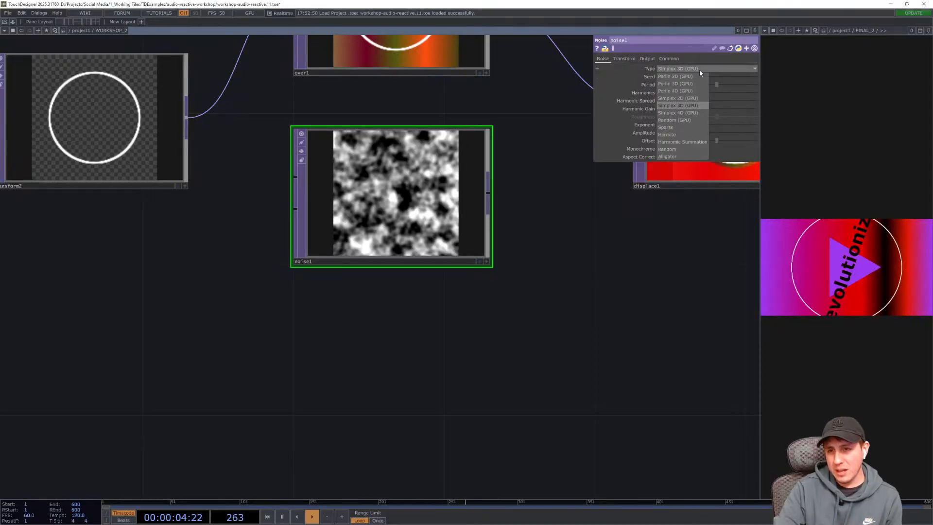
pyautogui.click(658, 153)
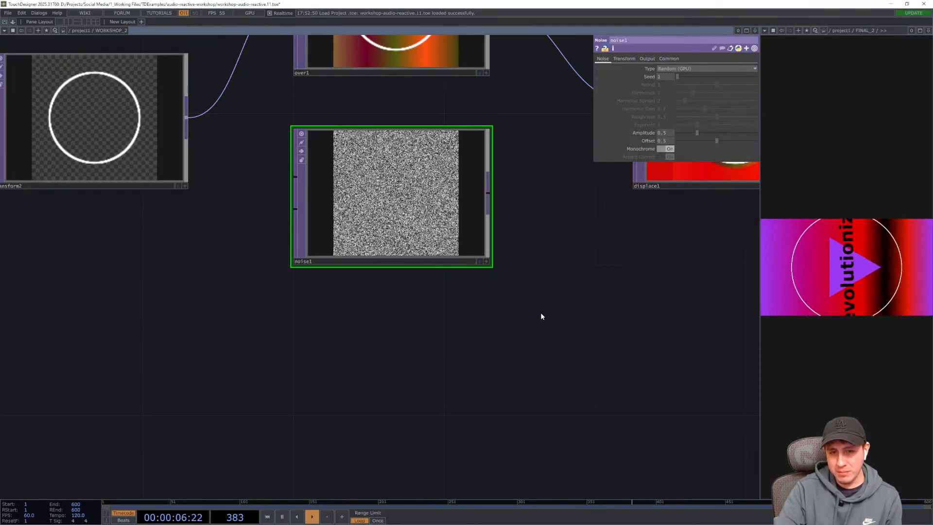
pyautogui.moveTo(541, 313); pyautogui.dragTo(543, 337)
pyautogui.scroll(5, 393, 227)
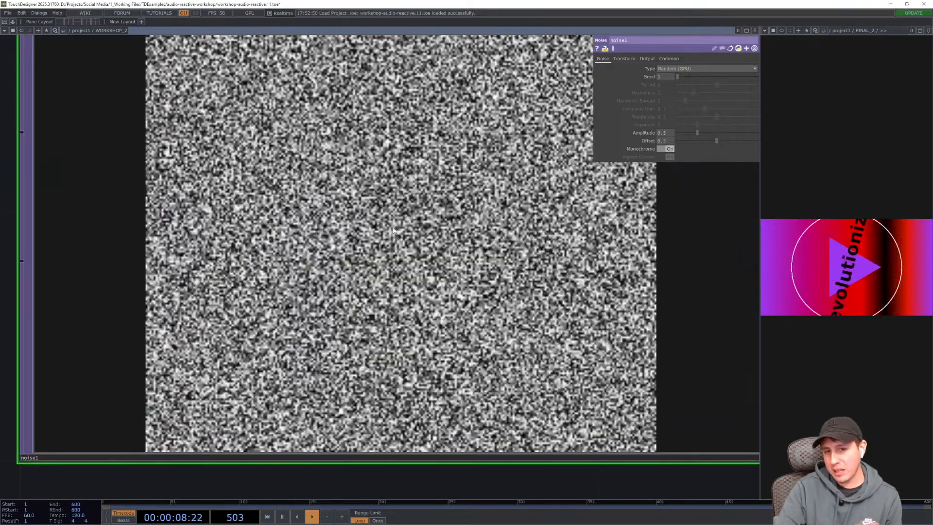
pyautogui.scroll(-6, 393, 227)
# - Set the noise type to Simplex 3D (GPU) and raise the seed to 1614
pyautogui.click(686, 69)
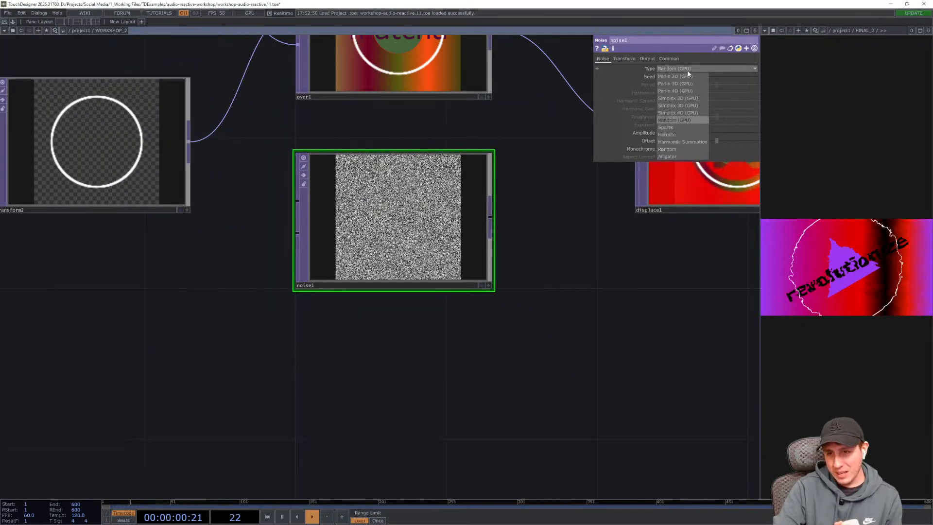
pyautogui.click(687, 106)
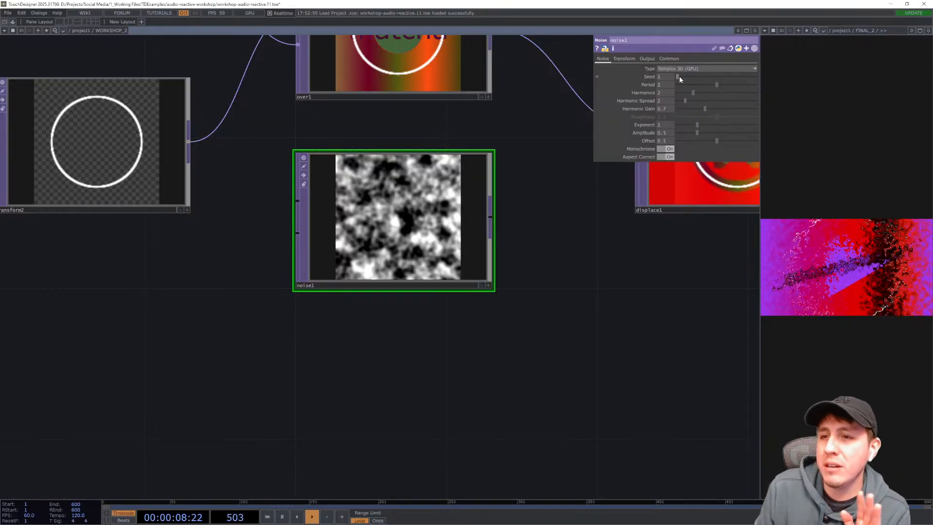
pyautogui.moveTo(679, 77); pyautogui.dragTo(690, 76)
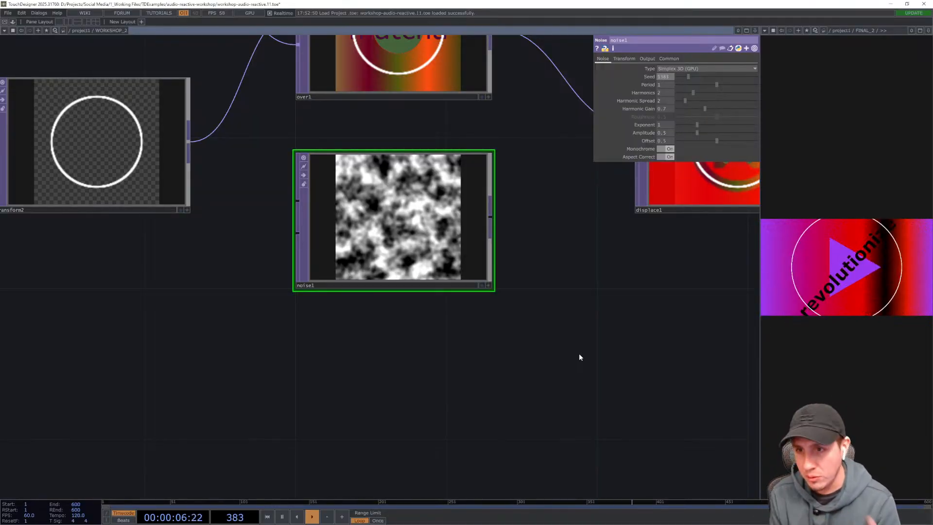
pyautogui.moveTo(692, 75)
pyautogui.mouseDown()
pyautogui.moveTo(710, 75)
pyautogui.moveTo(692, 73)
pyautogui.mouseUp()
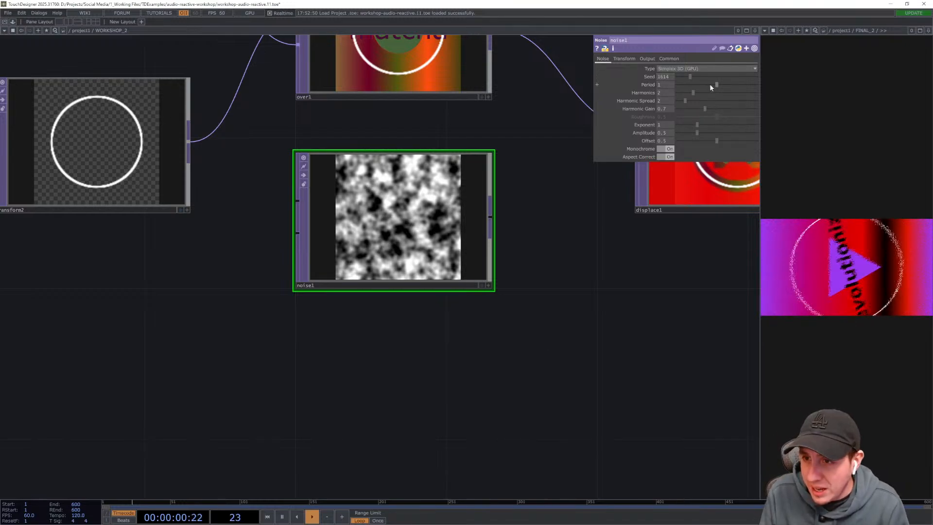
# - Set the noise period to about 1.133 and increase the amplitude slightly
pyautogui.moveTo(716, 85); pyautogui.dragTo(689, 87)
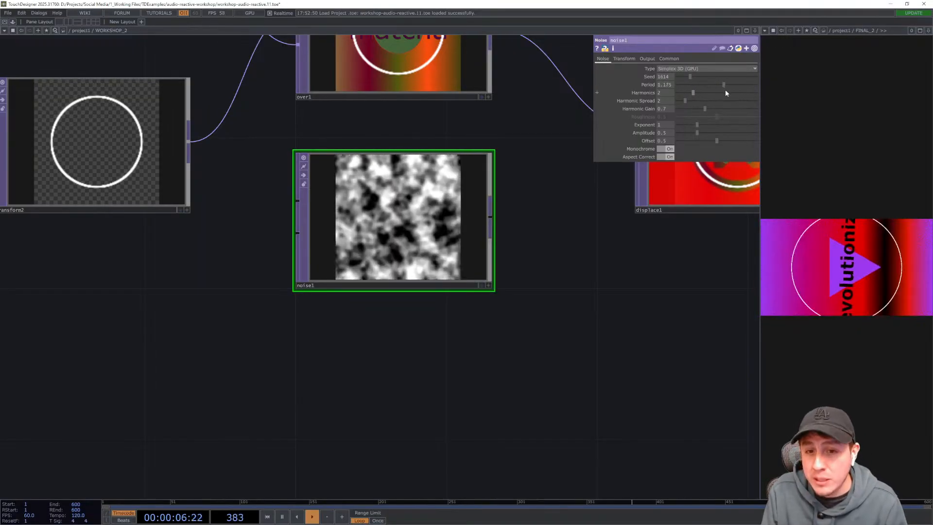
pyautogui.moveTo(744, 93)
pyautogui.mouseDown()
pyautogui.moveTo(754, 94)
pyautogui.moveTo(729, 92)
pyautogui.moveTo(737, 93)
pyautogui.mouseUp()
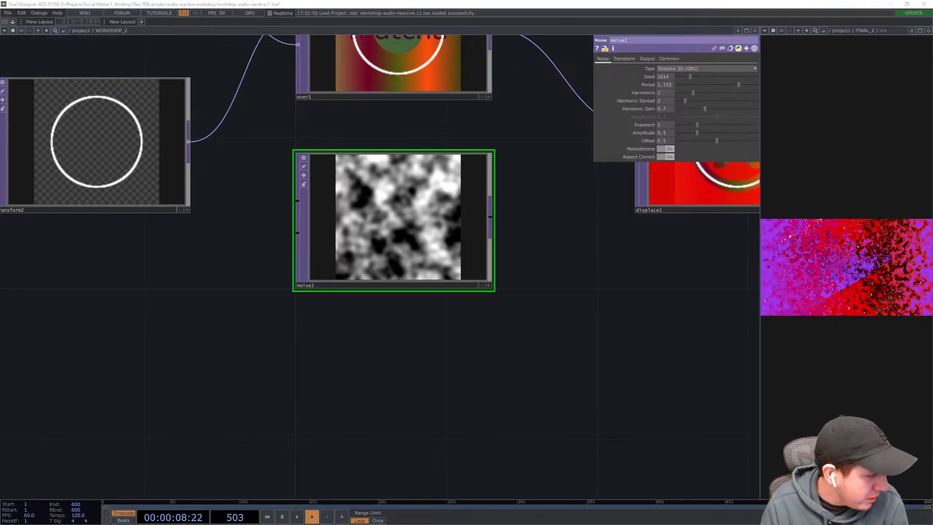
pyautogui.moveTo(701, 133)
pyautogui.mouseDown()
pyautogui.moveTo(687, 138)
pyautogui.moveTo(736, 133)
pyautogui.moveTo(682, 138)
pyautogui.moveTo(701, 139)
pyautogui.mouseUp()
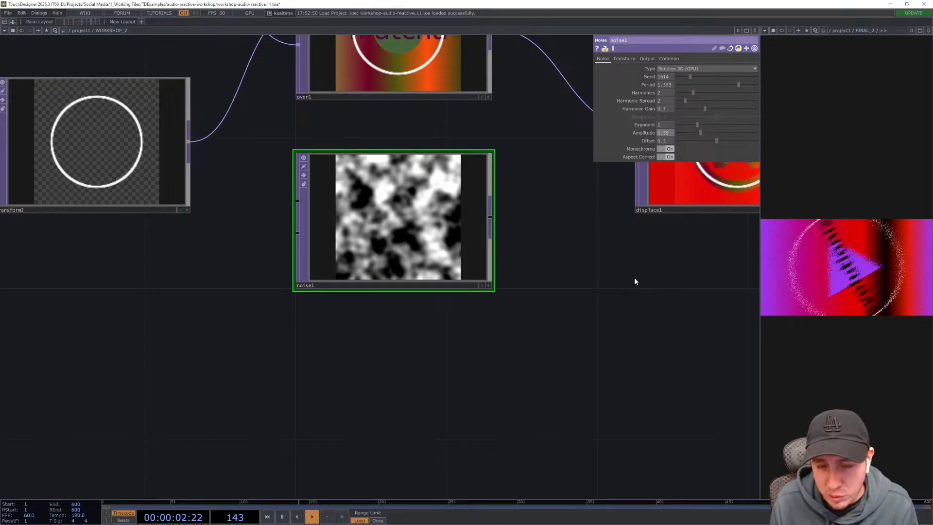
# - Connect the Noise TOP's output into the Displace TOP's second input
pyautogui.moveTo(634, 278); pyautogui.dragTo(496, 327)
pyautogui.press('p')
pyautogui.scroll(-3, 542, 331)
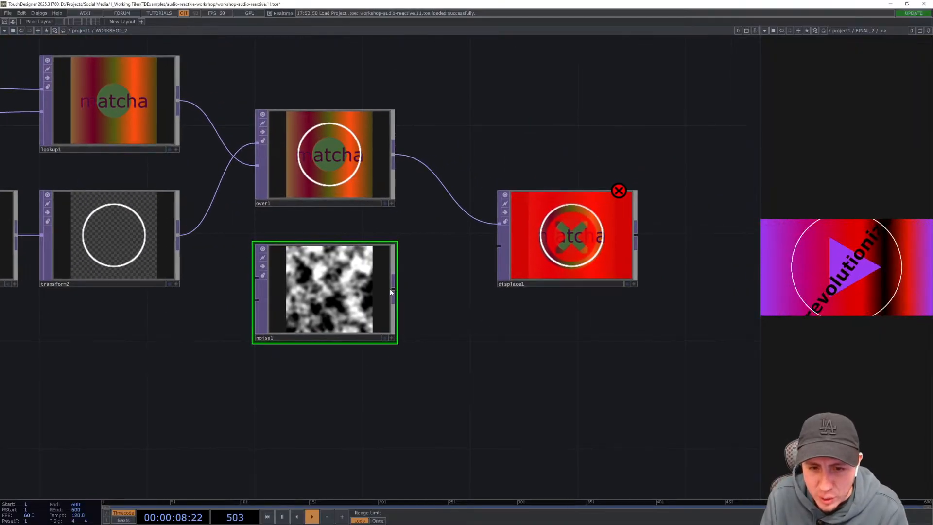
pyautogui.moveTo(391, 292); pyautogui.dragTo(493, 250)
pyautogui.moveTo(559, 328); pyautogui.dragTo(450, 339)
pyautogui.scroll(5, 501, 246)
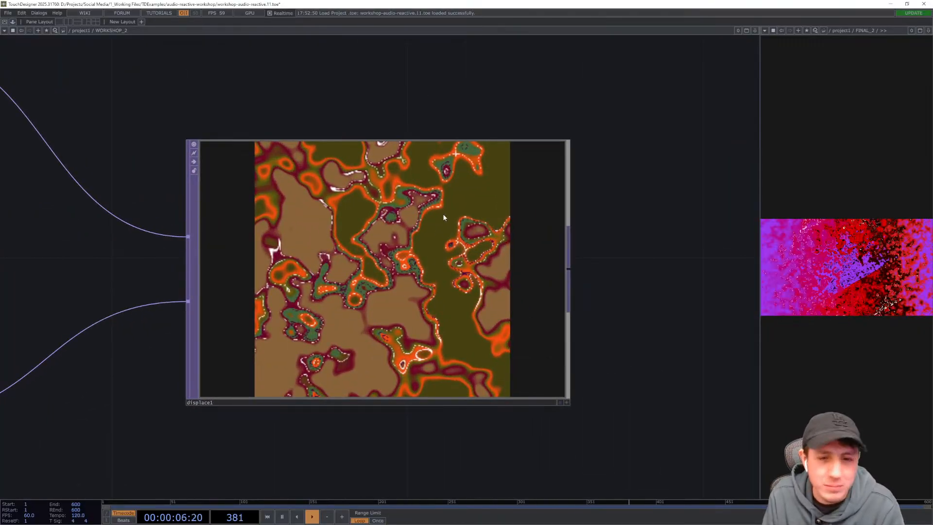
pyautogui.moveTo(157, 260); pyautogui.dragTo(223, 241)
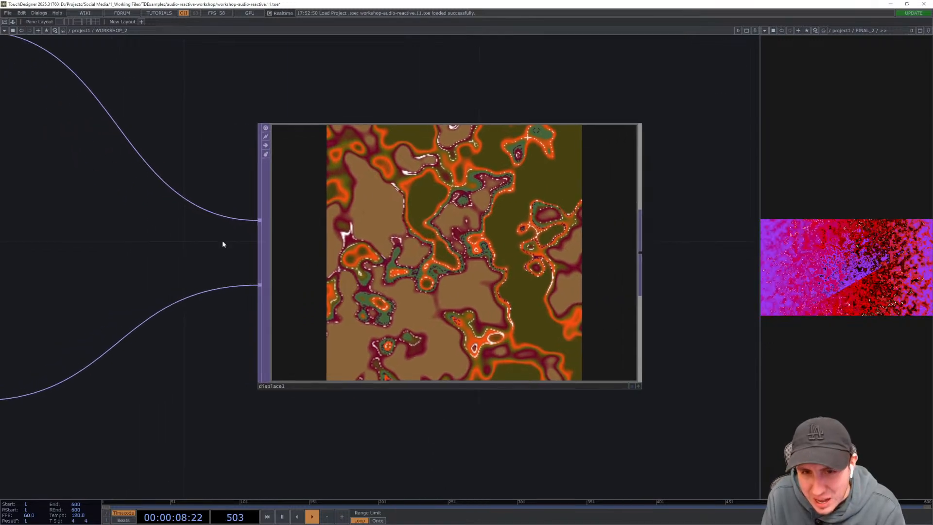
pyautogui.scroll(-3, 222, 243)
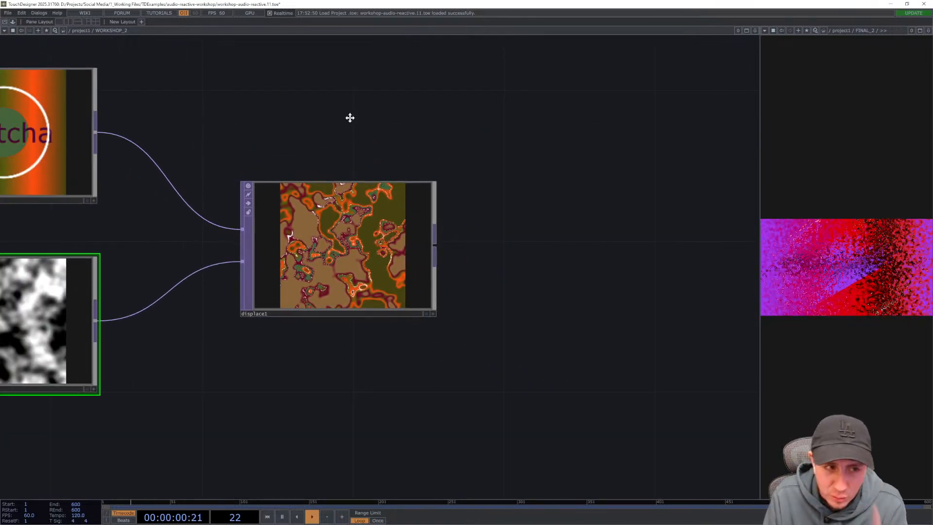
pyautogui.moveTo(350, 118); pyautogui.dragTo(439, 123)
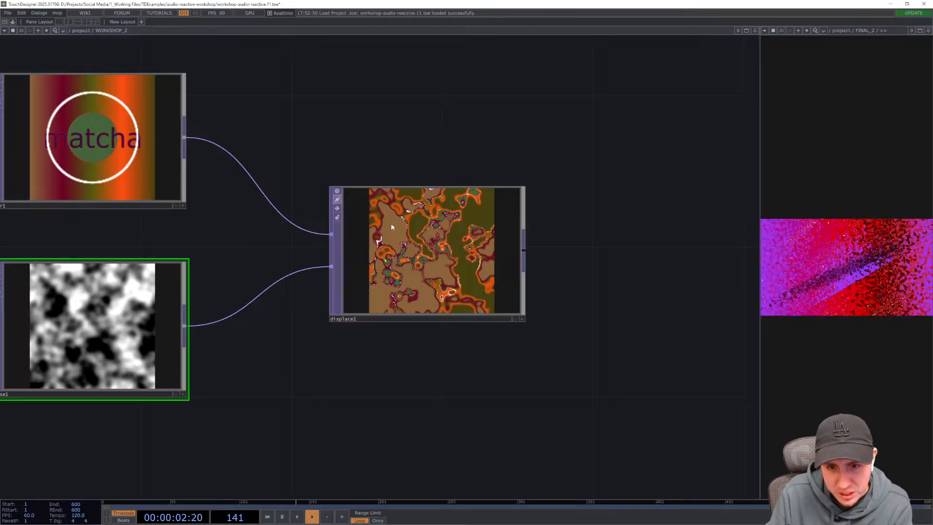
# - Set the Displace TOP's displace weight to 0.09 for all three channels
pyautogui.scroll(3, 434, 250)
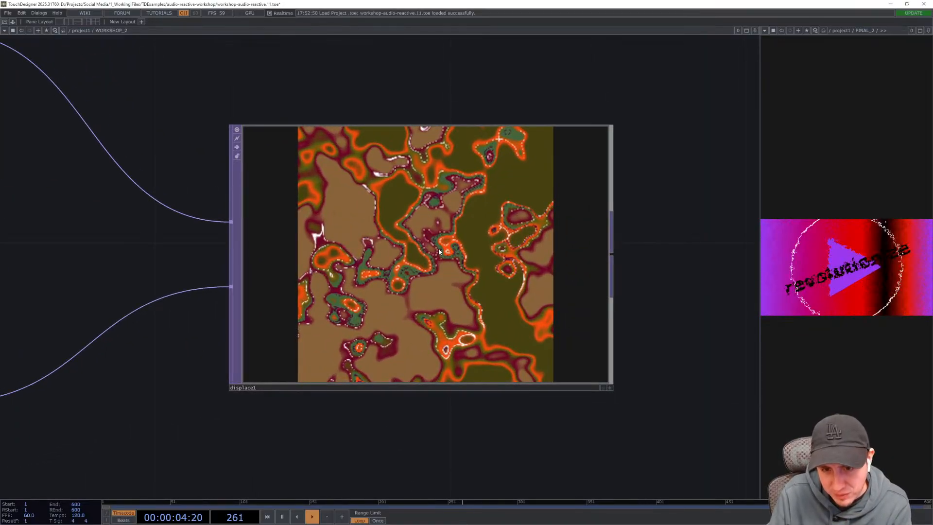
pyautogui.click(349, 284)
pyautogui.moveTo(636, 344); pyautogui.dragTo(589, 339)
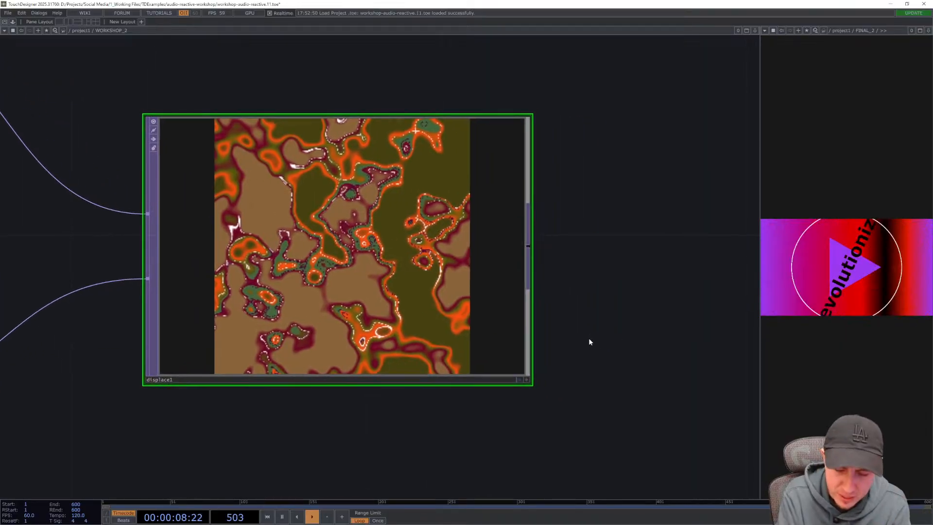
pyautogui.press('p')
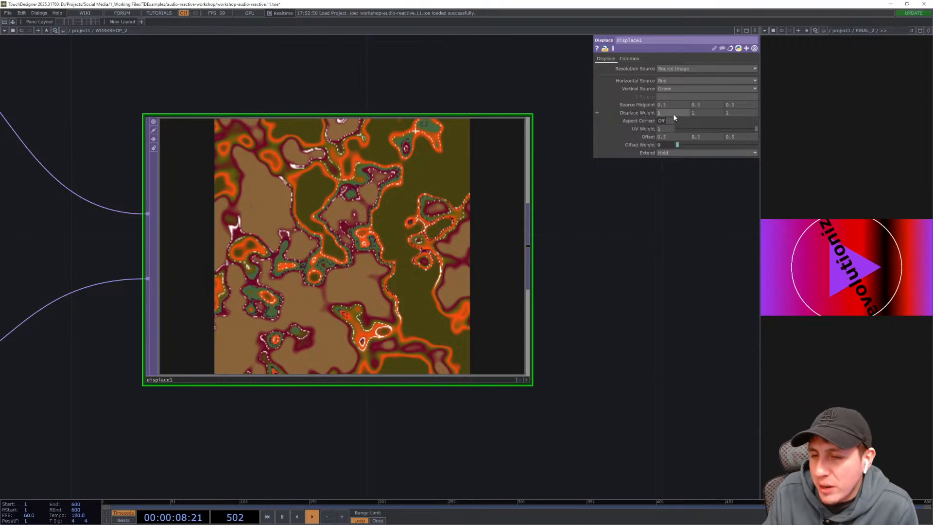
pyautogui.click(642, 114)
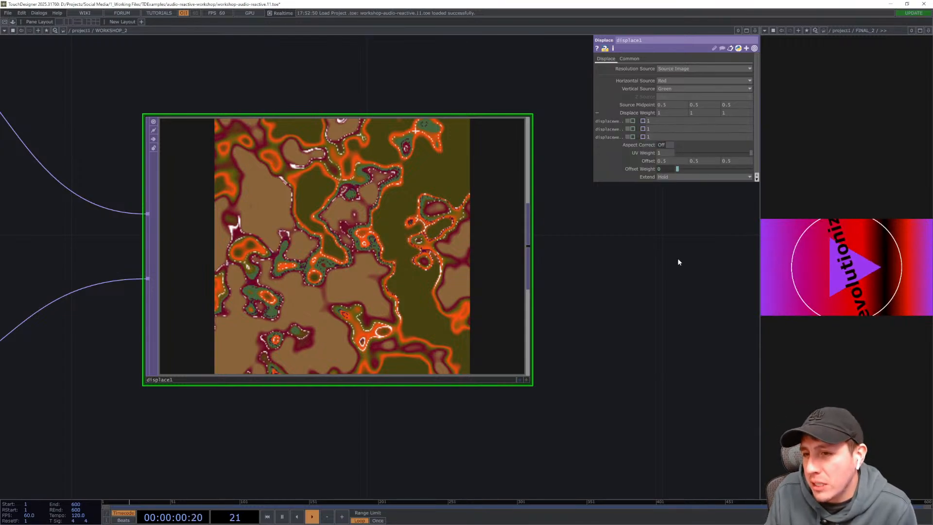
pyautogui.click(638, 113)
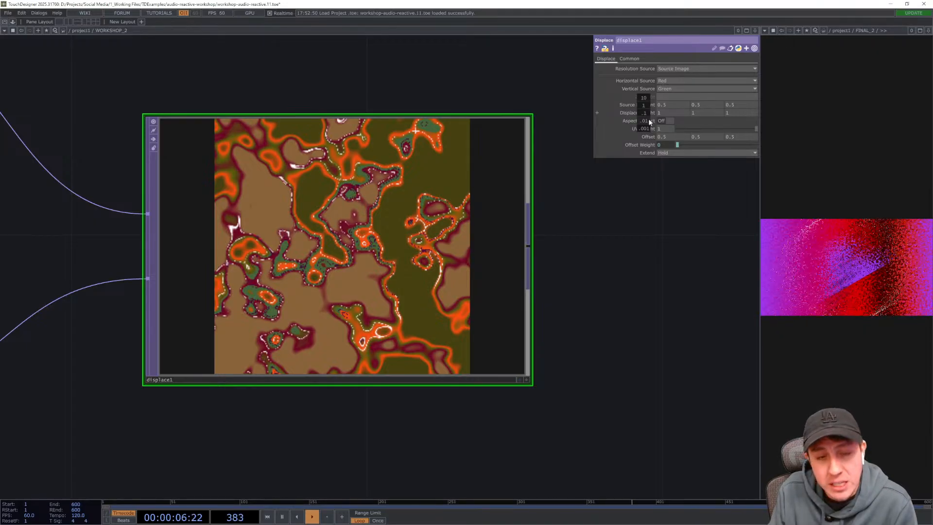
pyautogui.moveTo(650, 122); pyautogui.dragTo(643, 102, button='middle')
pyautogui.moveTo(658, 265); pyautogui.dragTo(644, 235)
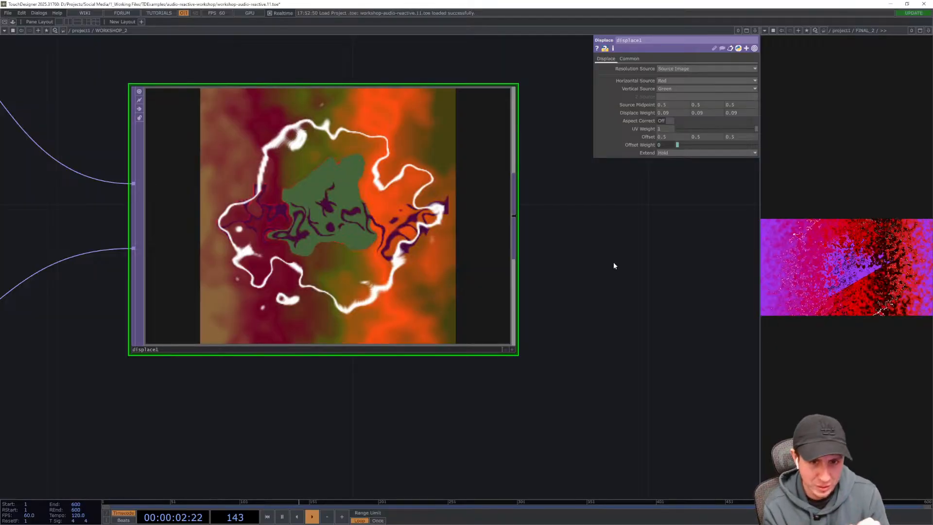
# - Go into FINAL_2 to examine the effects chain following its displace node, then return to WORKSHOP_2
pyautogui.moveTo(614, 265); pyautogui.dragTo(614, 277)
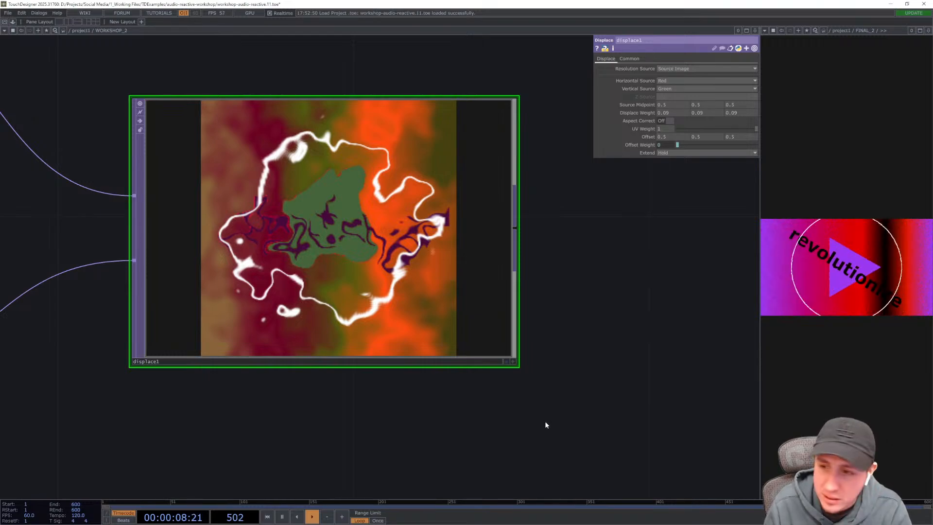
pyautogui.moveTo(570, 362); pyautogui.dragTo(546, 308)
pyautogui.scroll(-3, 573, 393)
pyautogui.scroll(-3, 546, 311)
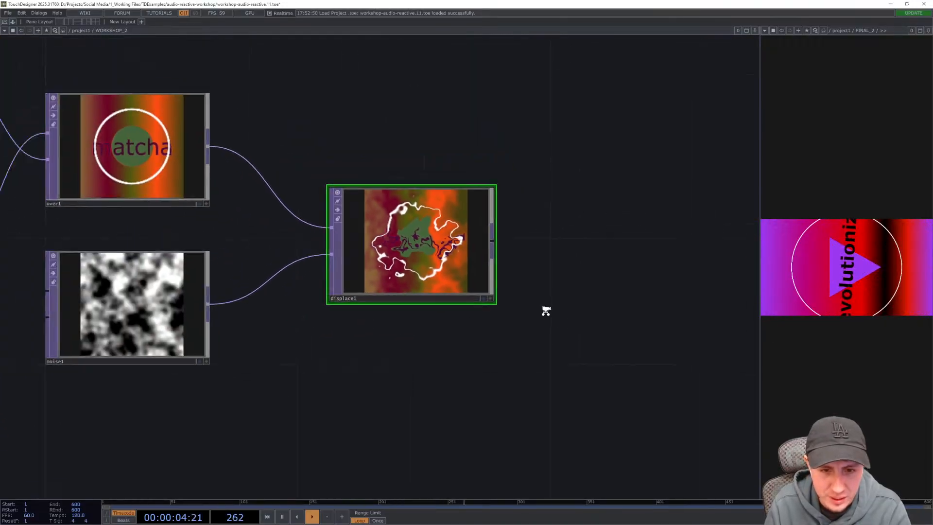
pyautogui.scroll(-2, 546, 311)
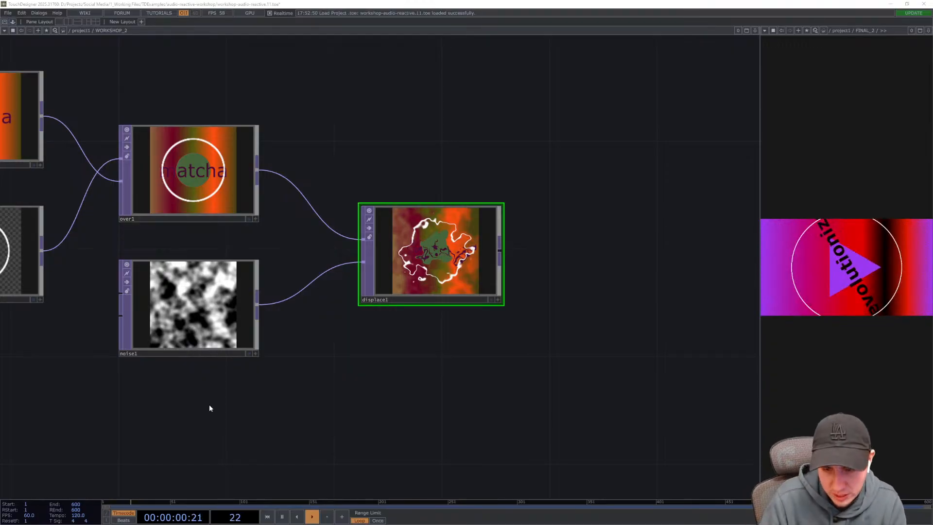
pyautogui.scroll(-4, 379, 408)
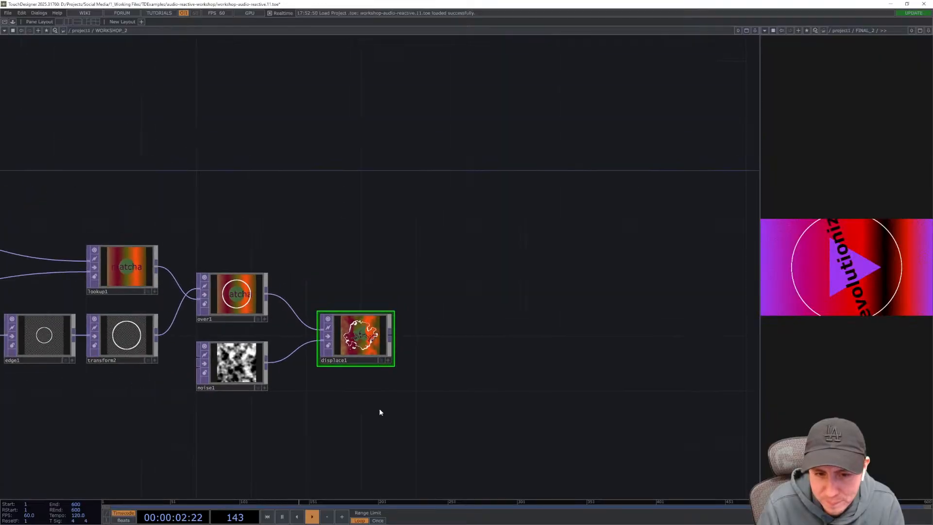
pyautogui.moveTo(488, 378); pyautogui.dragTo(504, 355)
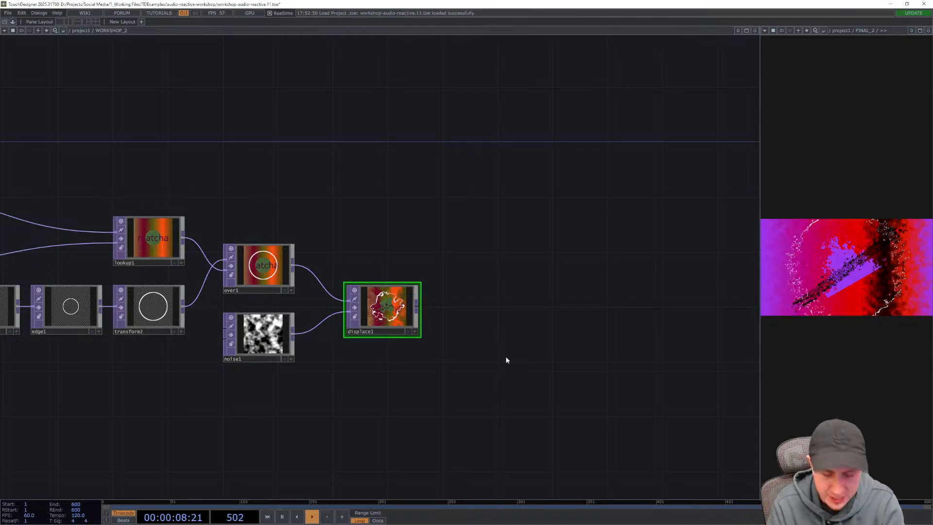
pyautogui.press('u')
pyautogui.press('i')
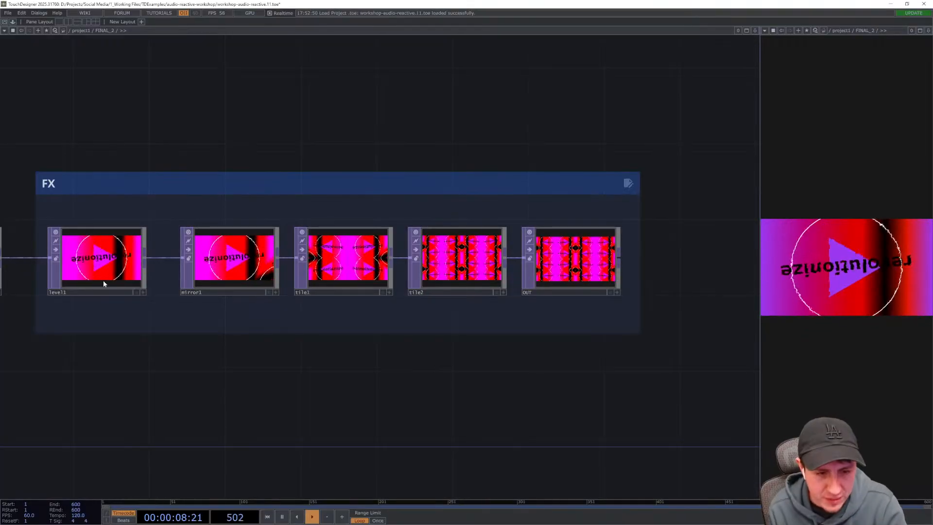
pyautogui.click(611, 293)
pyautogui.moveTo(325, 426); pyautogui.dragTo(396, 427)
pyautogui.scroll(-3, 395, 427)
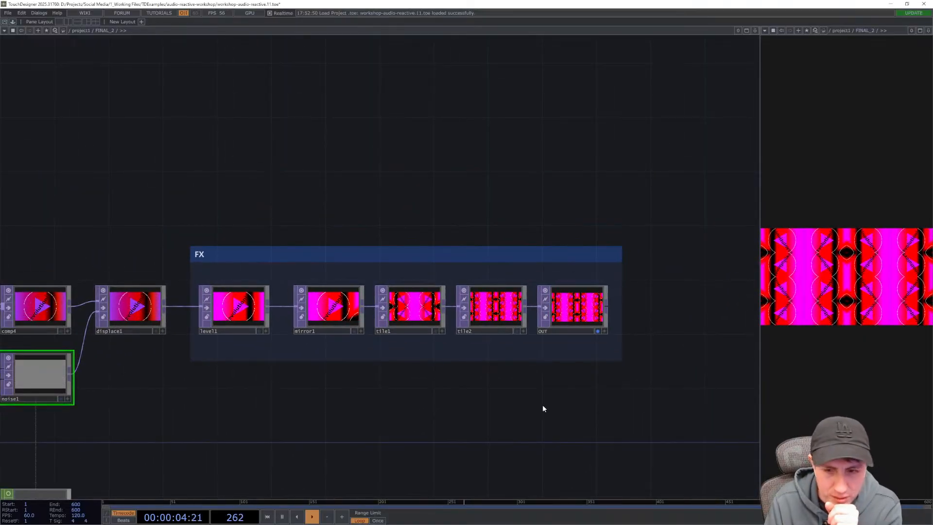
pyautogui.moveTo(542, 405); pyautogui.dragTo(506, 406)
pyautogui.press('u')
pyautogui.click(439, 397)
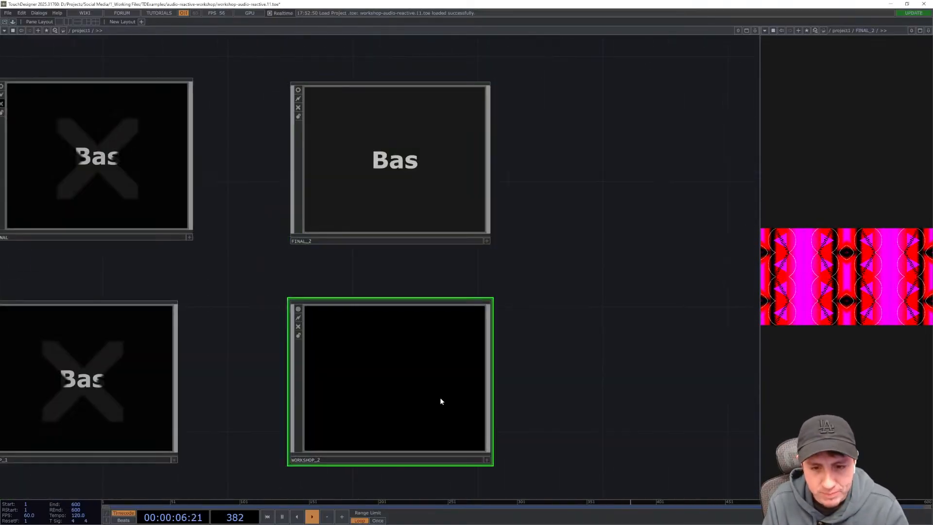
pyautogui.press('i')
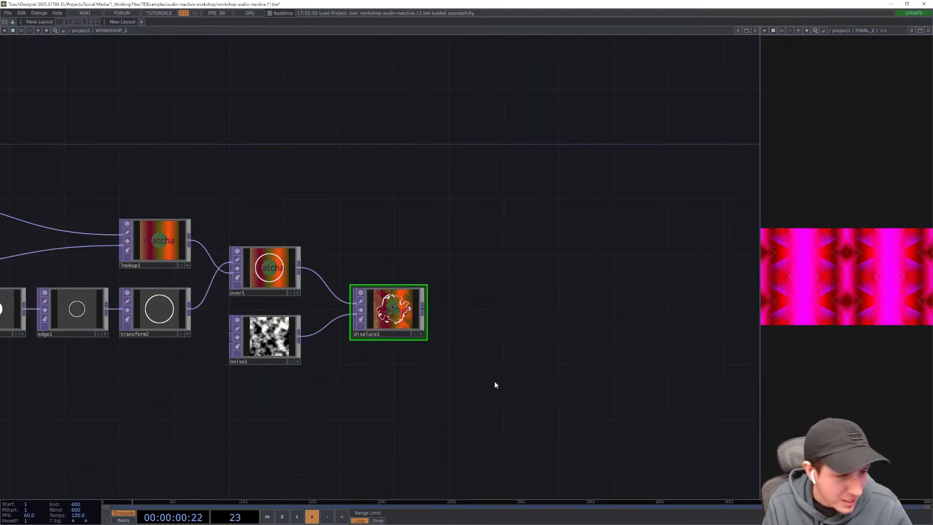
# - Add a Level TOP connected after the Displace TOP and place it beside it
pyautogui.scroll(3, 494, 381)
pyautogui.scroll(3, 470, 351)
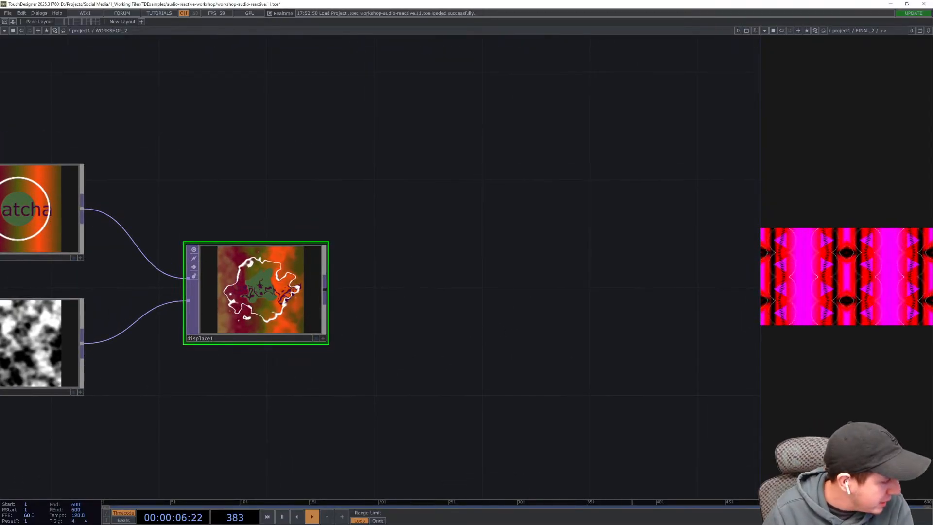
pyautogui.rightClick(325, 290)
pyautogui.write('lev')
pyautogui.press('Return')
pyautogui.press('Return')
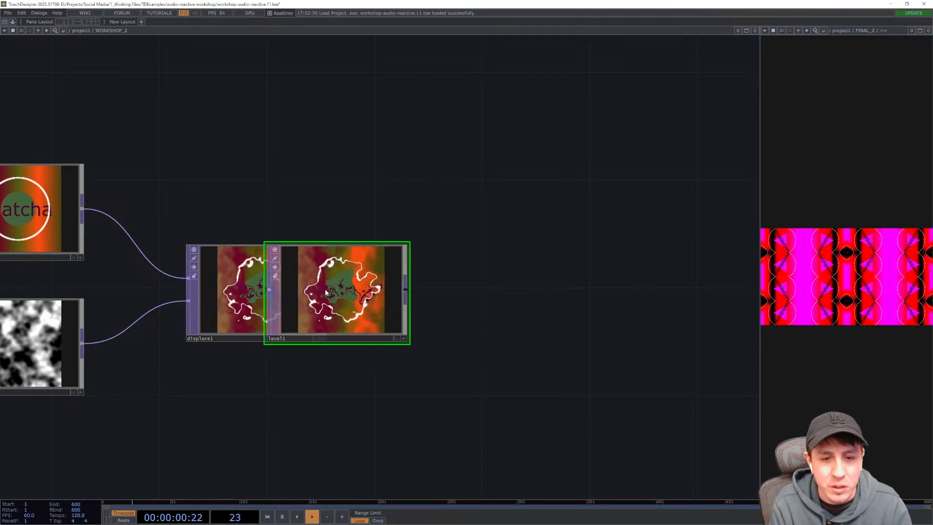
pyautogui.moveTo(326, 292); pyautogui.dragTo(411, 293)
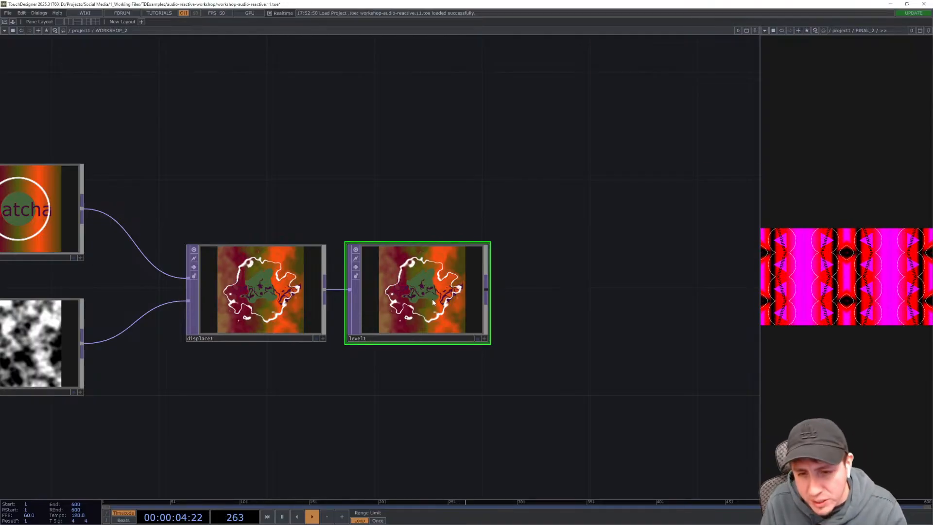
# - Set the Level TOP's brightness to about 1.202 and contrast to 1.9
pyautogui.press('p')
pyautogui.moveTo(449, 352); pyautogui.dragTo(488, 285)
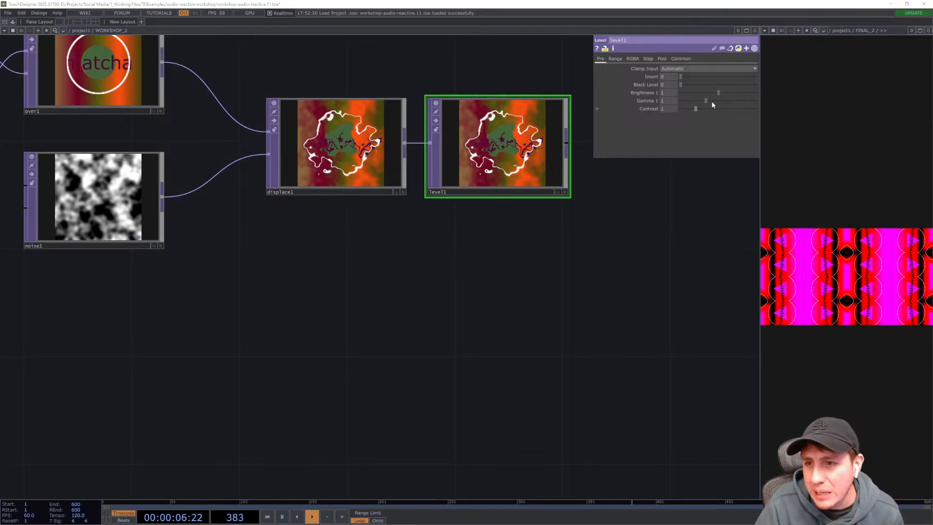
pyautogui.moveTo(719, 92); pyautogui.dragTo(726, 95)
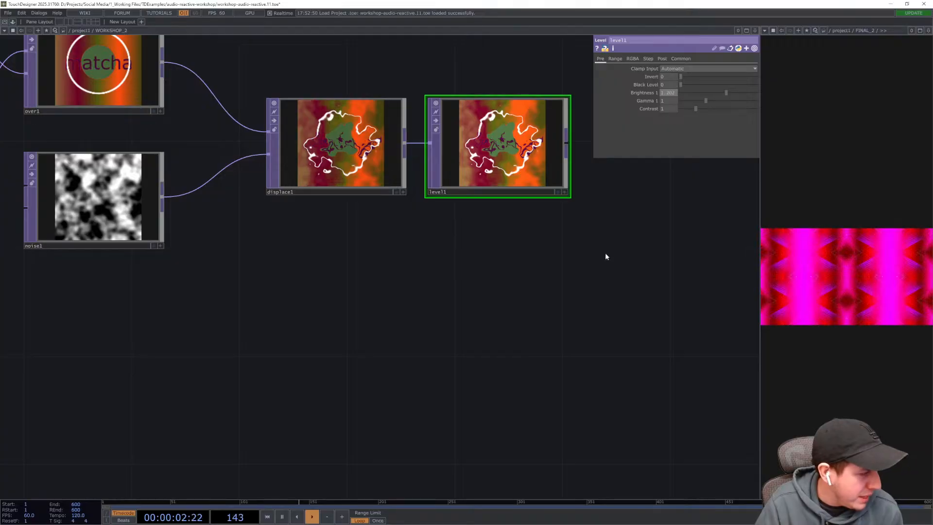
pyautogui.moveTo(699, 107); pyautogui.dragTo(709, 112)
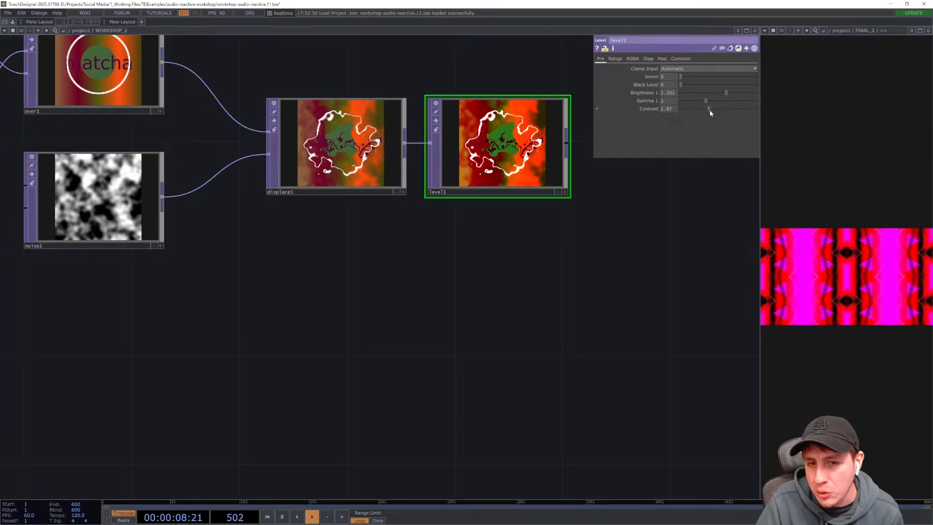
pyautogui.moveTo(711, 110); pyautogui.dragTo(710, 109)
# - Inspect the Level TOP's Post page settings, including opacity
pyautogui.moveTo(581, 297); pyautogui.dragTo(548, 331)
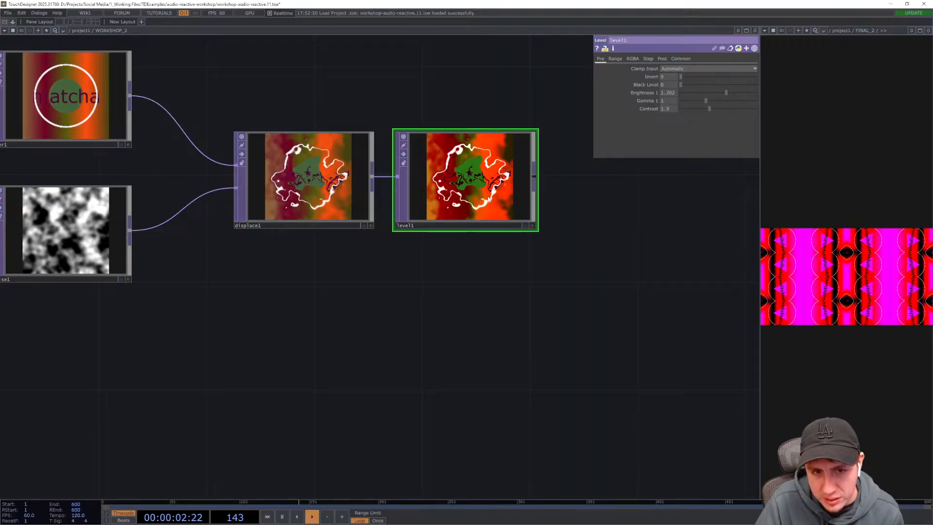
pyautogui.scroll(5, 488, 199)
pyautogui.scroll(-5, 488, 199)
pyautogui.scroll(4, 490, 198)
pyautogui.scroll(-3, 492, 196)
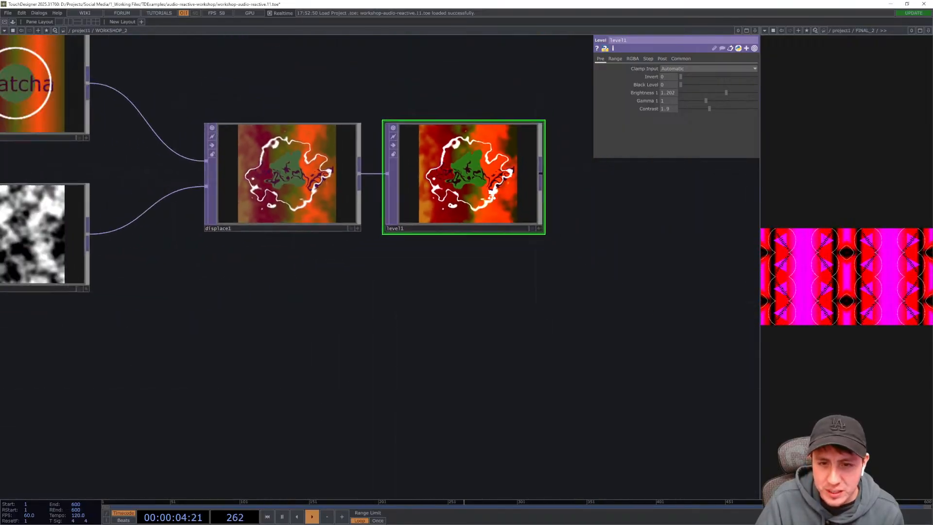
pyautogui.scroll(-2, 506, 206)
pyautogui.moveTo(649, 320); pyautogui.dragTo(593, 334)
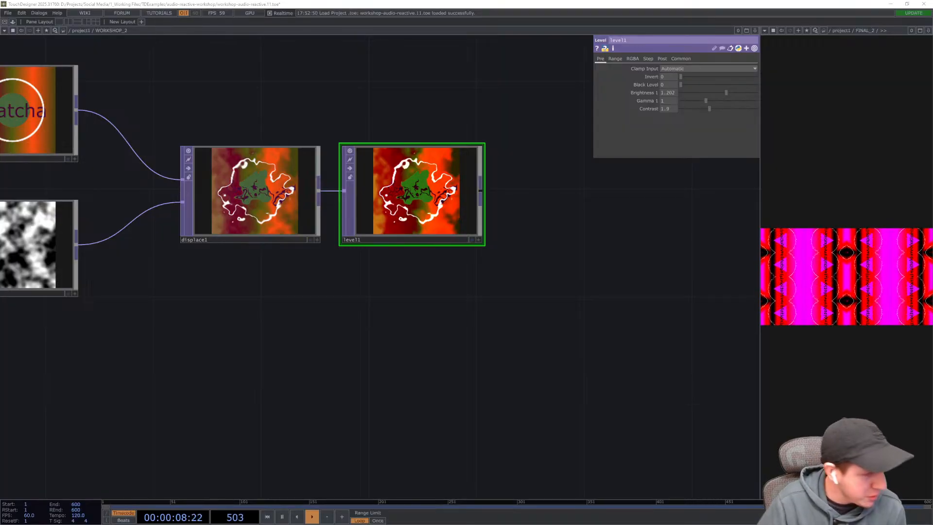
pyautogui.click(664, 58)
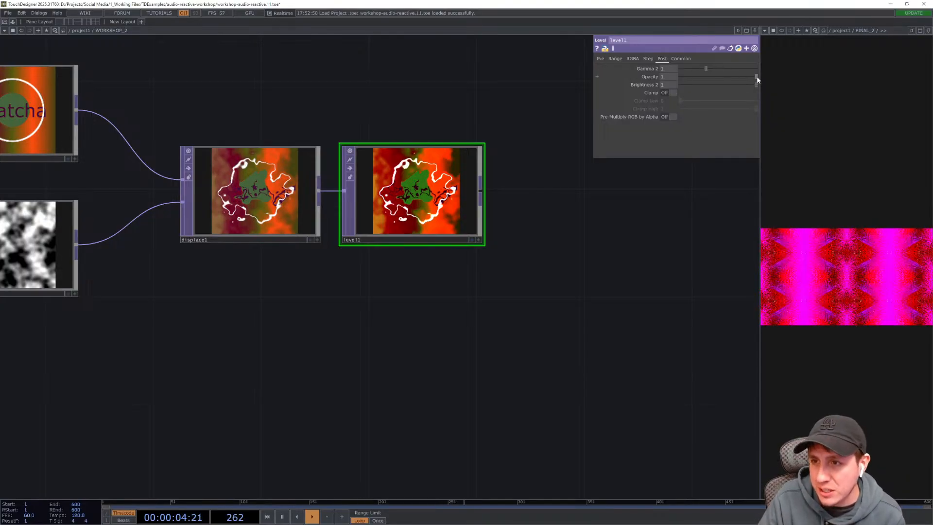
pyautogui.moveTo(756, 77)
pyautogui.mouseDown()
pyautogui.moveTo(702, 78)
pyautogui.moveTo(756, 77)
pyautogui.mouseUp()
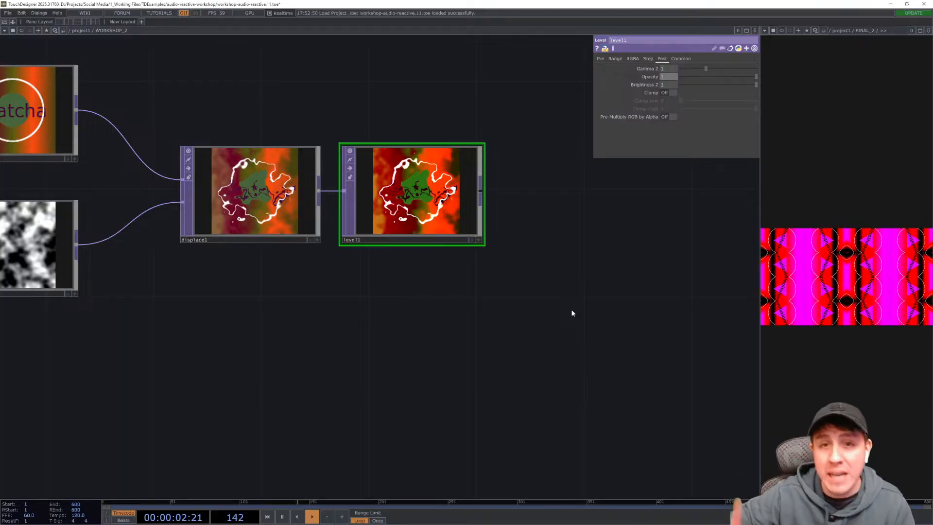
pyautogui.press('p')
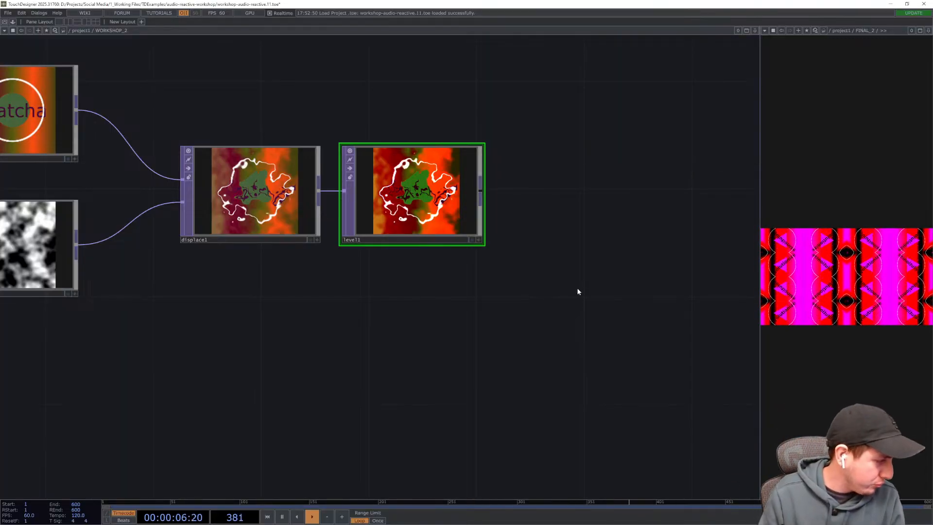
# - Add a Tile TOP connected after the Level TOP and place it to the side
pyautogui.moveTo(570, 292); pyautogui.dragTo(476, 318)
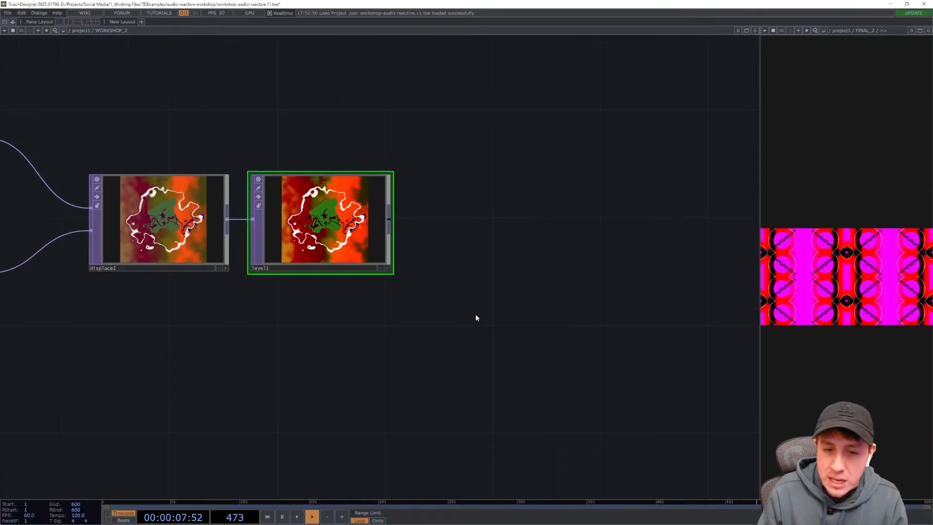
pyautogui.click(389, 218)
pyautogui.click(390, 219)
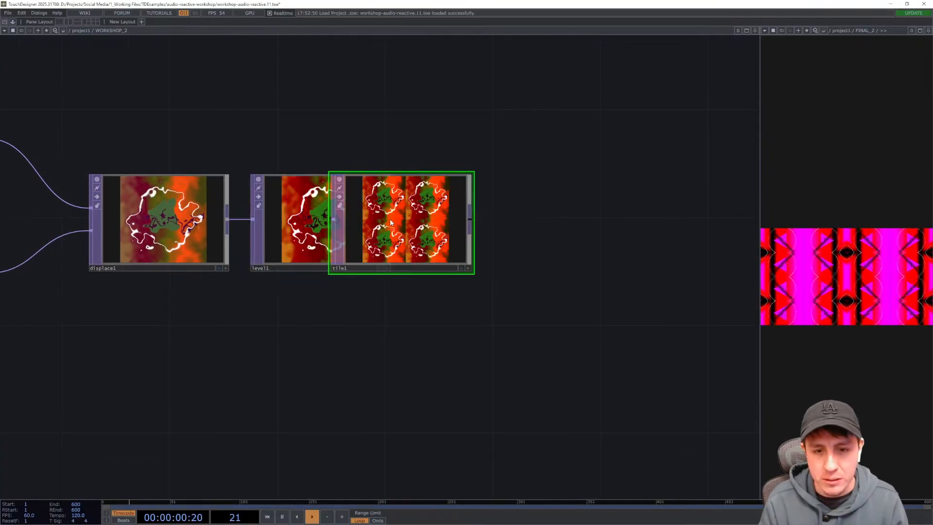
pyautogui.moveTo(390, 223); pyautogui.dragTo(517, 212)
# - Turn on Flip X and Flip Y in the Tile TOP's tile settings
pyautogui.scroll(3, 516, 211)
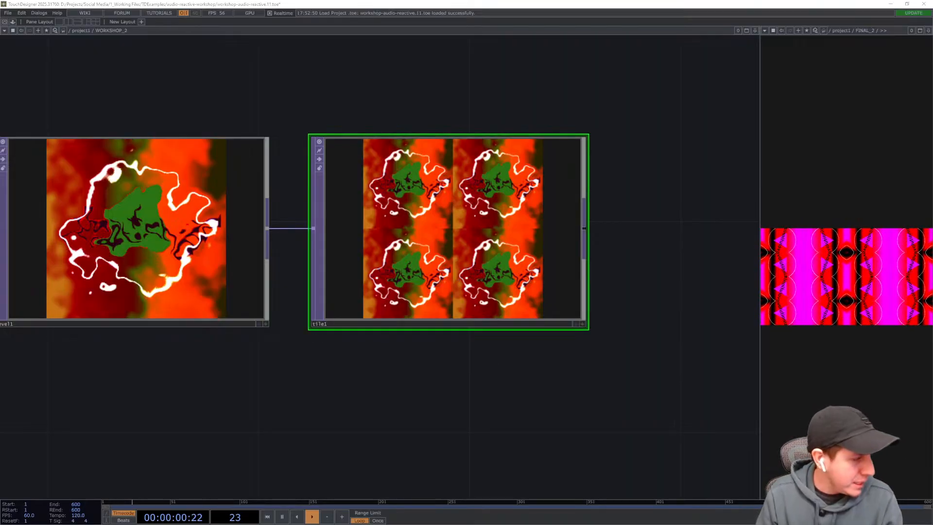
pyautogui.press('p')
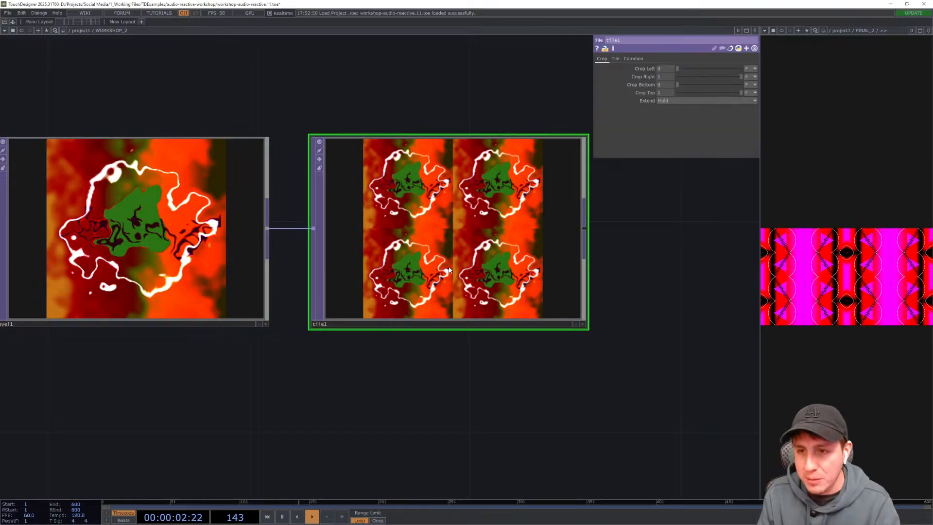
pyautogui.click(616, 59)
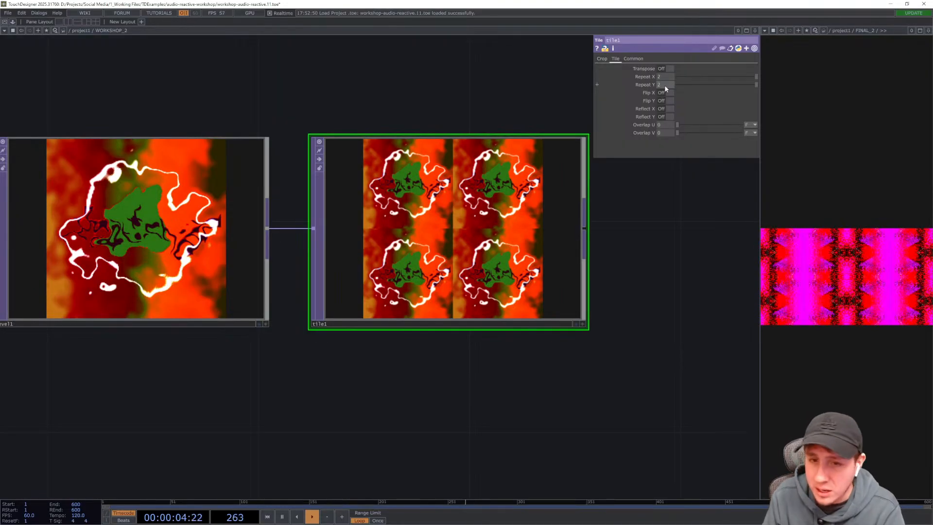
pyautogui.click(602, 58)
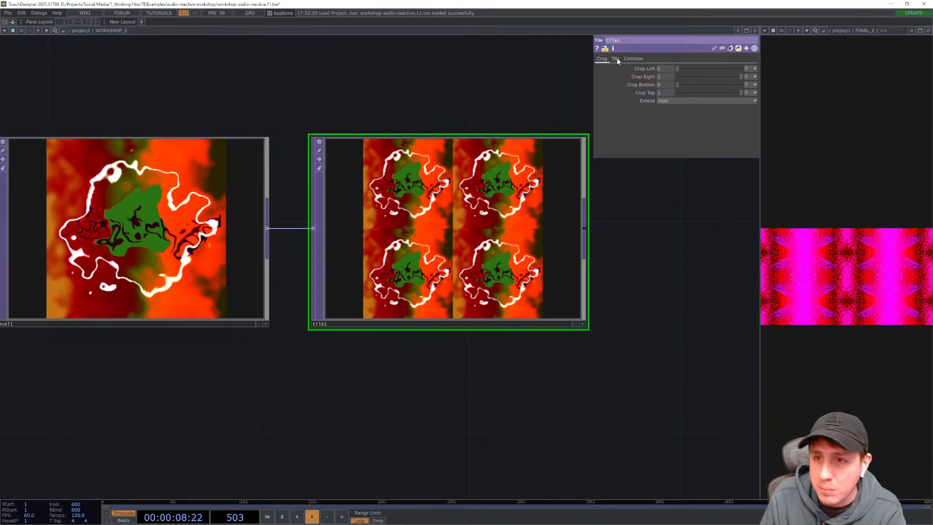
pyautogui.click(616, 59)
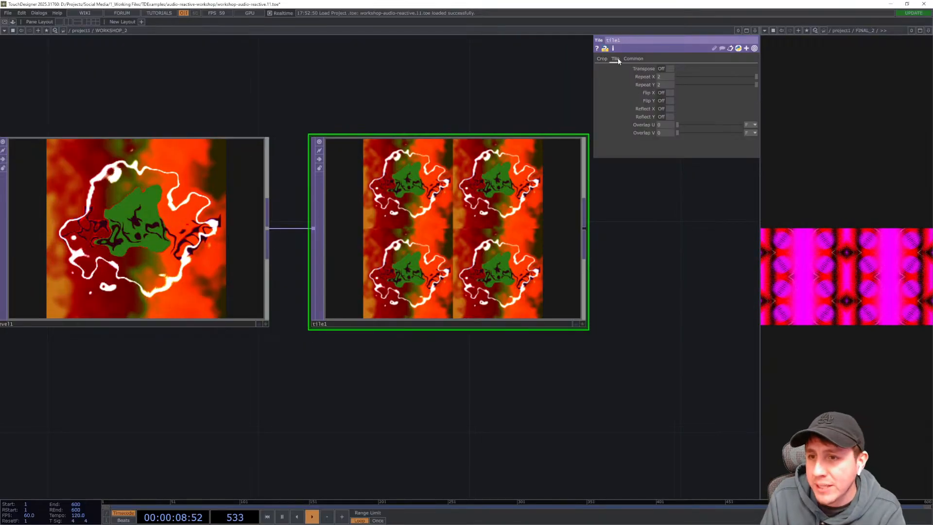
pyautogui.click(662, 92)
pyautogui.click(666, 101)
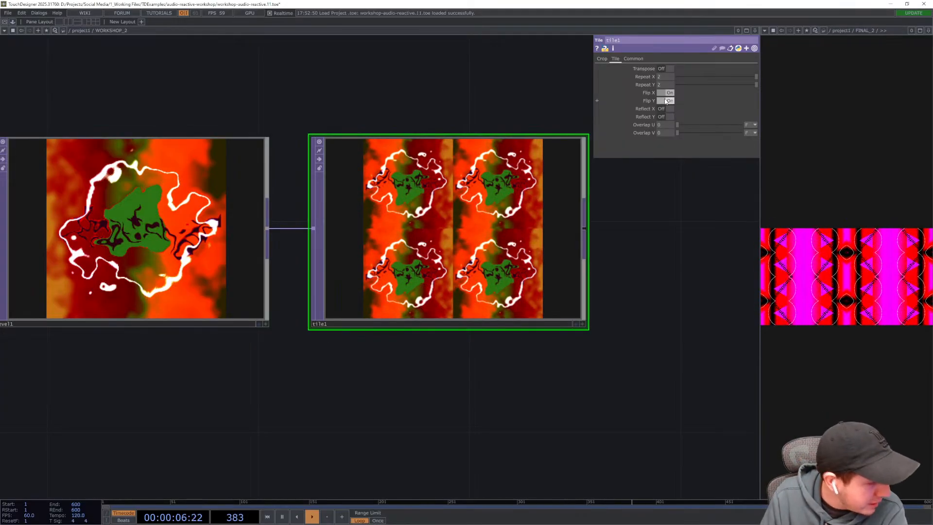
# - Turn on Reflect X and Reflect Y in the first Tile TOP's tile settings
pyautogui.click(666, 109)
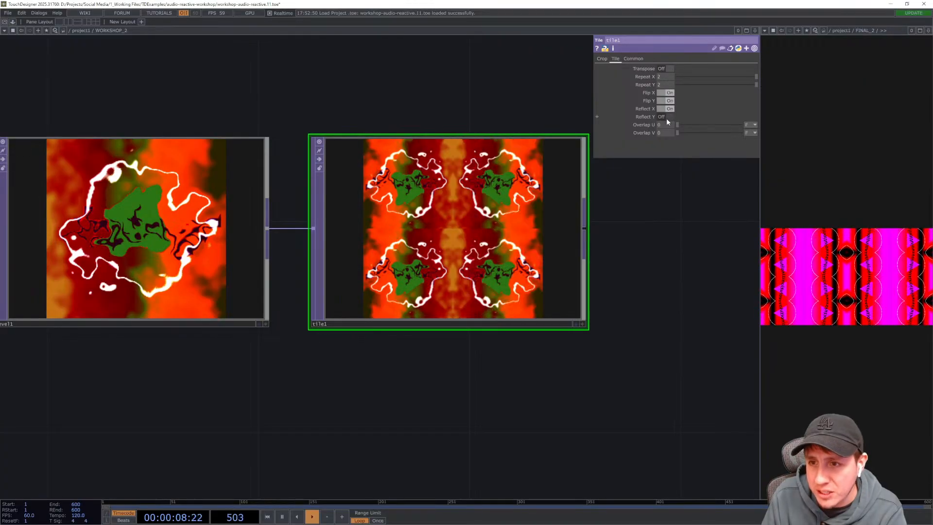
pyautogui.click(667, 118)
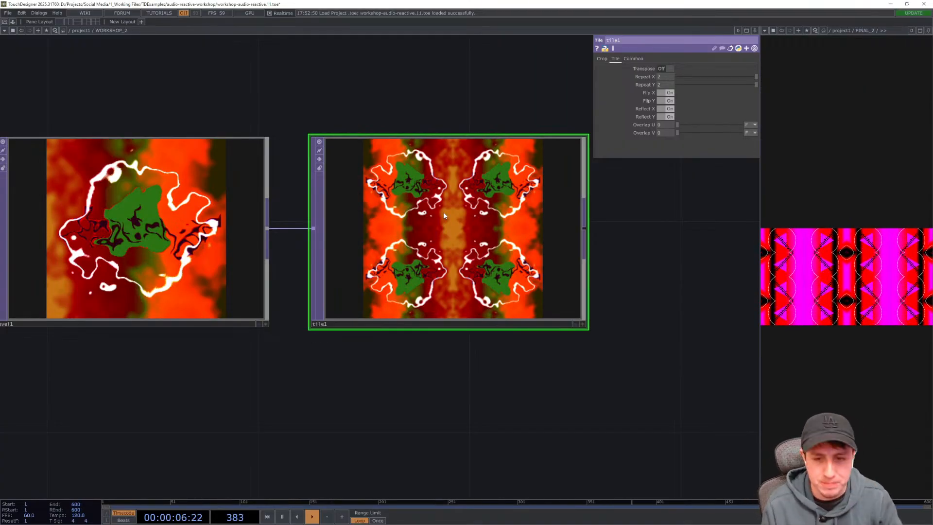
pyautogui.moveTo(683, 246); pyautogui.dragTo(543, 248)
pyautogui.scroll(-2, 542, 248)
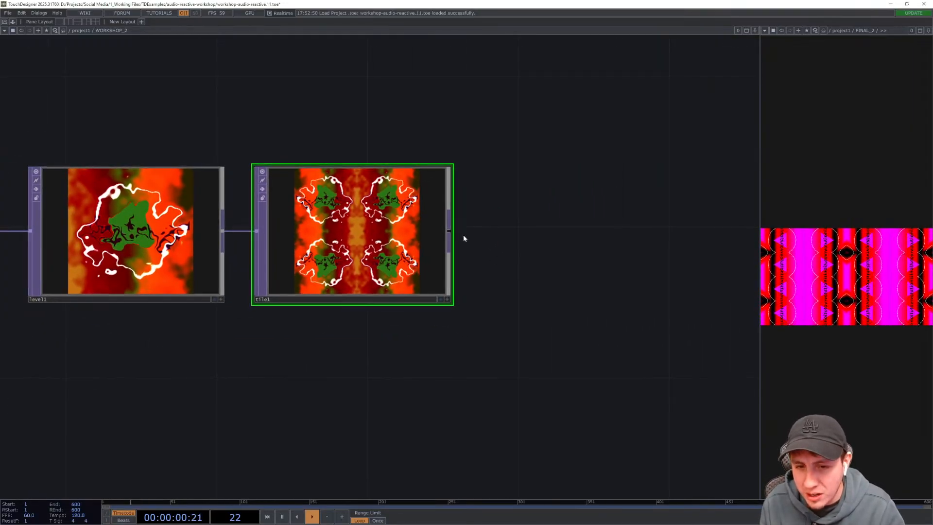
# - Add a second Tile TOP connected after the first Tile TOP and place it beside it
pyautogui.rightClick(448, 234)
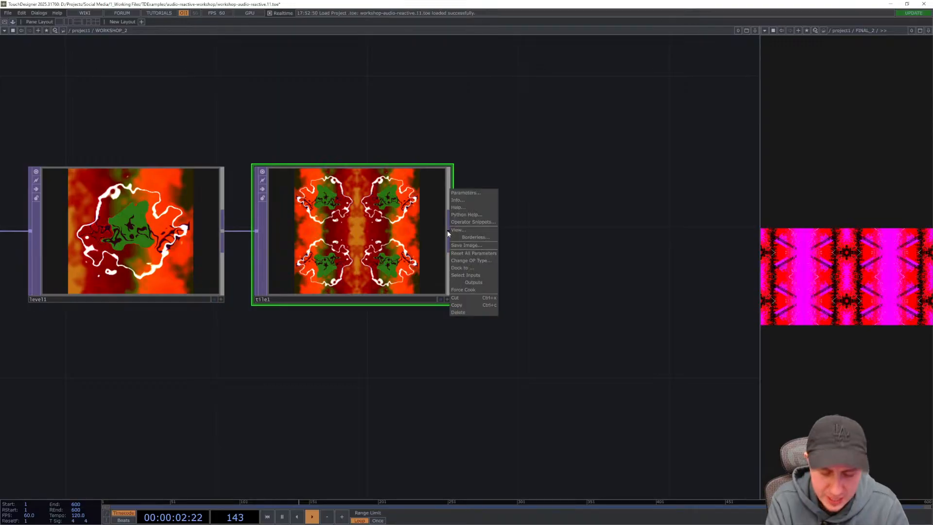
pyautogui.click(515, 201)
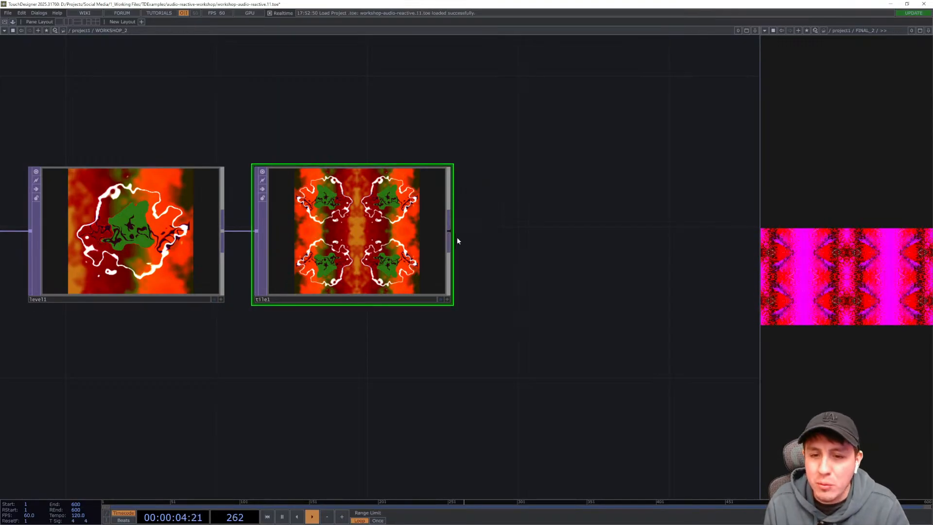
pyautogui.rightClick(451, 231)
pyautogui.write('tile')
pyautogui.press('Return')
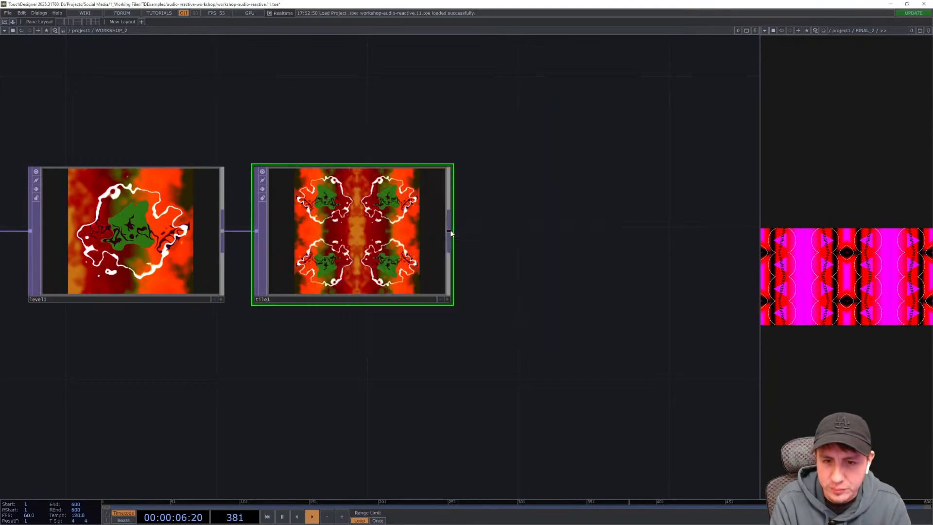
pyautogui.moveTo(451, 235); pyautogui.dragTo(527, 235)
pyautogui.moveTo(504, 341); pyautogui.dragTo(427, 347)
pyautogui.moveTo(446, 253); pyautogui.dragTo(484, 253)
pyautogui.moveTo(494, 364); pyautogui.dragTo(444, 366)
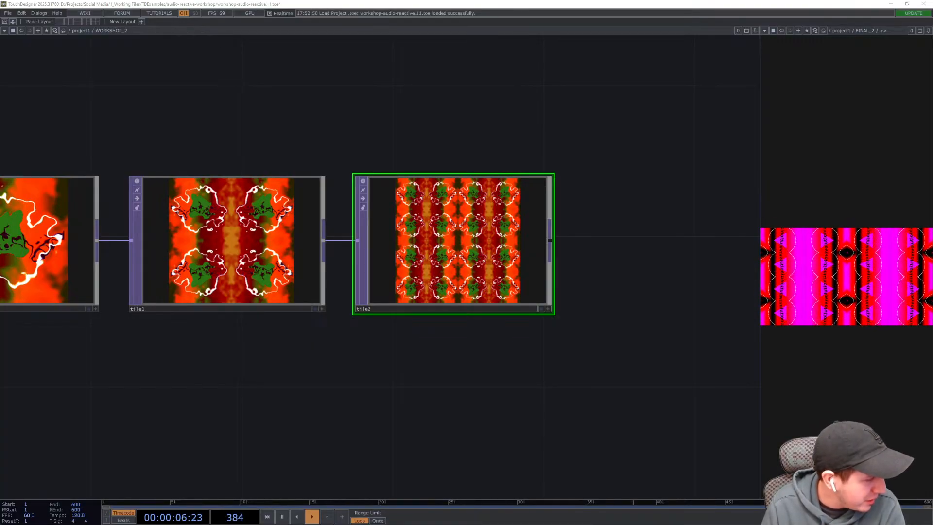
pyautogui.moveTo(548, 352); pyautogui.dragTo(521, 369)
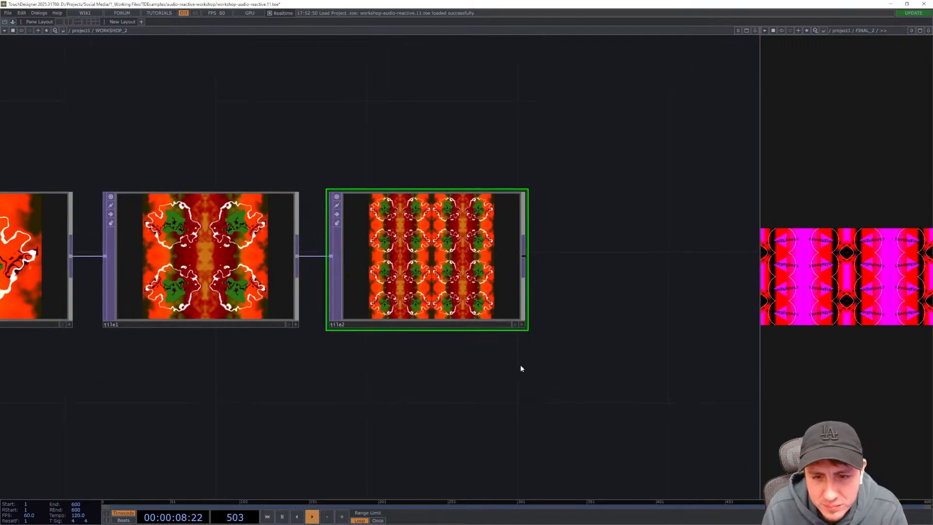
pyautogui.moveTo(529, 428); pyautogui.dragTo(481, 426)
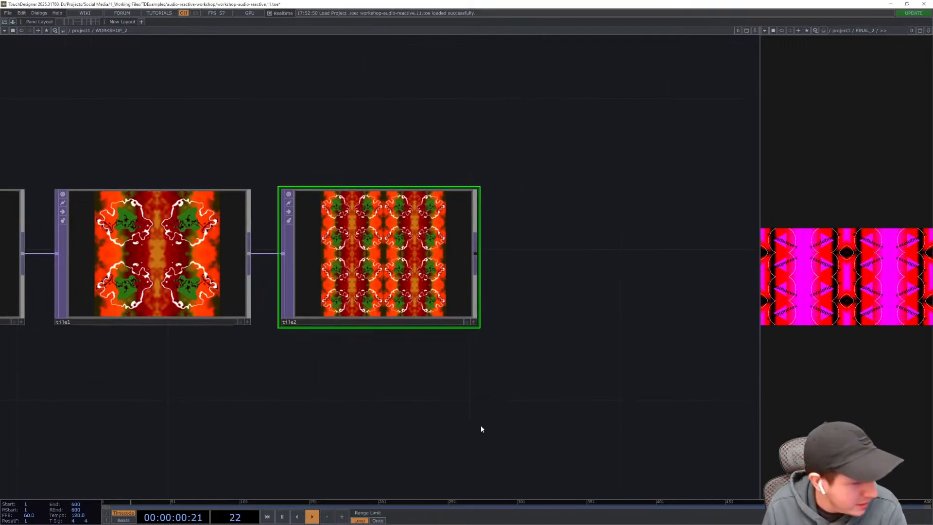
# - Turn on Flip X, Flip Y, Reflect X and Reflect Y in the second Tile TOP's tile settings
pyautogui.press('p')
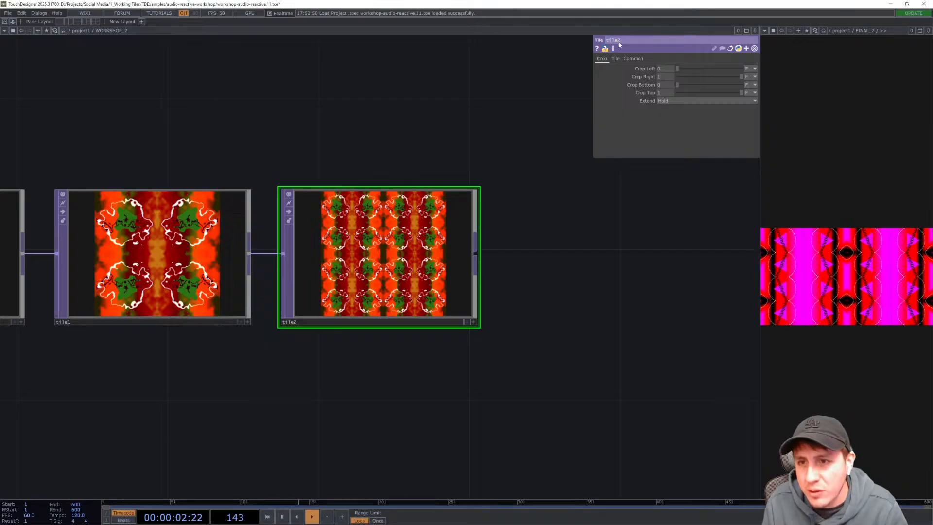
pyautogui.click(615, 59)
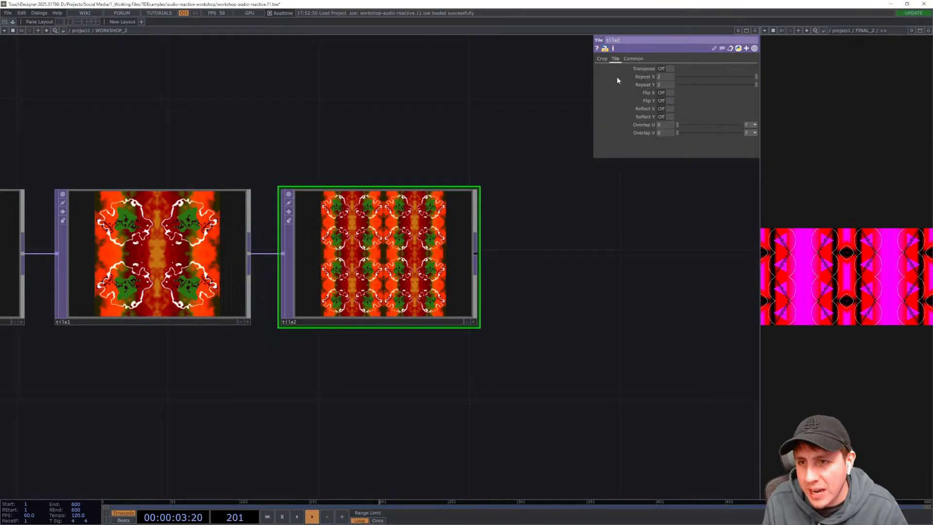
pyautogui.click(664, 93)
pyautogui.click(664, 101)
pyautogui.click(664, 109)
pyautogui.click(664, 116)
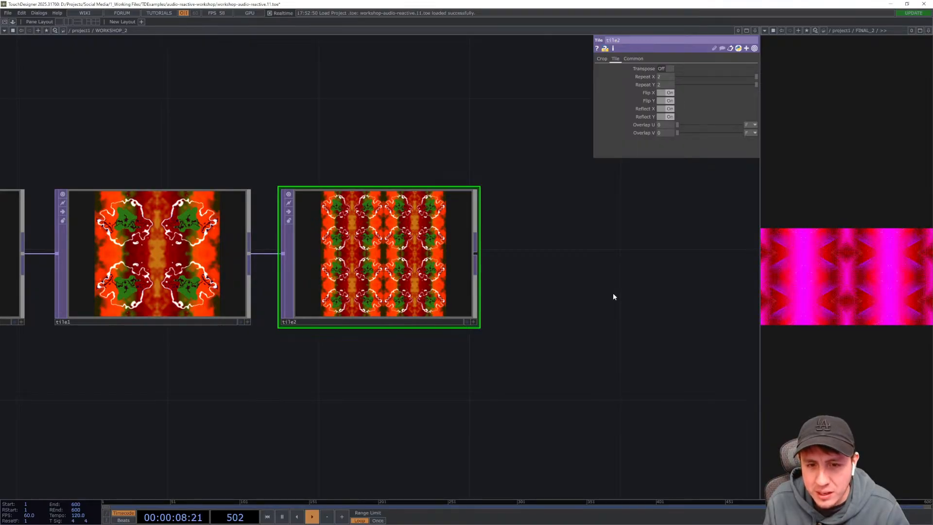
pyautogui.moveTo(549, 327); pyautogui.dragTo(537, 308)
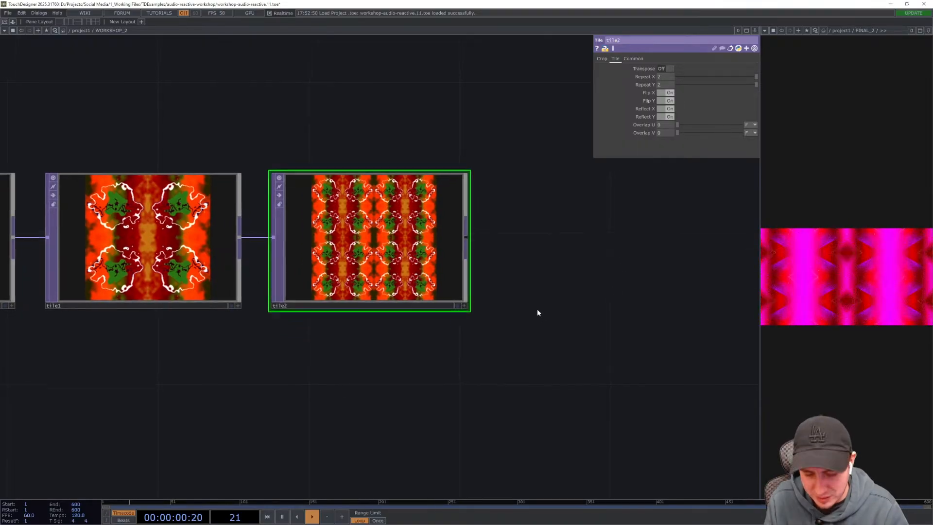
# - Add a Null TOP connected after the second Tile TOP and place it at the end of the chain
pyautogui.press('p')
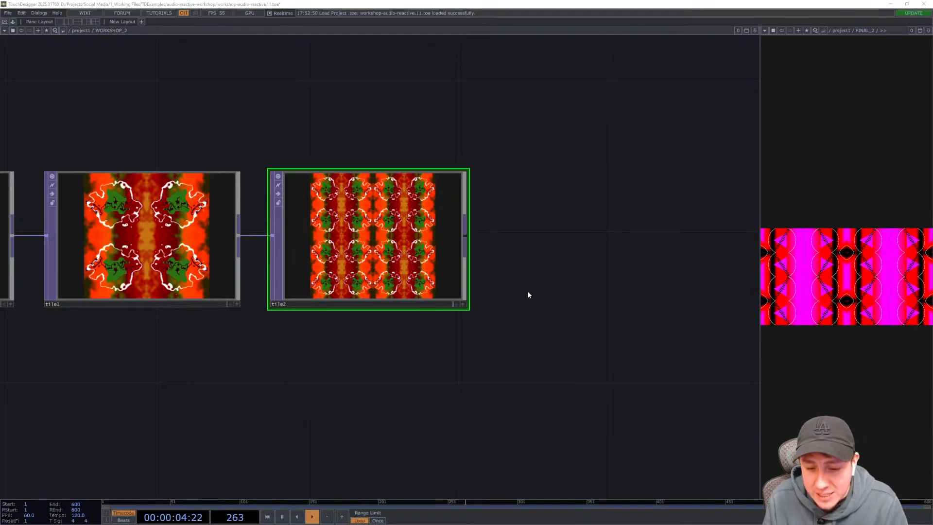
pyautogui.press('Tab')
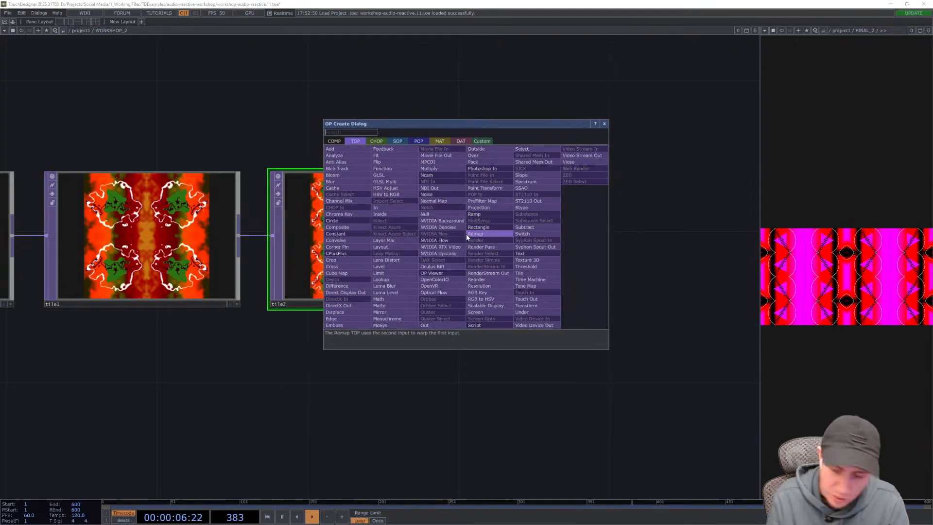
pyautogui.write('null')
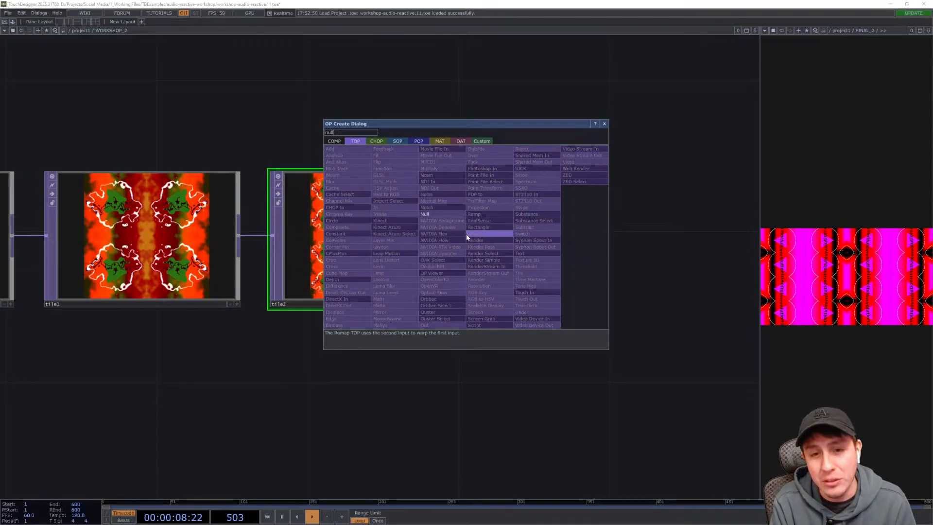
pyautogui.press('Return')
pyautogui.moveTo(466, 235); pyautogui.dragTo(584, 259)
pyautogui.moveTo(597, 344); pyautogui.dragTo(566, 346)
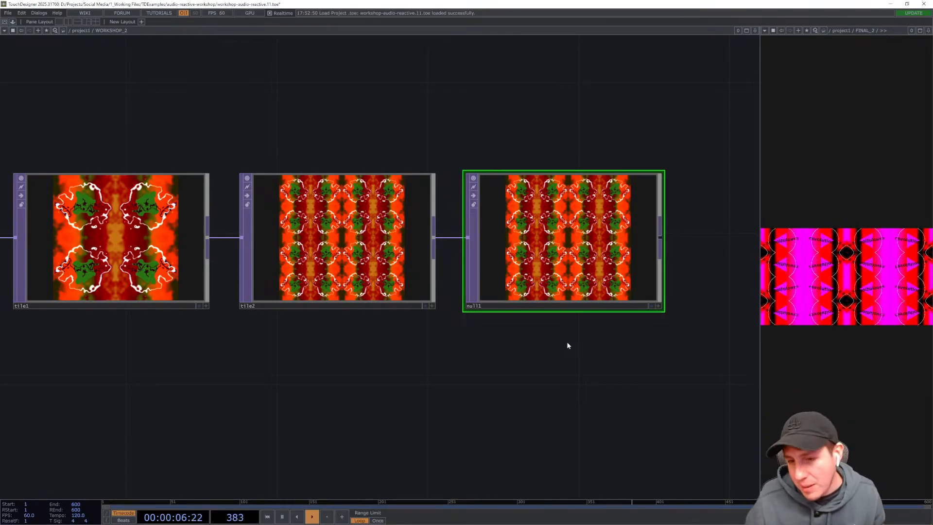
# - Examine the whole network chain from the Lookup TOP through the displace, level, tile and null operators
pyautogui.scroll(-10, 492, 344)
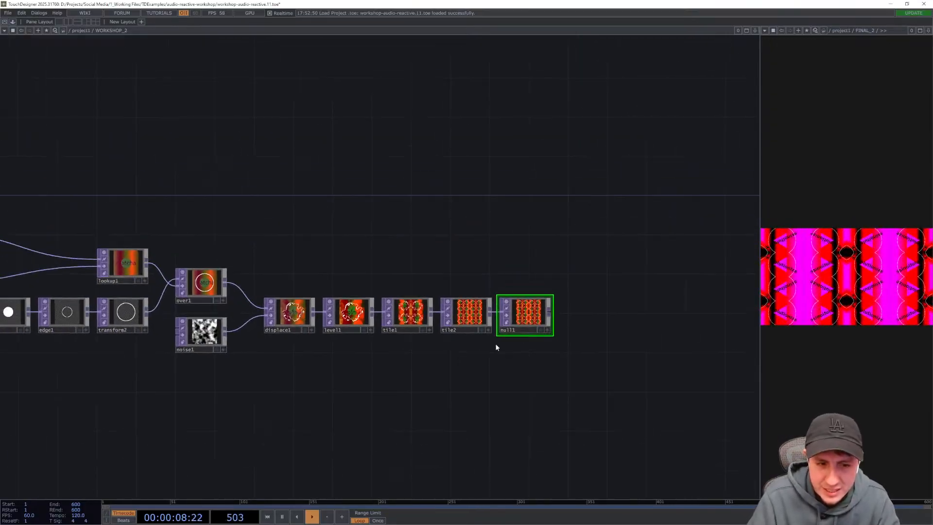
pyautogui.moveTo(537, 214); pyautogui.dragTo(618, 197)
pyautogui.moveTo(535, 215); pyautogui.dragTo(644, 208)
pyautogui.moveTo(516, 178); pyautogui.dragTo(570, 173)
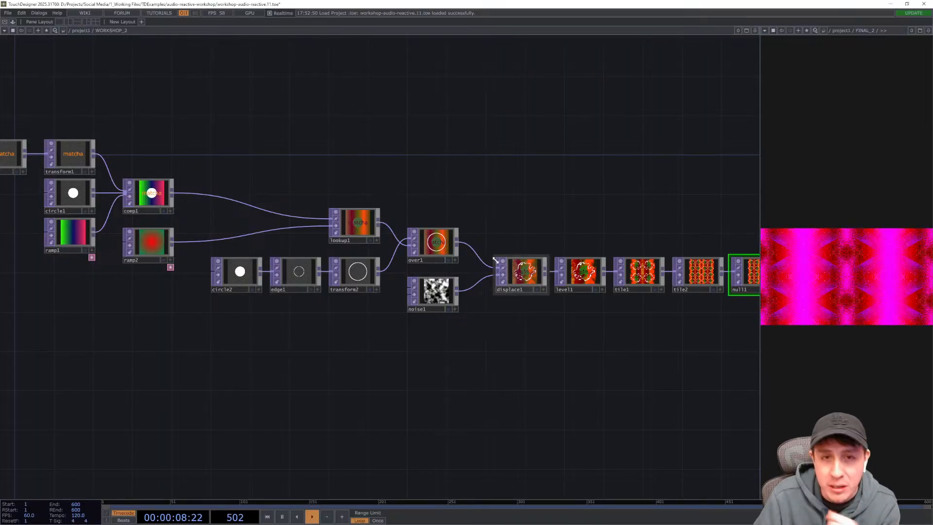
pyautogui.click(356, 229)
pyautogui.scroll(3, 355, 229)
pyautogui.scroll(1, 359, 238)
pyautogui.moveTo(476, 398); pyautogui.dragTo(350, 352)
pyautogui.click(429, 304)
pyautogui.scroll(-2, 350, 352)
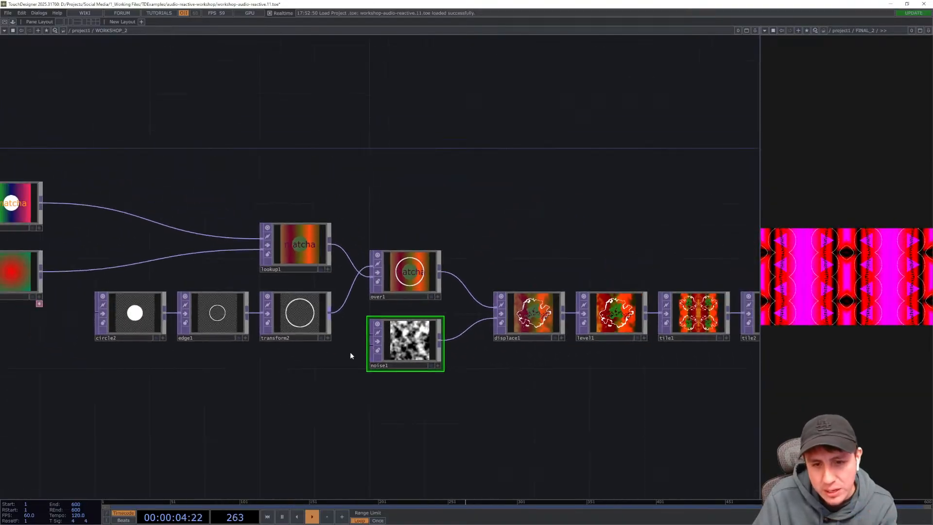
pyautogui.click(511, 305)
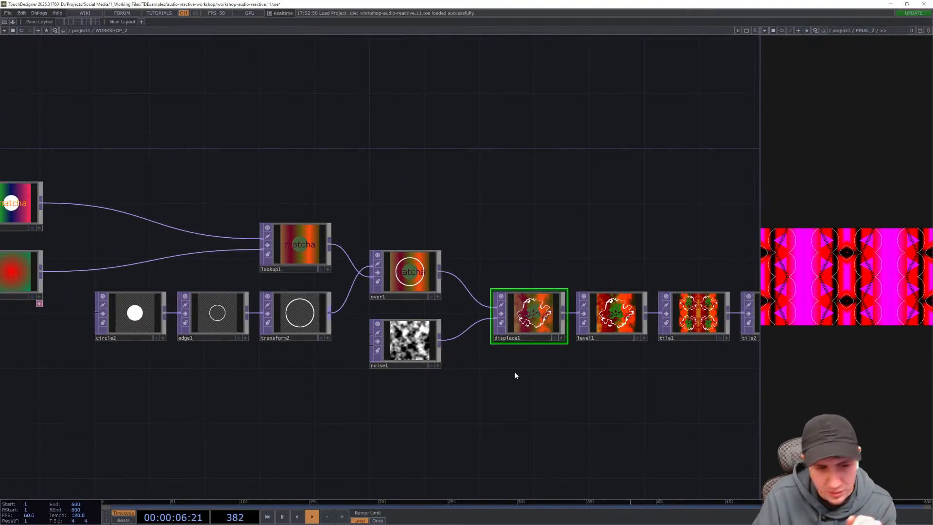
pyautogui.moveTo(518, 388); pyautogui.dragTo(571, 395)
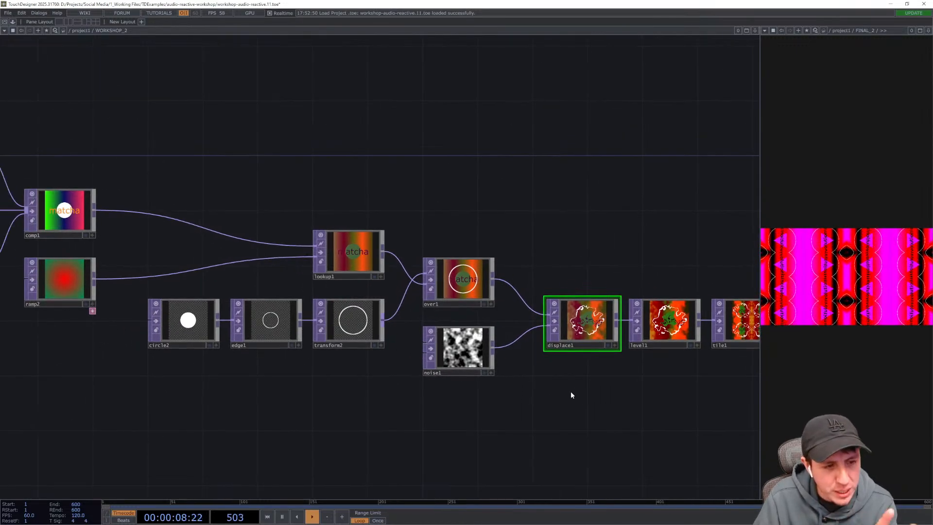
pyautogui.click(355, 261)
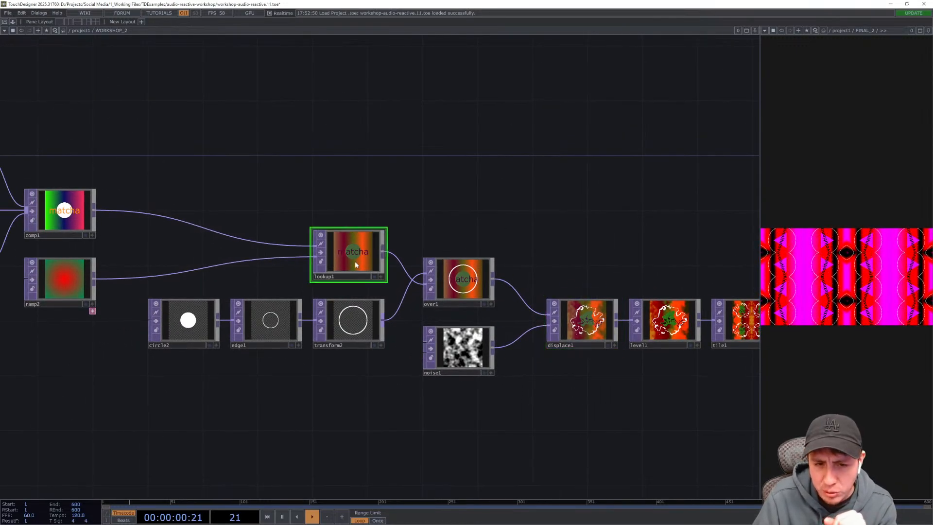
pyautogui.moveTo(532, 205); pyautogui.dragTo(476, 181)
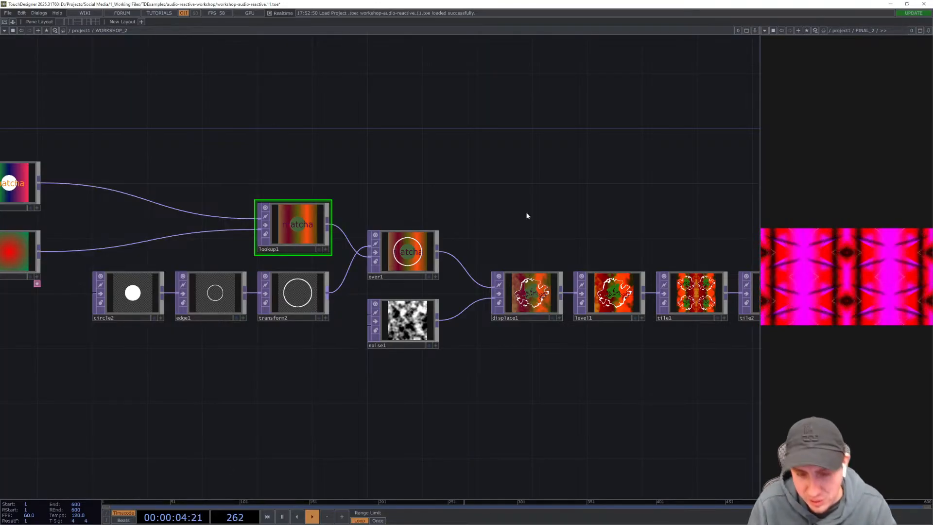
pyautogui.moveTo(299, 141); pyautogui.dragTo(262, 137)
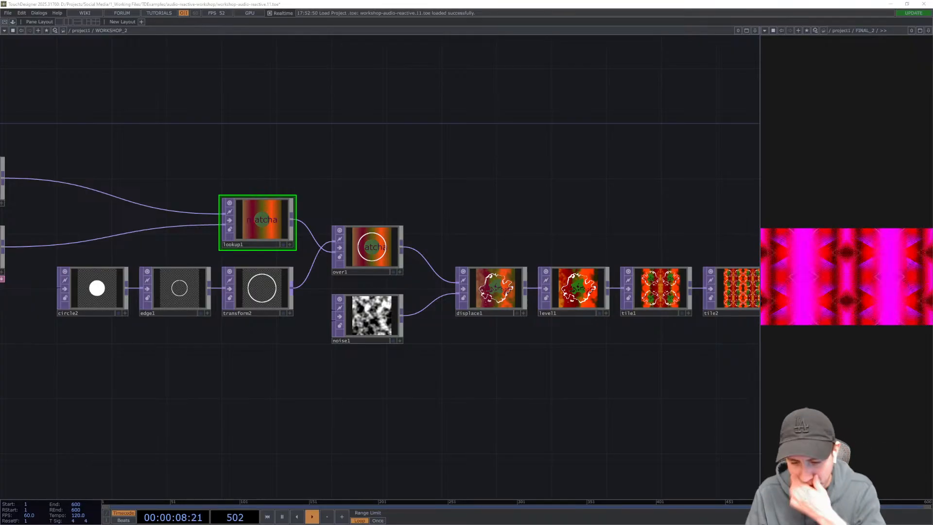
# - Pause the timeline playback
pyautogui.press('space')
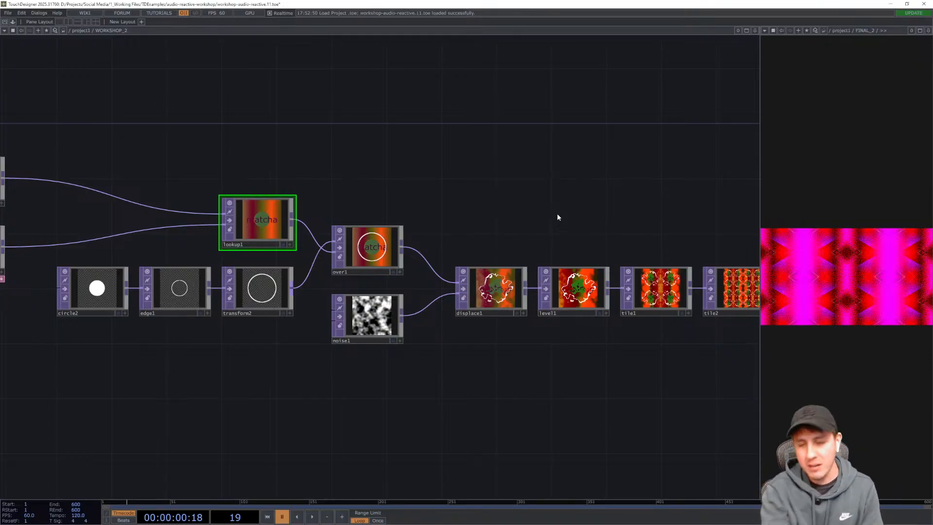
pyautogui.moveTo(319, 170); pyautogui.dragTo(542, 174)
pyautogui.moveTo(457, 153); pyautogui.dragTo(523, 177)
pyautogui.scroll(-5, 527, 182)
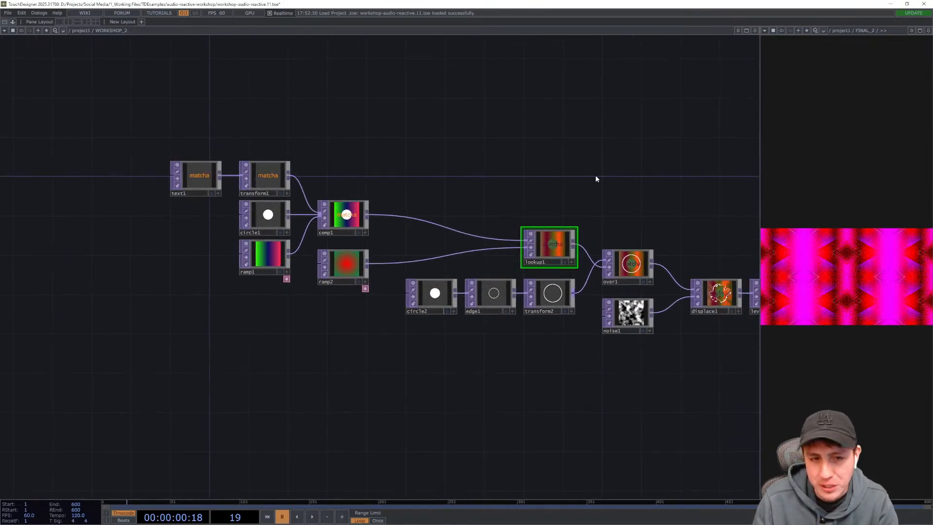
pyautogui.moveTo(535, 405)
pyautogui.mouseDown()
pyautogui.moveTo(316, 402)
pyautogui.moveTo(376, 403)
pyautogui.moveTo(365, 402)
pyautogui.mouseUp()
pyautogui.moveTo(471, 395); pyautogui.dragTo(452, 404)
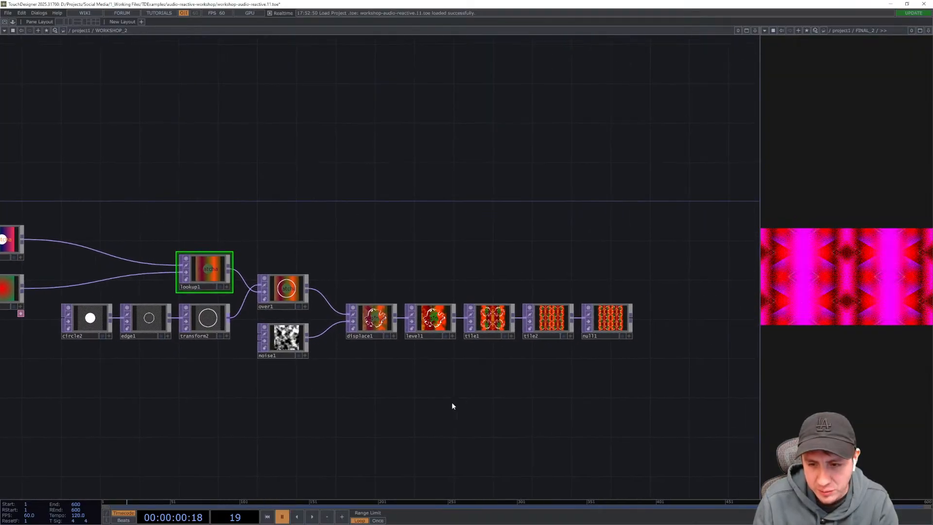
pyautogui.moveTo(583, 384); pyautogui.dragTo(555, 391)
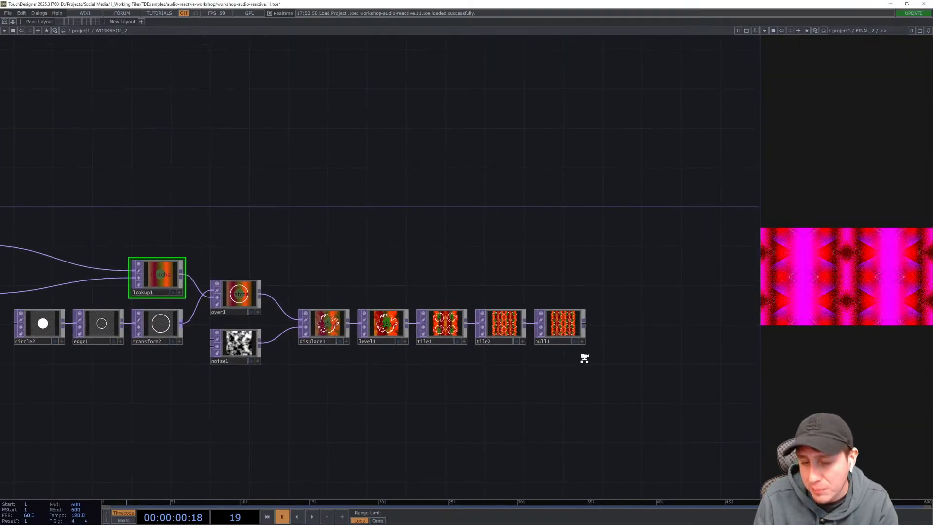
pyautogui.scroll(4, 583, 358)
# - Split the side pane, point the lower pane at WORKSHOP_2 beneath FINAL_2 for comparison, and widen the panes
pyautogui.click(576, 328)
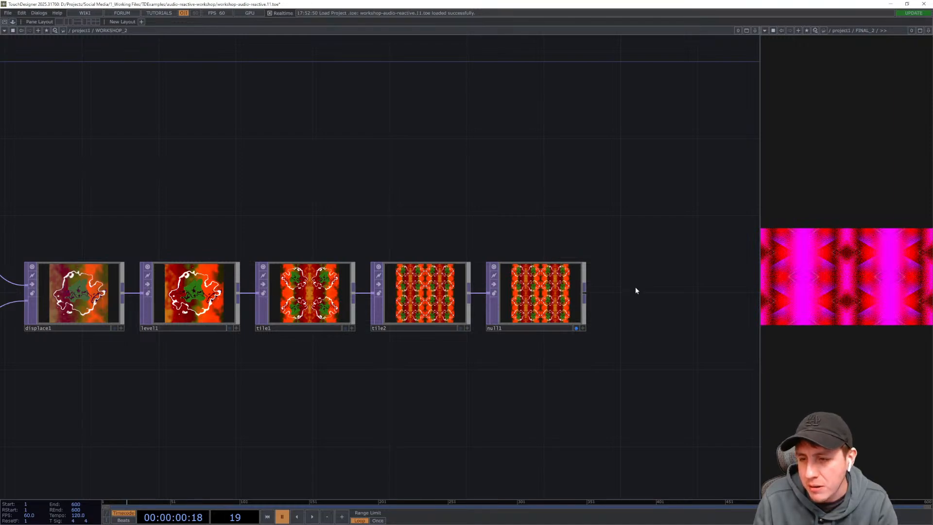
pyautogui.click(765, 31)
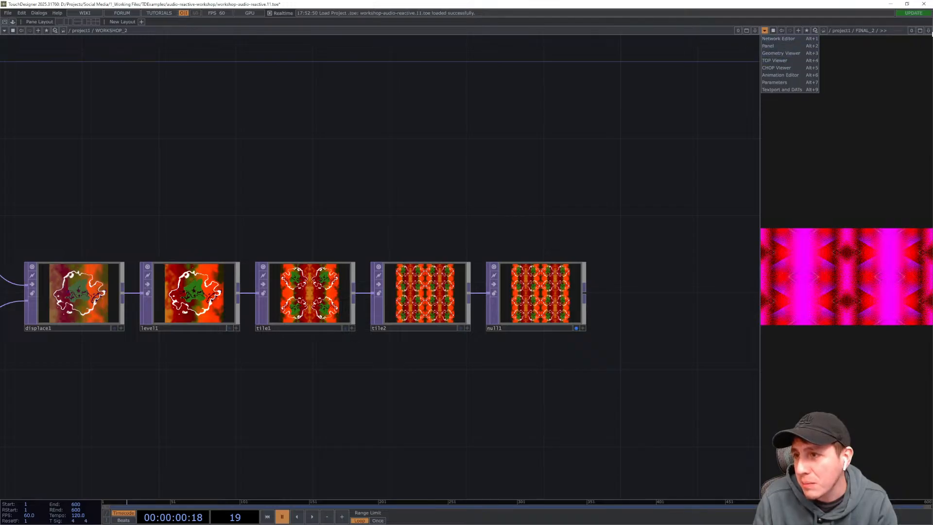
pyautogui.click(929, 30)
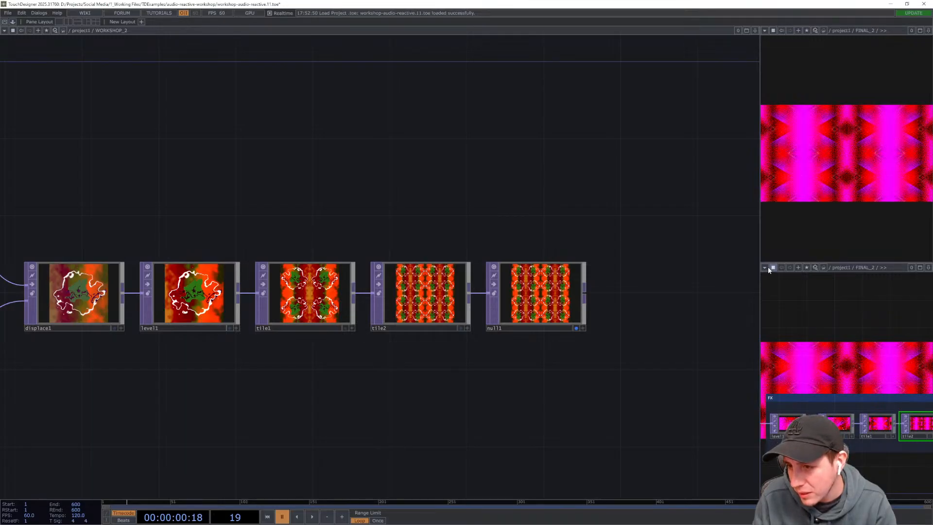
pyautogui.click(768, 267)
pyautogui.click(775, 305)
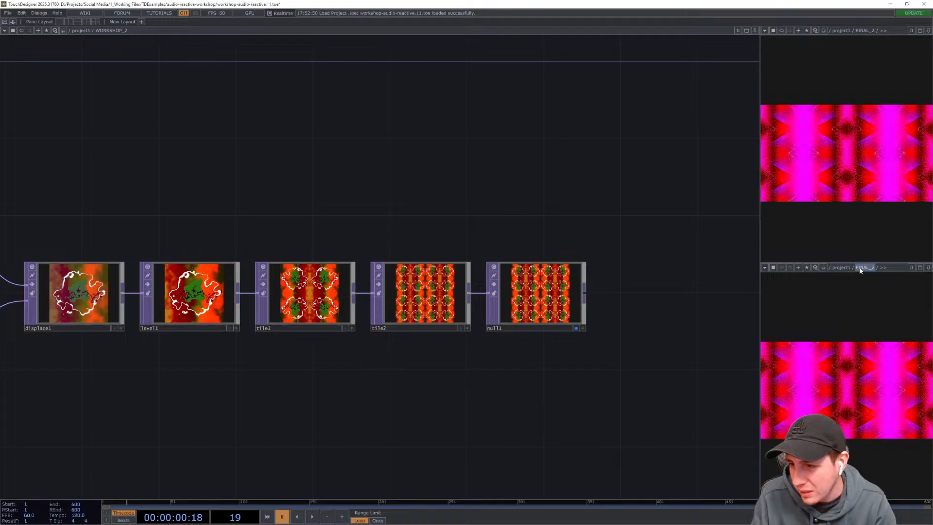
pyautogui.click(841, 268)
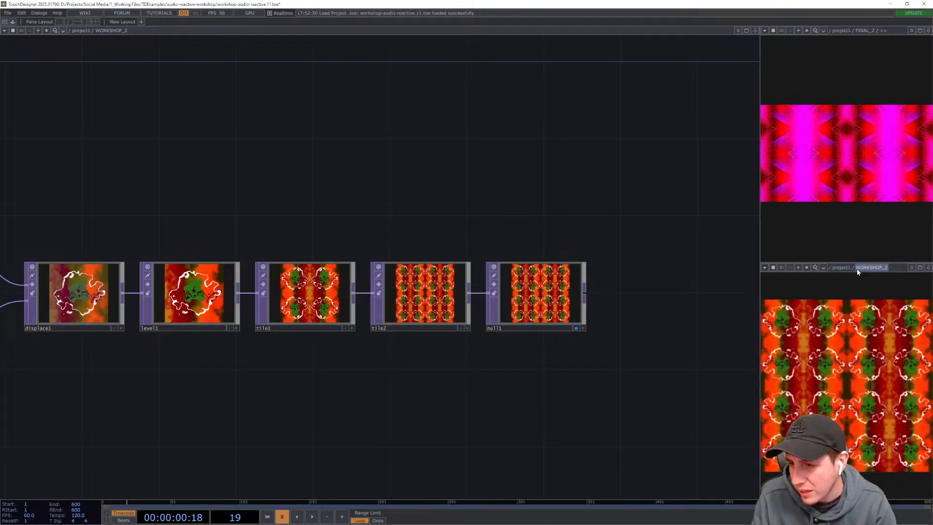
pyautogui.moveTo(760, 259); pyautogui.dragTo(680, 265)
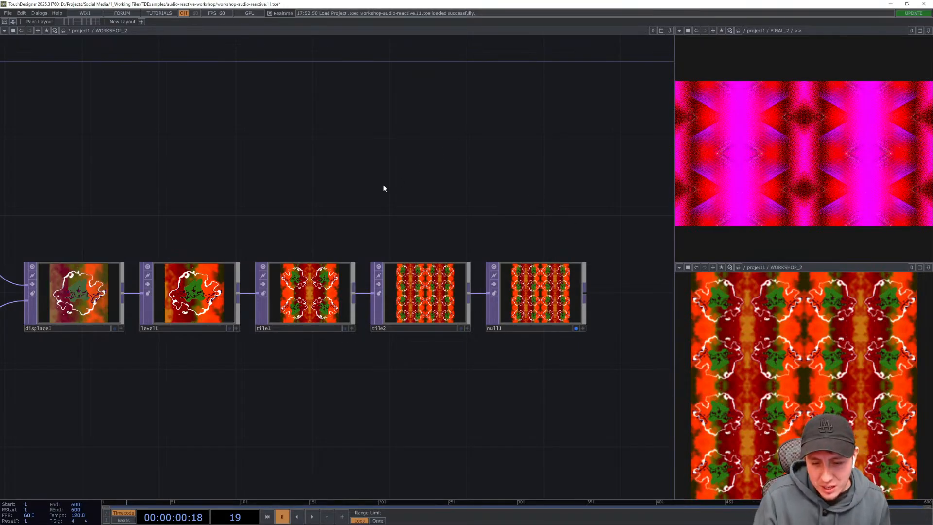
pyautogui.moveTo(383, 188); pyautogui.dragTo(440, 187, button='middle')
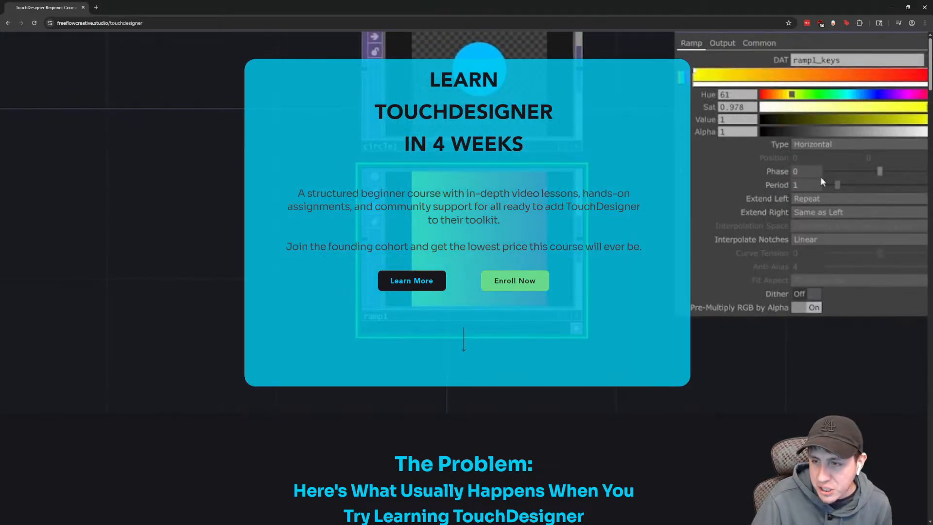
pyautogui.scroll(-6, 160, 410)
pyautogui.scroll(-2, 467, 277)
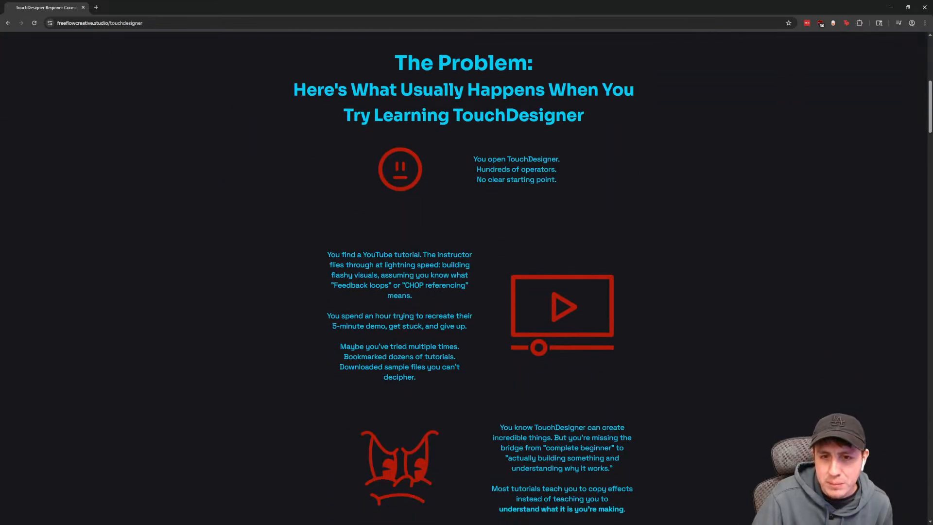
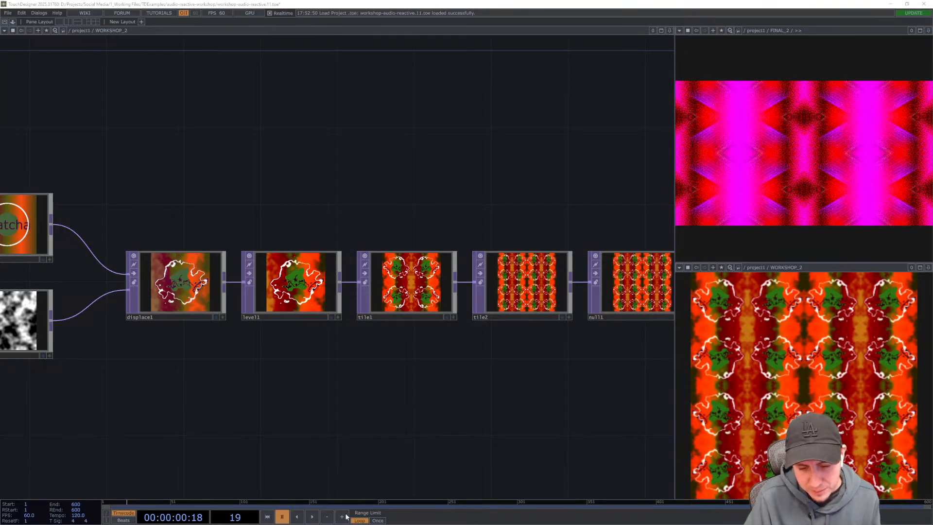
# - Examine the network back from the tile chain to the text, circle and ramp source operators
pyautogui.moveTo(313, 210); pyautogui.dragTo(464, 210)
pyautogui.scroll(-3, 465, 211)
pyautogui.moveTo(446, 363); pyautogui.dragTo(425, 360)
pyautogui.moveTo(323, 379); pyautogui.dragTo(369, 382)
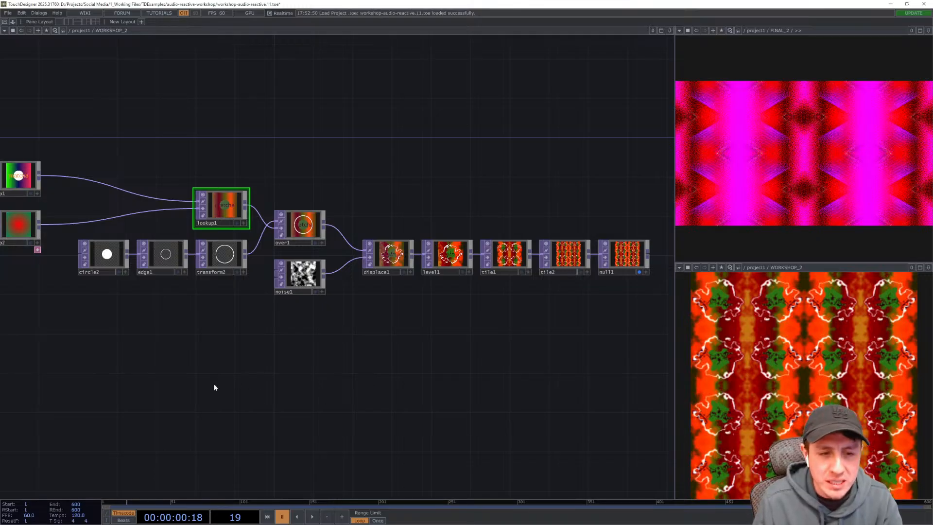
pyautogui.moveTo(237, 392); pyautogui.dragTo(451, 407)
pyautogui.moveTo(334, 425); pyautogui.dragTo(433, 477)
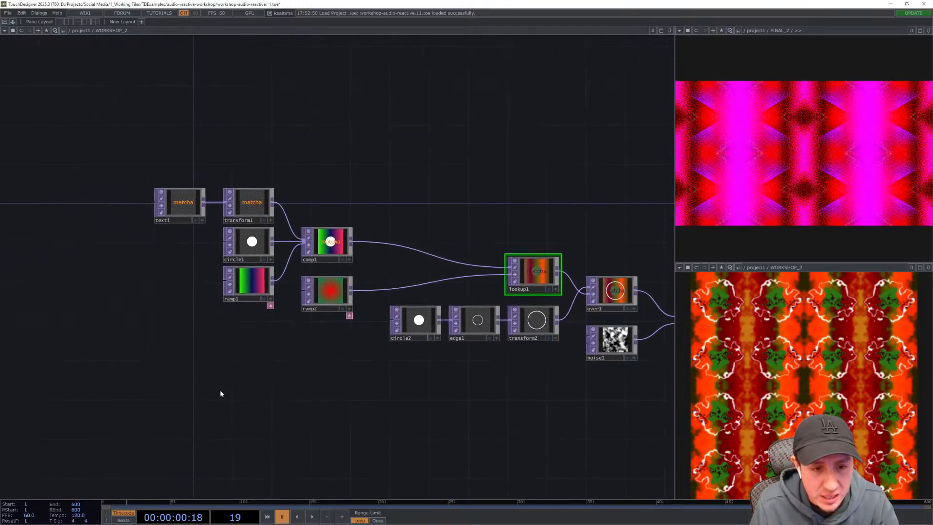
pyautogui.moveTo(220, 393); pyautogui.dragTo(256, 448)
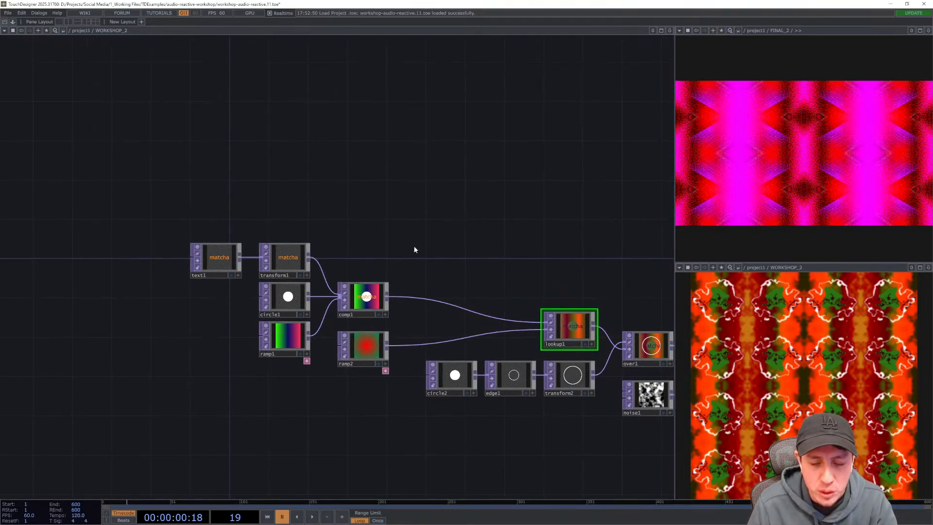
pyautogui.moveTo(381, 235); pyautogui.dragTo(438, 236)
pyautogui.scroll(5, 301, 310)
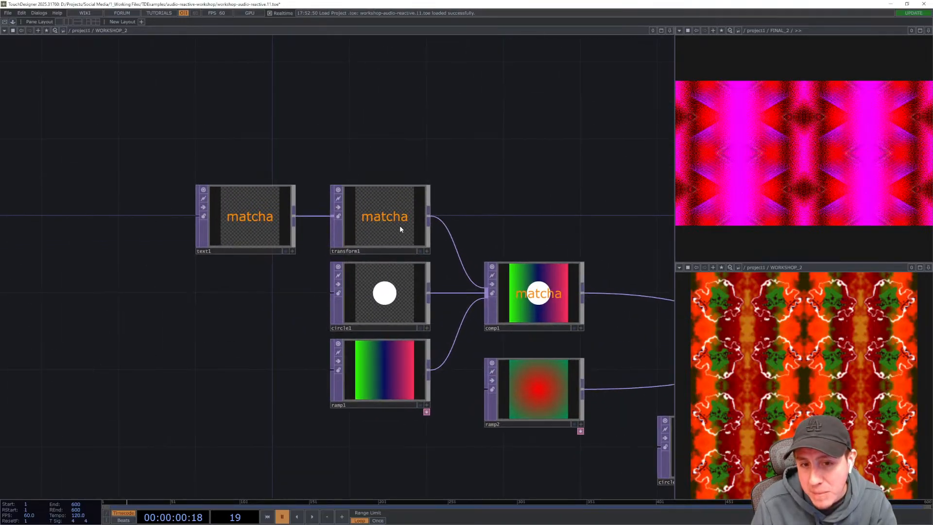
pyautogui.moveTo(434, 142); pyautogui.dragTo(435, 157)
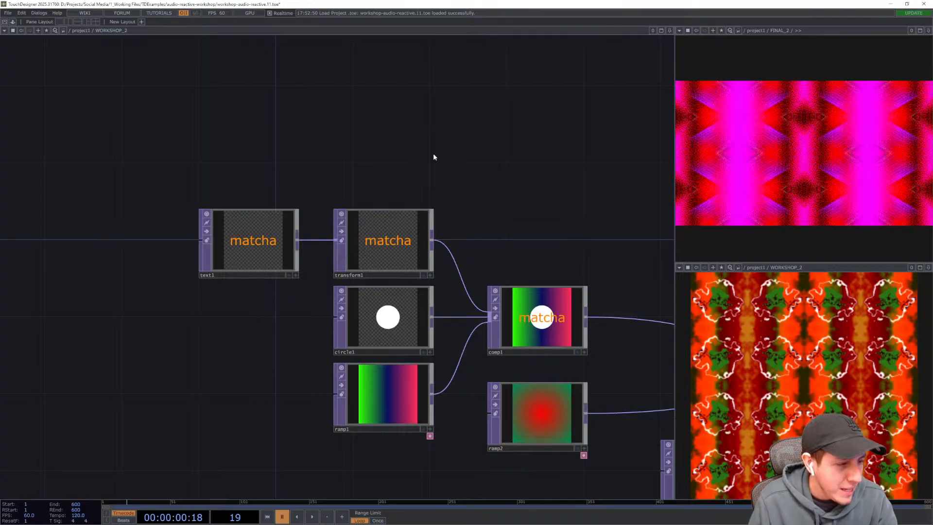
pyautogui.moveTo(380, 147); pyautogui.dragTo(377, 162)
pyautogui.press('Tab')
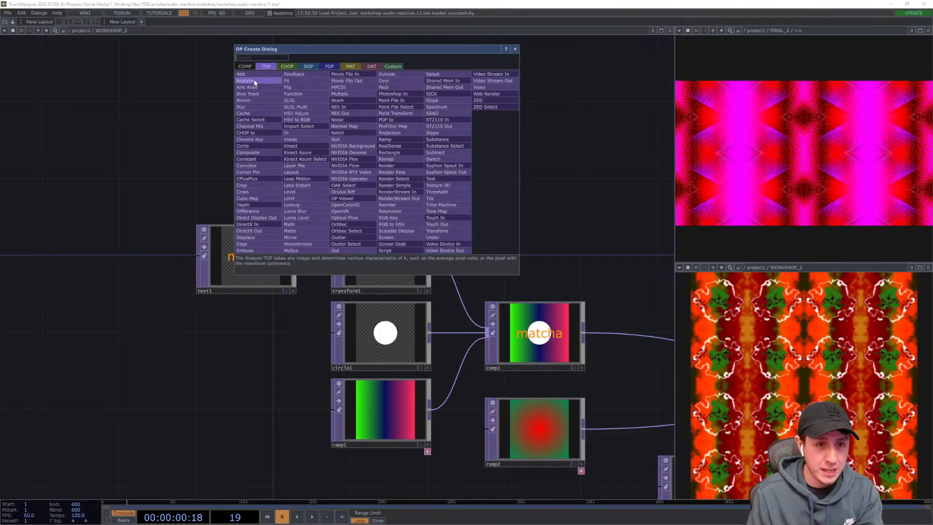
pyautogui.click(283, 67)
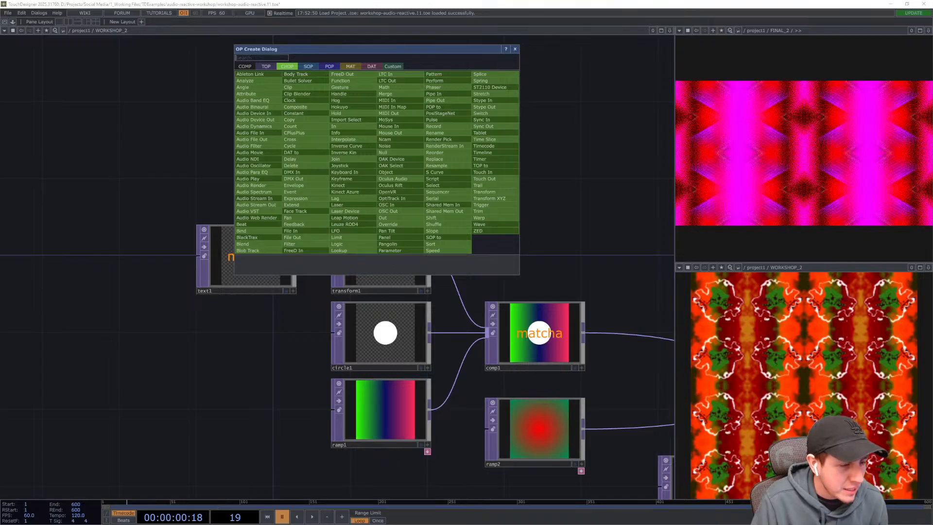
pyautogui.press('Escape')
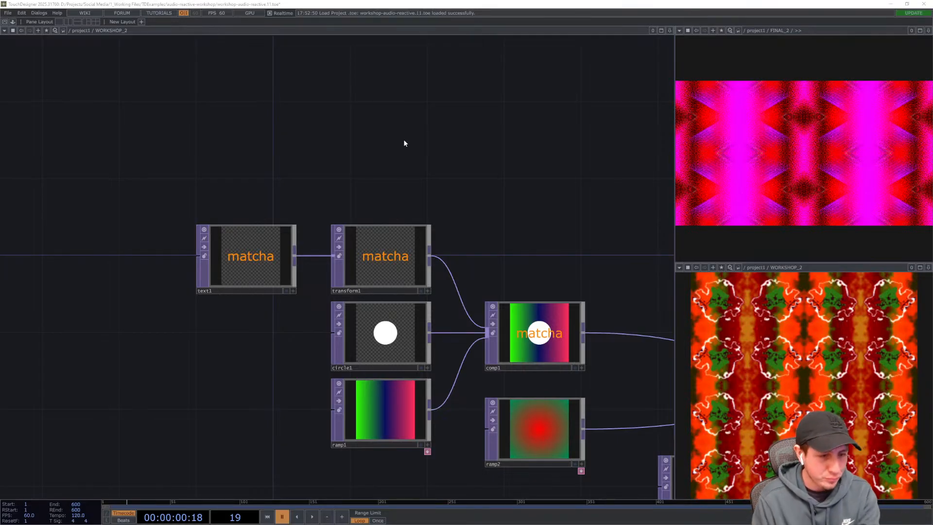
# - Add a Noise CHOP and place it above the text TOP
pyautogui.press('Tab')
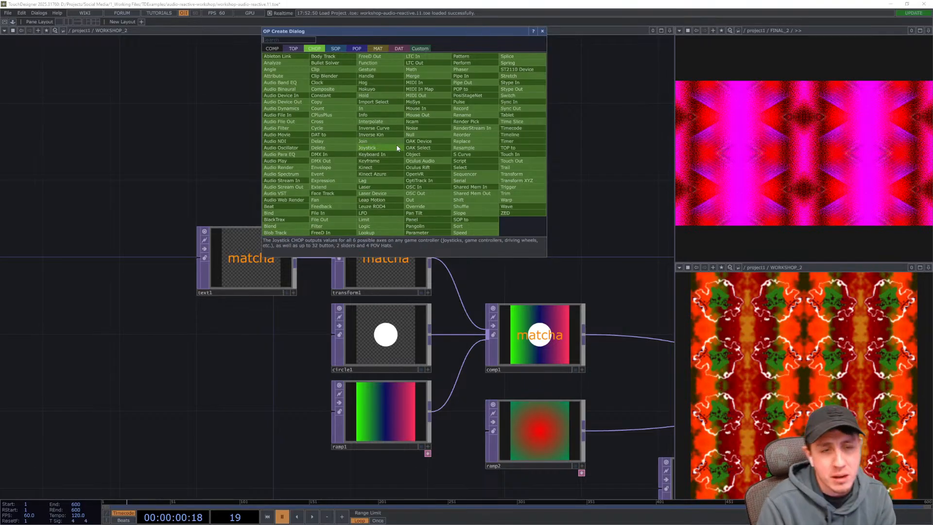
pyautogui.write('noise')
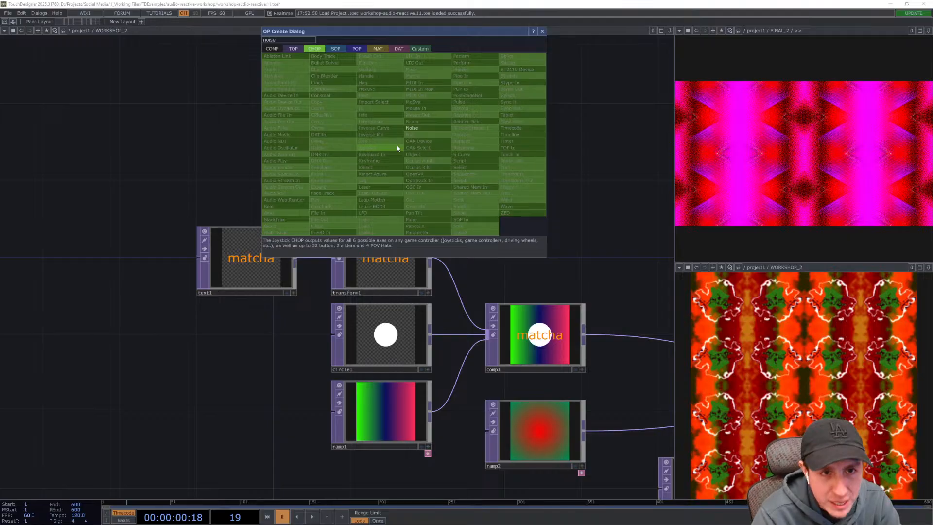
pyautogui.click(426, 128)
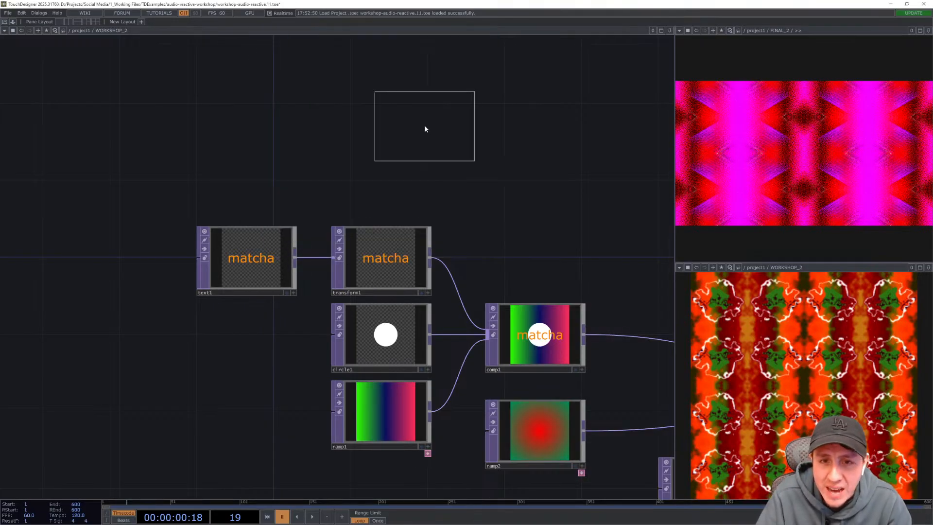
pyautogui.click(228, 165)
pyautogui.moveTo(123, 218); pyautogui.dragTo(140, 229)
pyautogui.moveTo(252, 178); pyautogui.dragTo(257, 178)
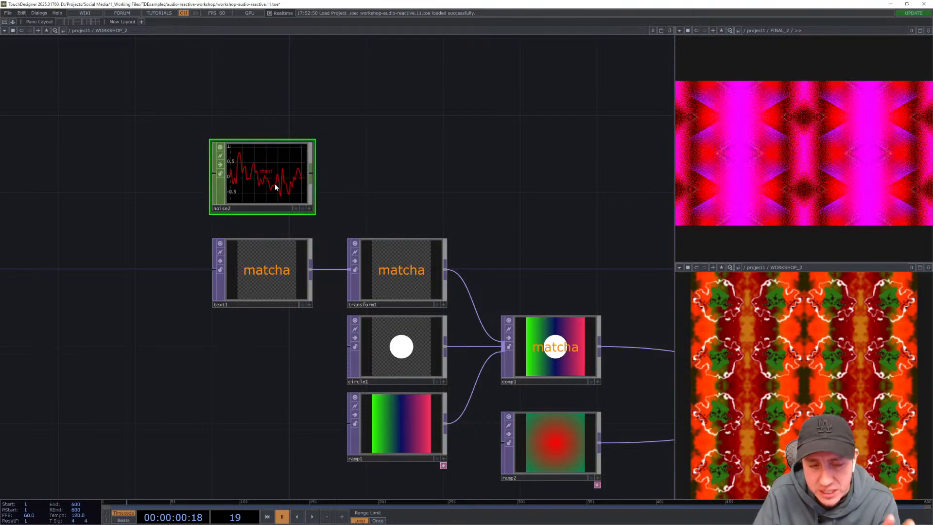
pyautogui.scroll(3, 263, 185)
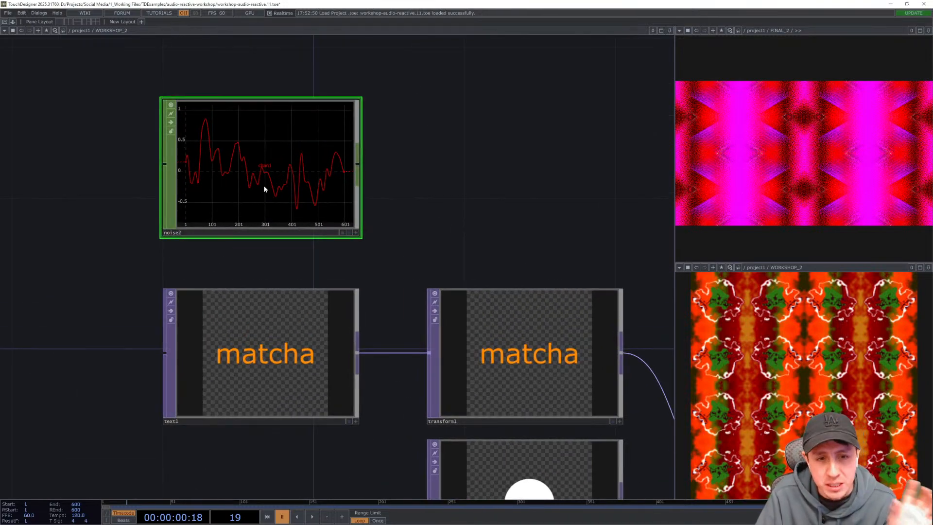
pyautogui.moveTo(433, 216); pyautogui.dragTo(516, 269)
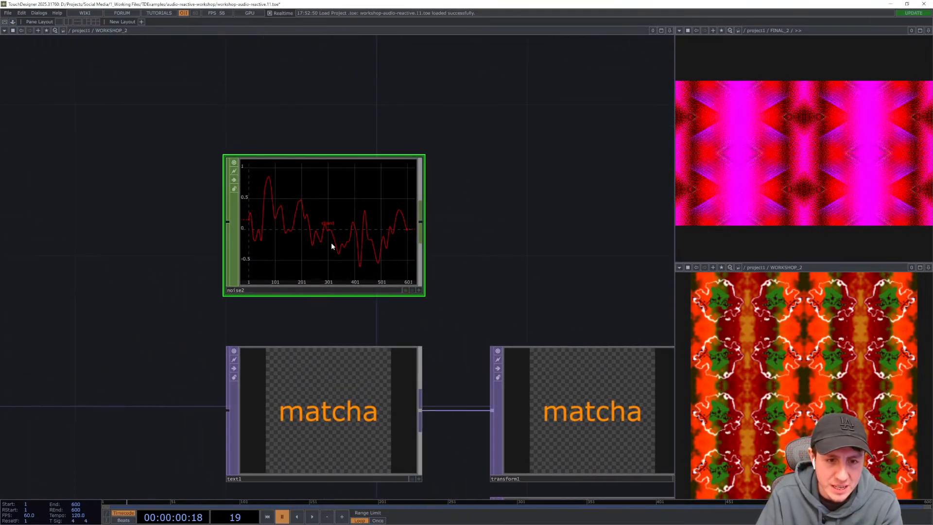
pyautogui.scroll(2, 331, 243)
pyautogui.scroll(-4, 331, 242)
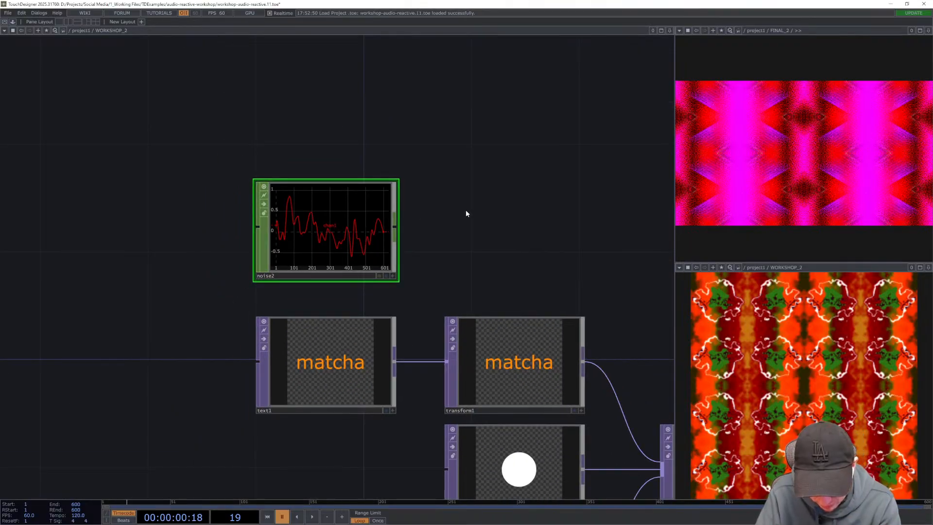
pyautogui.moveTo(465, 206); pyautogui.dragTo(401, 138)
pyautogui.moveTo(535, 208); pyautogui.dragTo(426, 151)
pyautogui.scroll(-4, 427, 165)
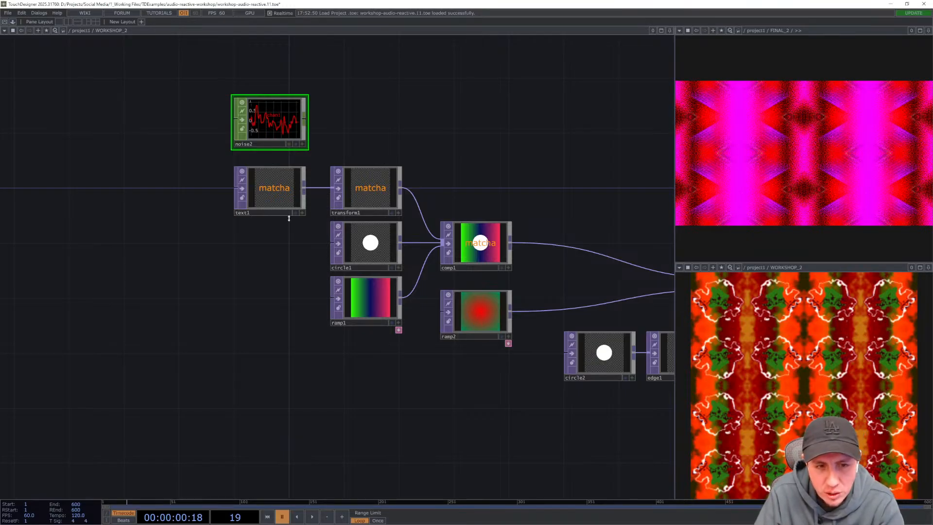
# - Set the output resolution of the text, circle, ramp and noise source TOPs to 1280 x 720 together
pyautogui.click(279, 200)
pyautogui.click(371, 273)
pyautogui.click(378, 295)
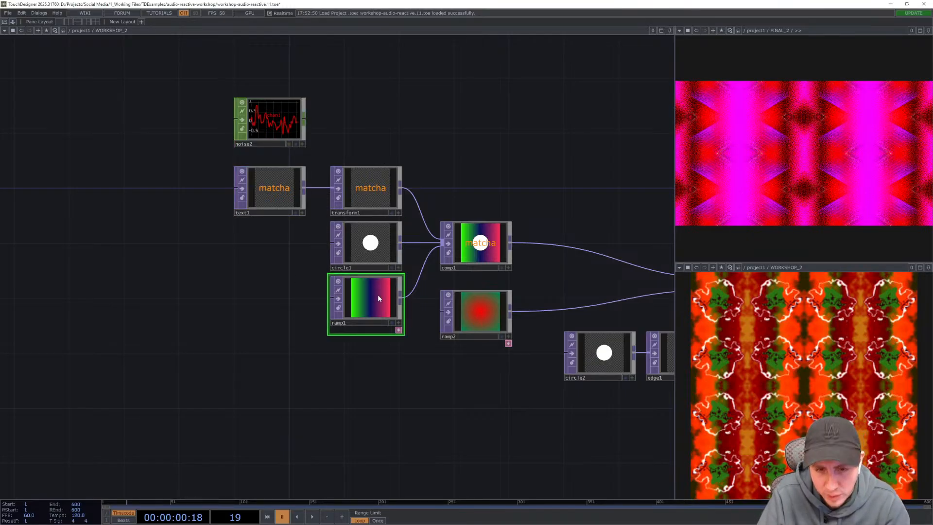
pyautogui.click(486, 318)
pyautogui.moveTo(528, 421); pyautogui.dragTo(488, 422)
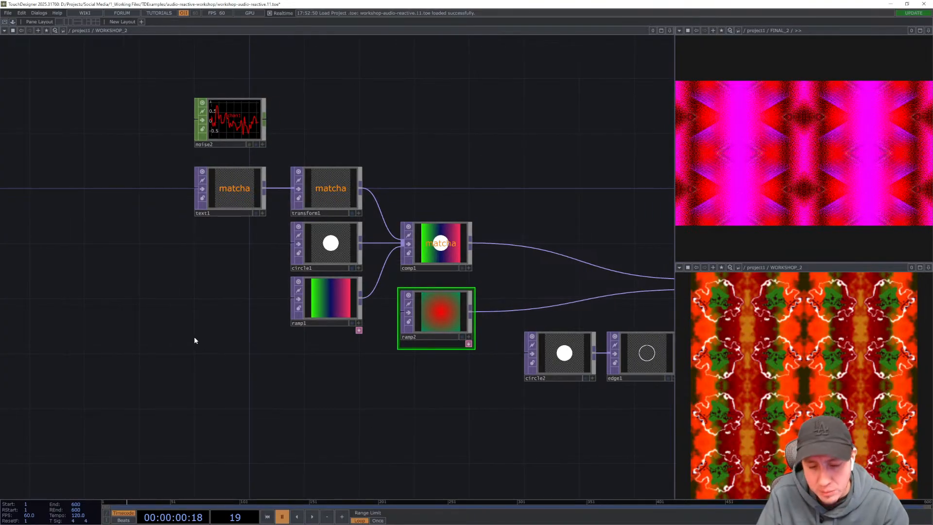
pyautogui.click(240, 206)
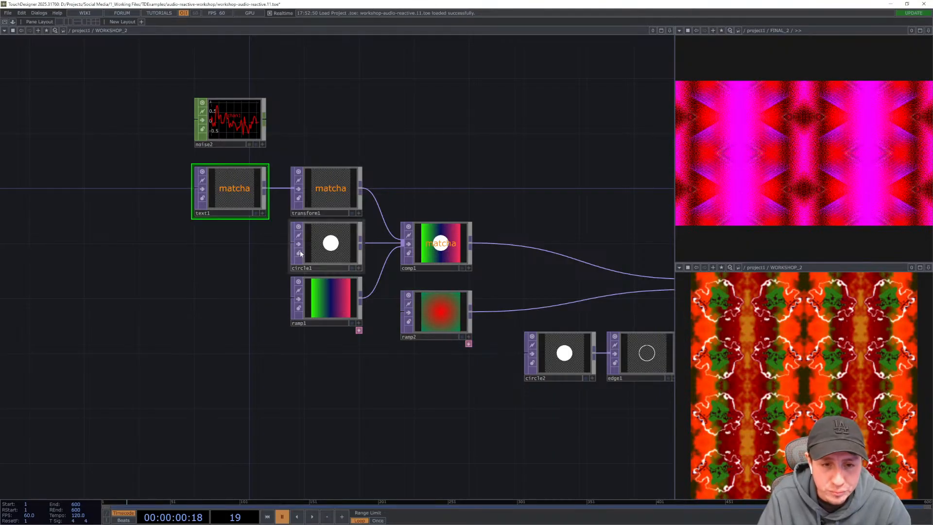
pyautogui.keyDown('shift'); pyautogui.click(332, 244); pyautogui.keyUp('shift')
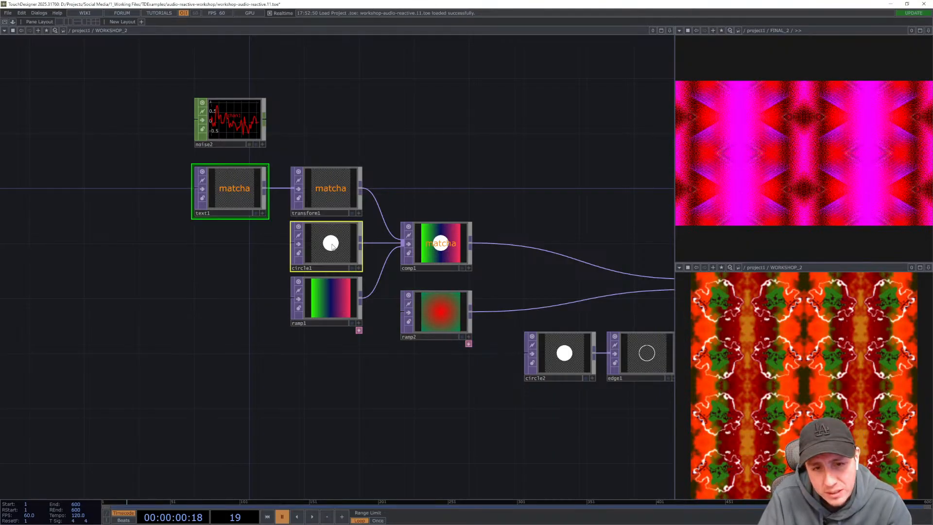
pyautogui.keyDown('shift'); pyautogui.click(334, 304); pyautogui.keyUp('shift')
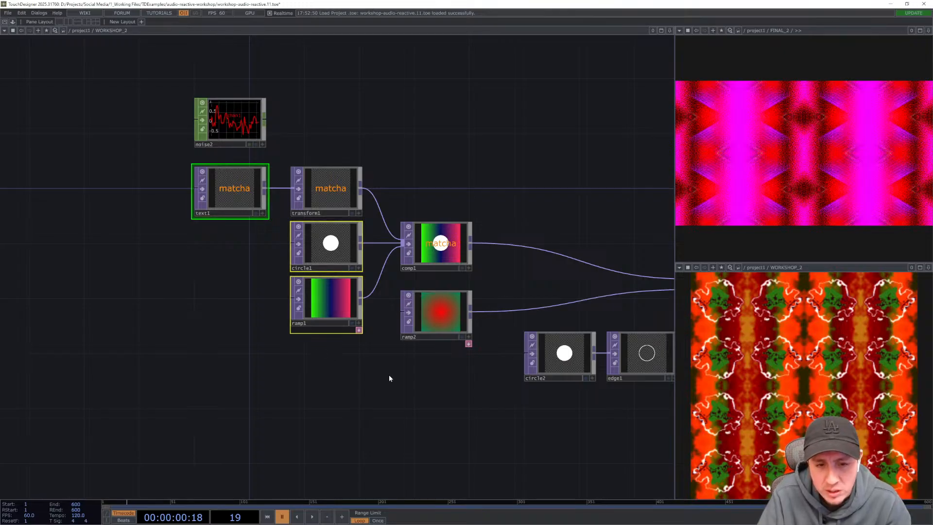
pyautogui.moveTo(381, 372); pyautogui.dragTo(299, 338)
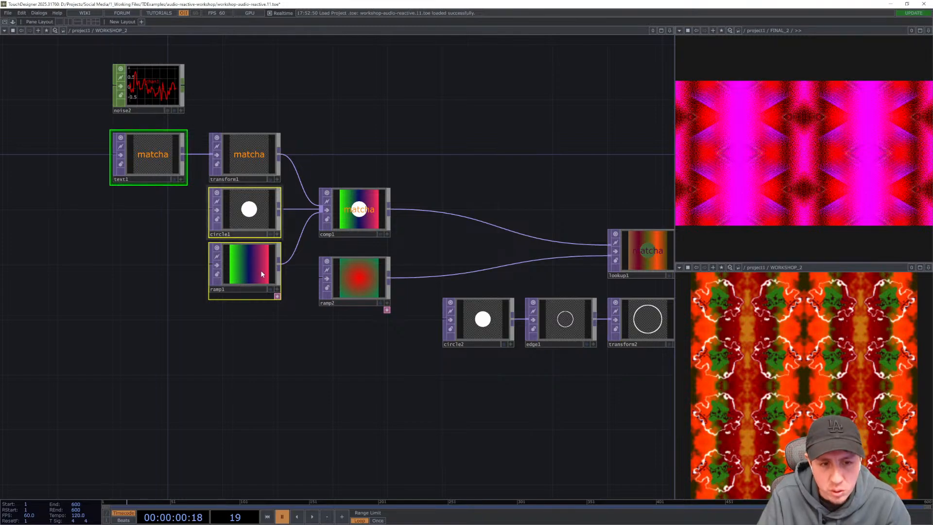
pyautogui.keyDown('ctrl'); pyautogui.click(367, 276); pyautogui.keyUp('ctrl')
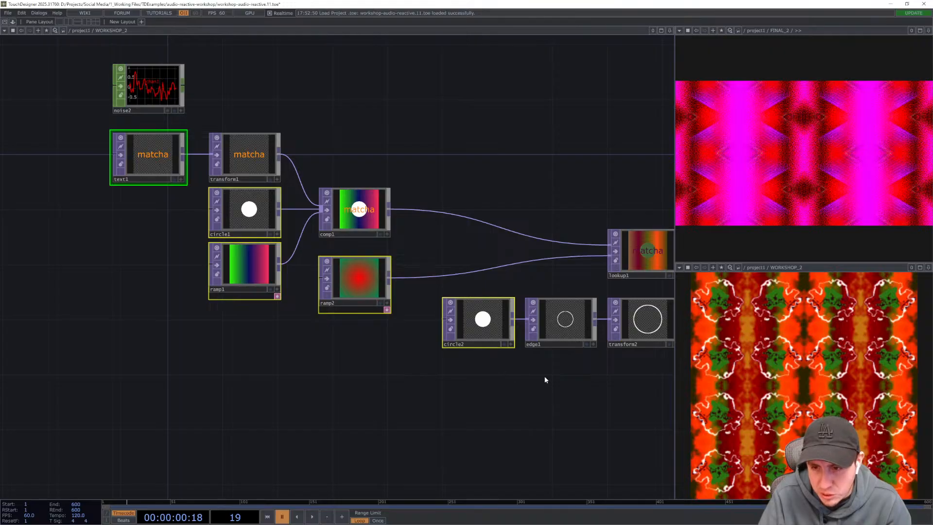
pyautogui.moveTo(474, 375); pyautogui.dragTo(342, 374)
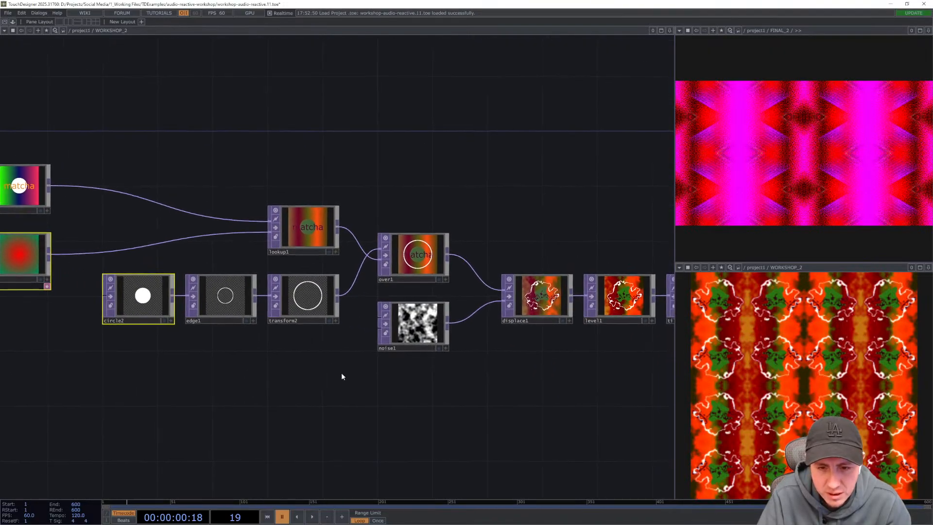
pyautogui.moveTo(531, 379); pyautogui.dragTo(426, 368)
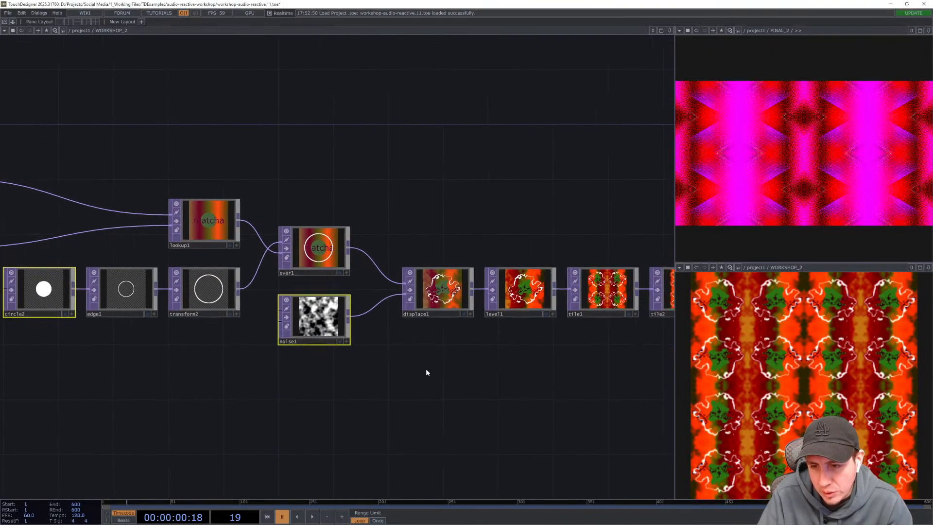
pyautogui.moveTo(233, 377); pyautogui.dragTo(425, 395)
pyautogui.scroll(-3, 442, 395)
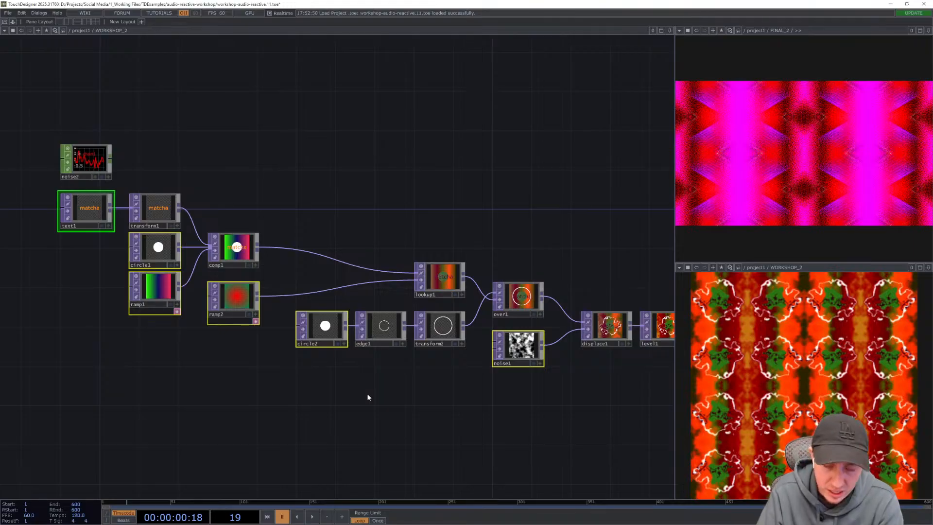
pyautogui.press('p')
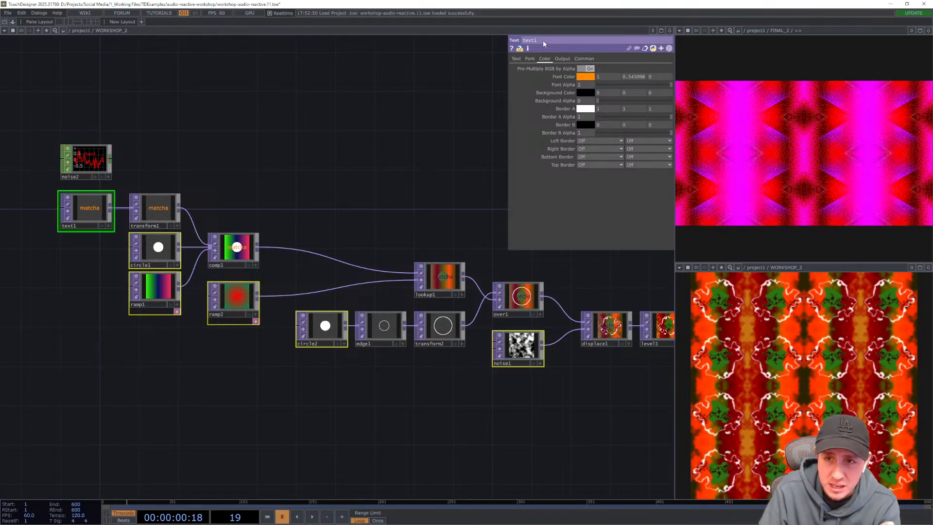
pyautogui.click(585, 59)
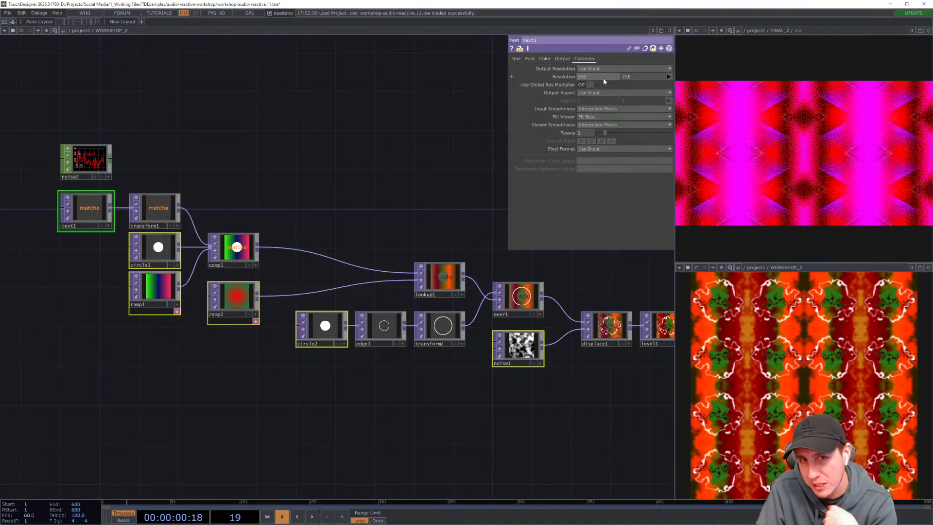
pyautogui.click(669, 77)
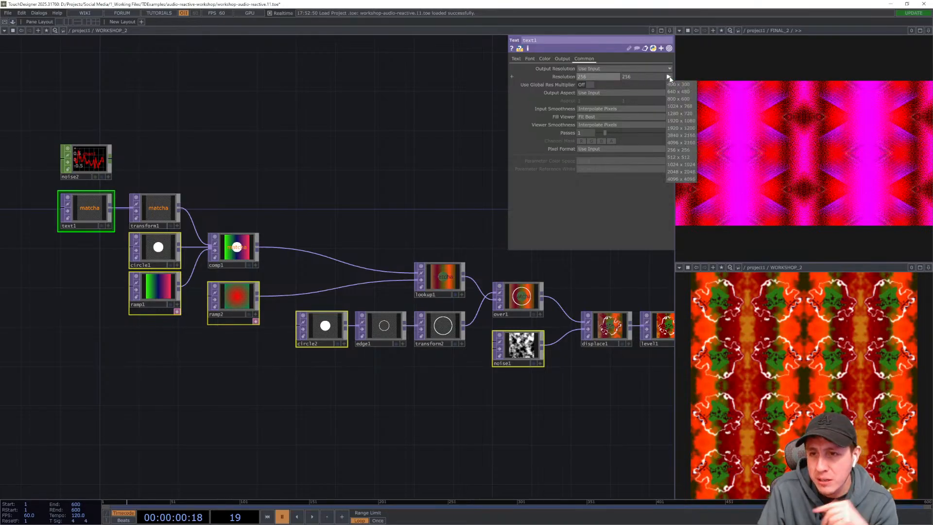
pyautogui.click(677, 115)
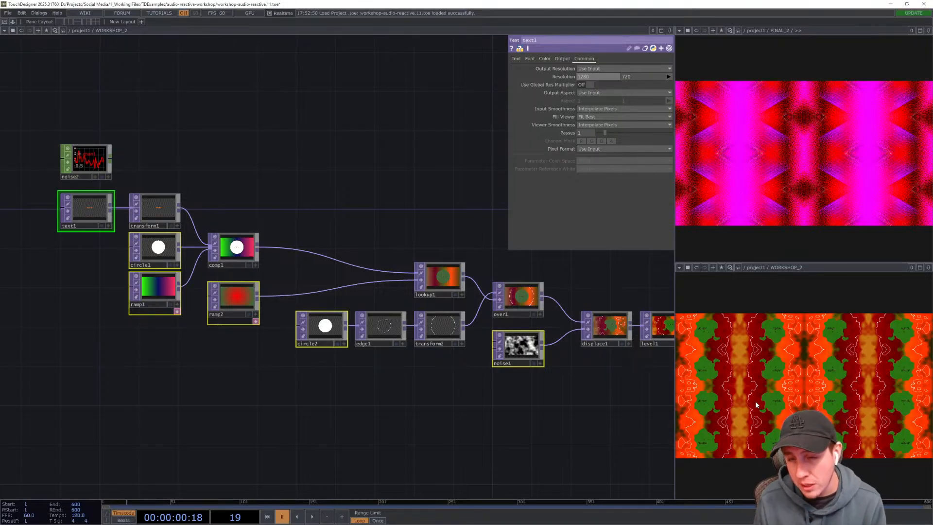
pyautogui.click(669, 76)
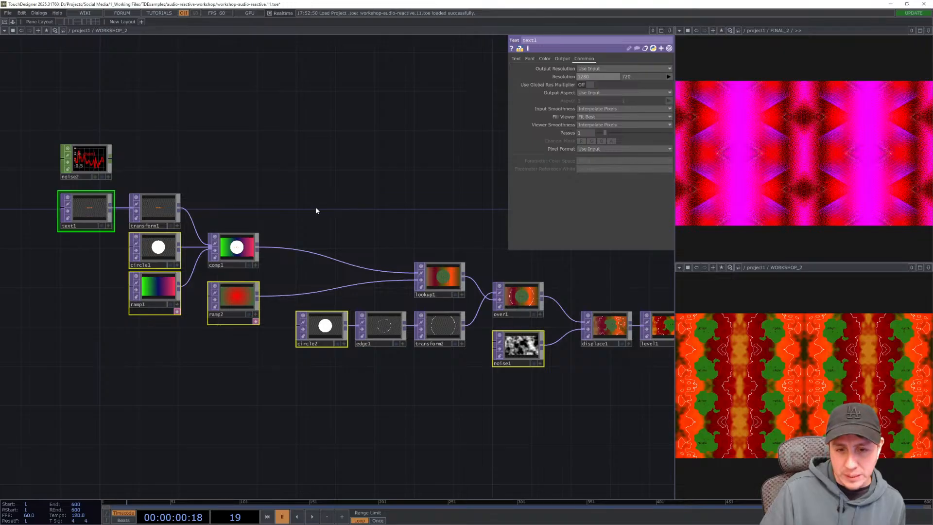
pyautogui.press('p')
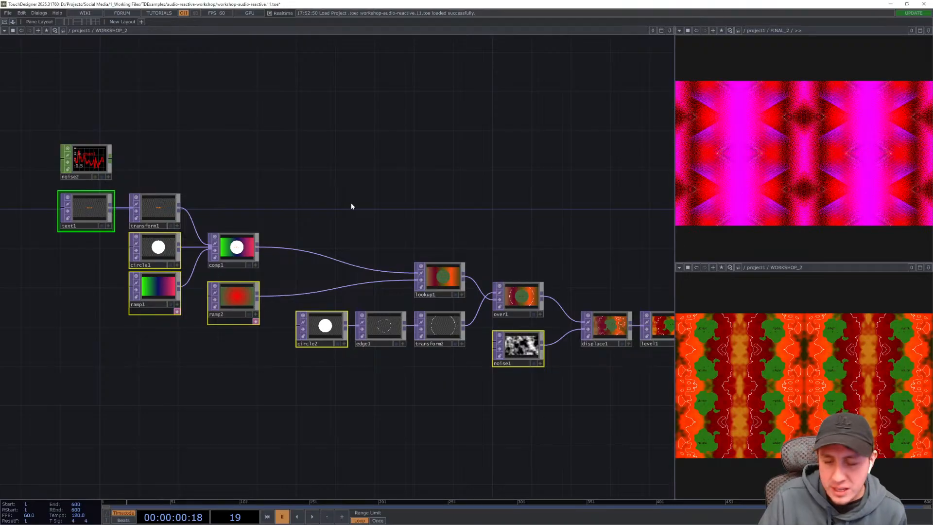
pyautogui.moveTo(379, 202); pyautogui.dragTo(434, 208)
pyautogui.click(434, 209)
pyautogui.moveTo(625, 372); pyautogui.dragTo(525, 376)
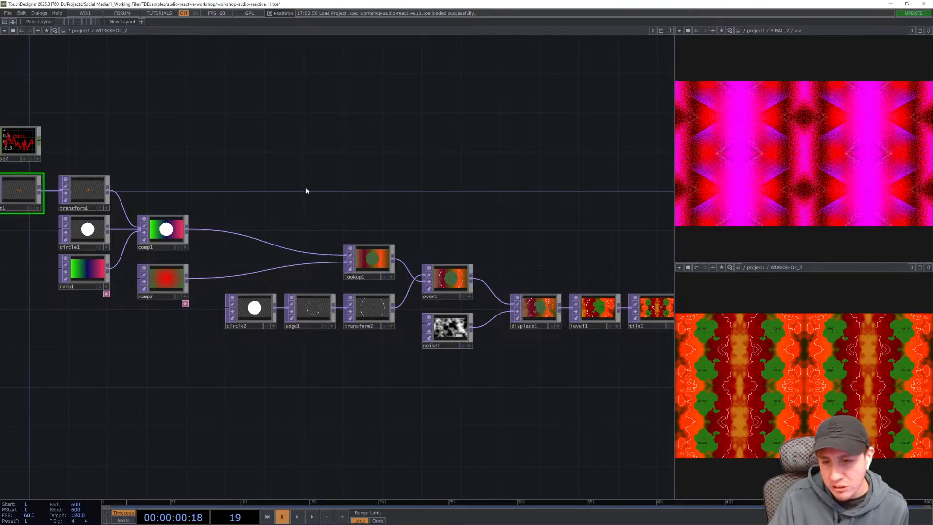
pyautogui.moveTo(305, 188); pyautogui.dragTo(449, 250)
pyautogui.moveTo(337, 202); pyautogui.dragTo(412, 225)
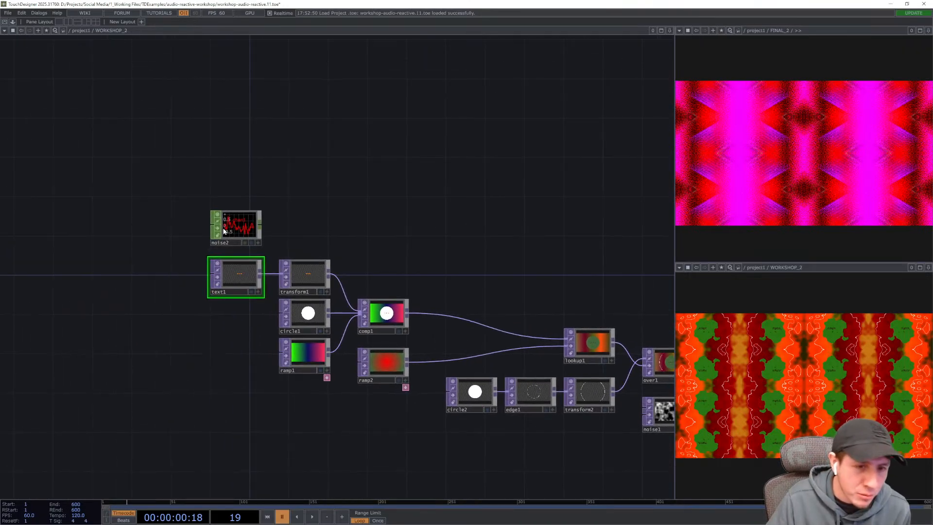
pyautogui.scroll(6, 224, 232)
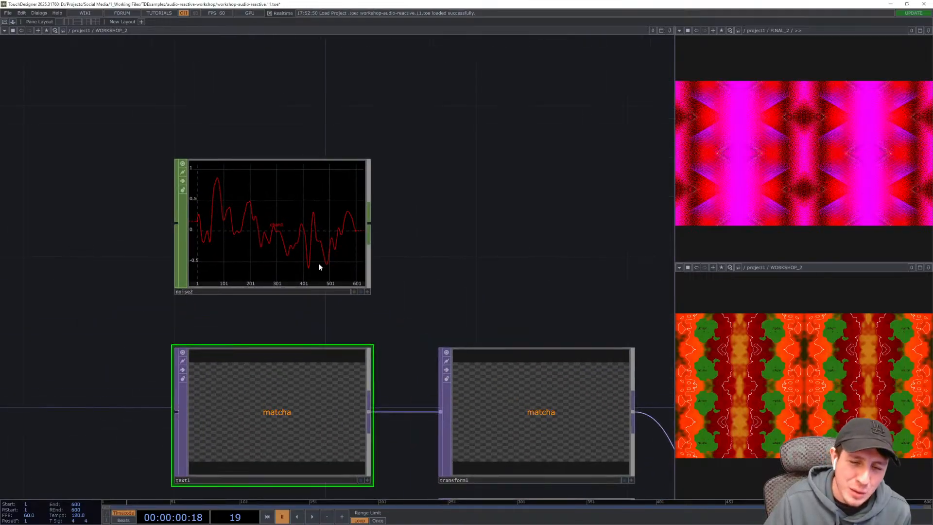
# - Turn on Time Slice for the Noise CHOP and start playback
pyautogui.click(290, 240)
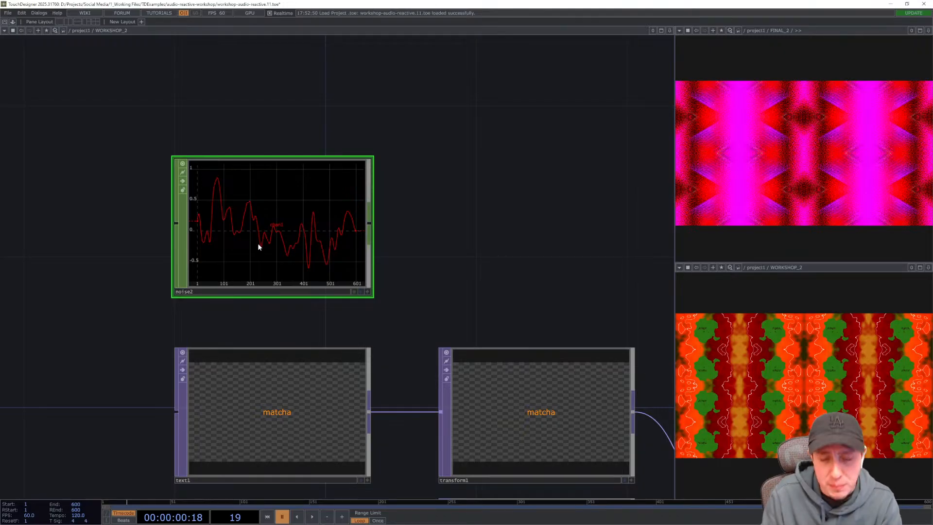
pyautogui.press('p')
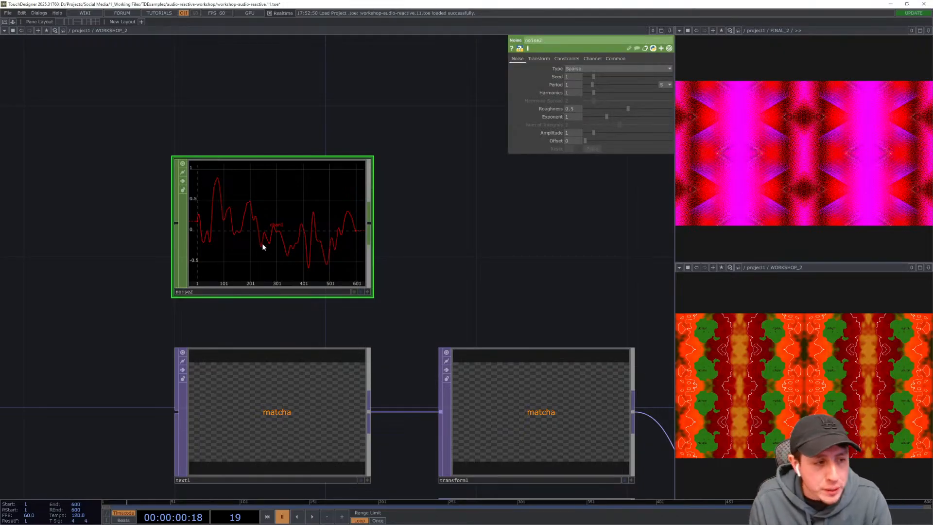
pyautogui.click(616, 59)
pyautogui.click(574, 69)
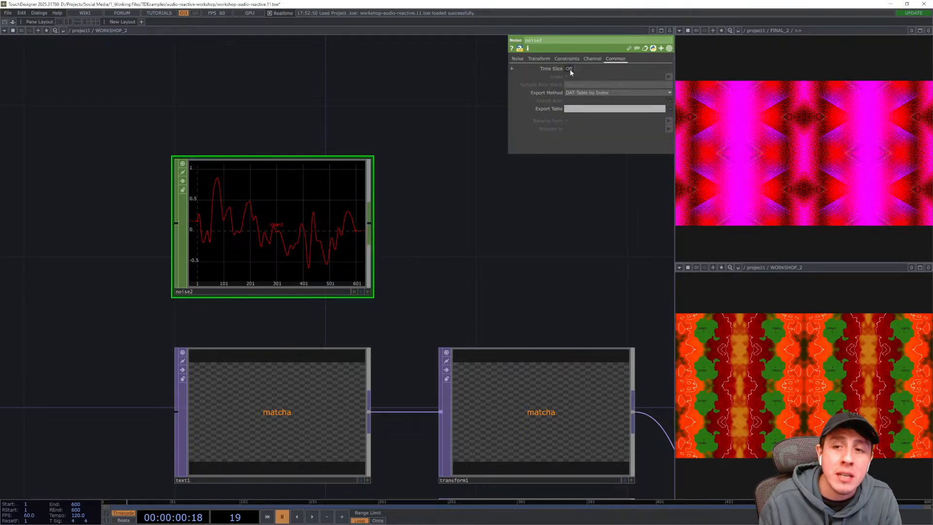
pyautogui.press('space')
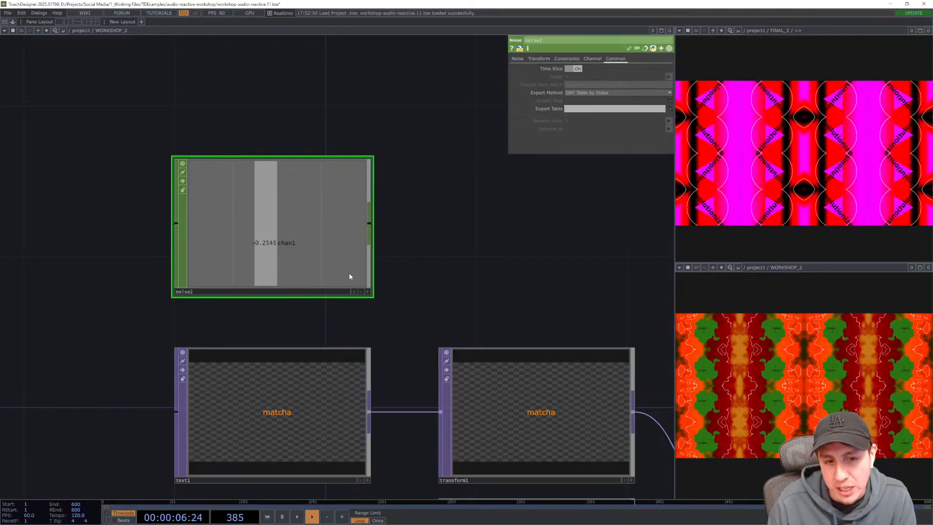
# - Play and step through the timeline while watching the Noise CHOP's channel value animate
pyautogui.moveTo(442, 250); pyautogui.dragTo(448, 271)
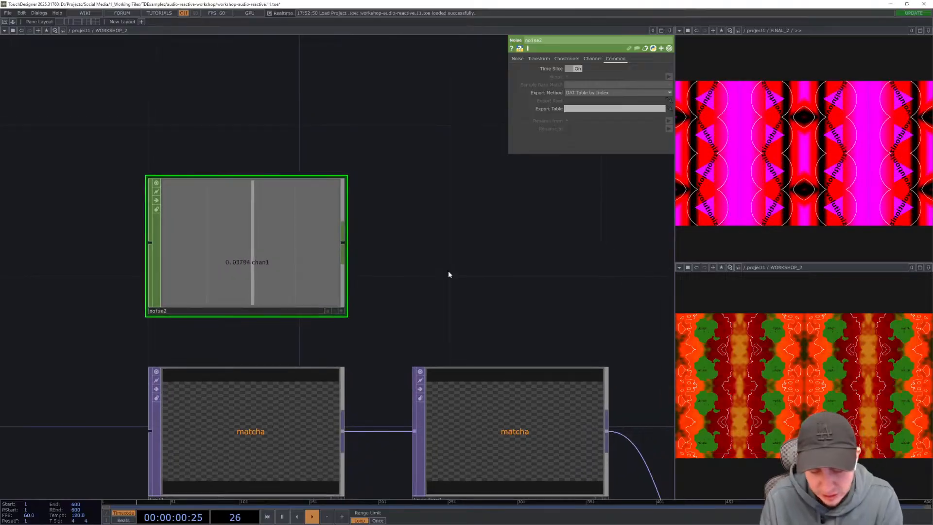
pyautogui.press('p')
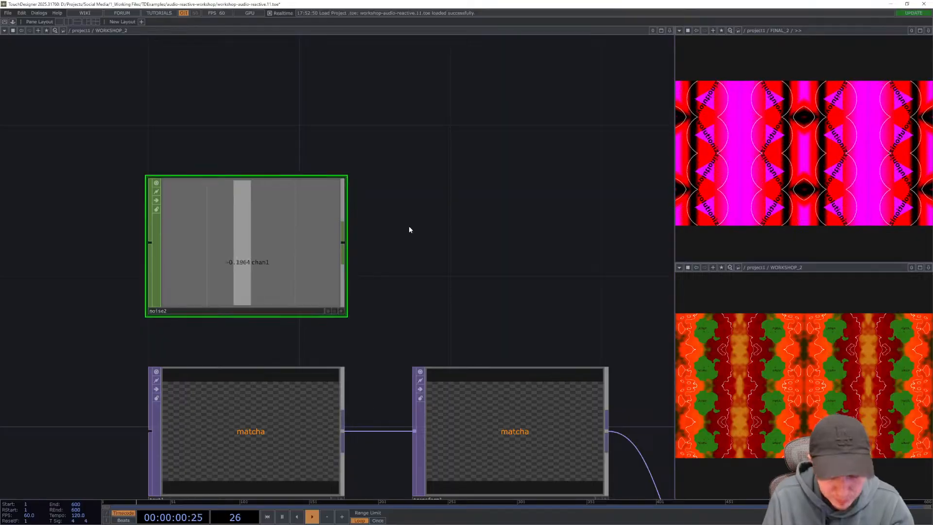
pyautogui.press('space')
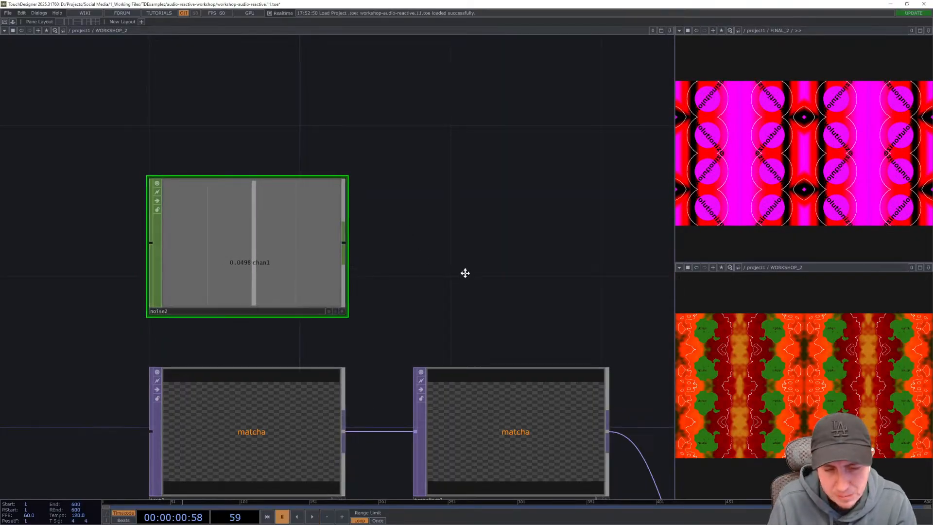
pyautogui.scroll(3, 302, 277)
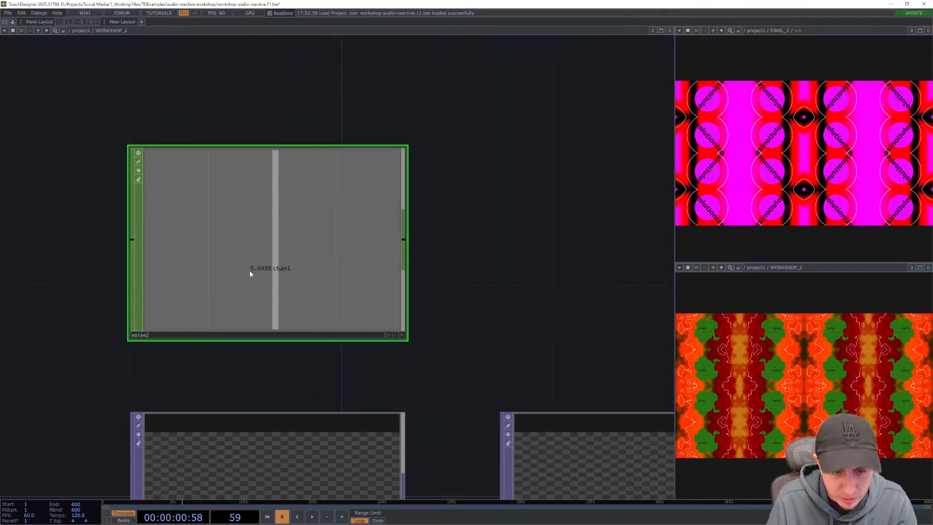
pyautogui.press('space')
pyautogui.press('space')
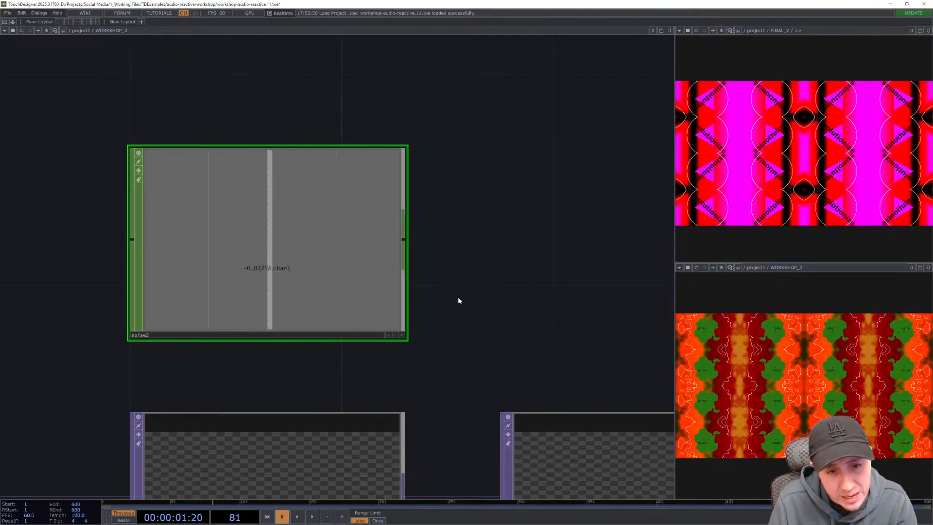
pyautogui.press('Right')
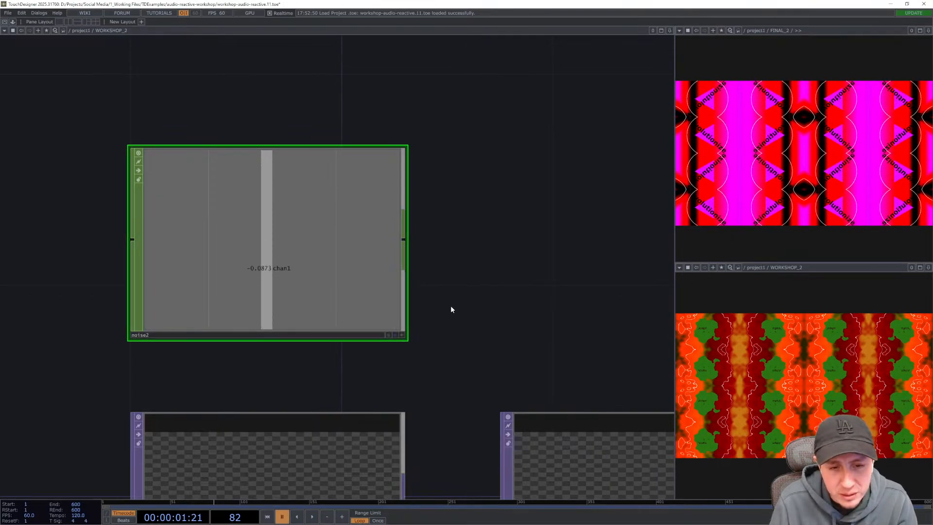
pyautogui.press('space')
pyautogui.press('space')
pyautogui.press('space')
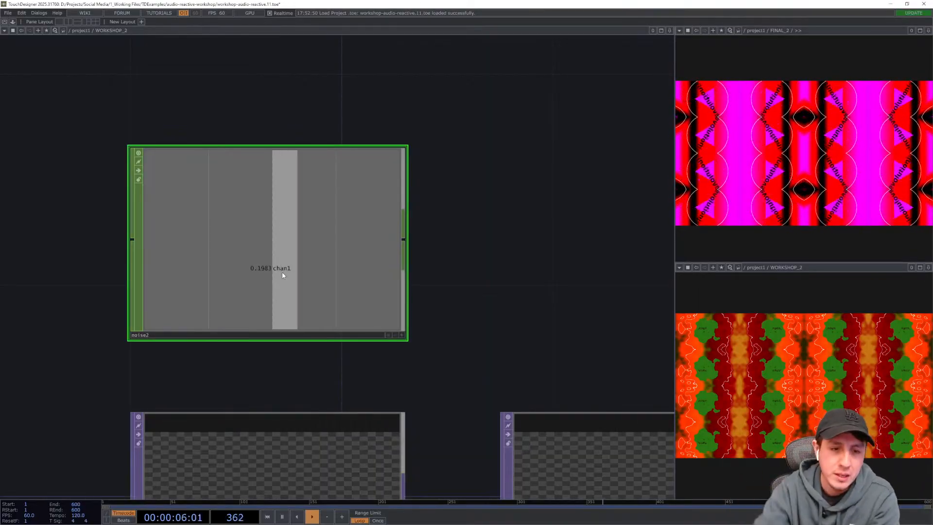
# - Append a Math CHOP to the Noise CHOP's output and place it beside the noise
pyautogui.moveTo(440, 248); pyautogui.dragTo(329, 261)
pyautogui.scroll(-5, 400, 253)
pyautogui.moveTo(391, 261); pyautogui.dragTo(360, 233)
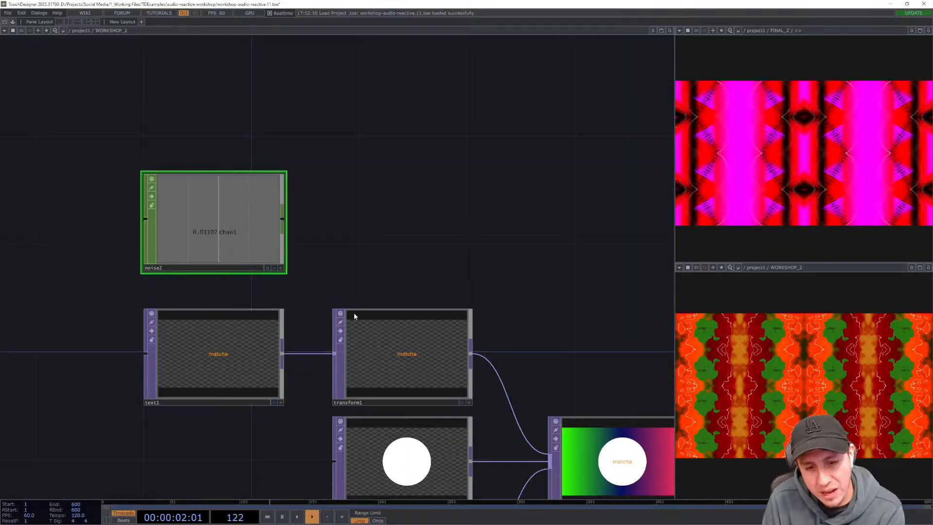
pyautogui.click(421, 370)
pyautogui.scroll(4, 469, 293)
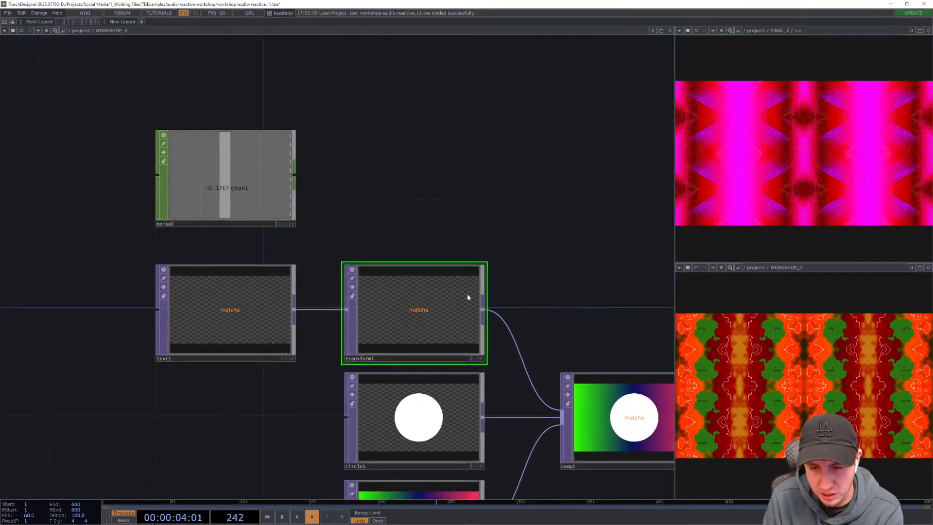
pyautogui.scroll(3, 456, 297)
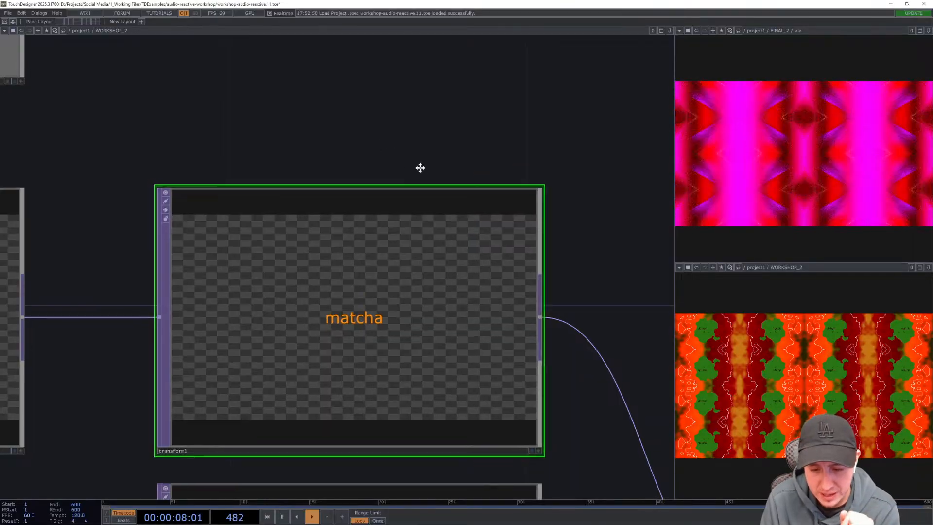
pyautogui.moveTo(419, 167); pyautogui.dragTo(442, 217)
pyautogui.scroll(-3, 441, 217)
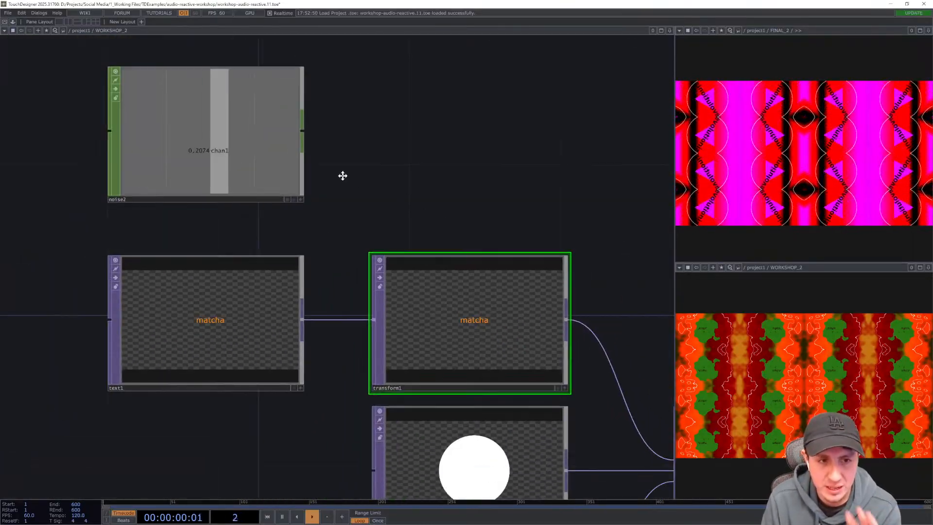
pyautogui.moveTo(344, 175); pyautogui.dragTo(360, 194)
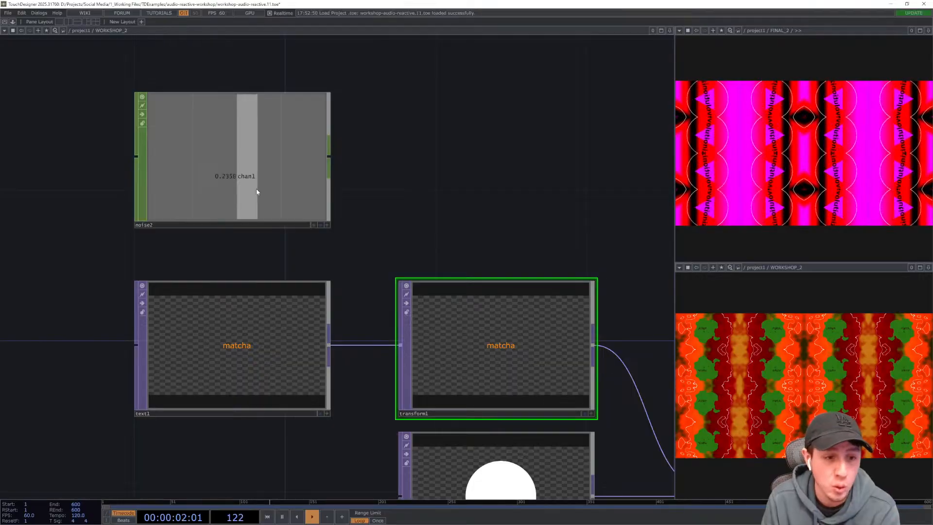
pyautogui.rightClick(332, 160)
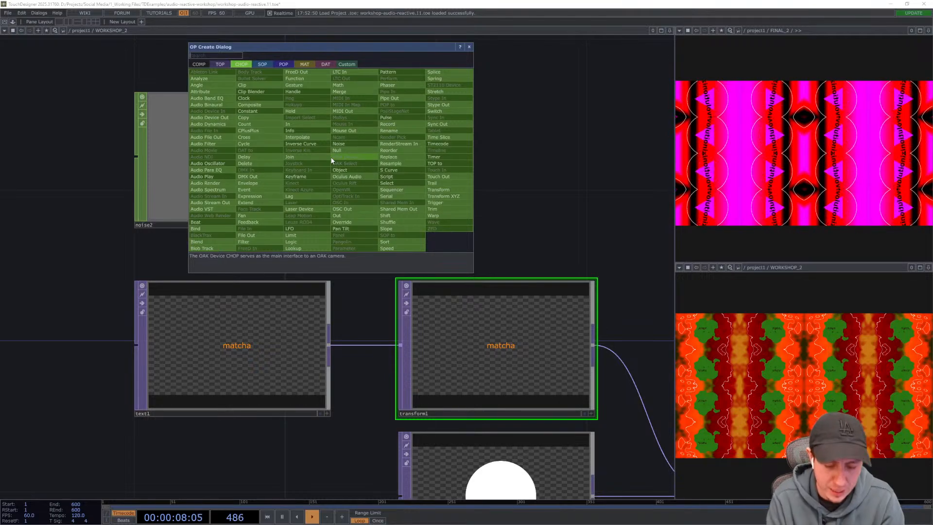
pyautogui.write('math')
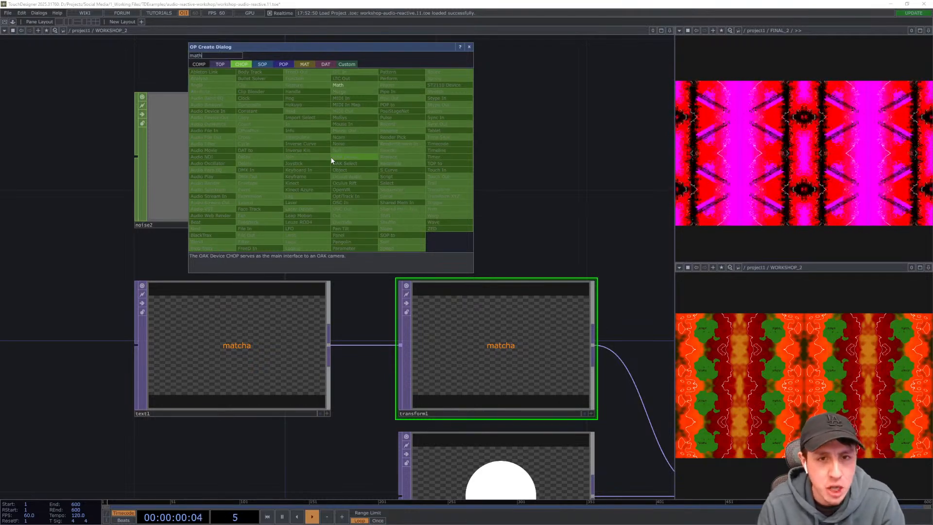
pyautogui.click(357, 86)
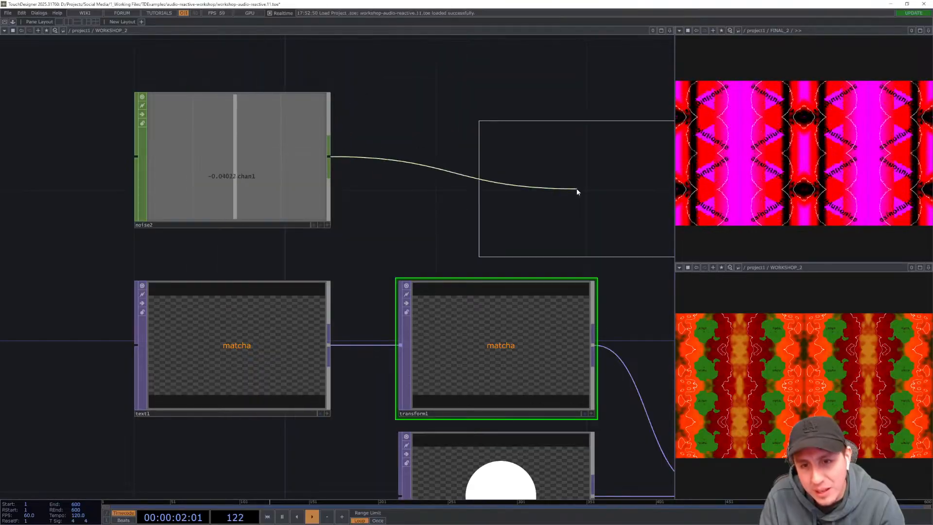
pyautogui.click(496, 160)
pyautogui.moveTo(574, 240); pyautogui.dragTo(434, 265)
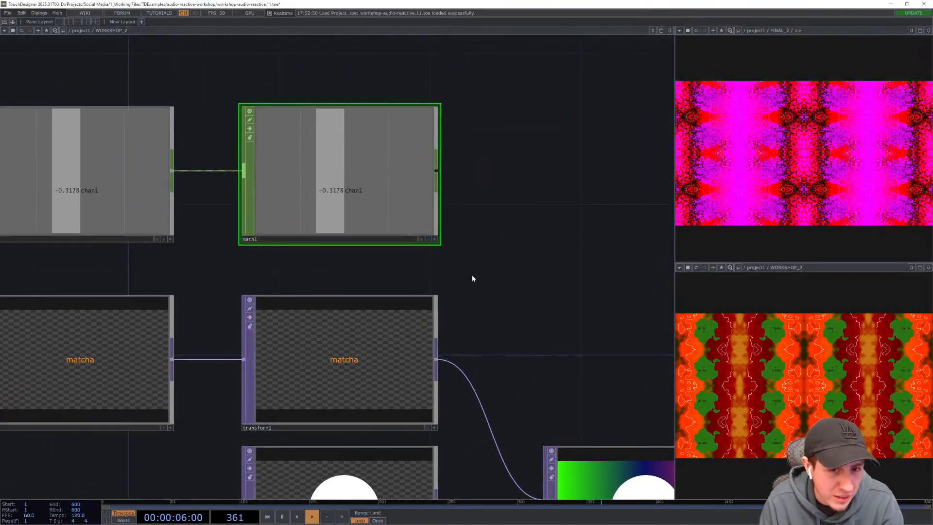
# - Rotate the matcha text in the Transform TOP to about -17 degrees
pyautogui.moveTo(493, 266)
pyautogui.mouseDown()
pyautogui.moveTo(500, 274)
pyautogui.moveTo(508, 259)
pyautogui.mouseUp()
pyautogui.click(384, 312)
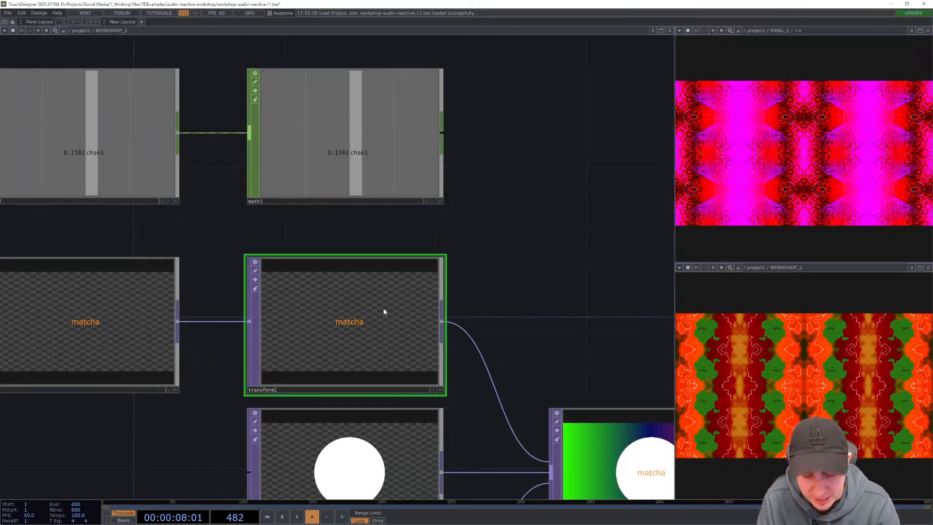
pyautogui.press('p')
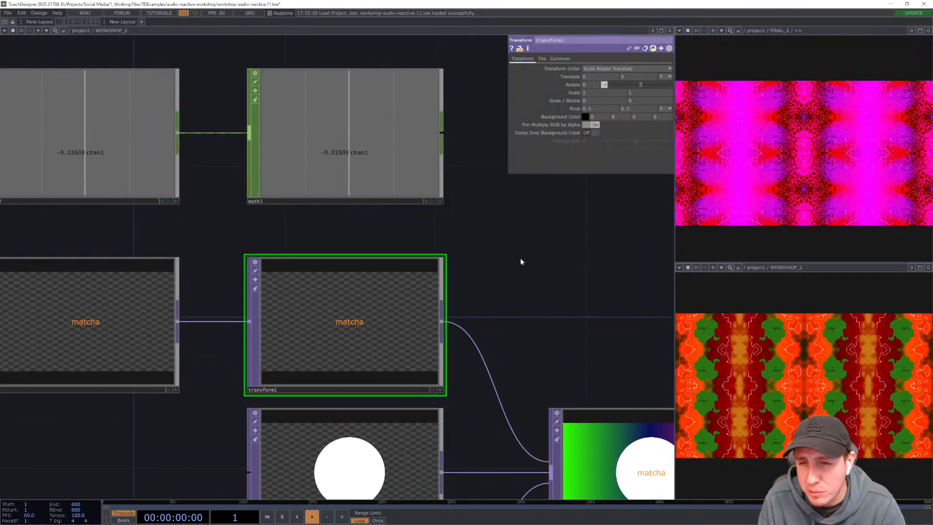
pyautogui.moveTo(519, 321); pyautogui.dragTo(554, 210)
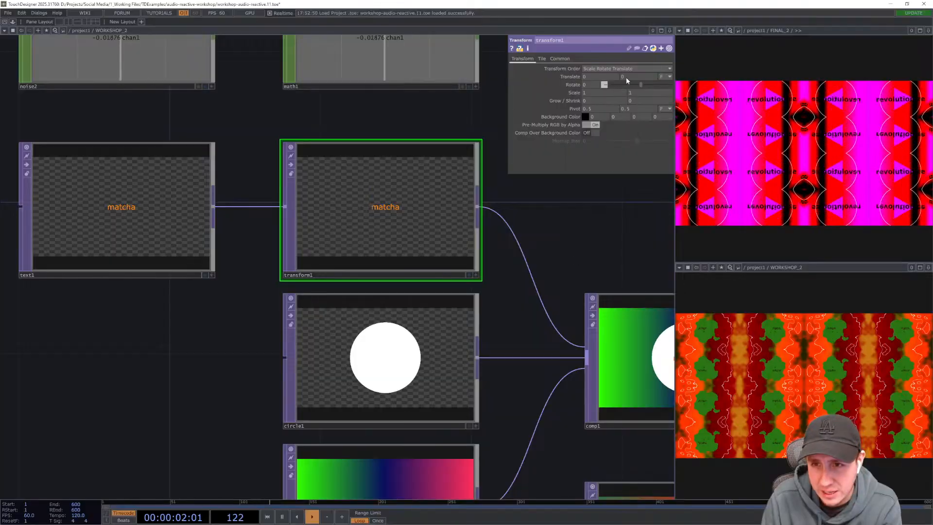
pyautogui.moveTo(643, 86)
pyautogui.mouseDown()
pyautogui.moveTo(674, 88)
pyautogui.moveTo(650, 83)
pyautogui.moveTo(629, 94)
pyautogui.mouseUp()
pyautogui.moveTo(243, 131); pyautogui.dragTo(297, 248)
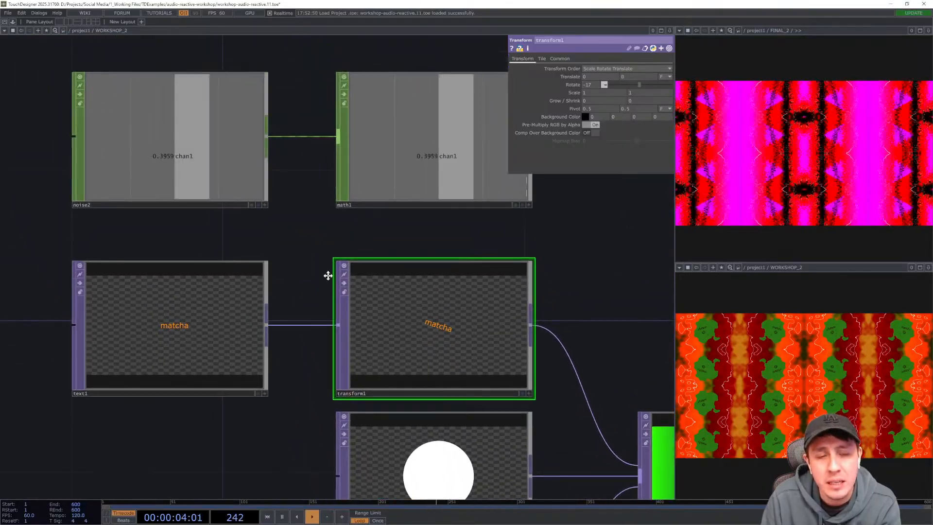
# - Remap the Math CHOP's range from -1 to 1 onto 90 to 180
pyautogui.moveTo(328, 275); pyautogui.dragTo(396, 329)
pyautogui.click(238, 208)
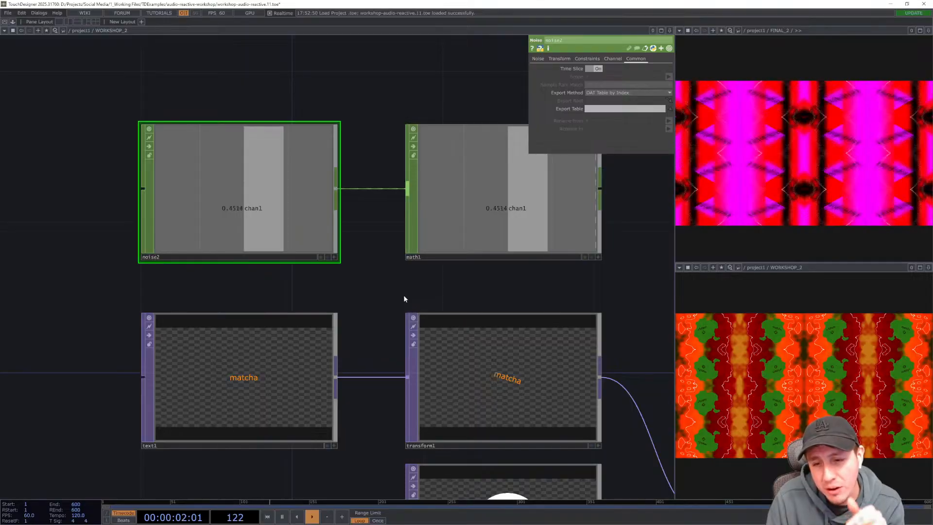
pyautogui.click(474, 368)
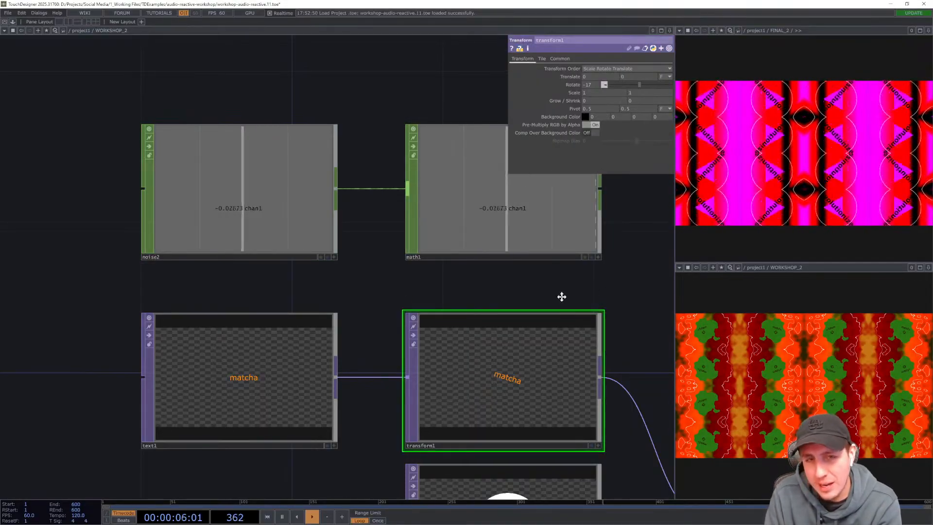
pyautogui.moveTo(561, 296); pyautogui.dragTo(530, 307)
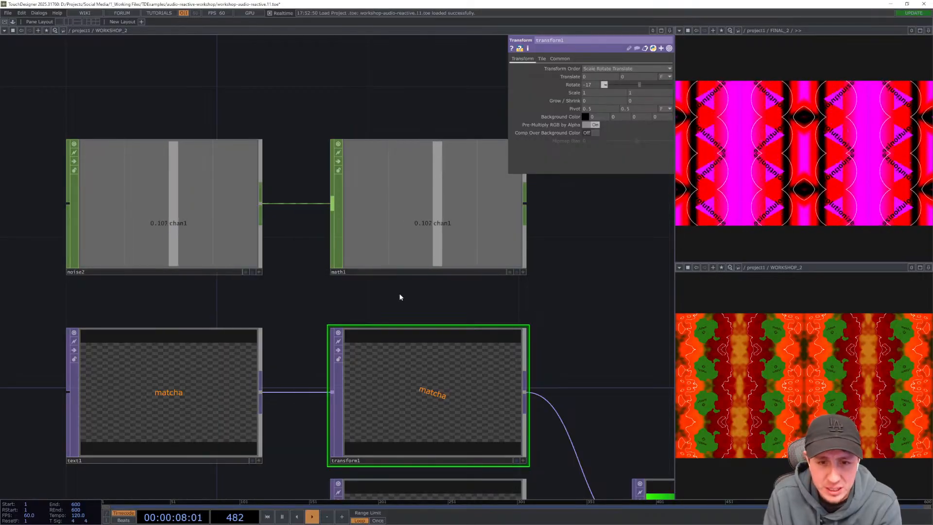
pyautogui.click(454, 239)
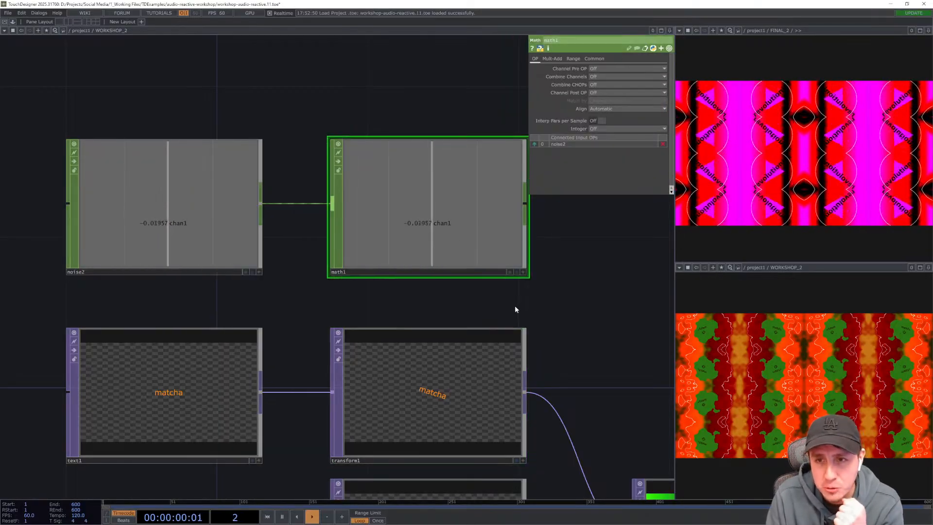
pyautogui.click(554, 58)
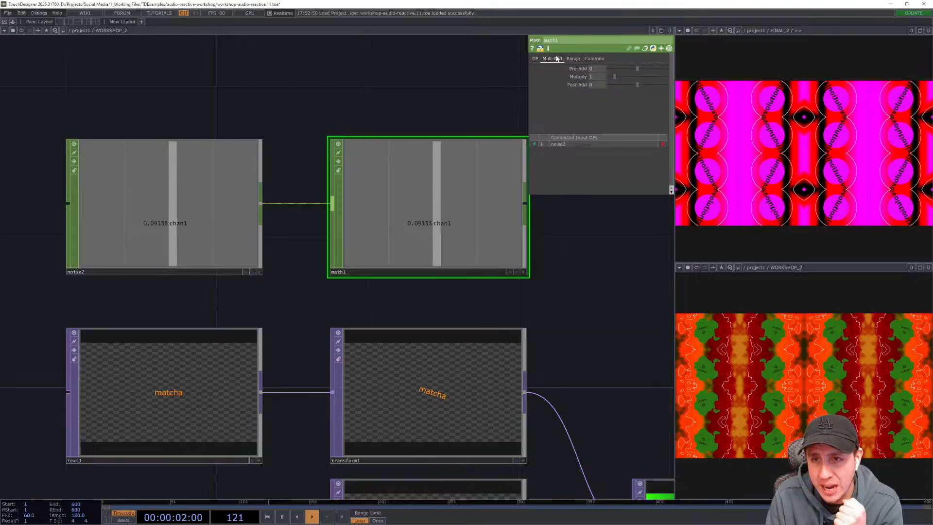
pyautogui.click(573, 59)
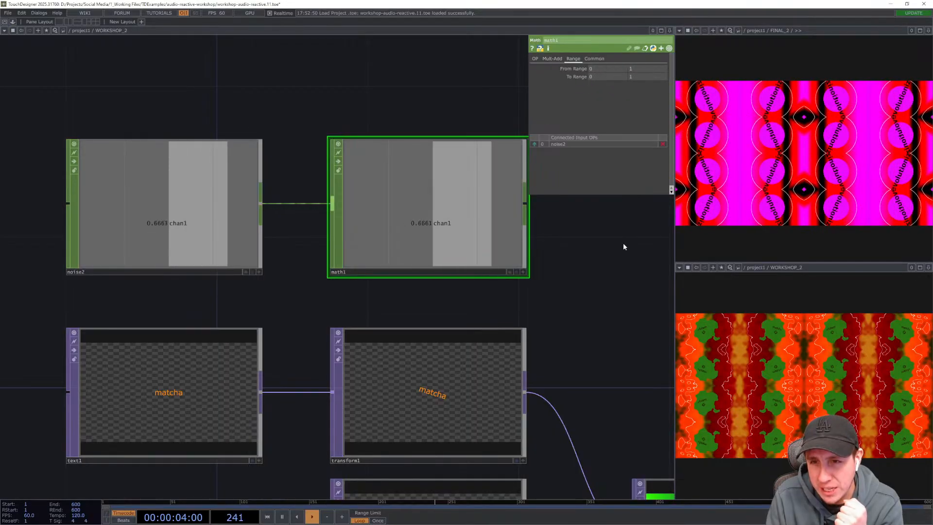
pyautogui.moveTo(624, 299); pyautogui.dragTo(607, 310)
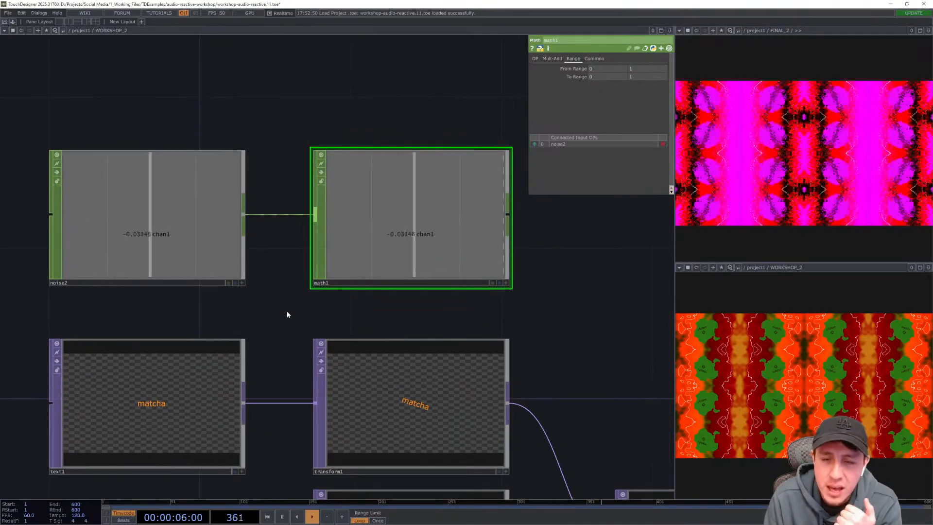
pyautogui.moveTo(286, 314); pyautogui.dragTo(292, 277)
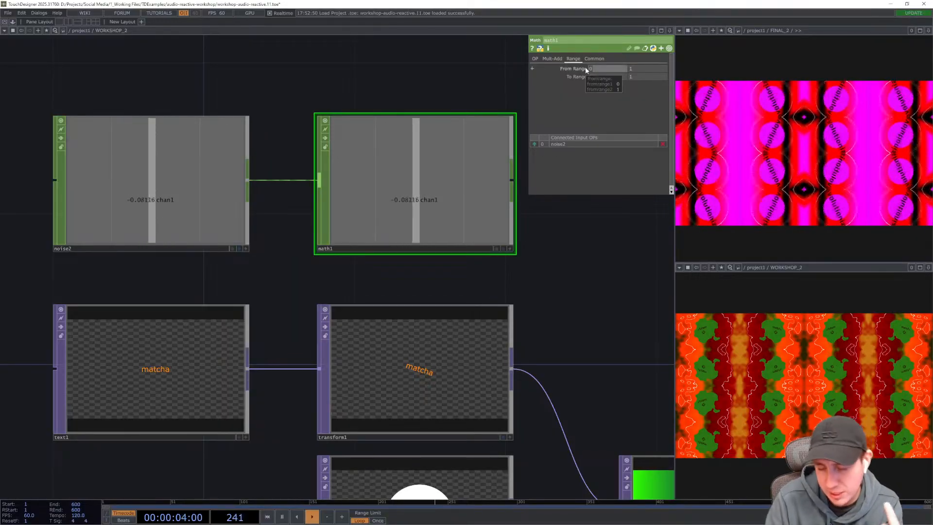
pyautogui.press('Return')
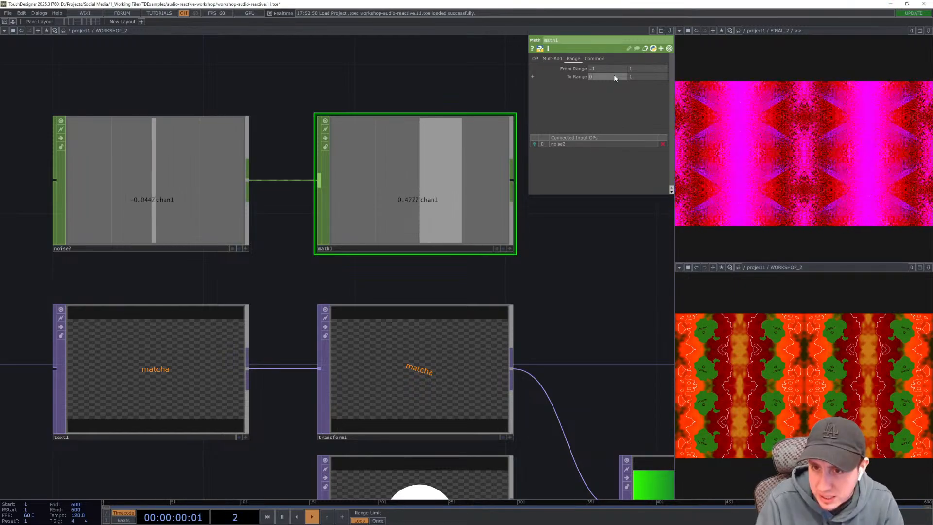
pyautogui.write('90')
pyautogui.press('Tab')
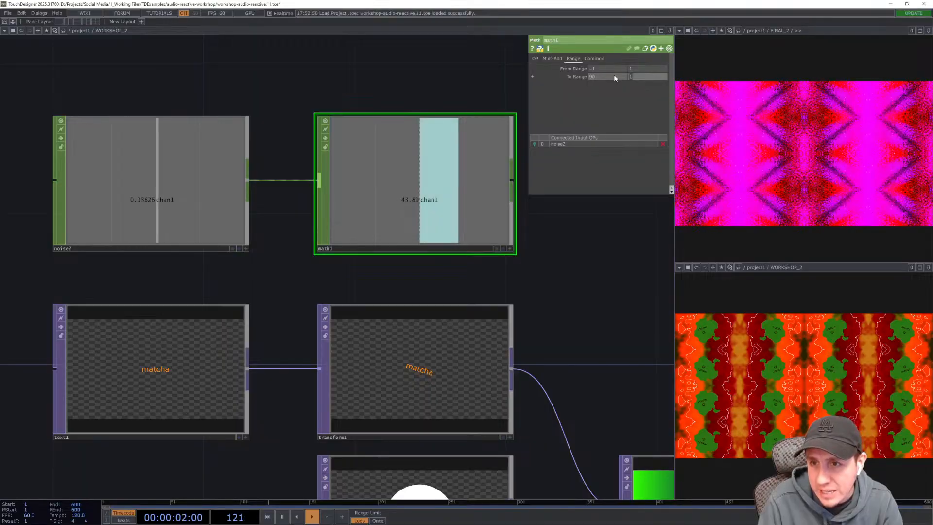
pyautogui.write('180')
pyautogui.press('Return')
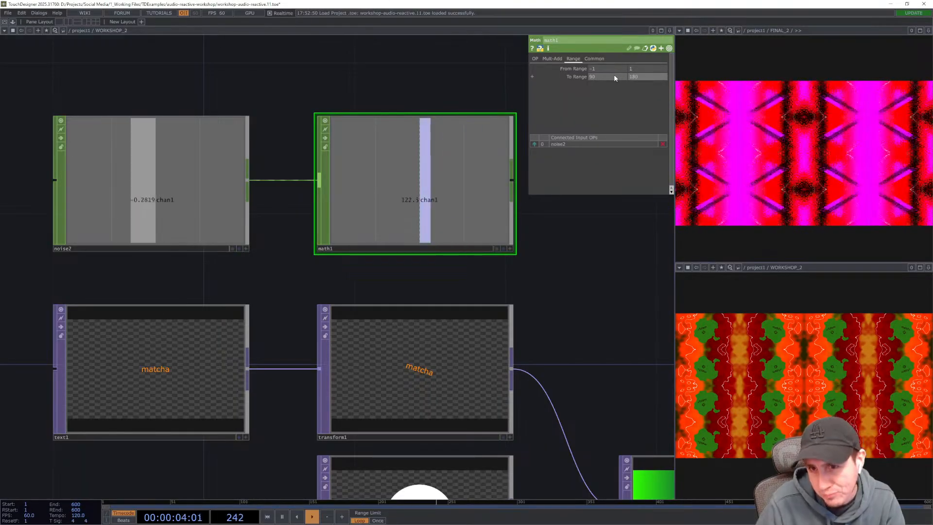
# - Append a Null CHOP after the Math CHOP's output
pyautogui.moveTo(531, 297); pyautogui.dragTo(439, 295)
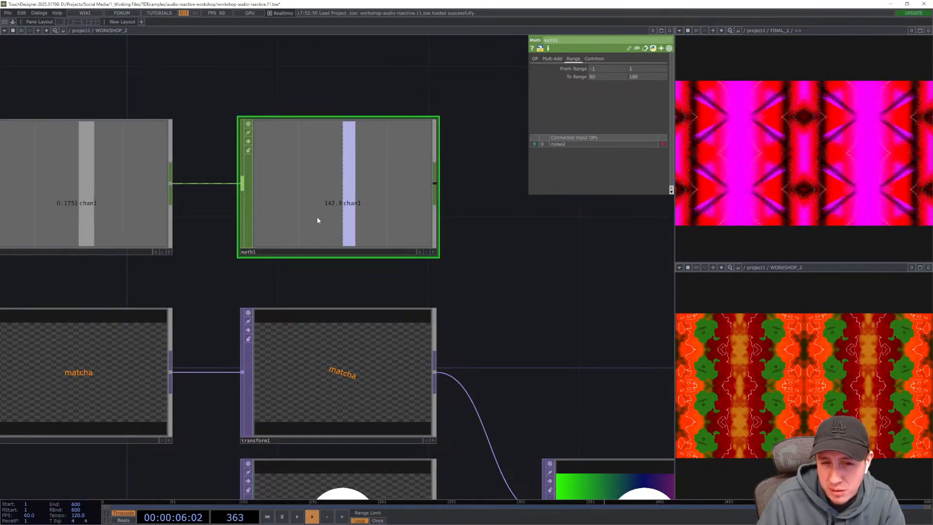
pyautogui.moveTo(485, 294); pyautogui.dragTo(468, 310)
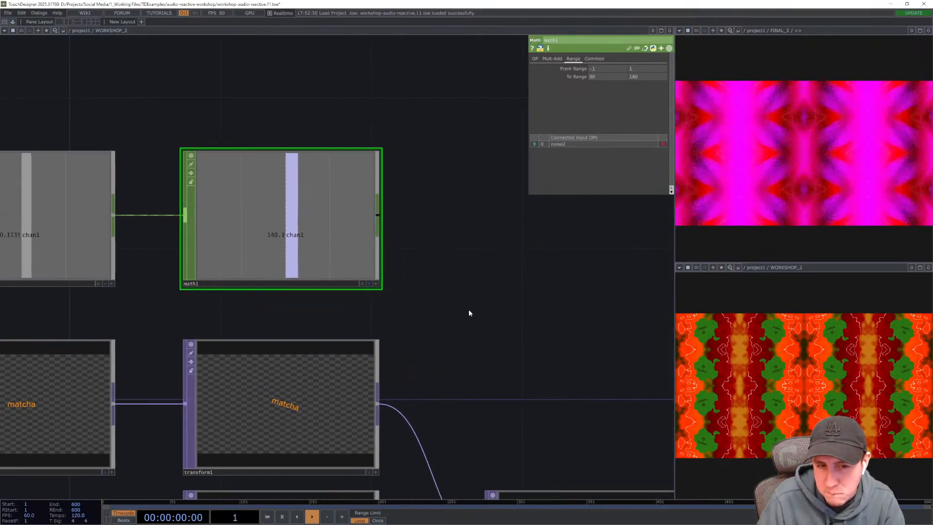
pyautogui.rightClick(378, 219)
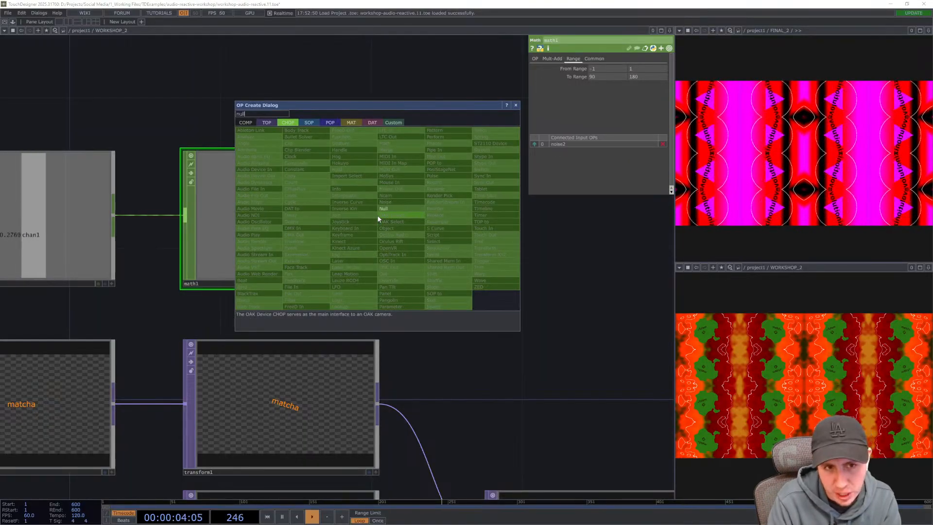
pyautogui.click(379, 212)
pyautogui.click(378, 218)
pyautogui.moveTo(378, 219); pyautogui.dragTo(491, 213)
pyautogui.moveTo(518, 384); pyautogui.dragTo(574, 432)
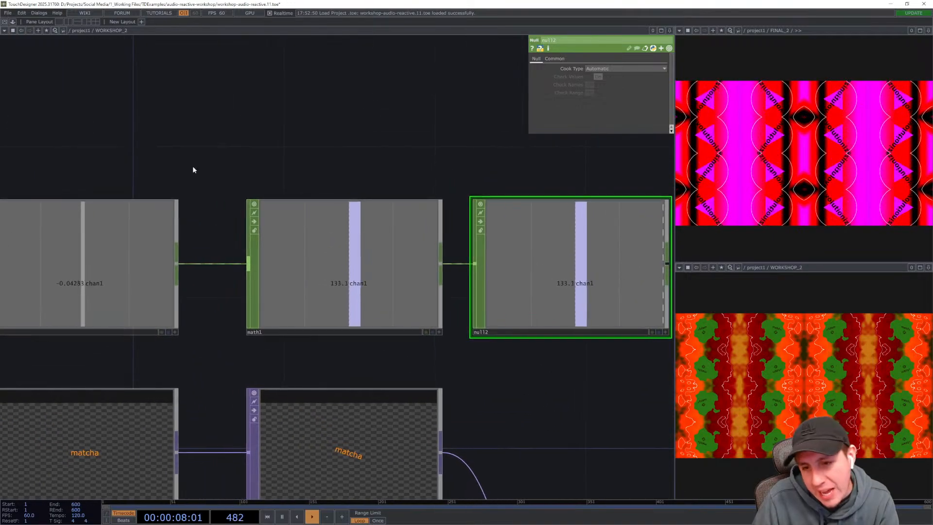
pyautogui.moveTo(208, 158); pyautogui.dragTo(243, 158)
pyautogui.moveTo(152, 146); pyautogui.dragTo(577, 261, button='right')
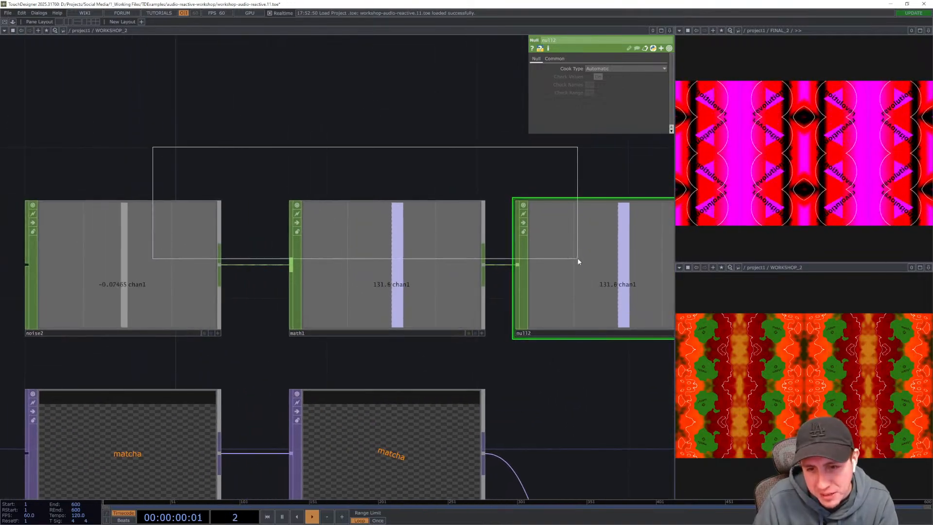
pyautogui.moveTo(353, 136); pyautogui.dragTo(217, 132)
pyautogui.scroll(-3, 217, 132)
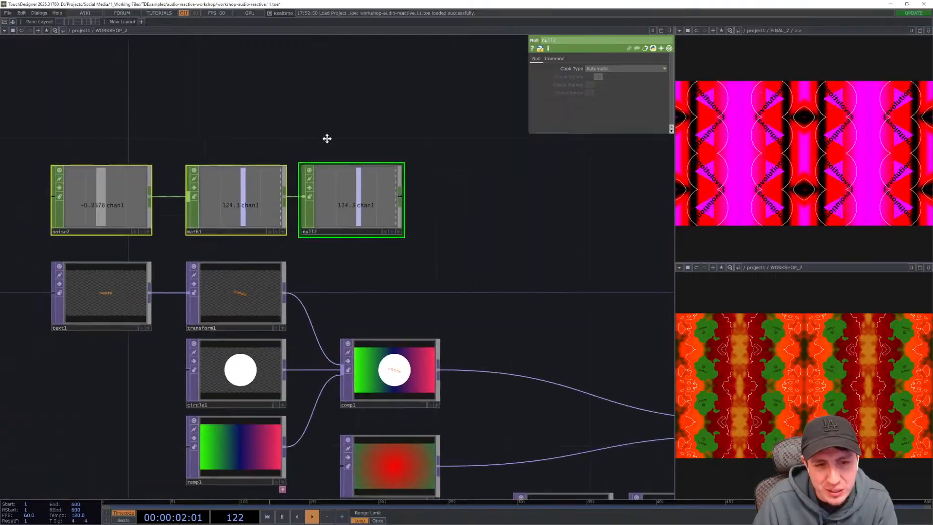
pyautogui.moveTo(356, 226)
pyautogui.mouseDown()
pyautogui.moveTo(474, 233)
pyautogui.moveTo(344, 214)
pyautogui.mouseUp()
pyautogui.click(238, 214)
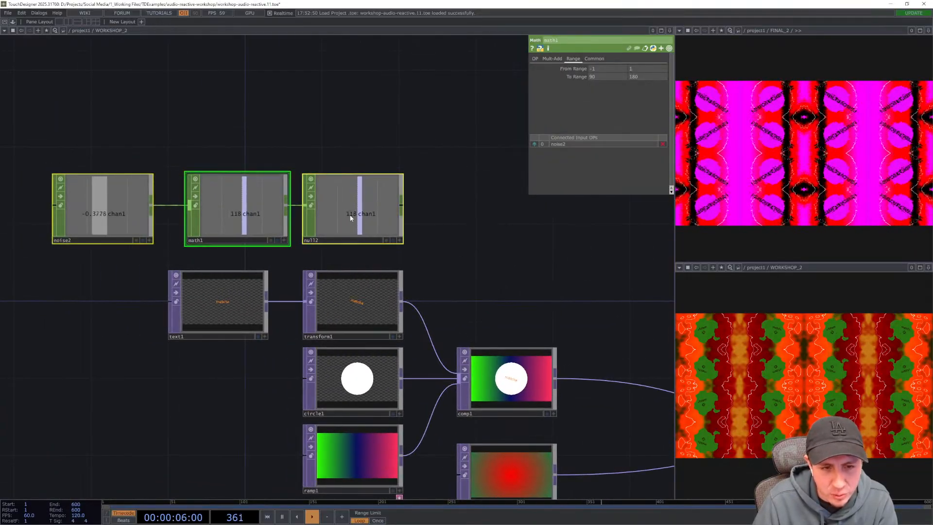
pyautogui.click(455, 235)
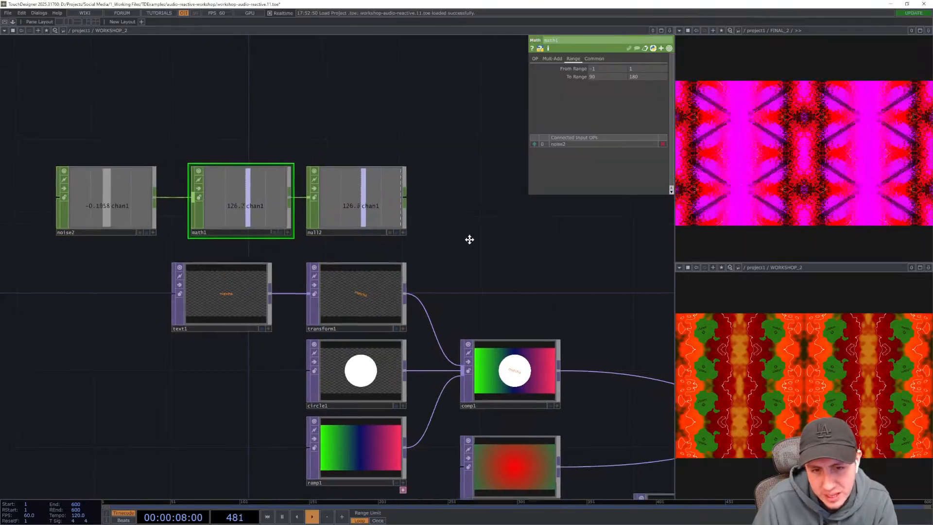
pyautogui.scroll(5, 406, 267)
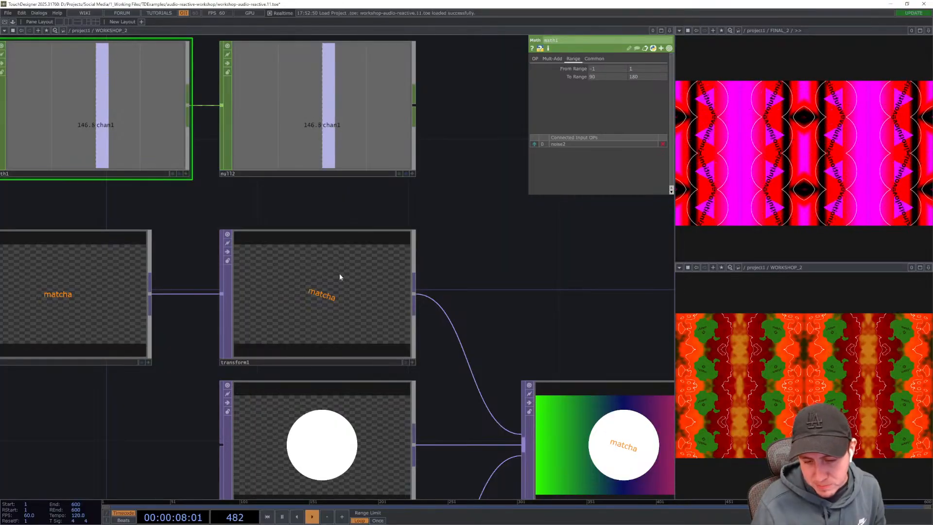
# - Link the Transform TOP's Rotate parameter to the Null CHOP's channel as a CHOP reference
pyautogui.click(339, 273)
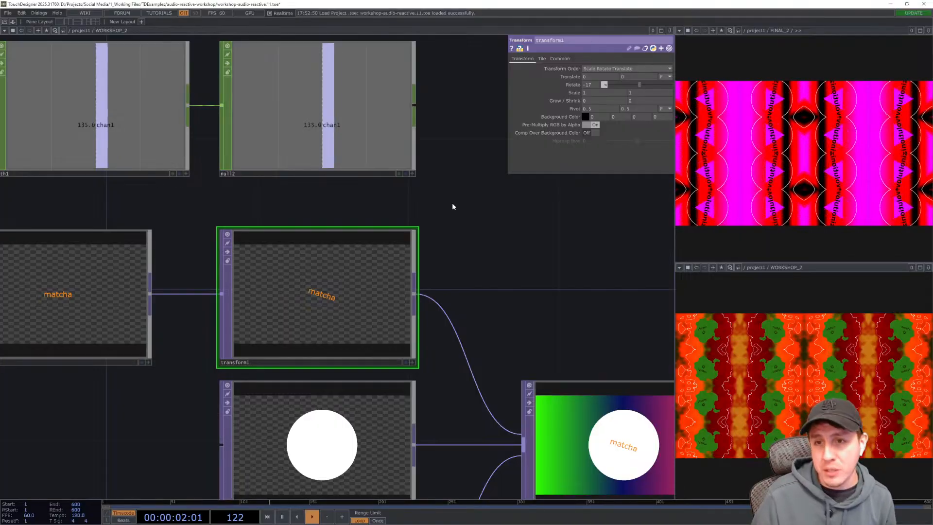
pyautogui.moveTo(459, 226); pyautogui.dragTo(486, 225)
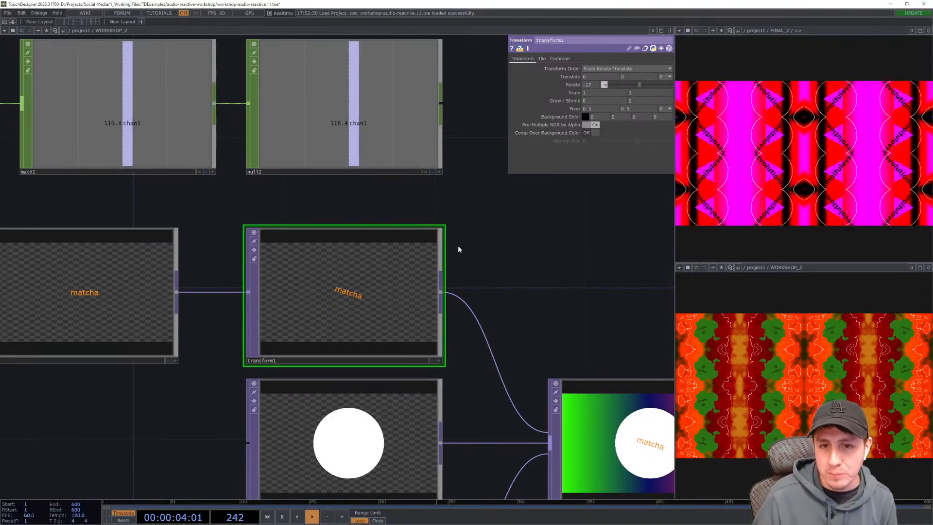
pyautogui.moveTo(496, 272); pyautogui.dragTo(544, 381)
pyautogui.scroll(4, 398, 198)
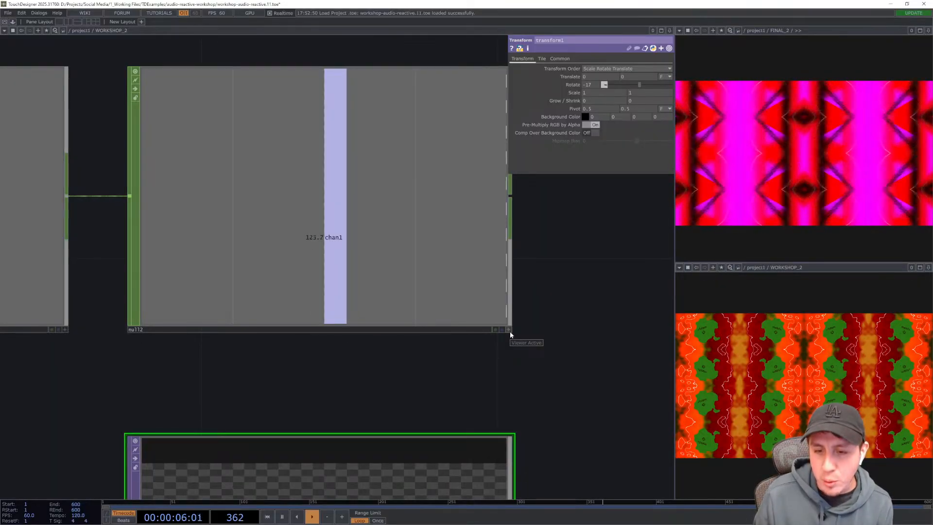
pyautogui.click(509, 331)
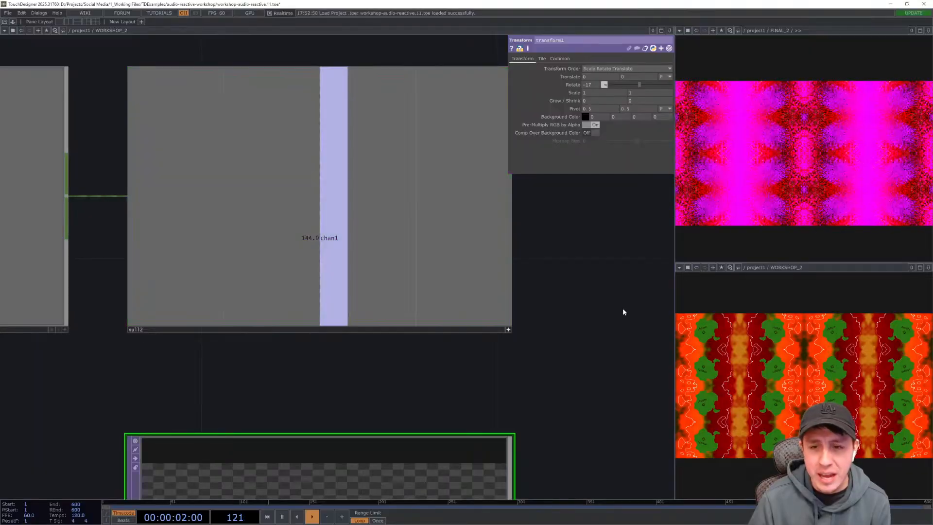
pyautogui.moveTo(599, 302); pyautogui.dragTo(556, 314)
pyautogui.moveTo(217, 146); pyautogui.dragTo(298, 217)
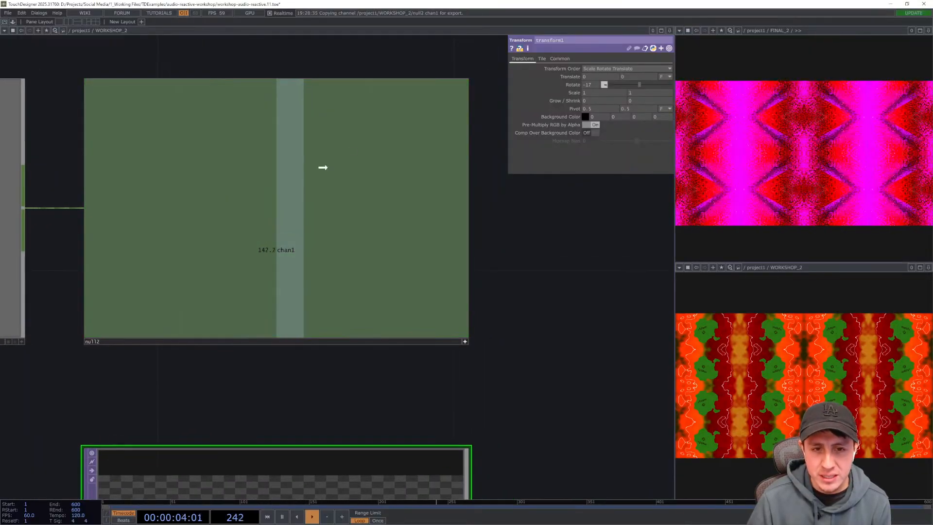
pyautogui.moveTo(387, 190); pyautogui.dragTo(579, 86)
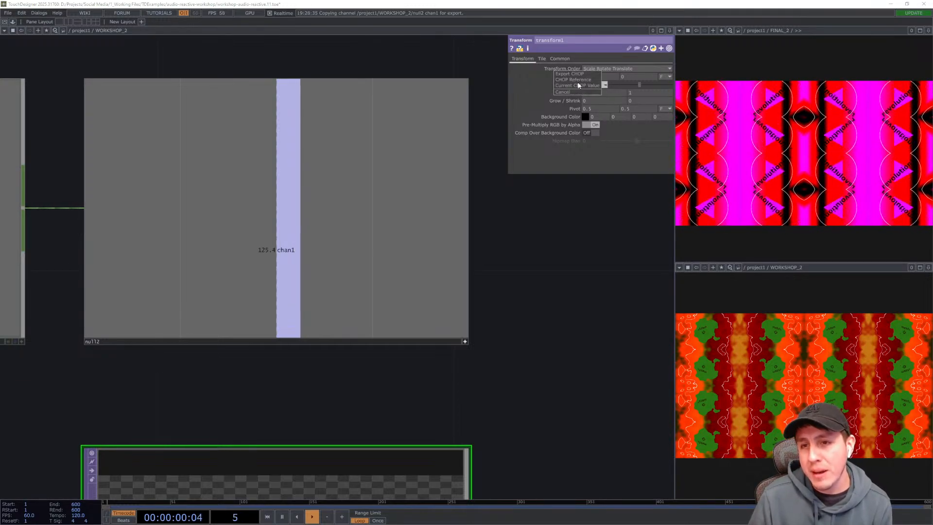
pyautogui.click(578, 80)
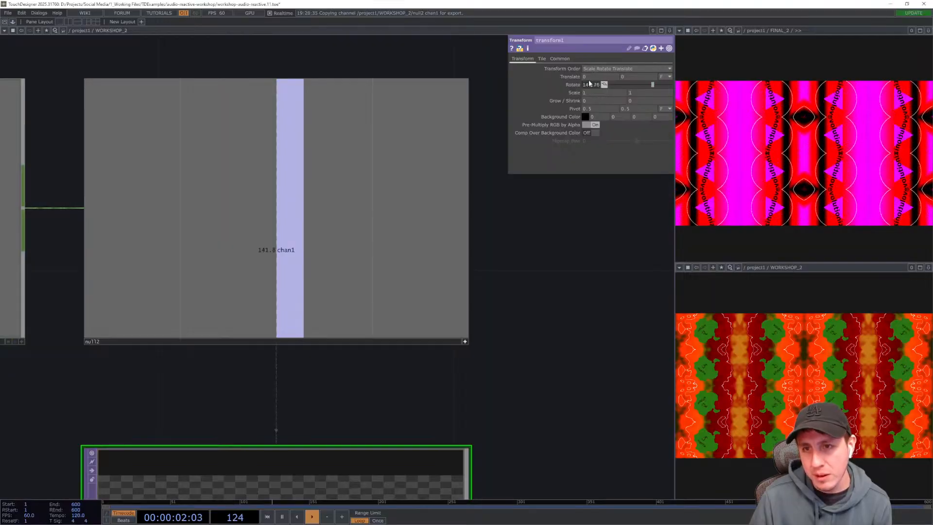
# - Set the Math CHOP's From Range to -0.4 and 0.4
pyautogui.moveTo(559, 290); pyautogui.dragTo(557, 214)
pyautogui.moveTo(562, 381); pyautogui.dragTo(571, 263)
pyautogui.moveTo(577, 333); pyautogui.dragTo(582, 249)
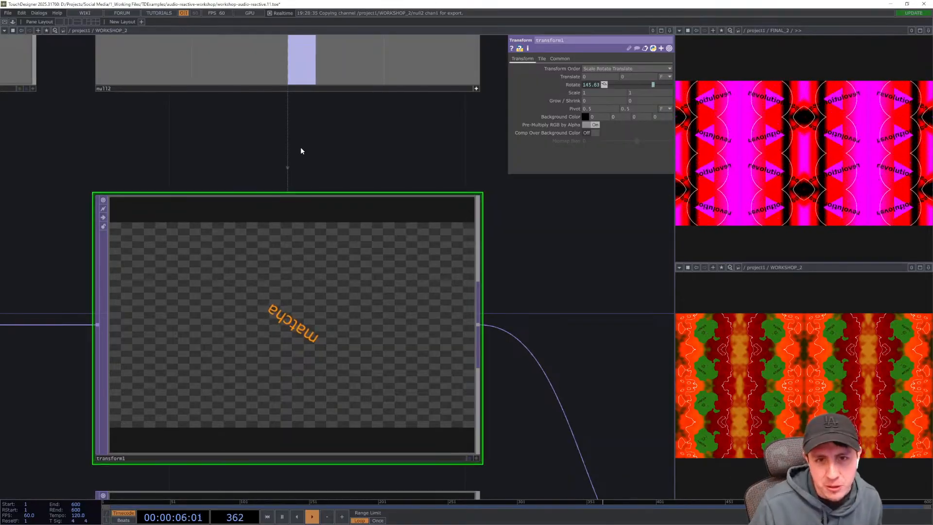
pyautogui.scroll(-3, 369, 185)
pyautogui.scroll(-4, 341, 214)
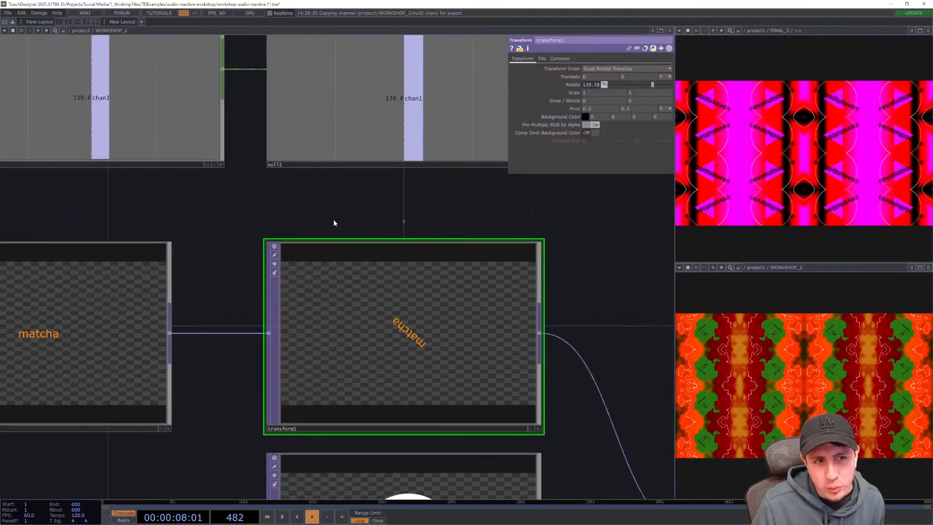
pyautogui.click(247, 151)
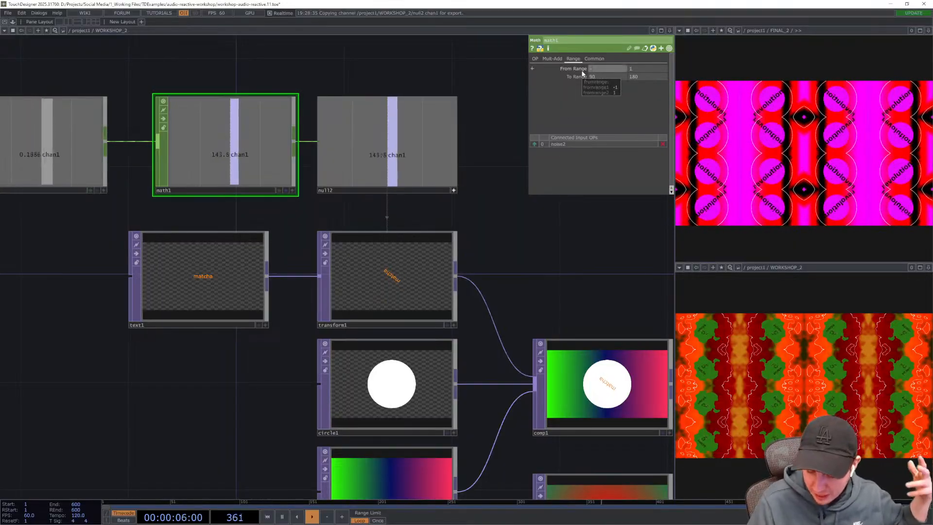
pyautogui.write('-0.4')
pyautogui.press('Tab')
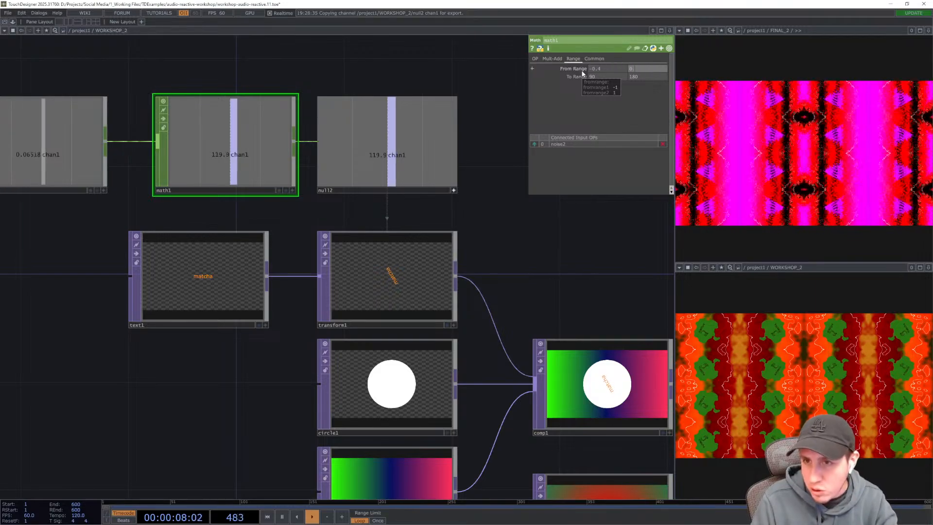
pyautogui.write('0.4')
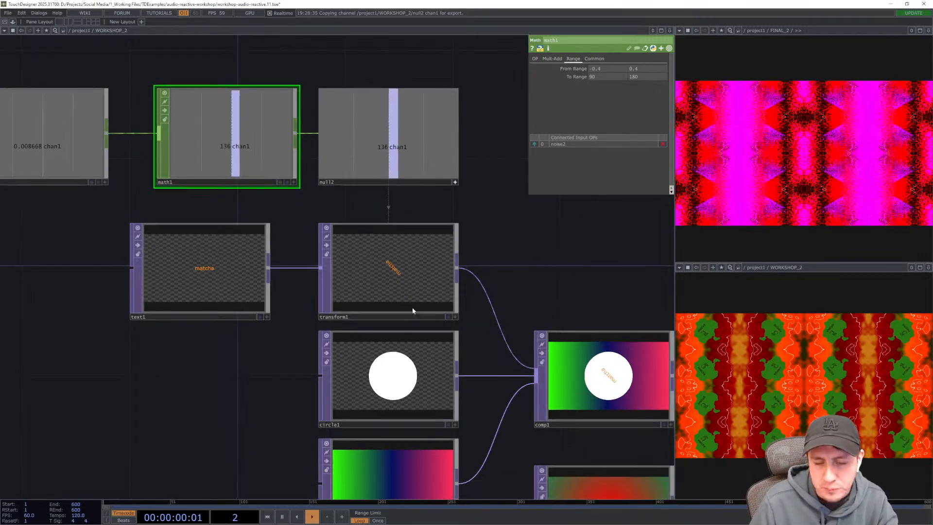
# - Set the Math CHOP's To Range start value to 0
pyautogui.scroll(2, 412, 301)
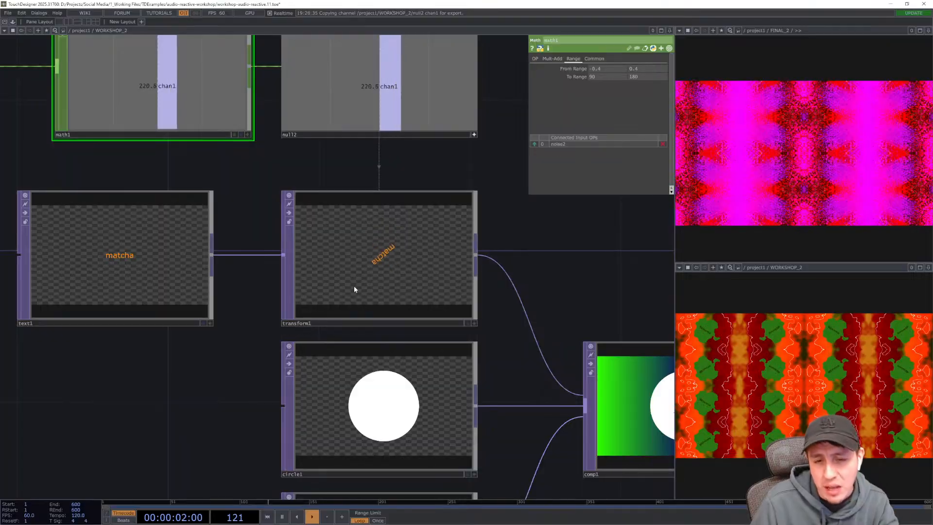
pyautogui.moveTo(538, 215); pyautogui.dragTo(535, 255)
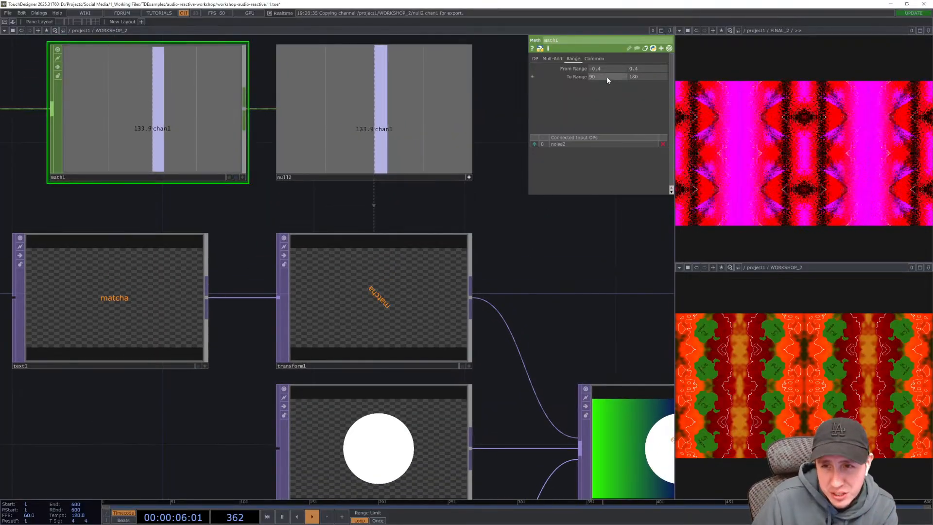
pyautogui.moveTo(606, 77); pyautogui.dragTo(576, 80)
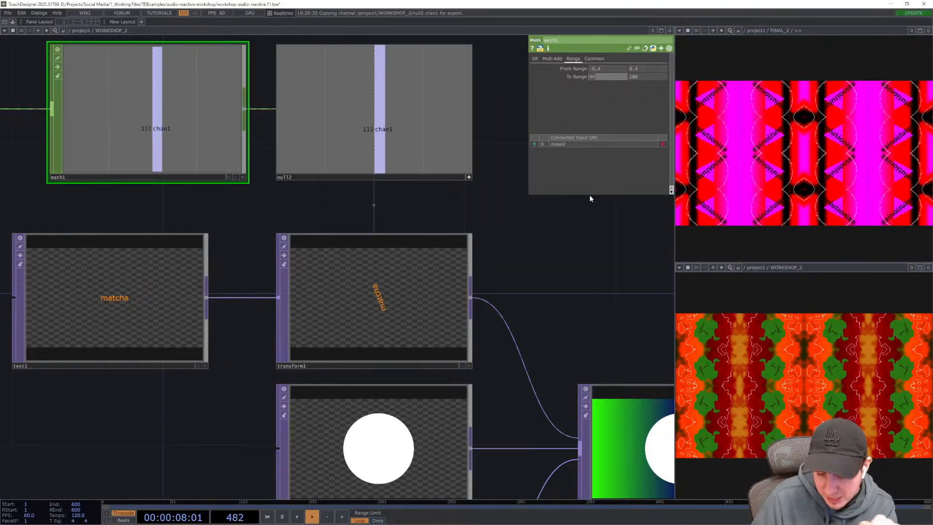
pyautogui.write('0')
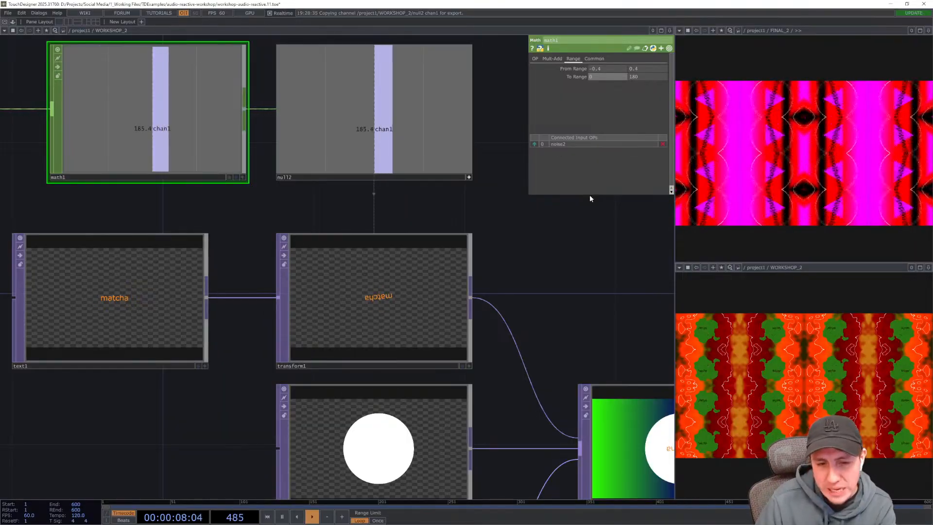
# - Close the FINAL_2 viewer pane
pyautogui.moveTo(590, 256); pyautogui.dragTo(573, 263)
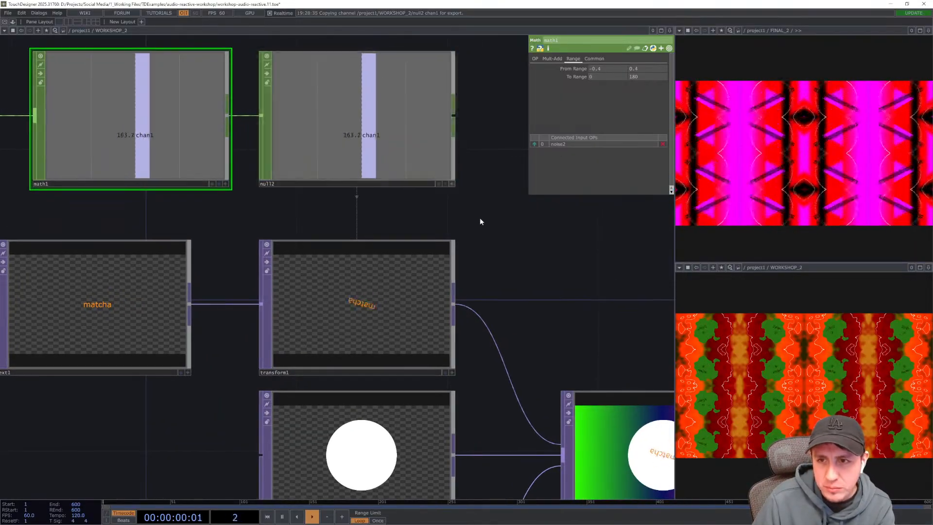
pyautogui.scroll(-6, 484, 265)
pyautogui.moveTo(485, 266); pyautogui.dragTo(426, 262)
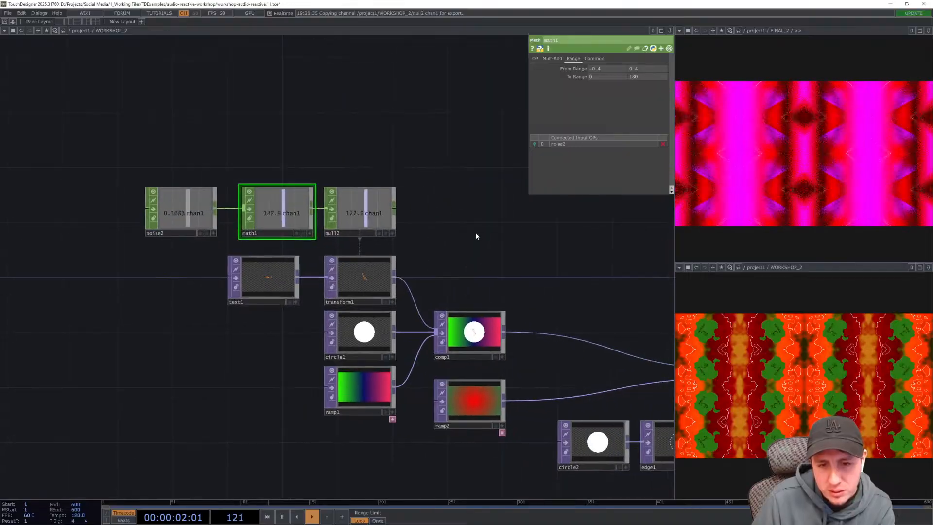
pyautogui.scroll(8, 379, 284)
pyautogui.scroll(-6, 215, 246)
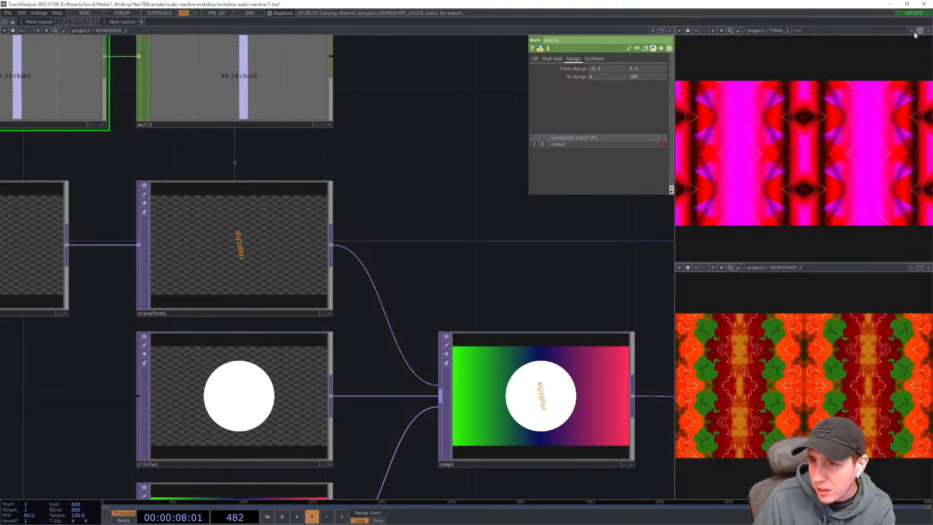
pyautogui.click(928, 31)
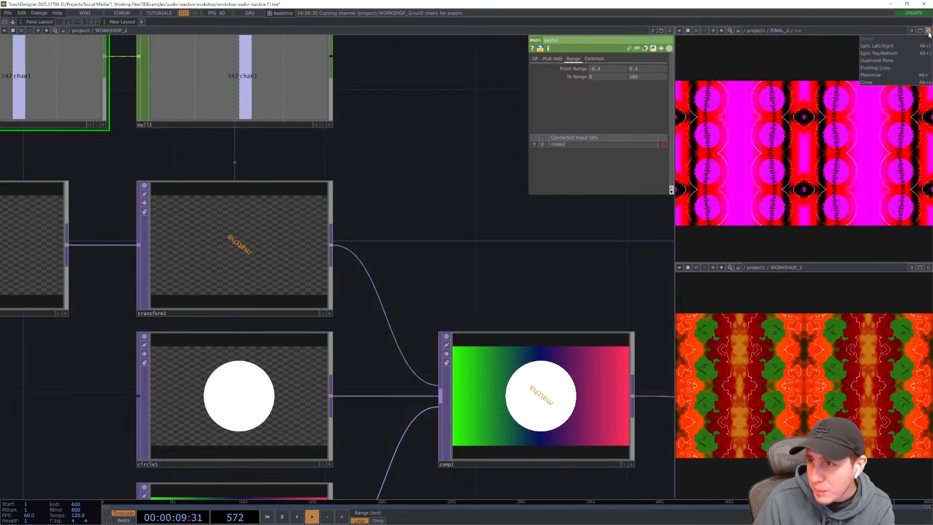
pyautogui.click(880, 81)
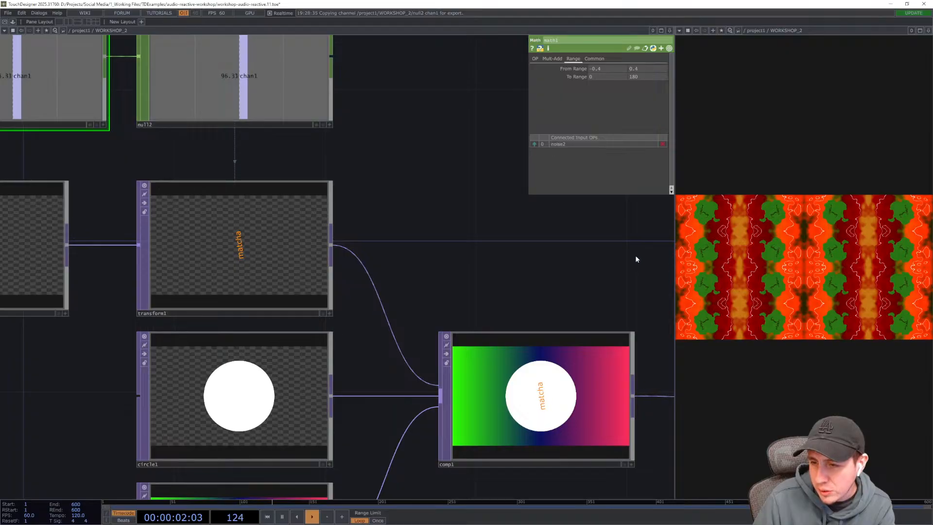
# - Turn on Polygon mode in the Circle TOP parameters
pyautogui.moveTo(636, 259); pyautogui.dragTo(614, 255)
pyautogui.scroll(-3, 475, 263)
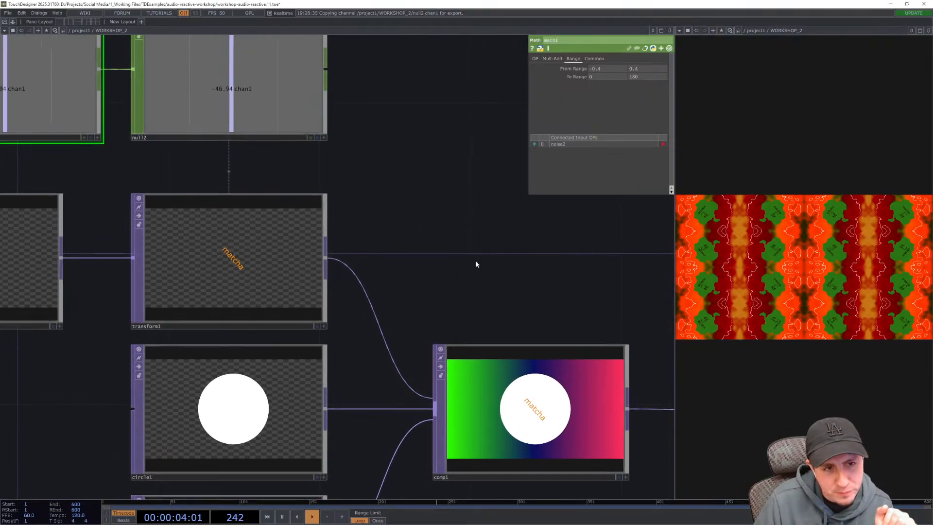
pyautogui.scroll(-2, 492, 261)
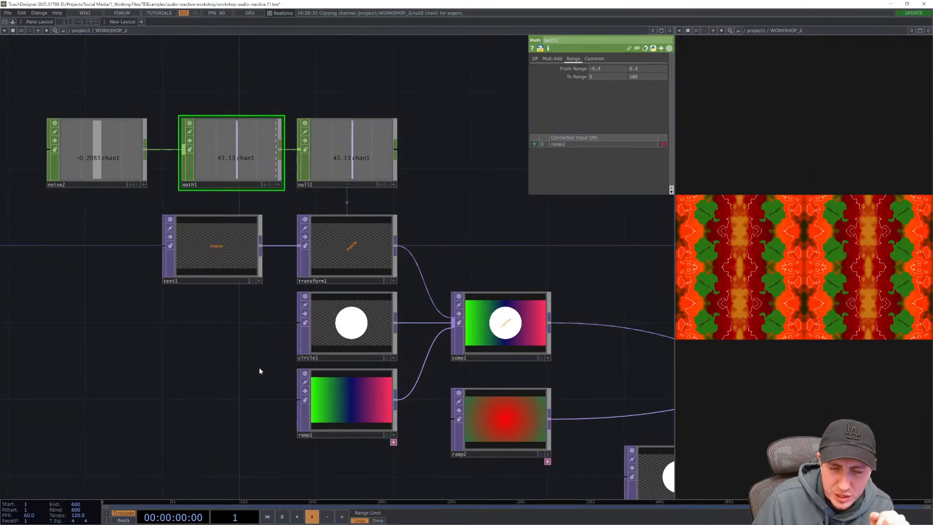
pyautogui.moveTo(259, 367); pyautogui.dragTo(273, 358)
pyautogui.scroll(3, 383, 318)
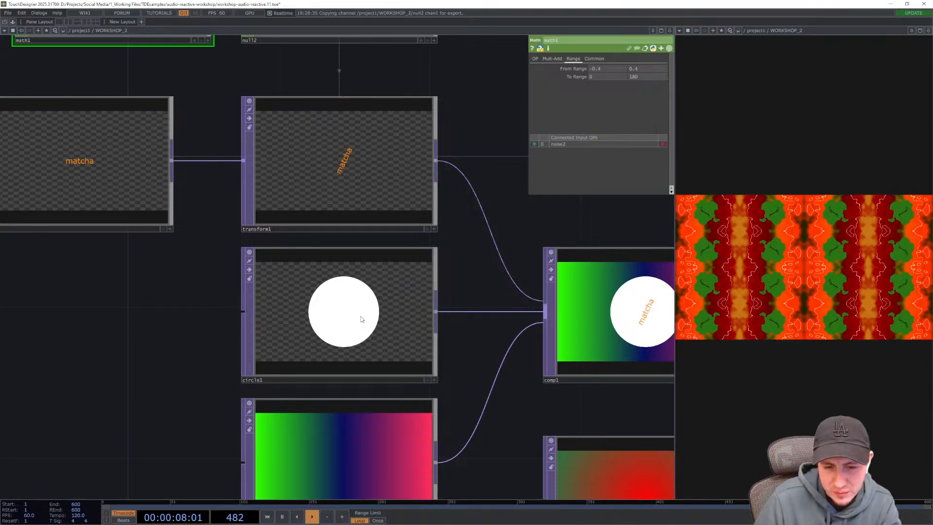
pyautogui.click(363, 320)
pyautogui.moveTo(209, 357); pyautogui.dragTo(208, 269)
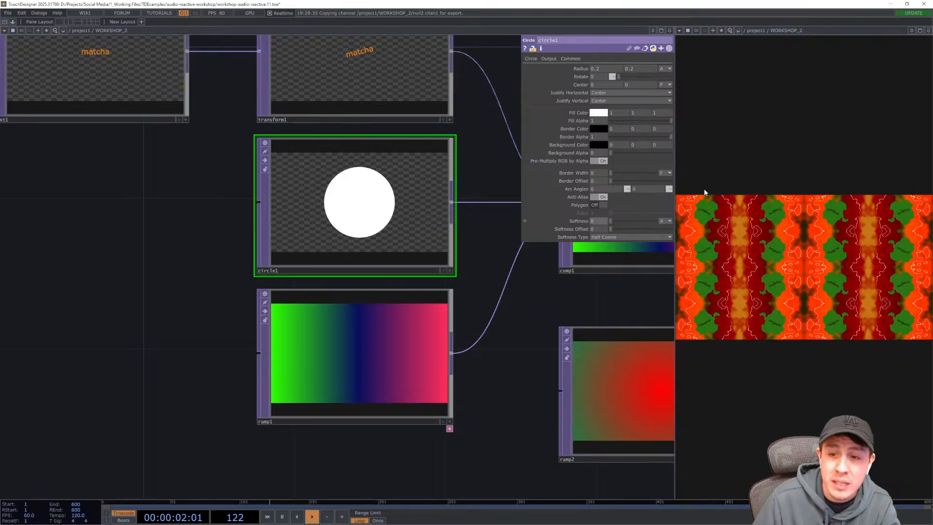
pyautogui.click(599, 204)
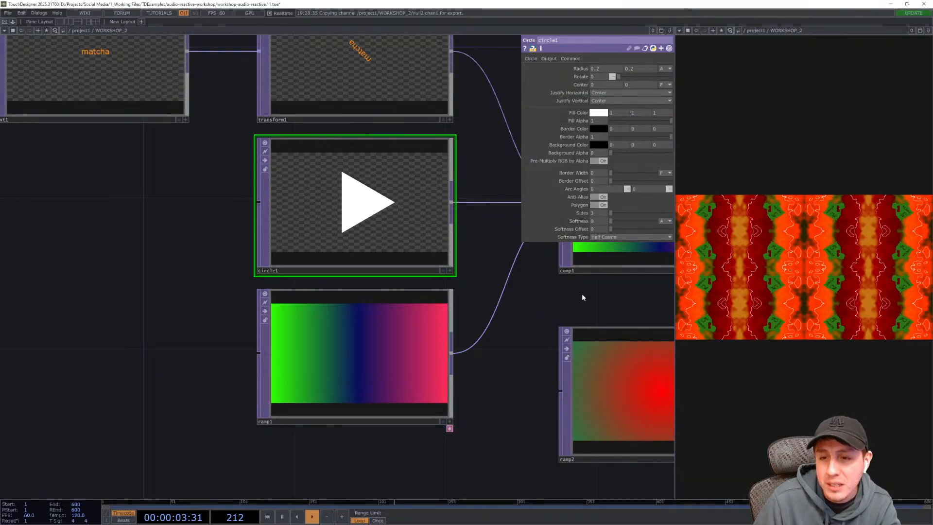
# - Toggle the Circle TOP's Polygon option repeatedly, switching it off at the end
pyautogui.click(600, 206)
pyautogui.click(600, 206)
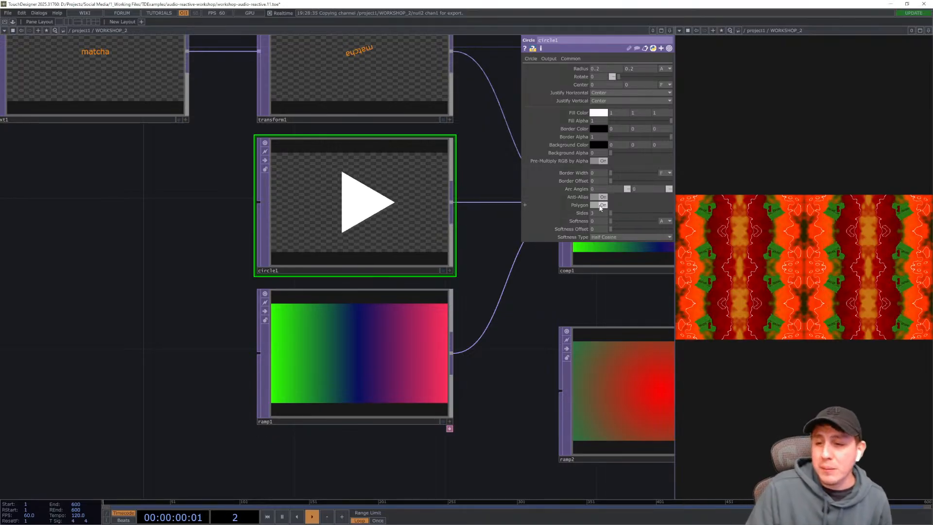
pyautogui.click(601, 206)
pyautogui.click(600, 206)
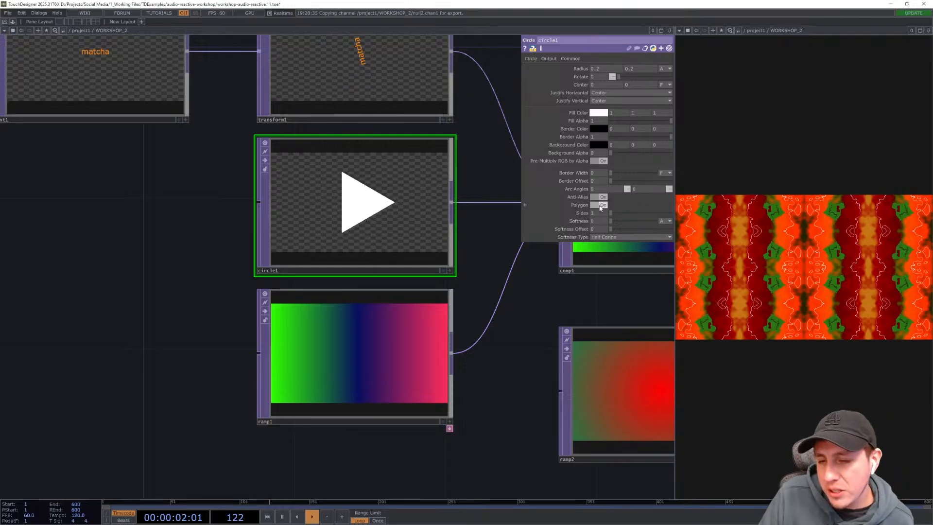
pyautogui.click(600, 206)
pyautogui.click(601, 206)
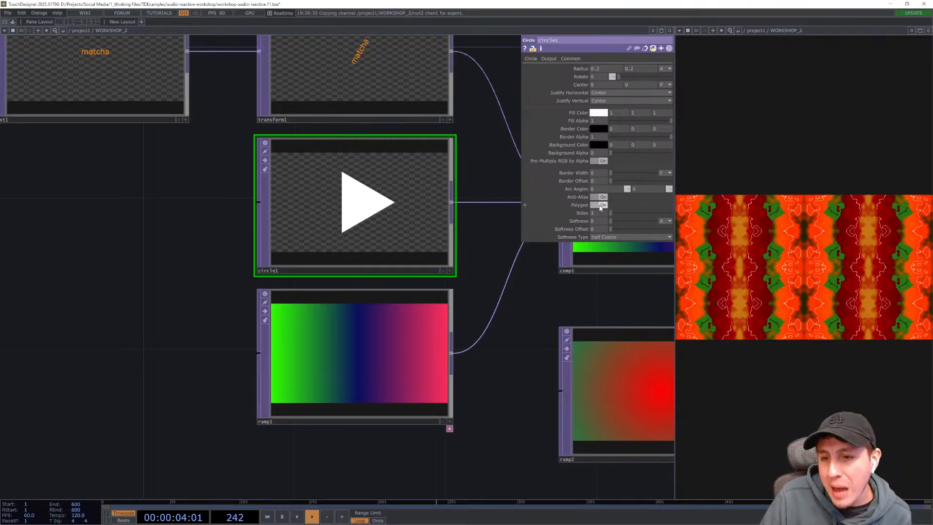
pyautogui.click(601, 206)
pyautogui.click(601, 206)
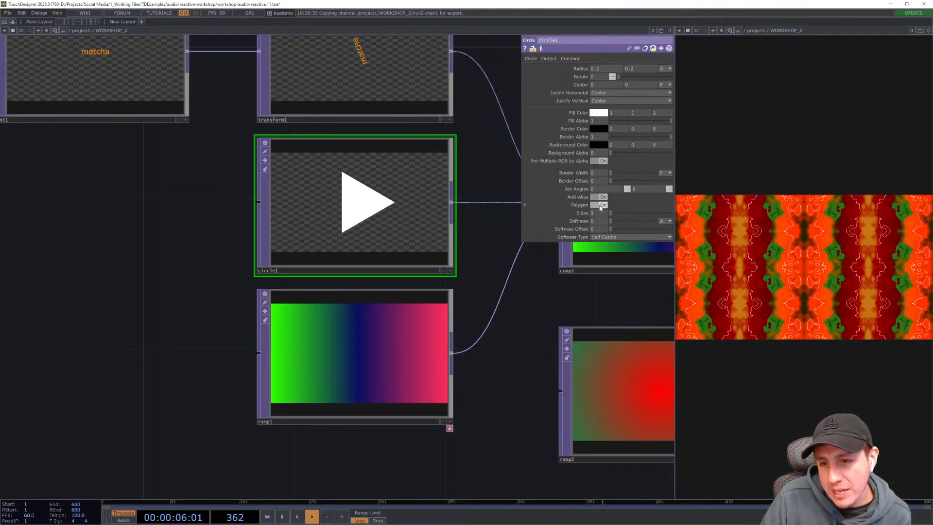
pyautogui.click(601, 207)
pyautogui.click(601, 206)
pyautogui.click(601, 206)
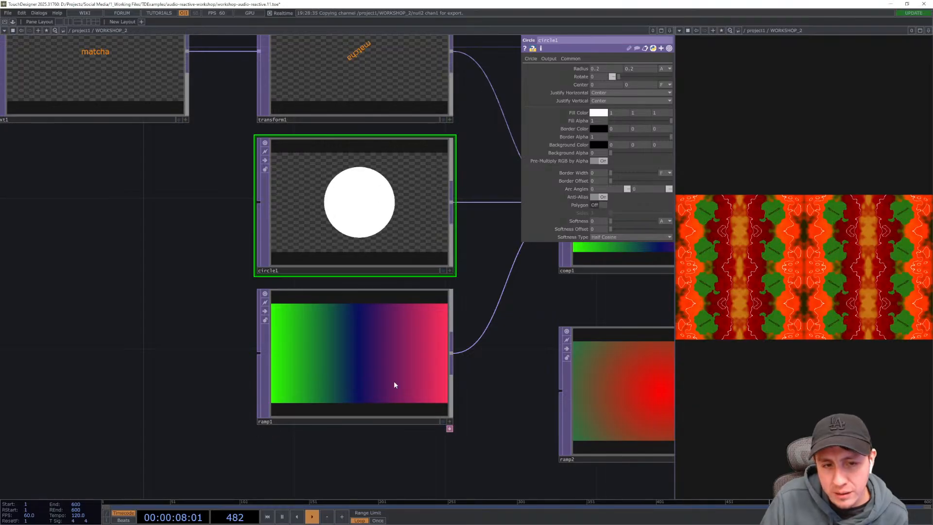
# - Add an LFO CHOP to the network beside the Circle TOP
pyautogui.moveTo(168, 339); pyautogui.dragTo(333, 337)
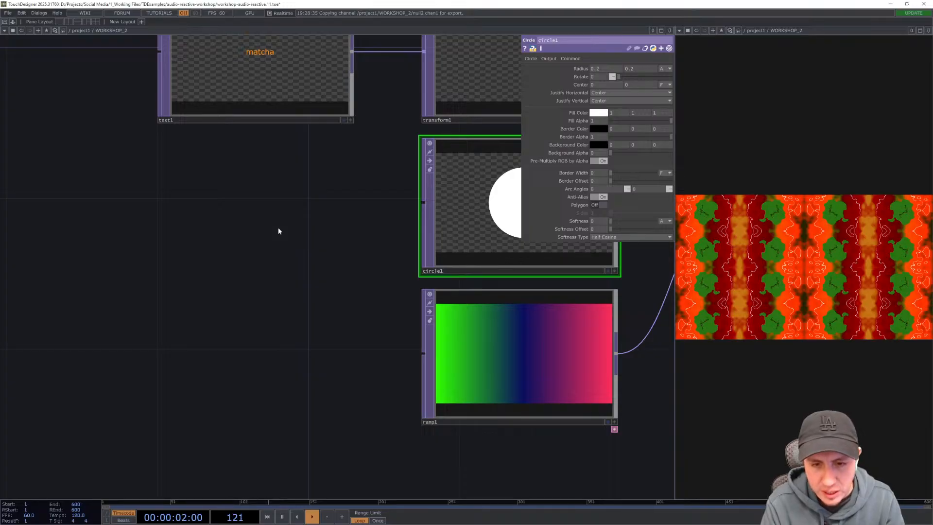
pyautogui.press('Tab')
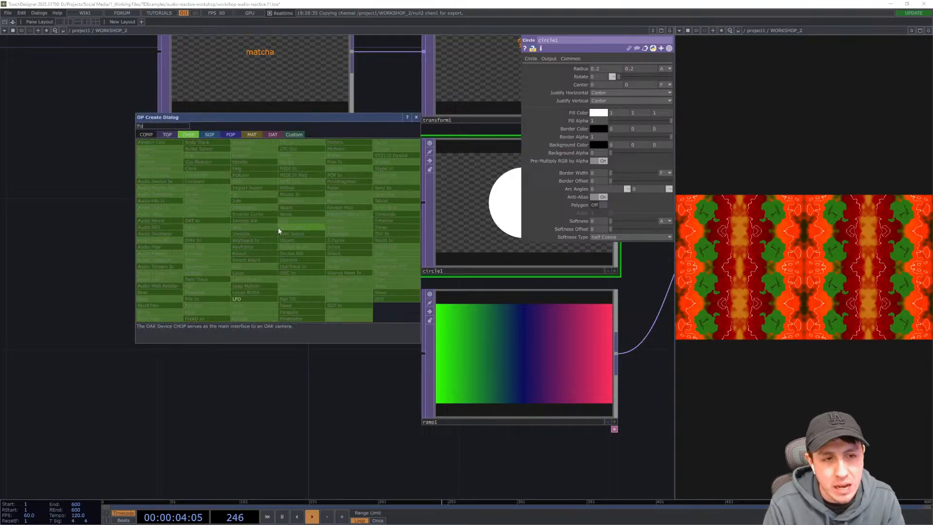
pyautogui.click(256, 300)
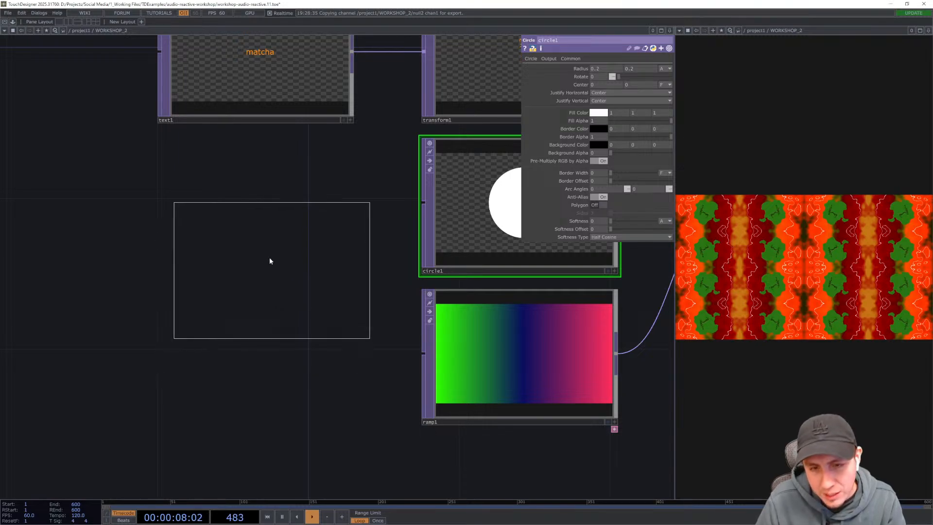
pyautogui.click(261, 232)
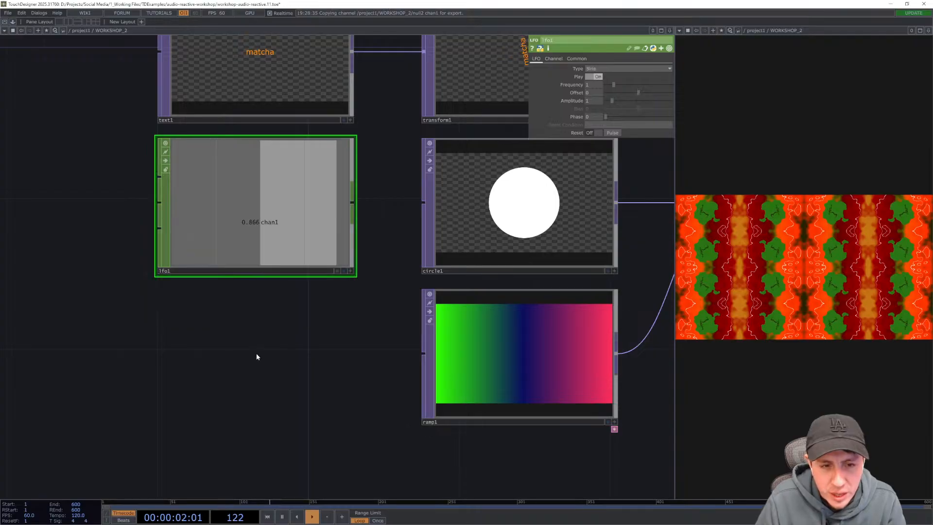
# - Set the LFO CHOP's Type to Square
pyautogui.moveTo(255, 354); pyautogui.dragTo(256, 392)
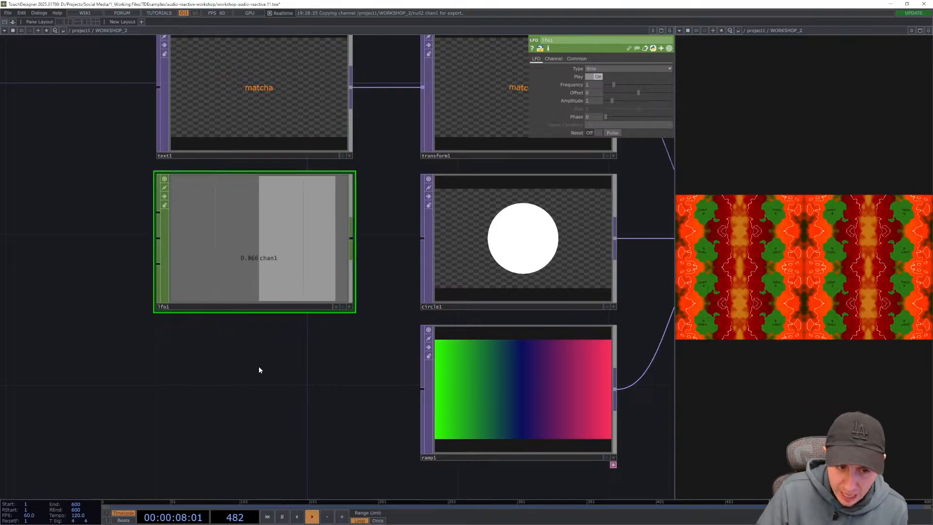
pyautogui.moveTo(259, 366); pyautogui.dragTo(307, 331)
pyautogui.click(636, 68)
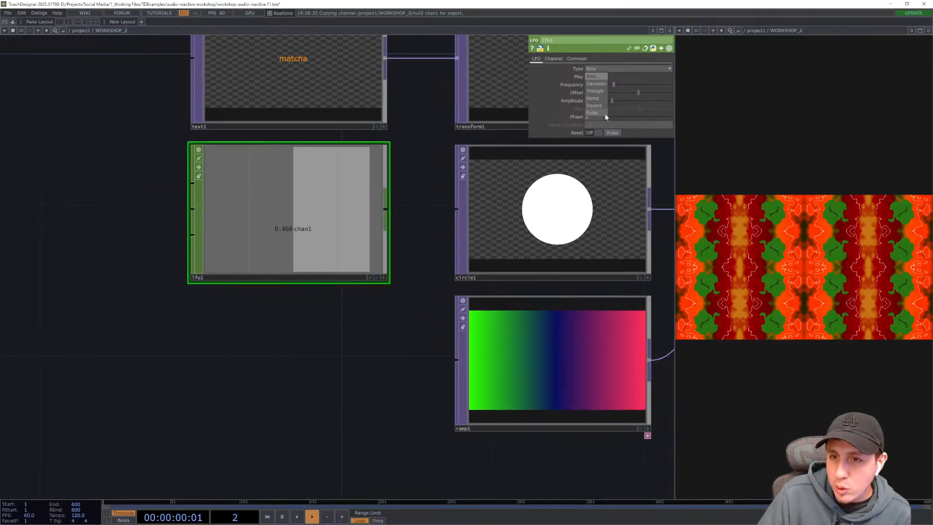
pyautogui.click(596, 104)
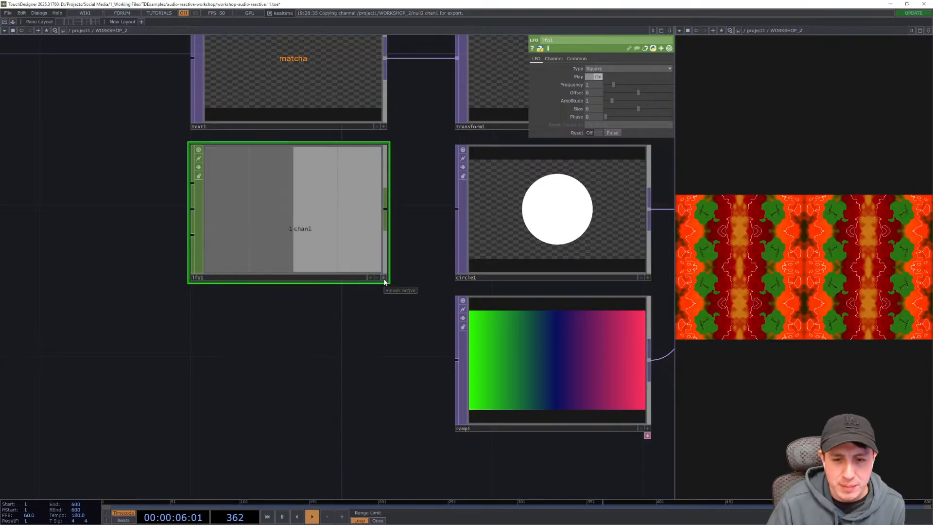
# - Export the LFO's channel to the Circle TOP's Polygon parameter
pyautogui.click(520, 222)
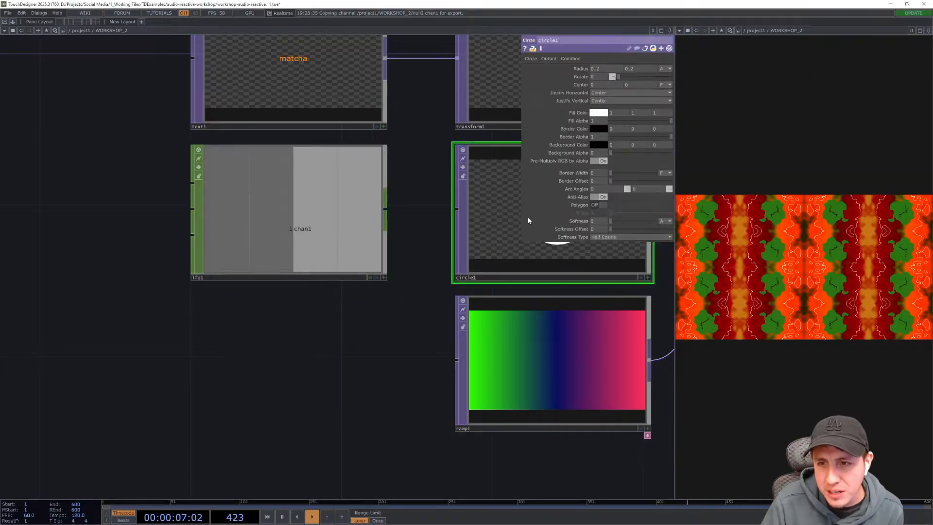
pyautogui.click(384, 278)
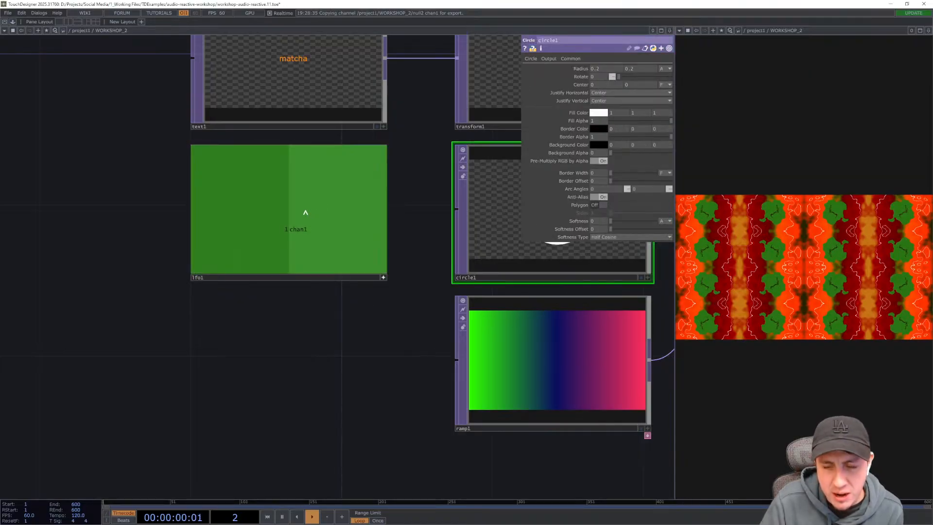
pyautogui.moveTo(305, 211); pyautogui.dragTo(586, 205)
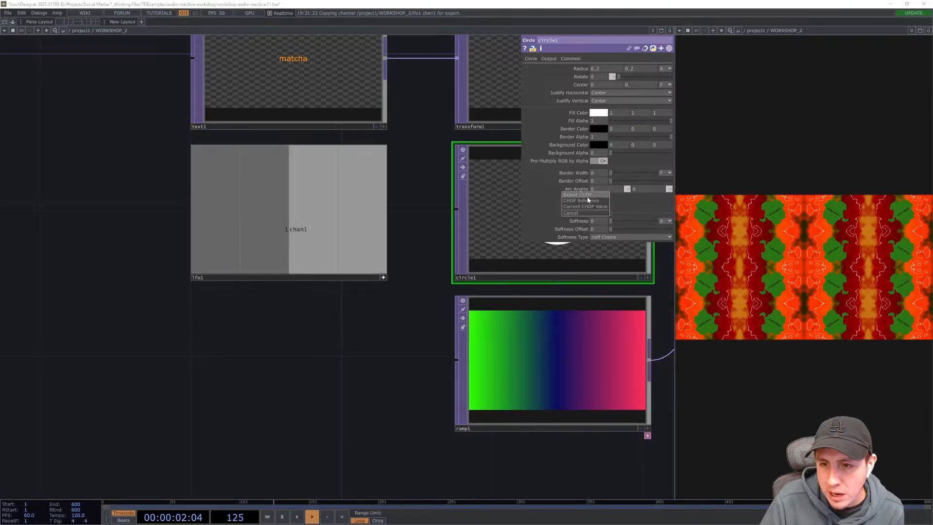
pyautogui.moveTo(288, 387); pyautogui.dragTo(227, 377)
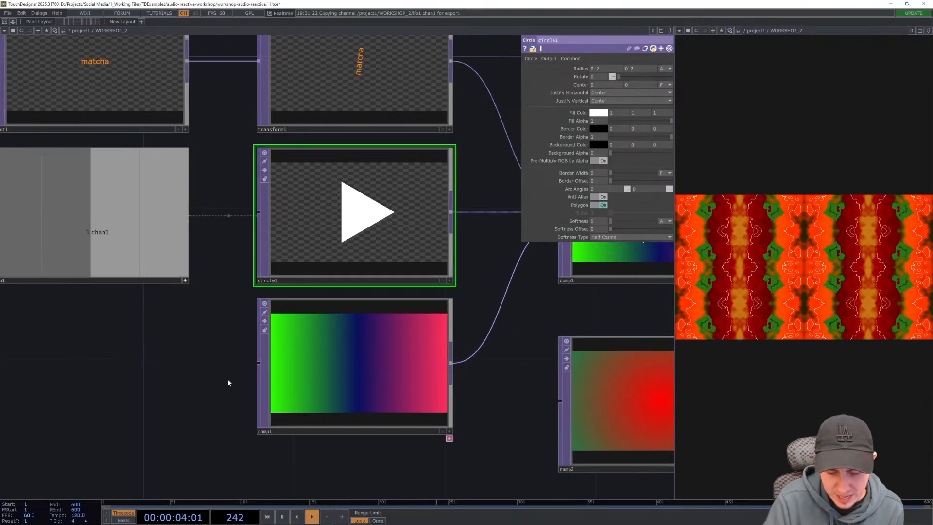
# - Scale the text's Transform TOP up to 1.6 in both directions
pyautogui.scroll(2, 359, 204)
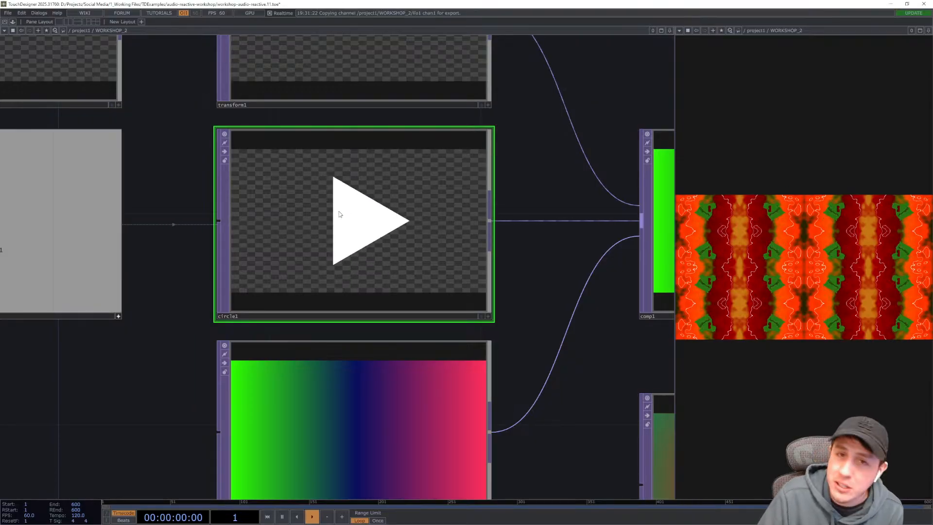
pyautogui.moveTo(441, 283); pyautogui.dragTo(407, 286)
pyautogui.scroll(-5, 406, 287)
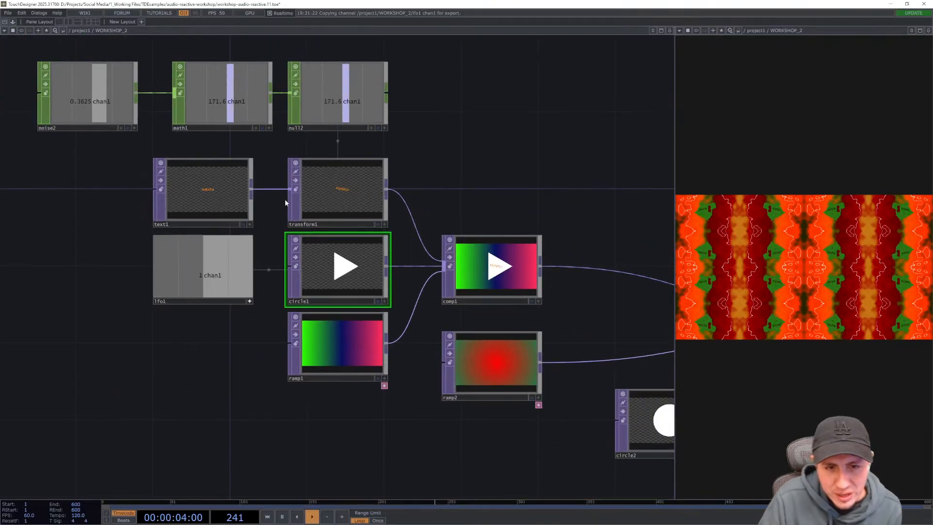
pyautogui.click(348, 202)
pyautogui.press('p')
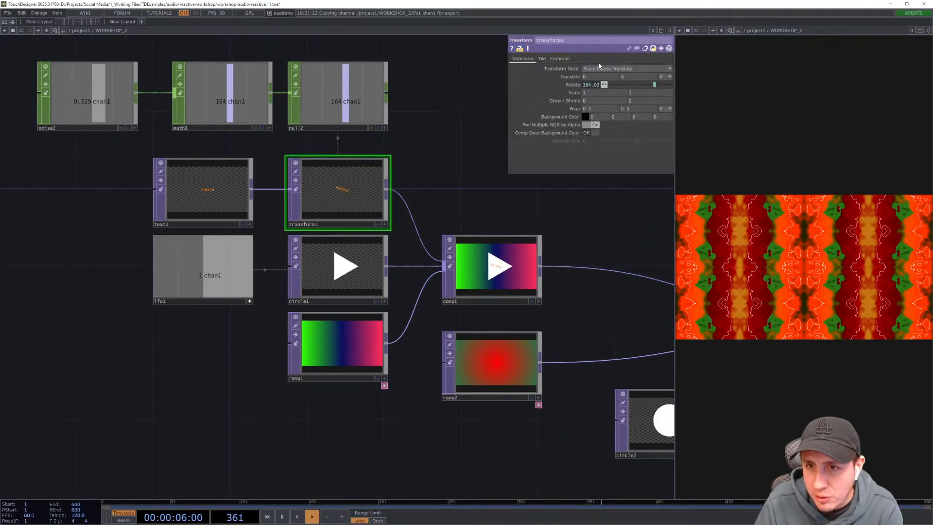
pyautogui.moveTo(574, 95); pyautogui.dragTo(584, 82, button='middle')
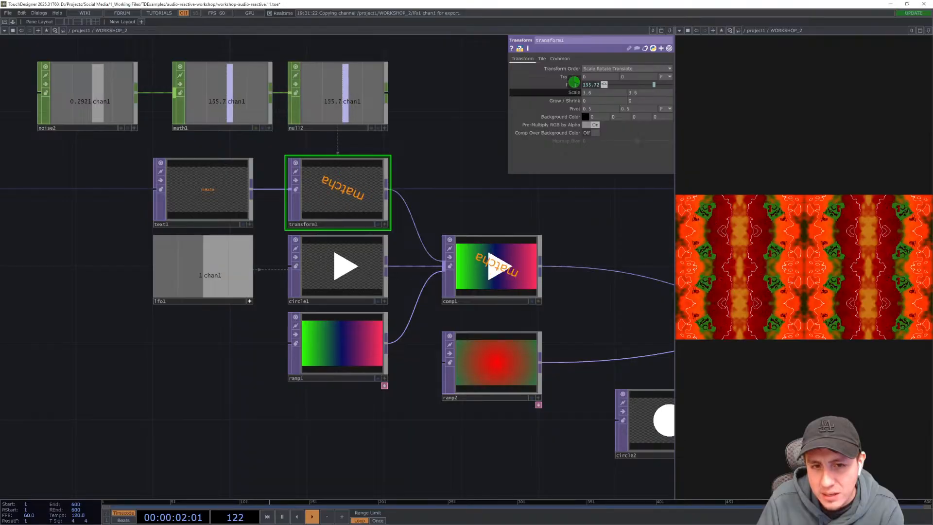
pyautogui.press('p')
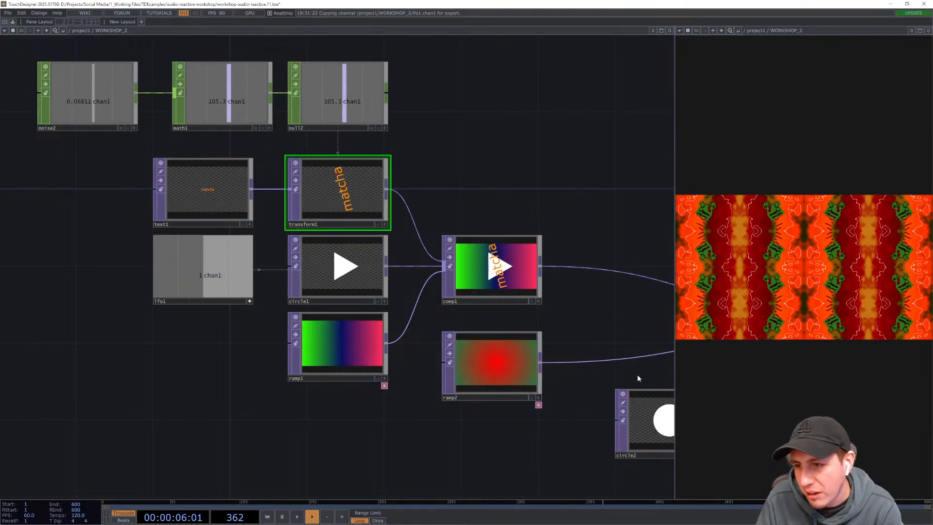
# - Save the project
pyautogui.moveTo(620, 203); pyautogui.dragTo(492, 160)
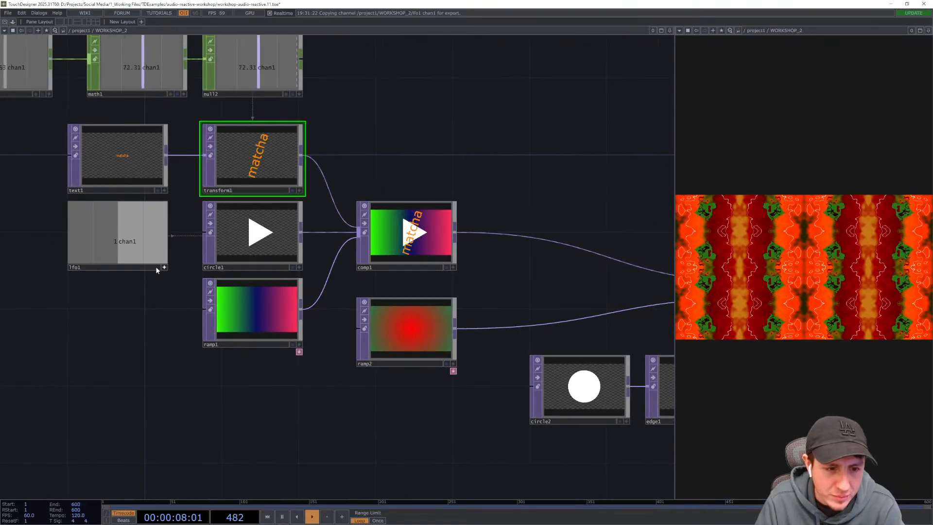
pyautogui.scroll(-4, 152, 345)
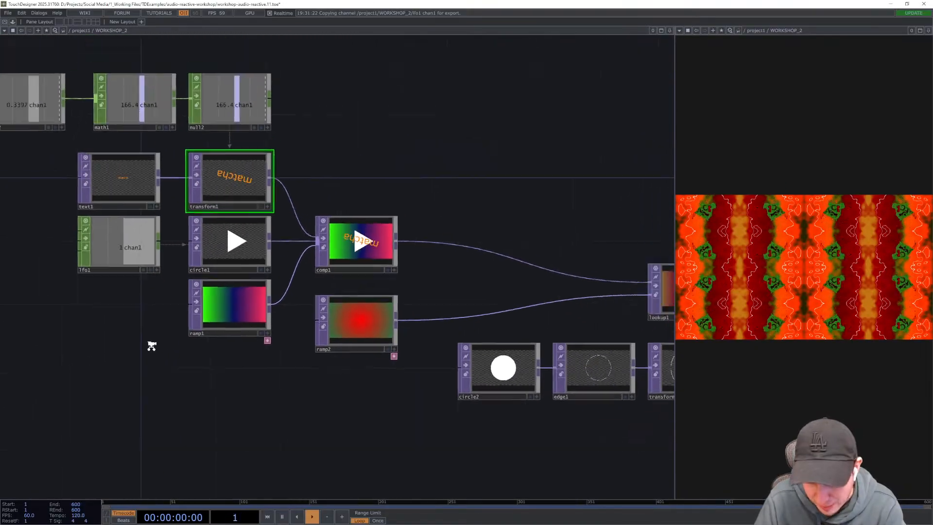
pyautogui.hotkey('ctrl', 's')
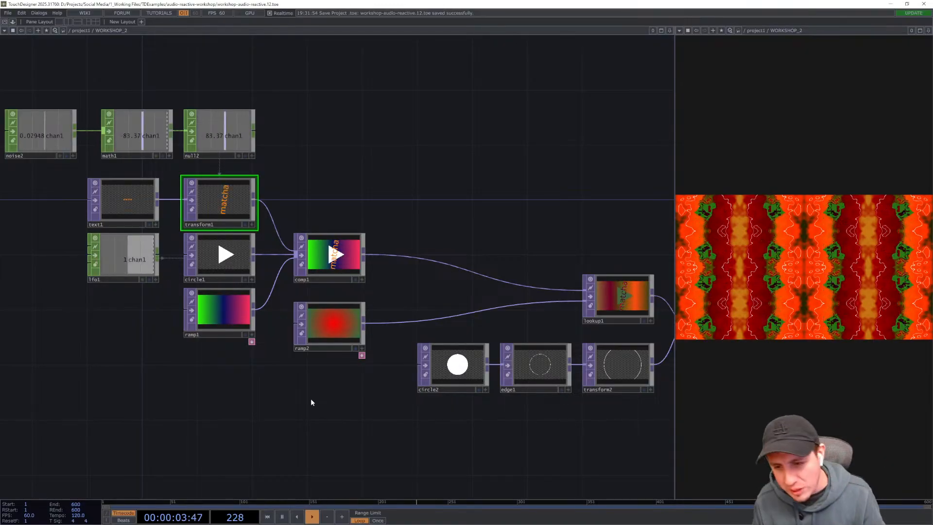
# - Add an Audio File In CHOP in an empty area below the network
pyautogui.moveTo(312, 402); pyautogui.dragTo(235, 356)
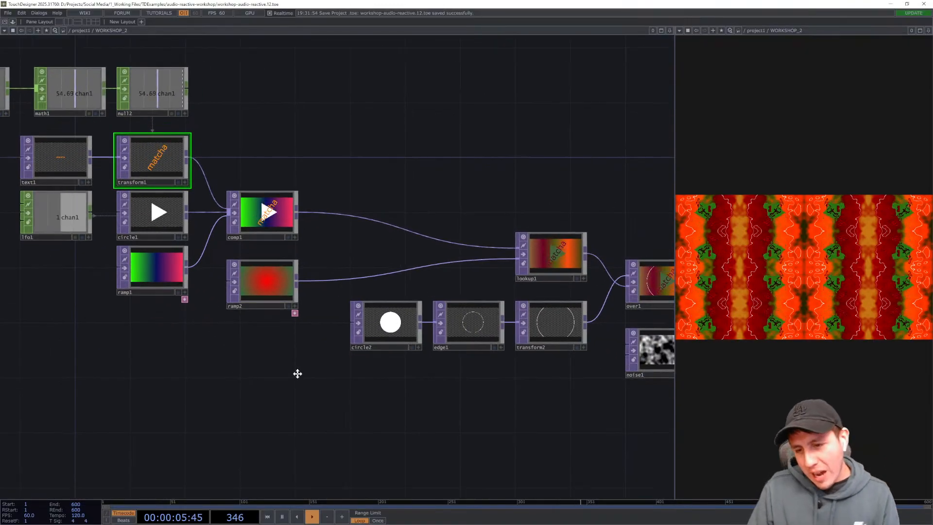
pyautogui.moveTo(298, 374); pyautogui.dragTo(230, 290)
pyautogui.moveTo(348, 335); pyautogui.dragTo(381, 279)
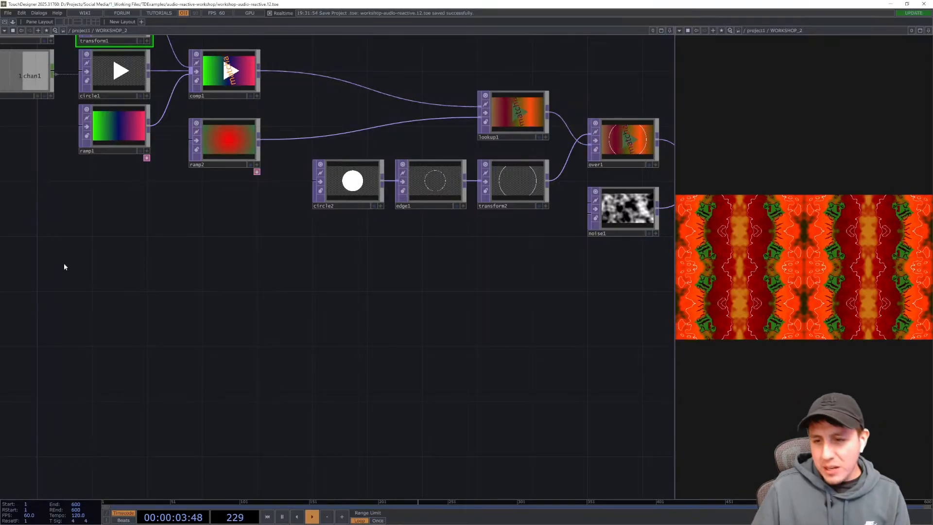
pyautogui.scroll(-3, 291, 282)
pyautogui.moveTo(268, 280); pyautogui.dragTo(250, 285)
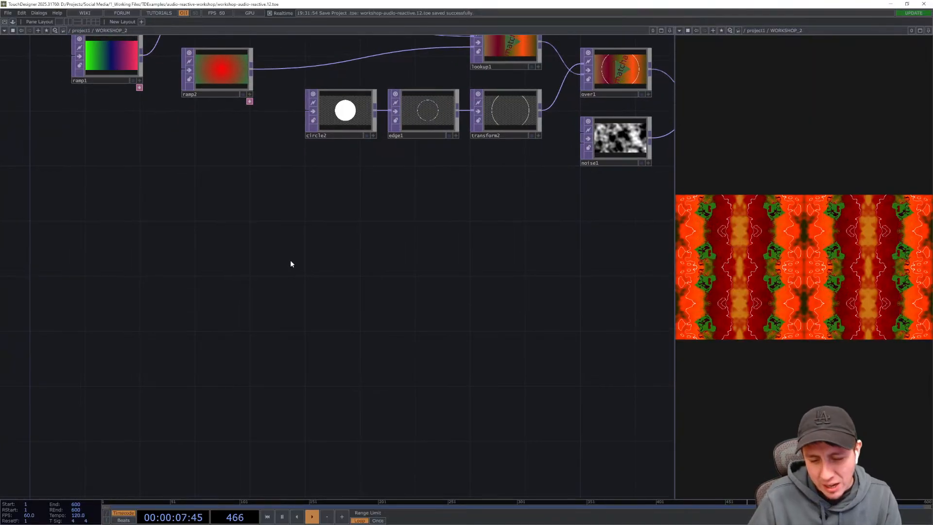
pyautogui.press('Tab')
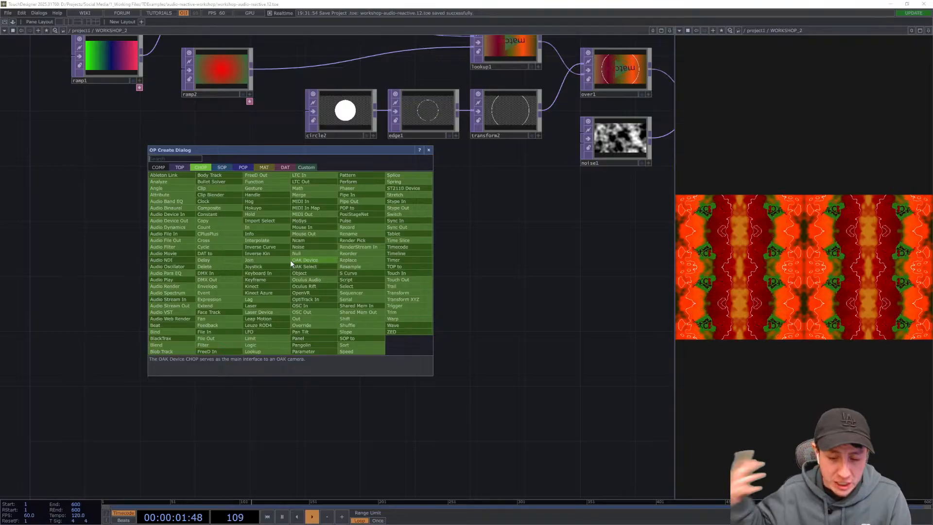
pyautogui.write('audiofilein')
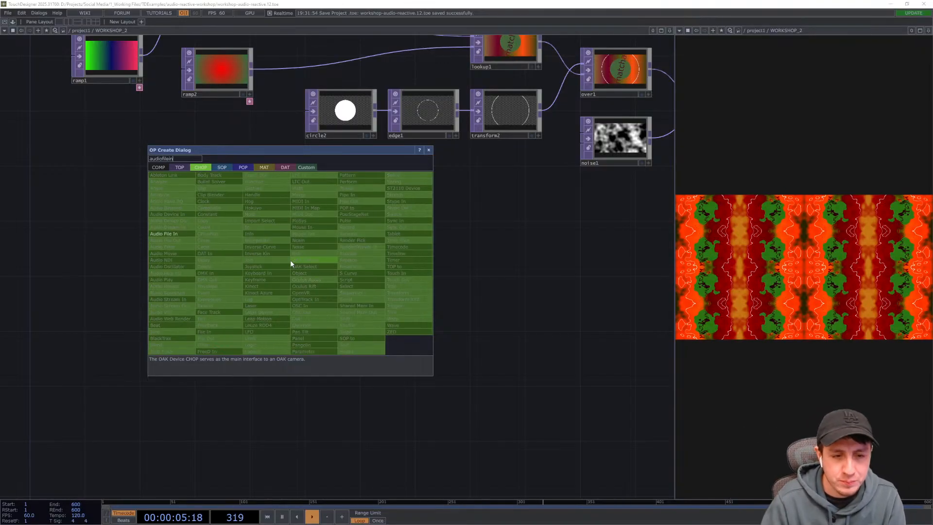
pyautogui.press('Return')
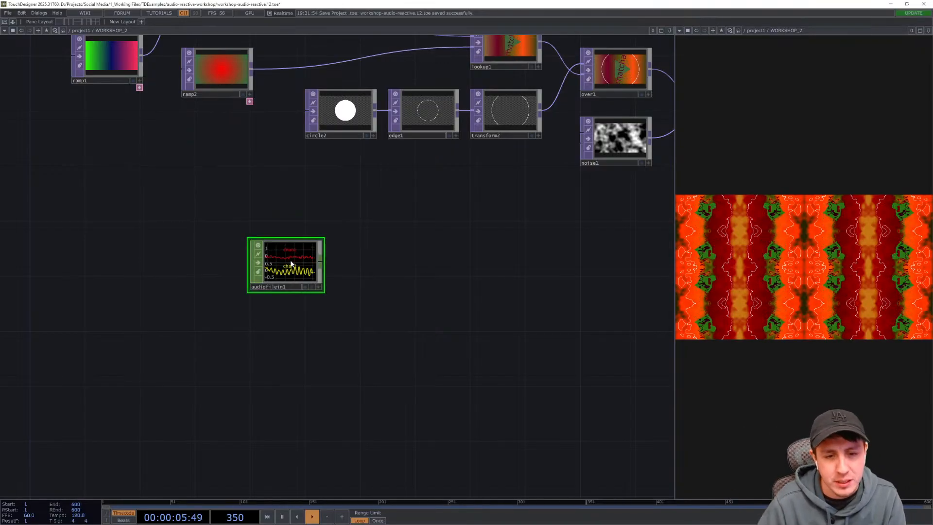
# - Add an Audio Device Out CHOP to the right of the Audio File In CHOP
pyautogui.click(188, 287)
pyautogui.scroll(3, 203, 266)
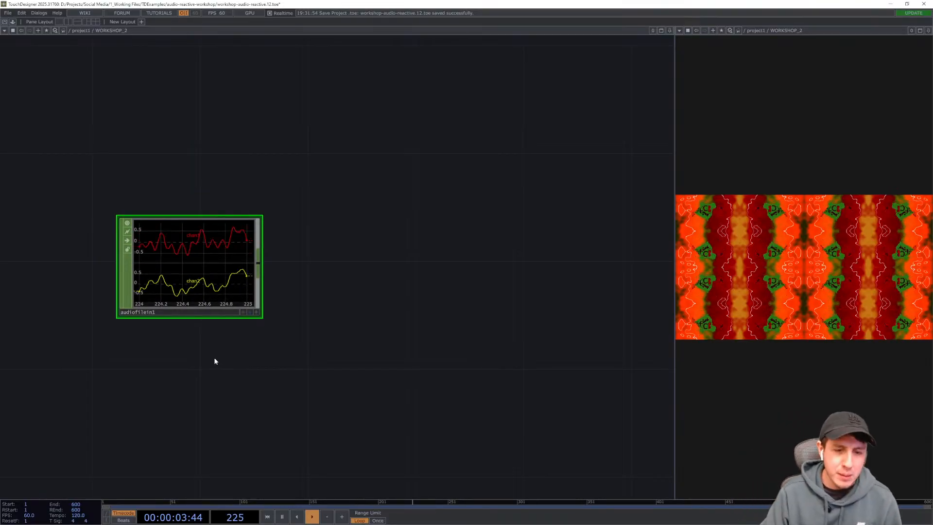
pyautogui.press('Tab')
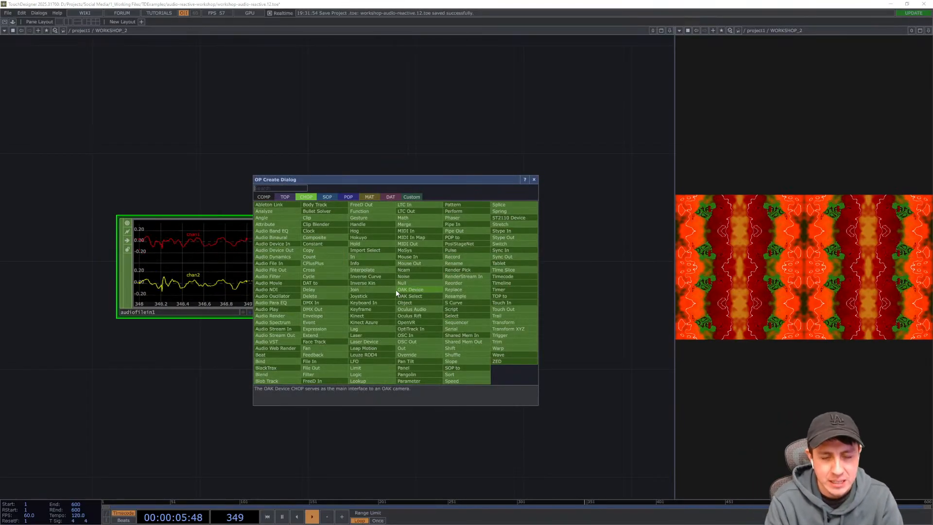
pyautogui.write('audiodeviceout')
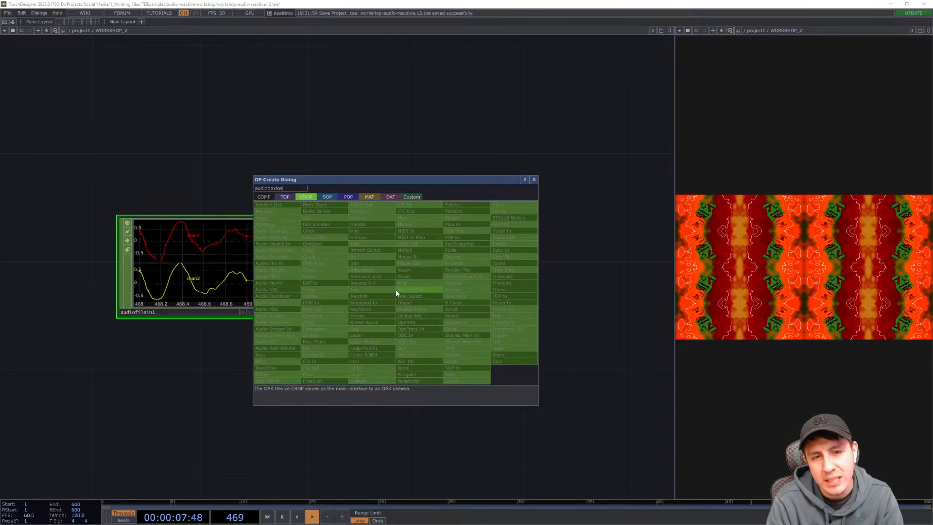
pyautogui.doubleClick(296, 188)
pyautogui.write('audio device')
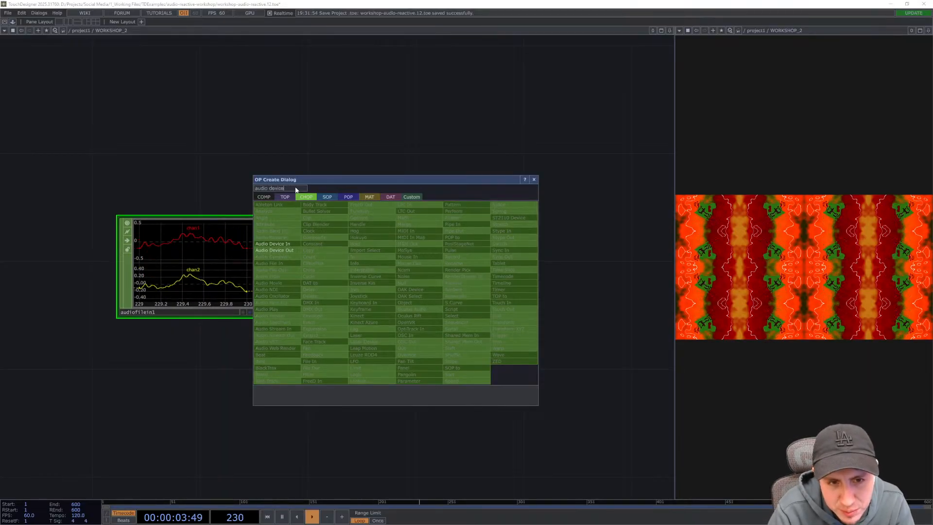
pyautogui.write(' out')
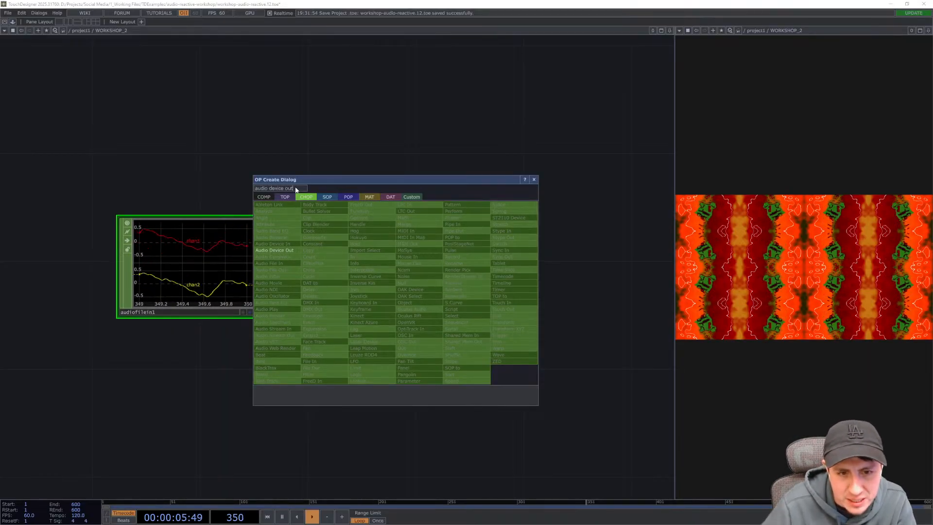
pyautogui.click(287, 250)
pyautogui.click(422, 272)
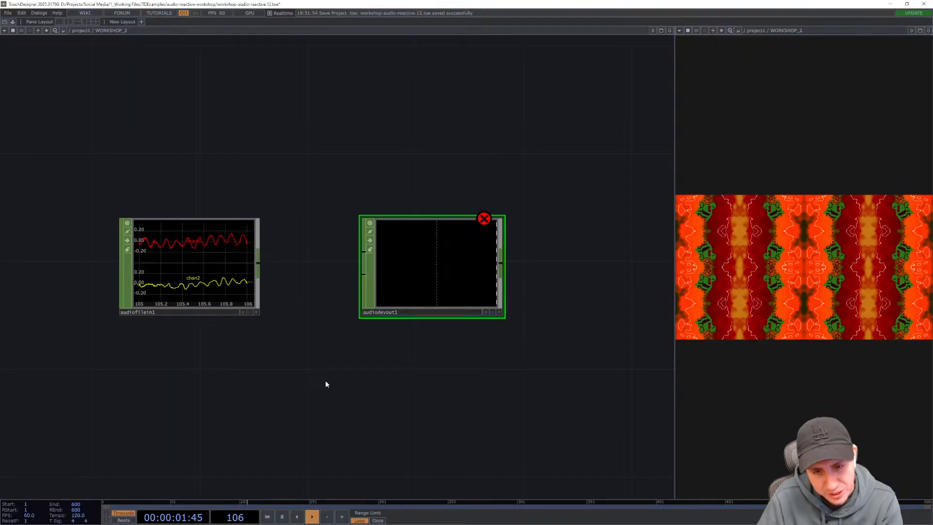
# - Set the Audio Device Out's volume to 0.5
pyautogui.moveTo(321, 383); pyautogui.dragTo(279, 388)
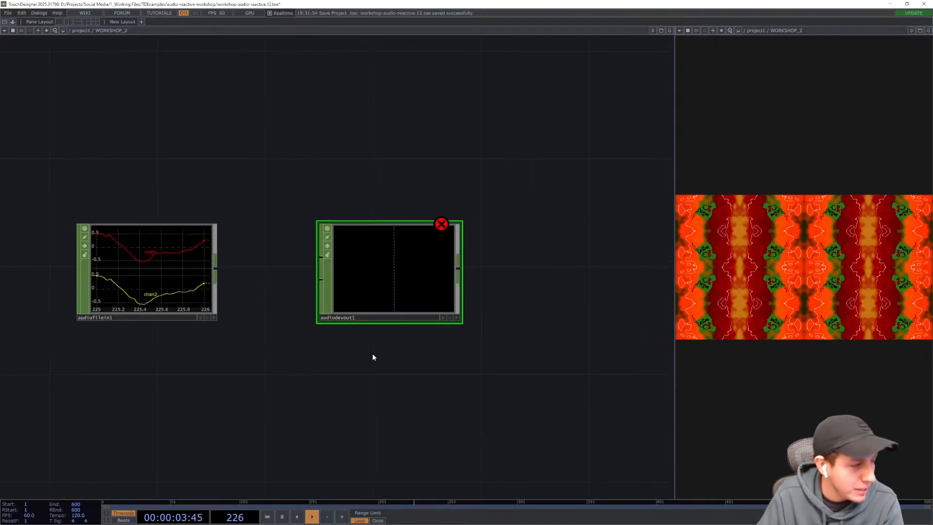
pyautogui.press('p')
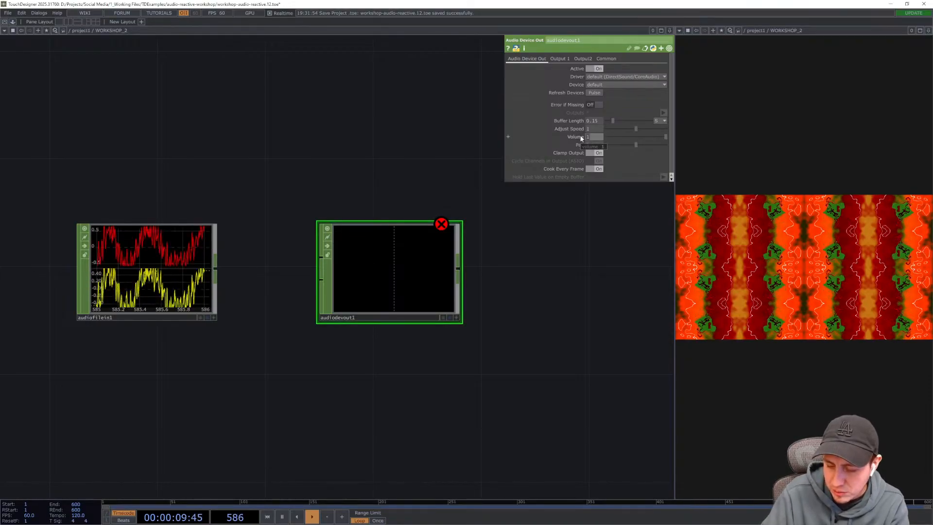
pyautogui.write('0.5')
pyautogui.press('Return')
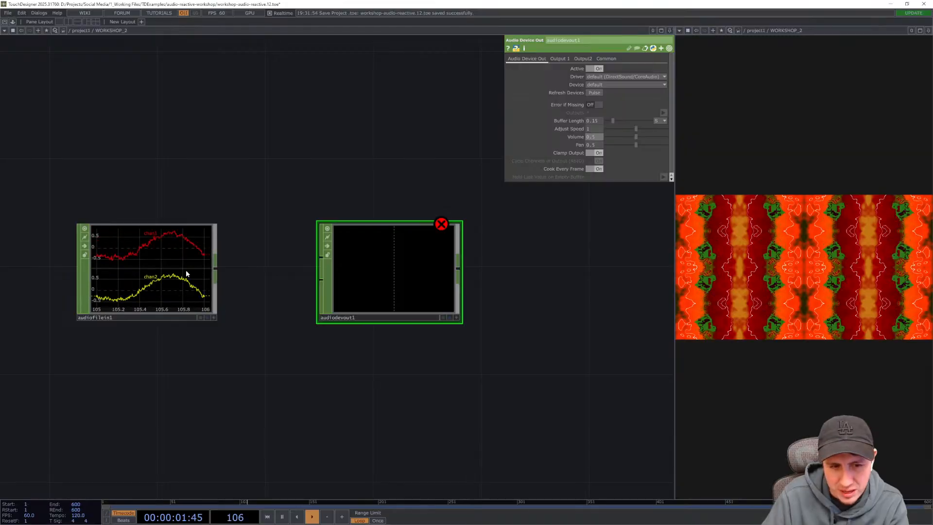
# - Connect the Audio File In to the Audio Device Out and move the output node further right
pyautogui.moveTo(217, 271); pyautogui.dragTo(321, 256)
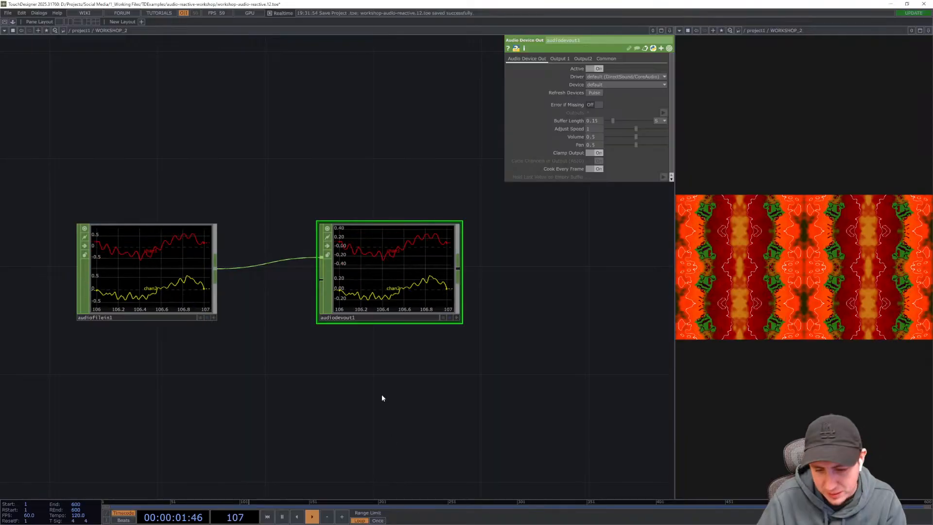
pyautogui.moveTo(434, 400); pyautogui.dragTo(404, 402)
pyautogui.scroll(-6, 403, 404)
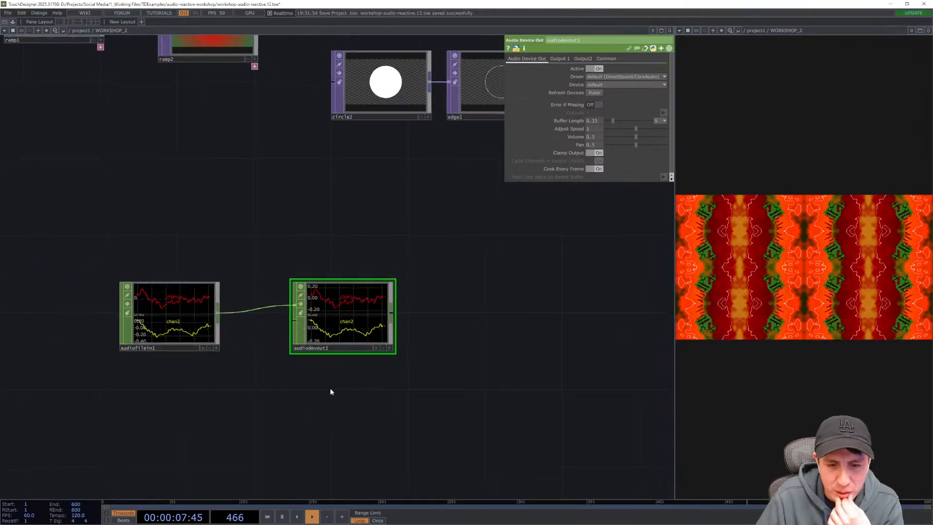
pyautogui.moveTo(335, 346); pyautogui.dragTo(516, 348)
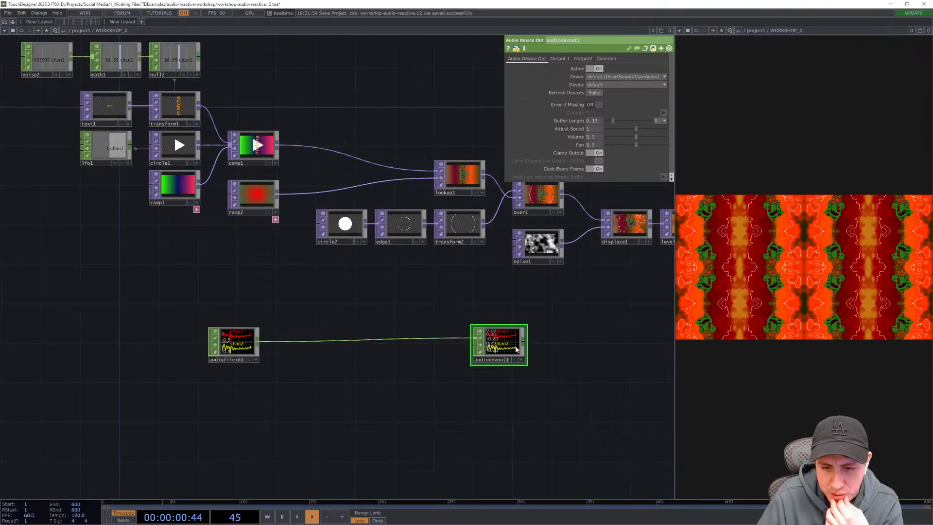
pyautogui.moveTo(313, 409); pyautogui.dragTo(336, 375)
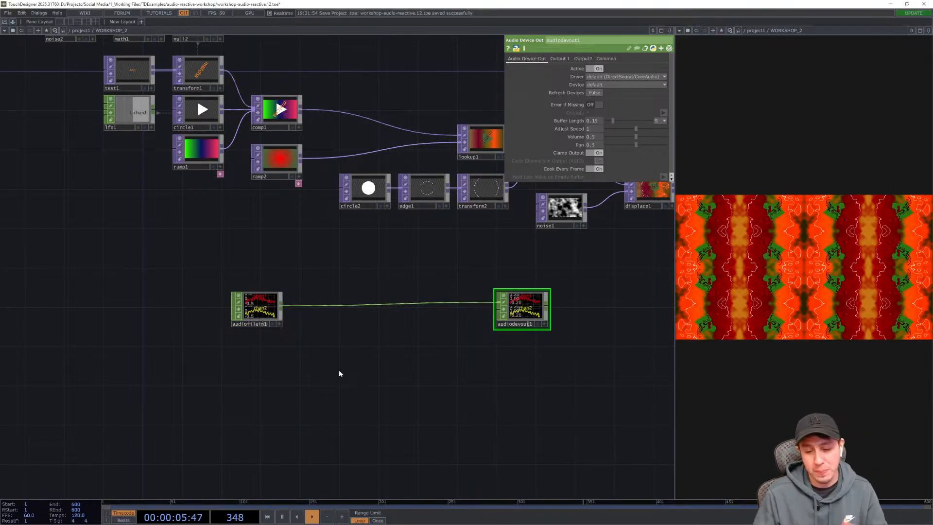
# - Add the audioAnalysis component from the Palette's Tools folder below the Audio File In CHOP
pyautogui.click(13, 23)
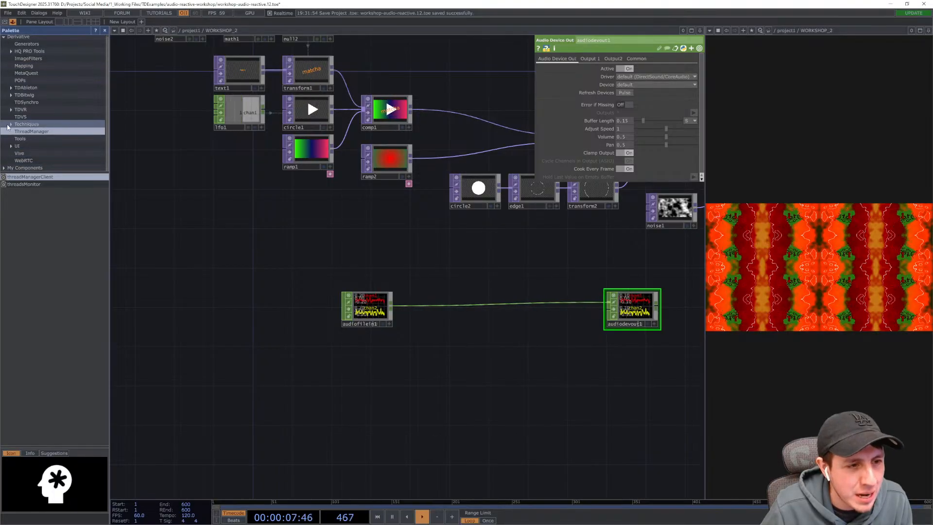
pyautogui.click(18, 140)
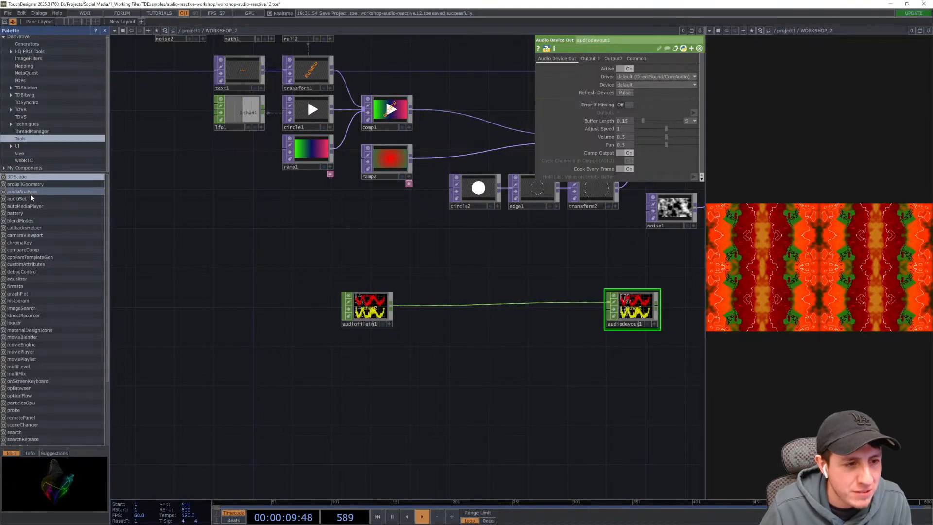
pyautogui.click(14, 193)
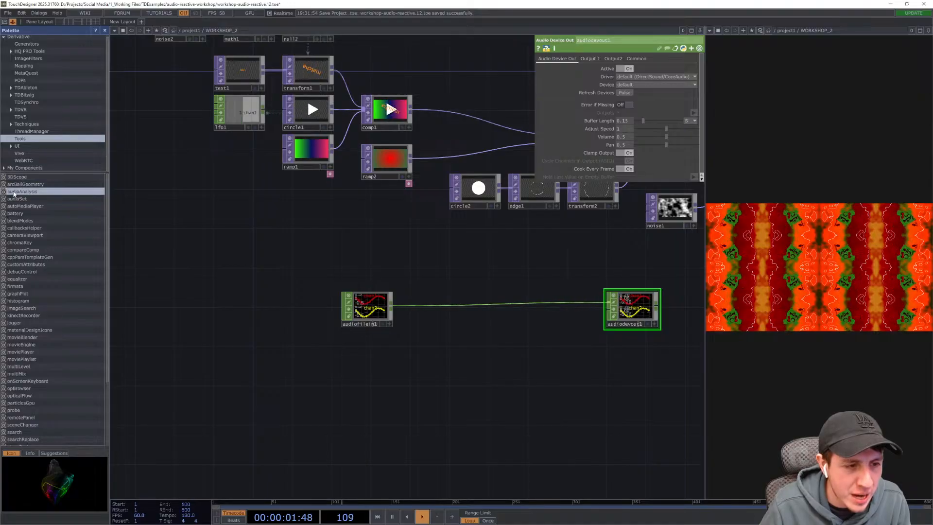
pyautogui.moveTo(22, 193); pyautogui.dragTo(170, 278)
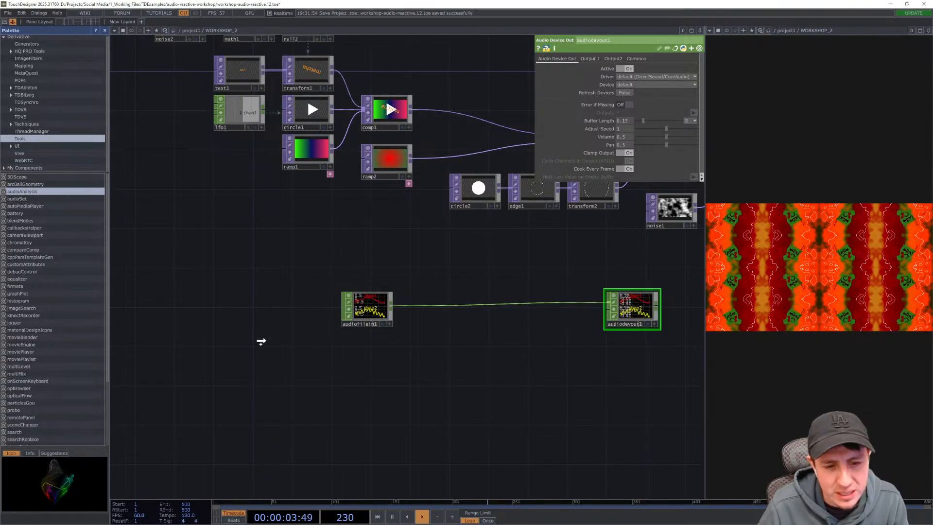
pyautogui.moveTo(200, 197); pyautogui.dragTo(445, 354)
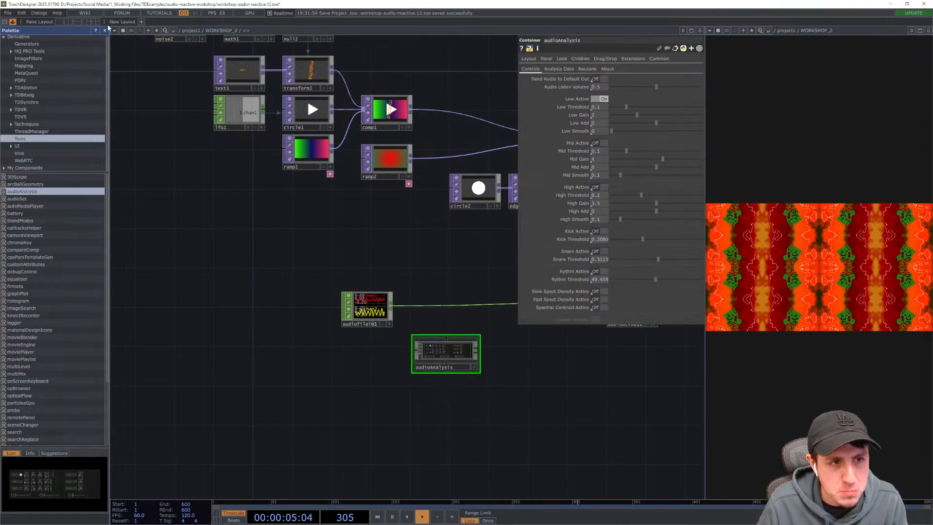
pyautogui.click(106, 31)
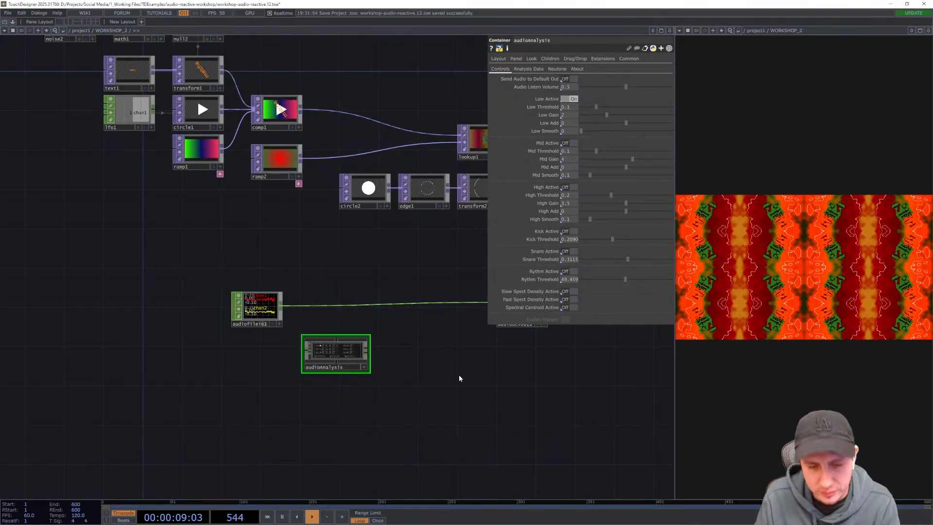
# - Dive into the audioAnalysis component to examine its internal network, then return to the parent network
pyautogui.press('p')
pyautogui.scroll(5, 428, 374)
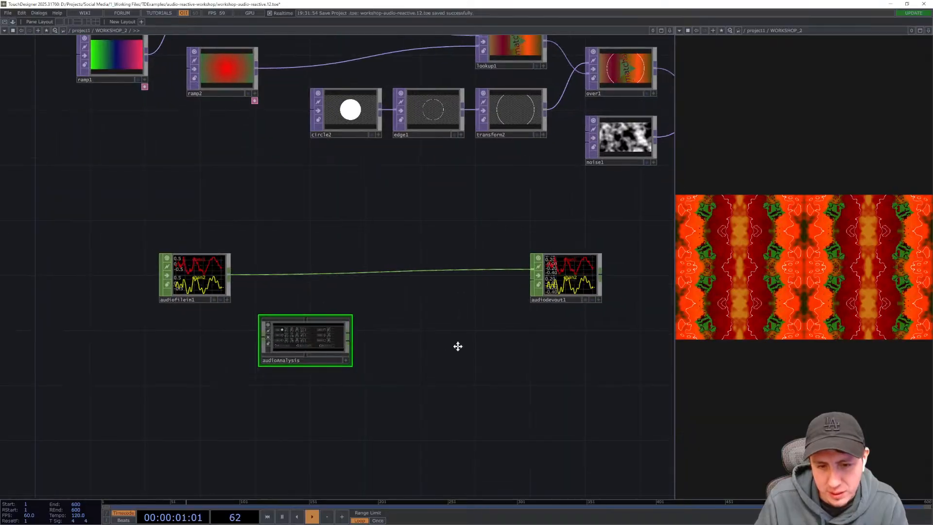
pyautogui.scroll(5, 355, 329)
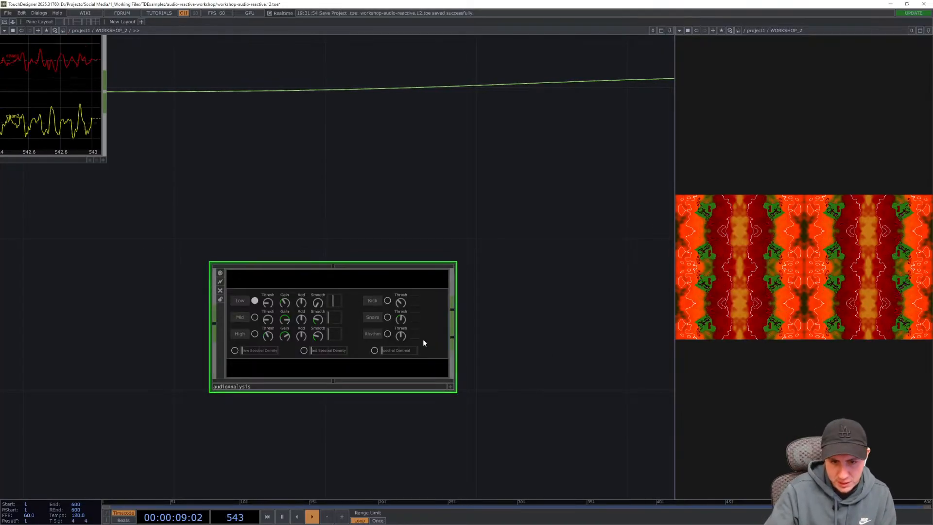
pyautogui.press('i')
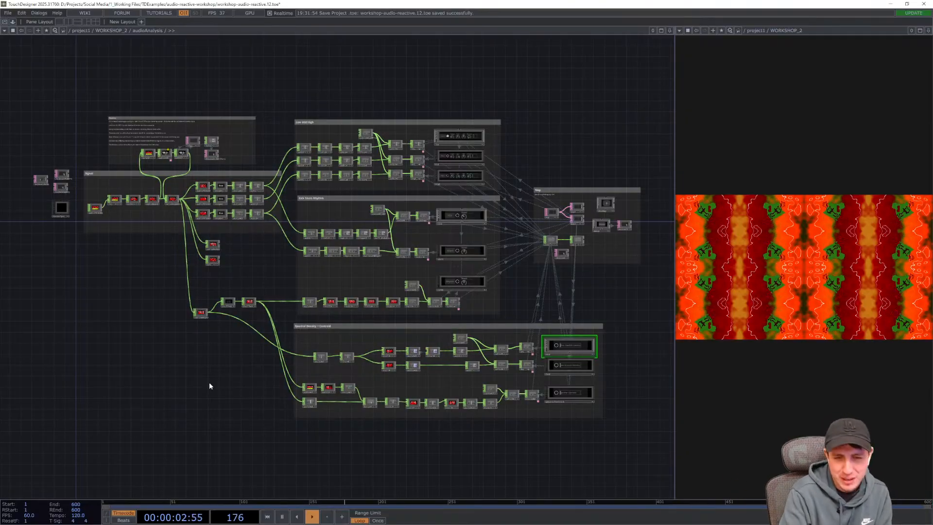
pyautogui.press('u')
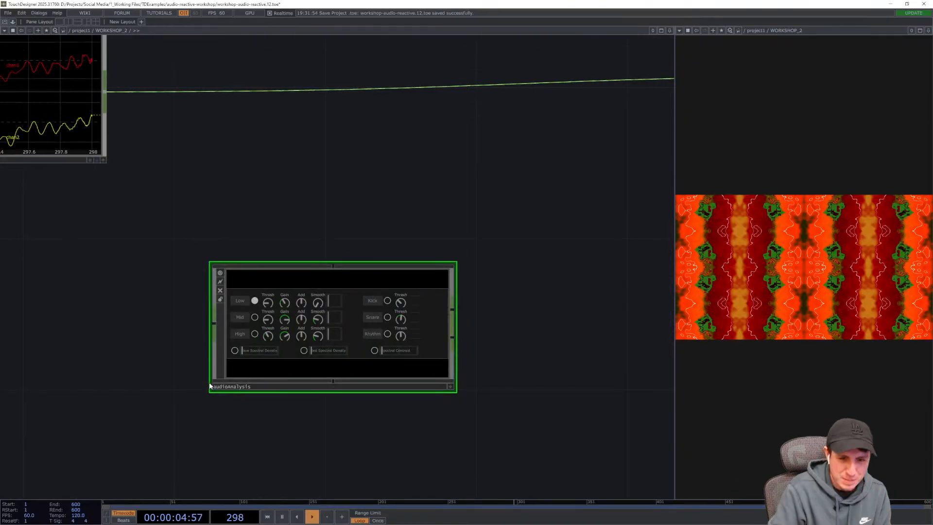
pyautogui.press('i')
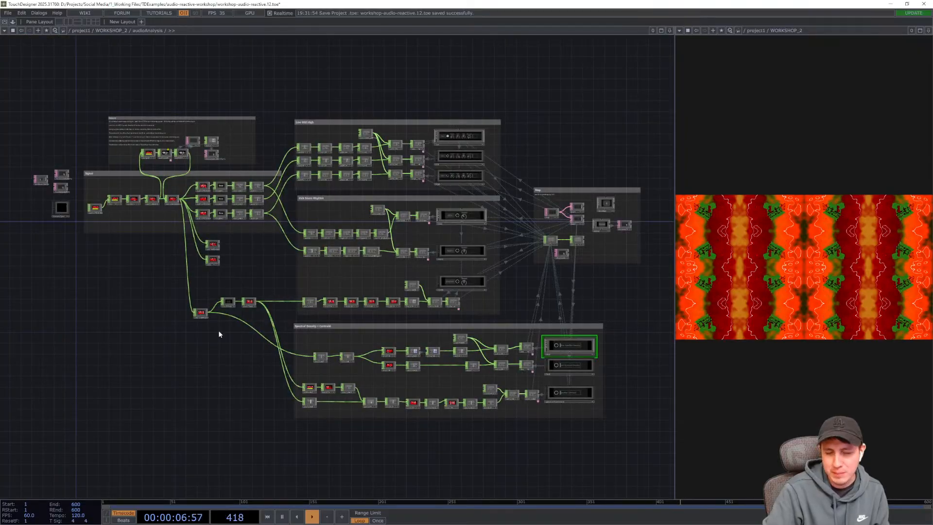
pyautogui.press('u')
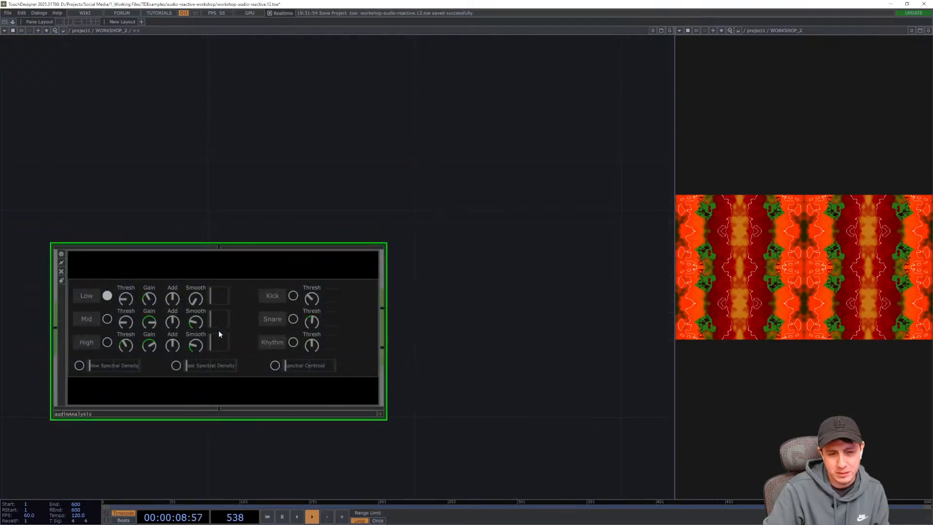
# - Connect the Audio File In CHOP's output into the audioAnalysis component's input
pyautogui.moveTo(424, 252); pyautogui.dragTo(414, 224)
pyautogui.moveTo(426, 290); pyautogui.dragTo(426, 294)
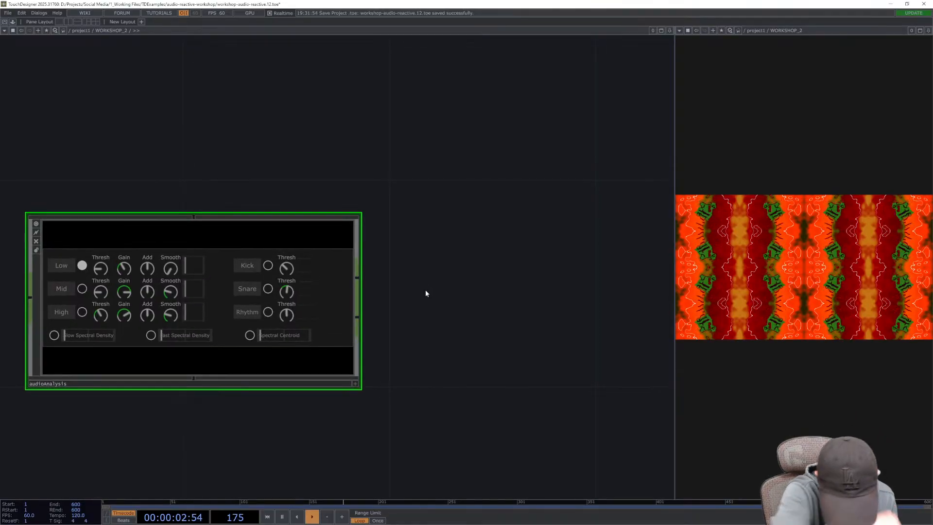
pyautogui.moveTo(426, 290); pyautogui.dragTo(479, 307)
pyautogui.scroll(-4, 479, 307)
pyautogui.moveTo(237, 293); pyautogui.dragTo(264, 313)
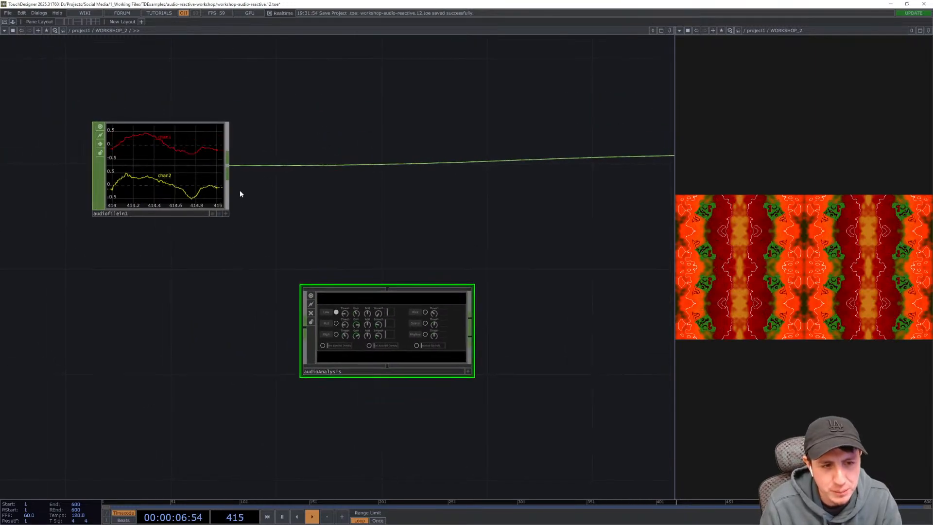
pyautogui.moveTo(228, 167); pyautogui.dragTo(290, 332)
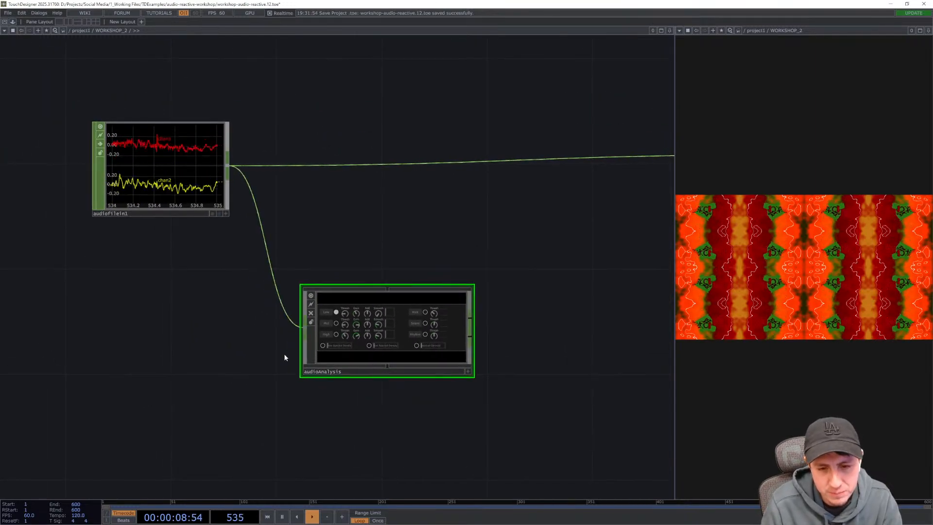
# - Make the audioAnalysis panel interactive, turn on Kick detection and raise the Kick threshold
pyautogui.moveTo(542, 361); pyautogui.dragTo(514, 355)
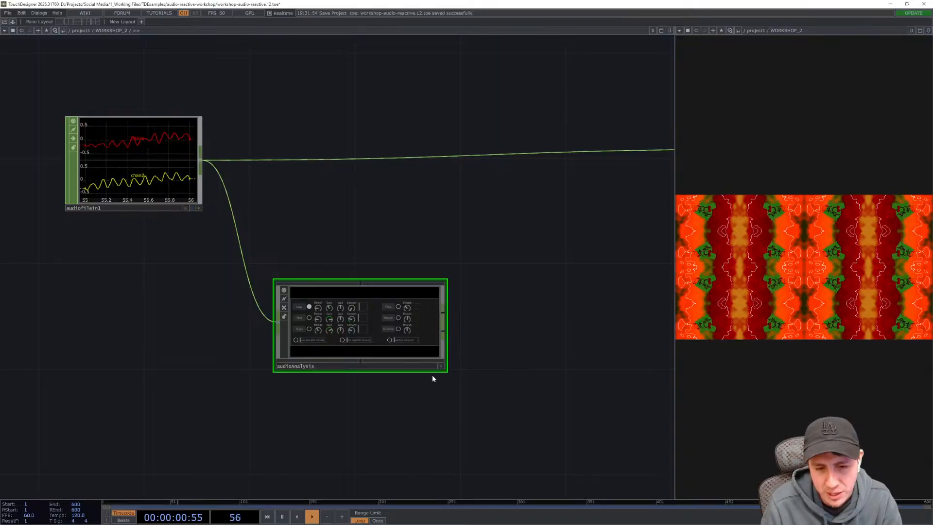
pyautogui.scroll(5, 433, 376)
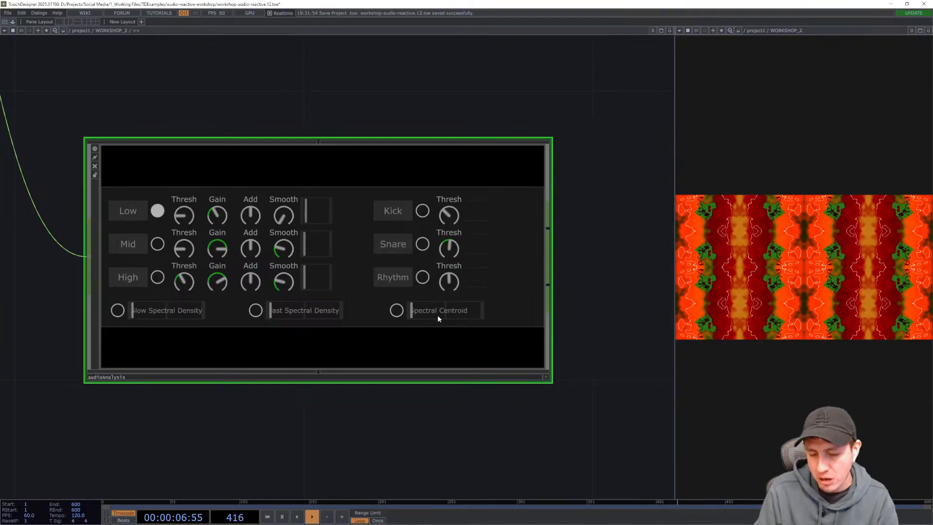
pyautogui.click(546, 377)
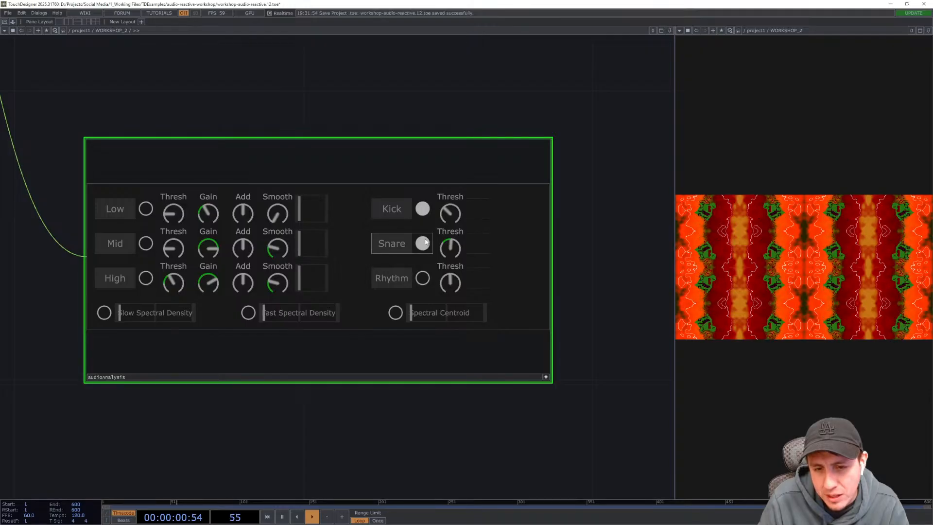
pyautogui.moveTo(573, 292); pyautogui.dragTo(527, 336)
pyautogui.scroll(4, 405, 284)
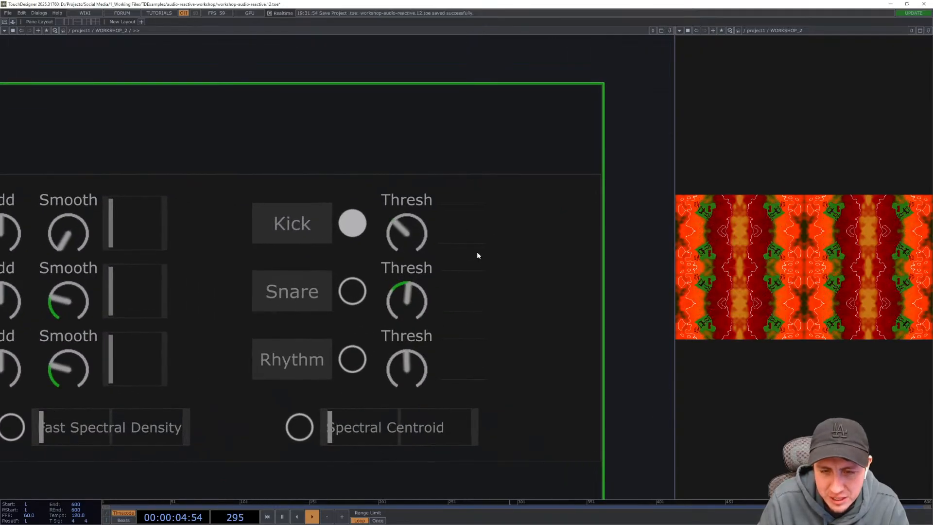
pyautogui.moveTo(454, 68); pyautogui.dragTo(476, 72)
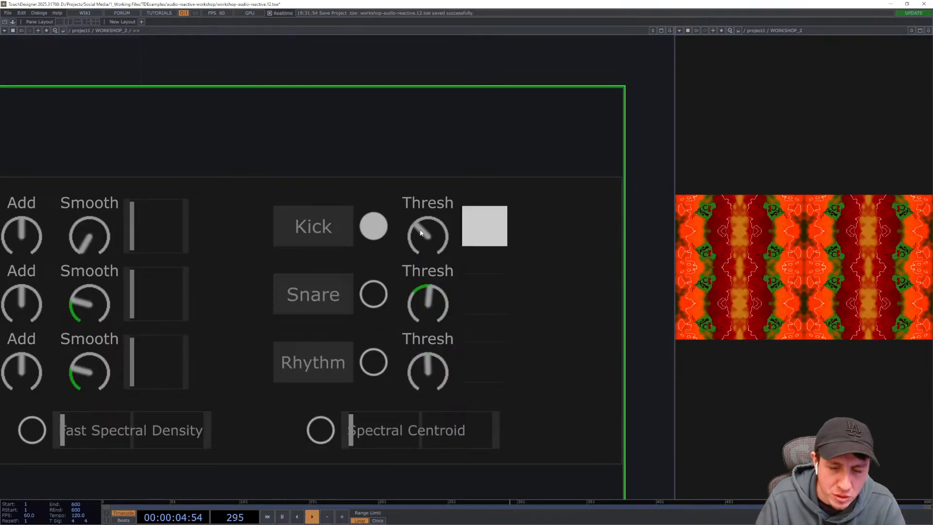
pyautogui.moveTo(420, 232); pyautogui.dragTo(425, 205)
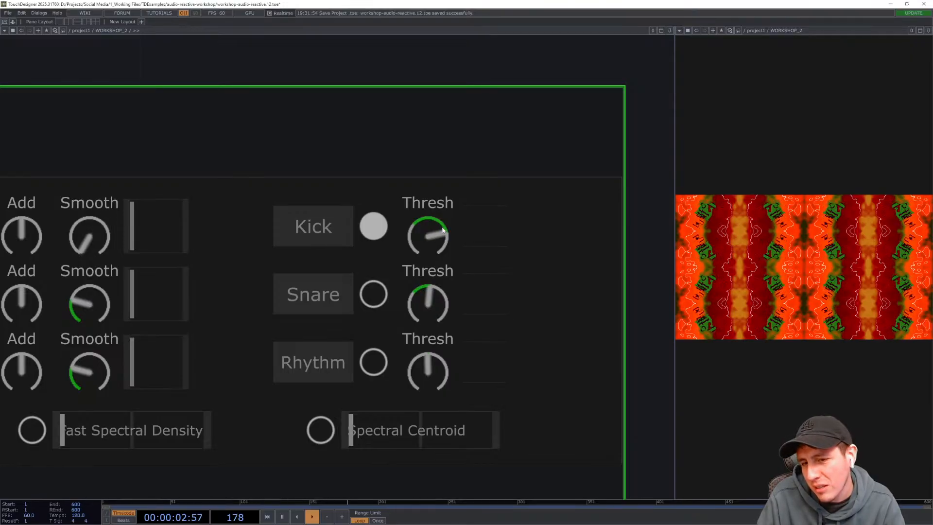
pyautogui.moveTo(645, 247); pyautogui.dragTo(583, 189)
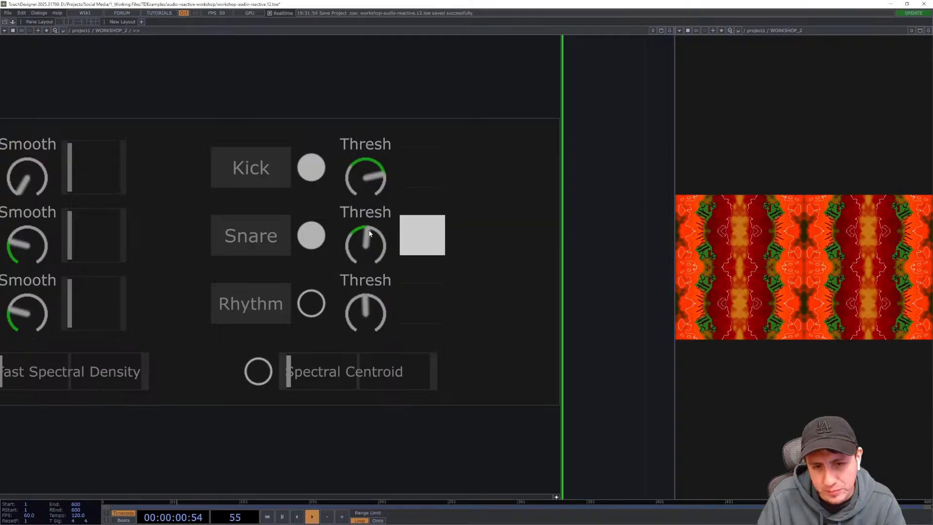
# - Adjust the Snare threshold on the audioAnalysis panel and turn off the panel's interactive viewer
pyautogui.moveTo(367, 237); pyautogui.dragTo(371, 224)
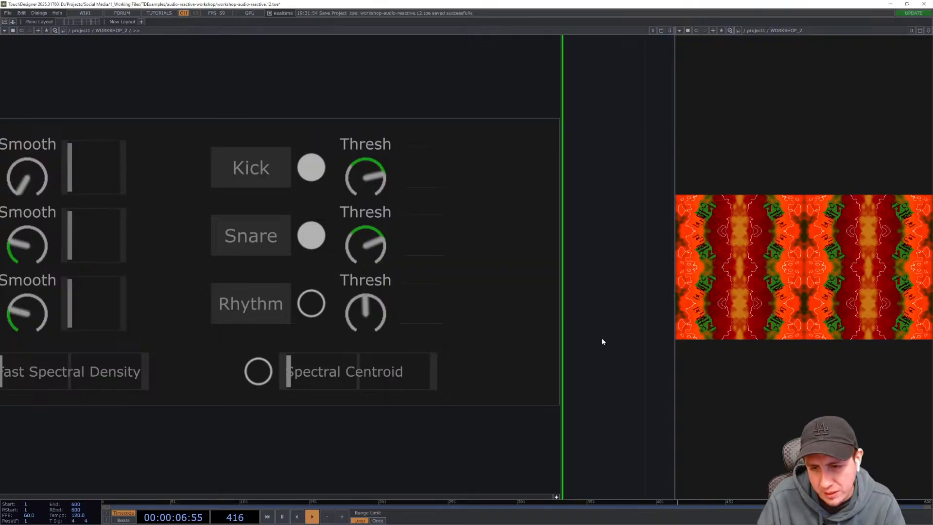
pyautogui.moveTo(567, 336); pyautogui.dragTo(428, 298)
pyautogui.scroll(-5, 428, 298)
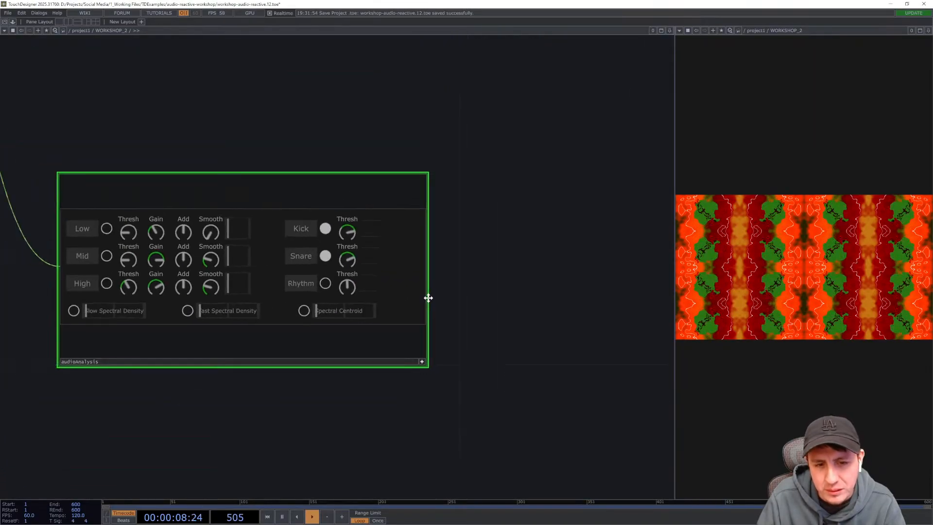
pyautogui.click(422, 356)
pyautogui.moveTo(480, 356); pyautogui.dragTo(459, 355)
pyautogui.scroll(-2, 423, 340)
pyautogui.scroll(-1, 422, 340)
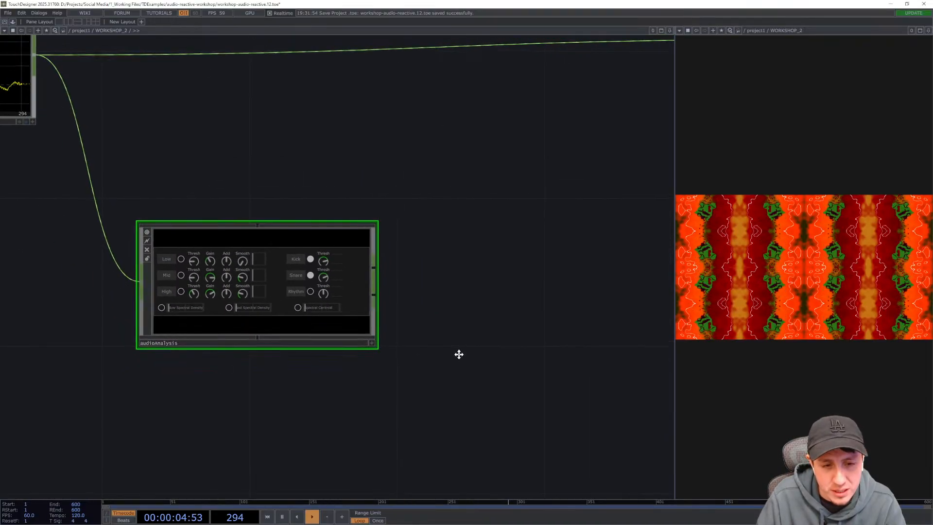
# - Append a Null CHOP to the audioAnalysis component's output
pyautogui.rightClick(375, 273)
pyautogui.write('null')
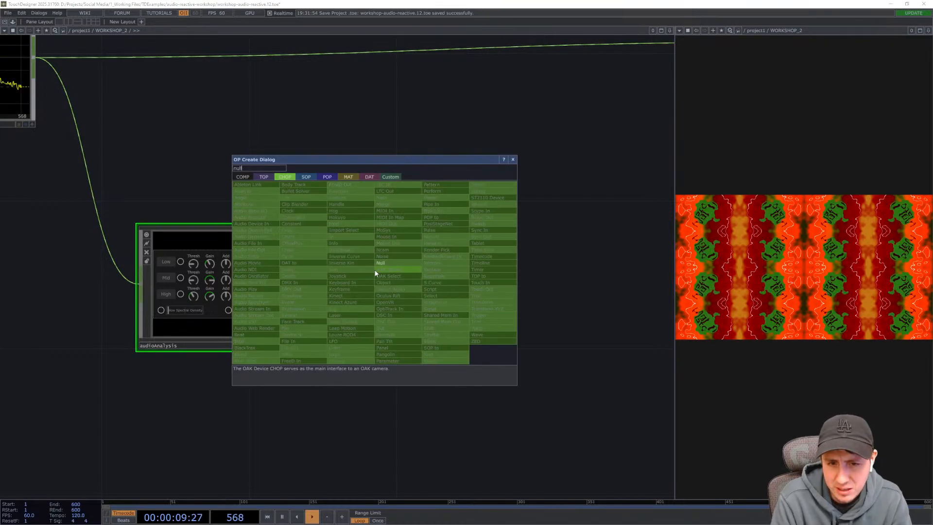
pyautogui.press('Return')
pyautogui.click(374, 273)
pyautogui.moveTo(362, 272); pyautogui.dragTo(490, 280)
pyautogui.moveTo(471, 423); pyautogui.dragTo(401, 447)
pyautogui.scroll(3, 441, 358)
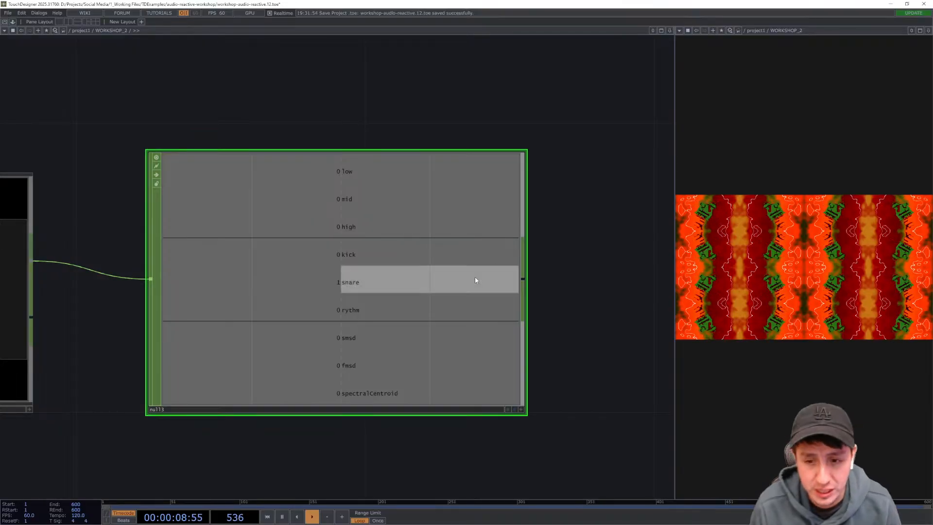
# - Append a Select CHOP to the Null CHOP's output and place it beside the Null
pyautogui.moveTo(567, 276); pyautogui.dragTo(435, 251)
pyautogui.scroll(-8, 511, 199)
pyautogui.moveTo(390, 343); pyautogui.dragTo(161, 219, button='right')
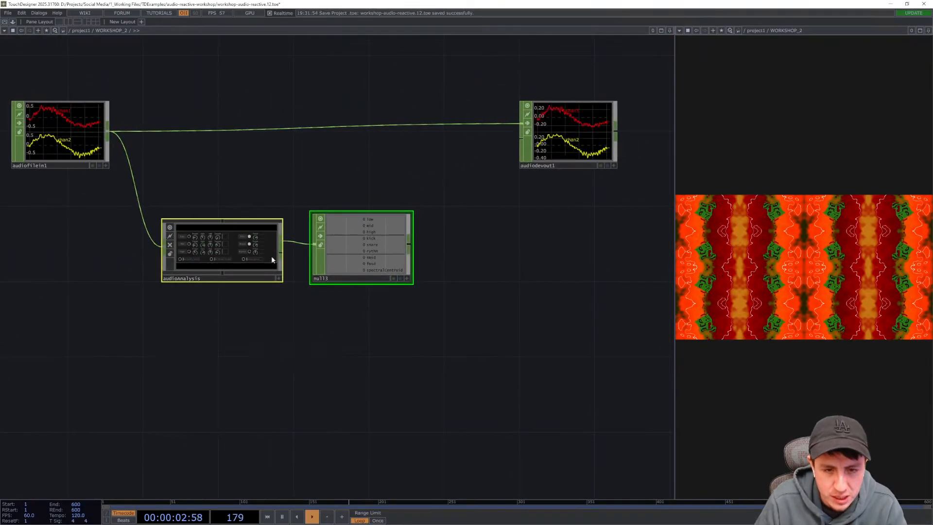
pyautogui.moveTo(365, 250); pyautogui.dragTo(365, 288)
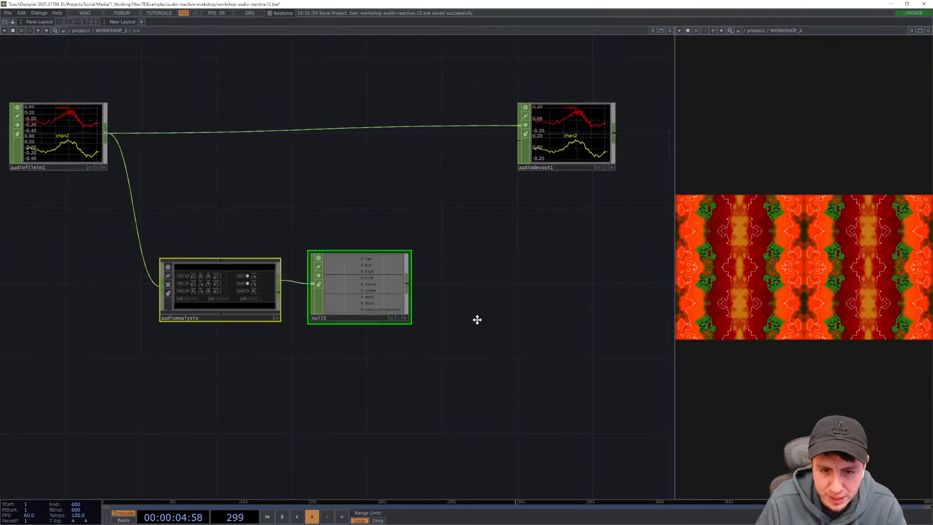
pyautogui.moveTo(477, 319); pyautogui.dragTo(417, 331)
pyautogui.scroll(3, 425, 352)
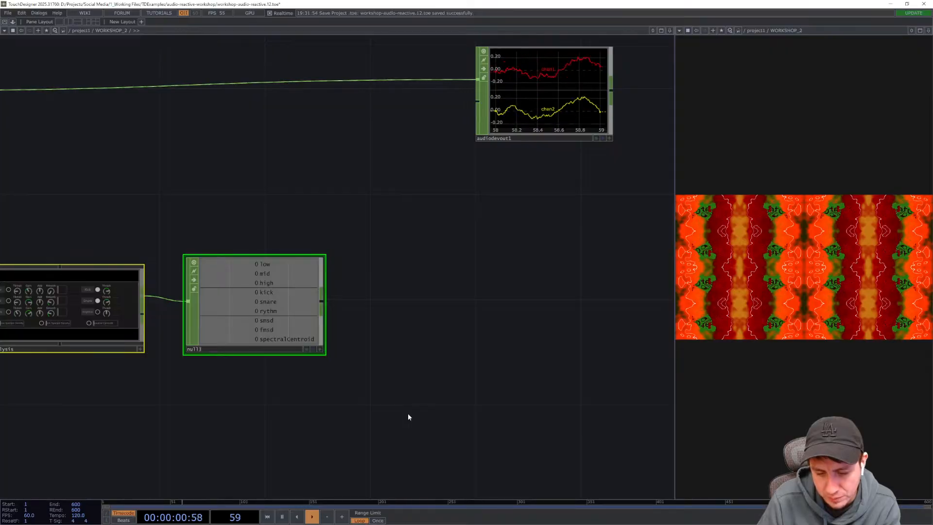
pyautogui.rightClick(321, 304)
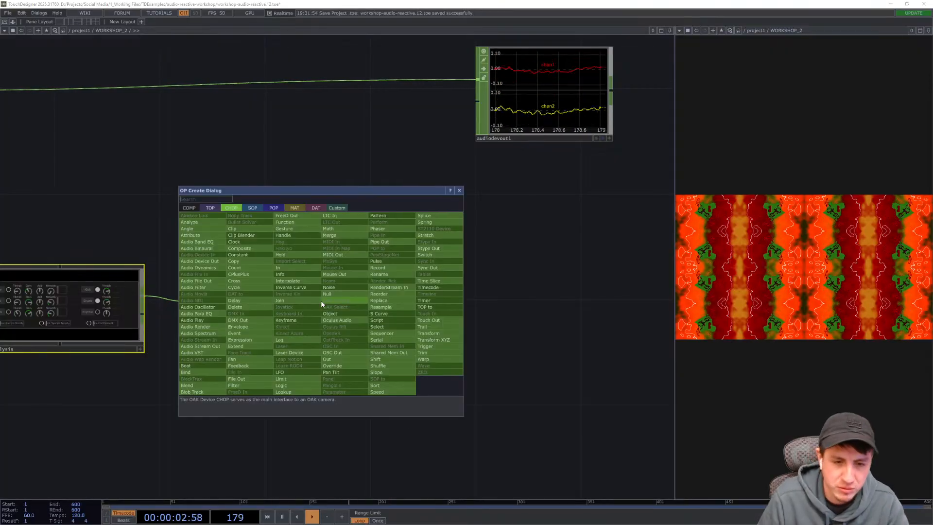
pyautogui.write('select')
pyautogui.press('Return')
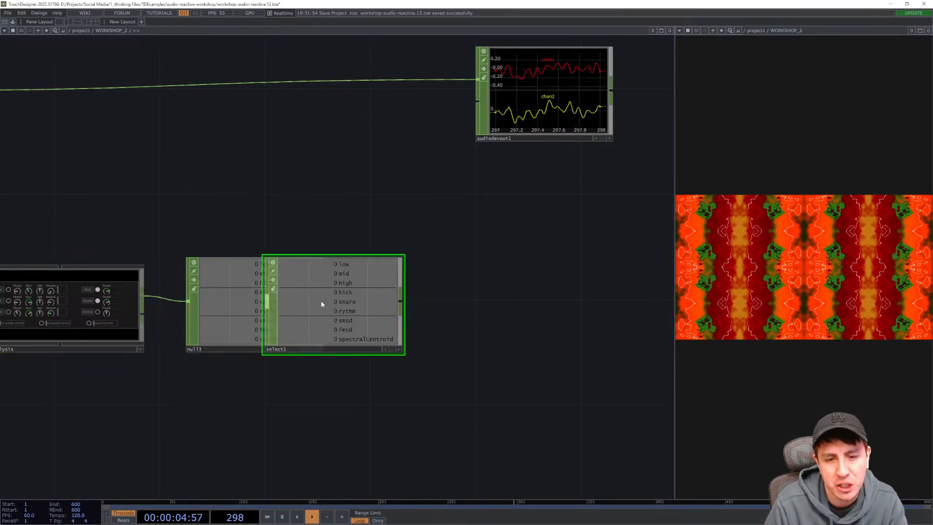
pyautogui.click(322, 302)
pyautogui.moveTo(337, 302); pyautogui.dragTo(414, 251)
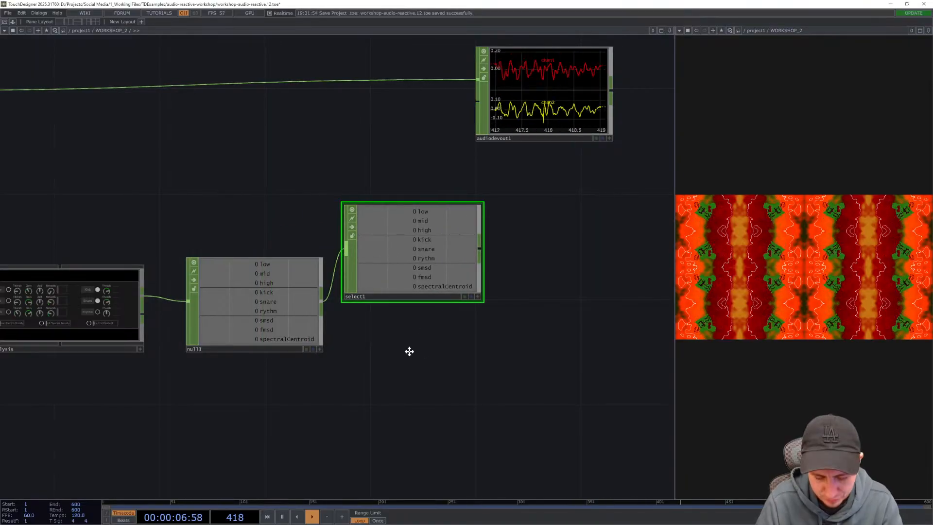
pyautogui.moveTo(409, 351); pyautogui.dragTo(408, 270)
# - Set the first Select CHOP's Channel Names to kick
pyautogui.press('p')
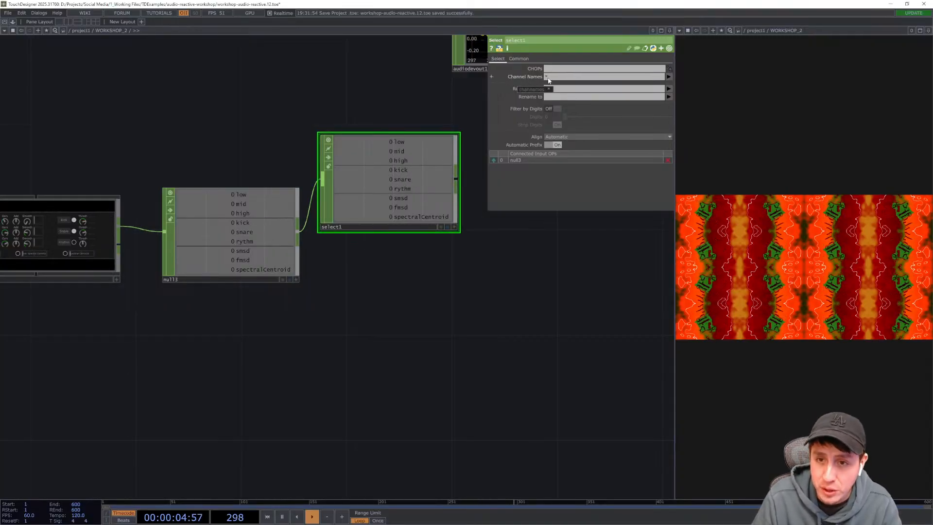
pyautogui.click(669, 77)
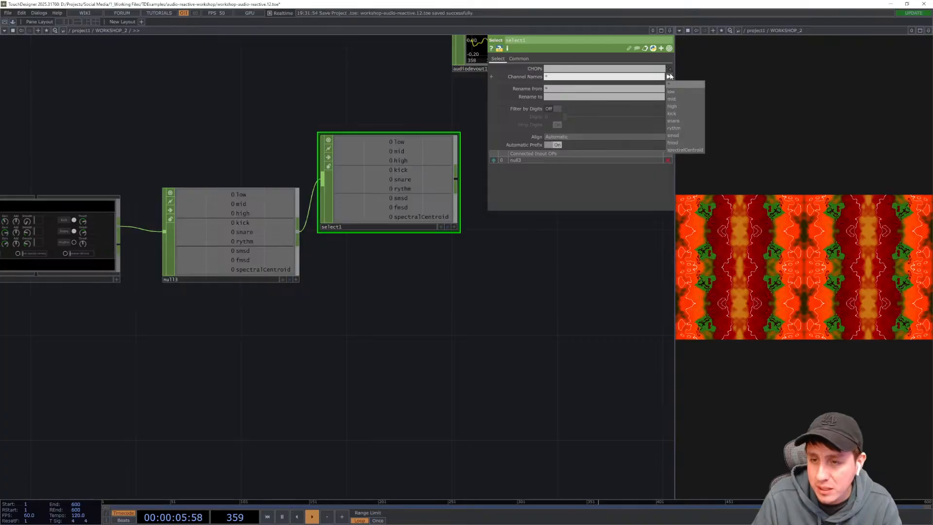
pyautogui.click(684, 113)
pyautogui.moveTo(389, 181); pyautogui.dragTo(411, 187)
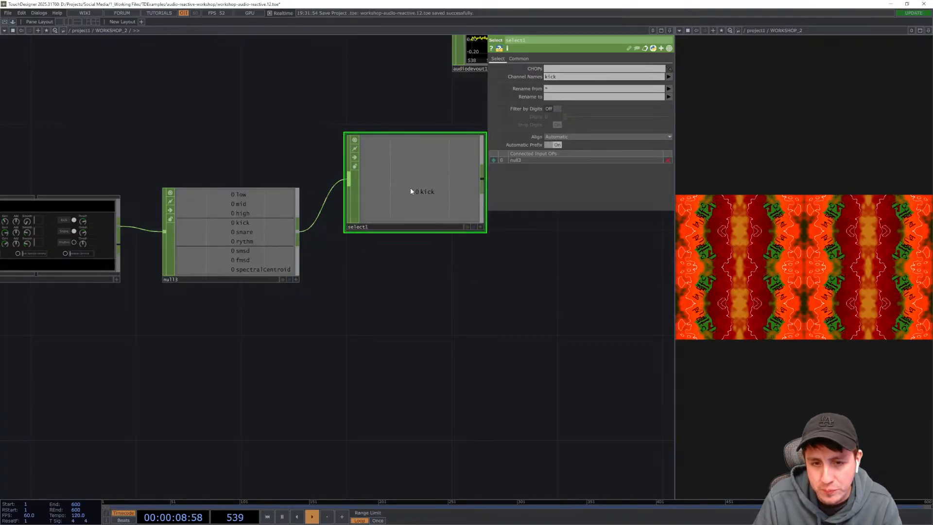
pyautogui.press('p')
pyautogui.moveTo(412, 311); pyautogui.dragTo(446, 312)
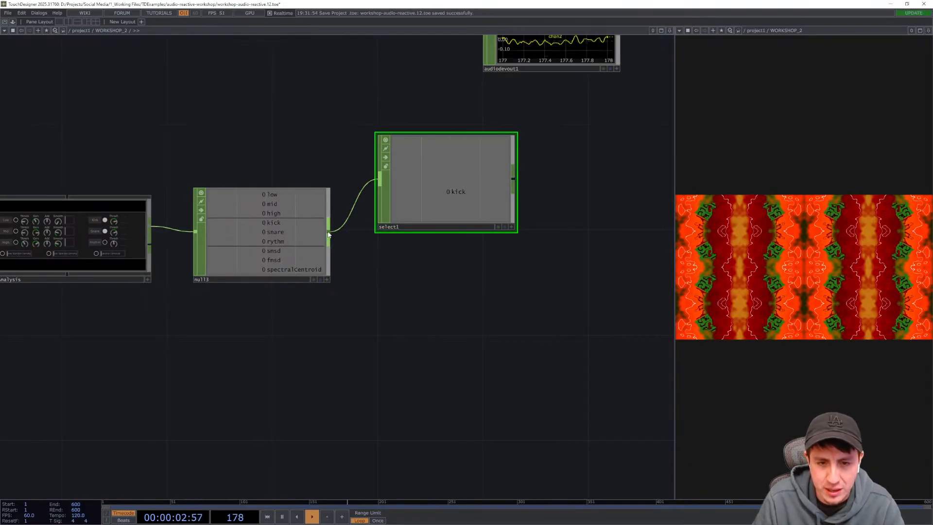
pyautogui.rightClick(329, 235)
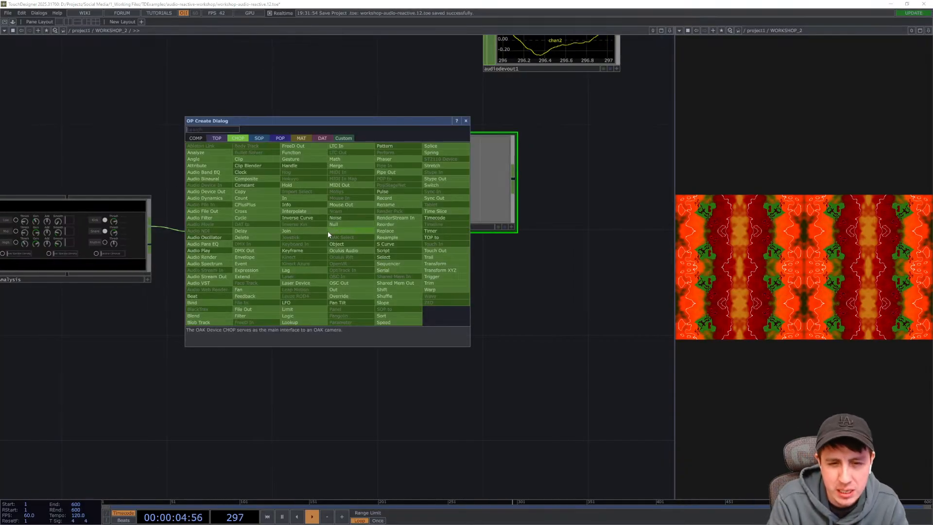
pyautogui.write('selec')
pyautogui.press('Return')
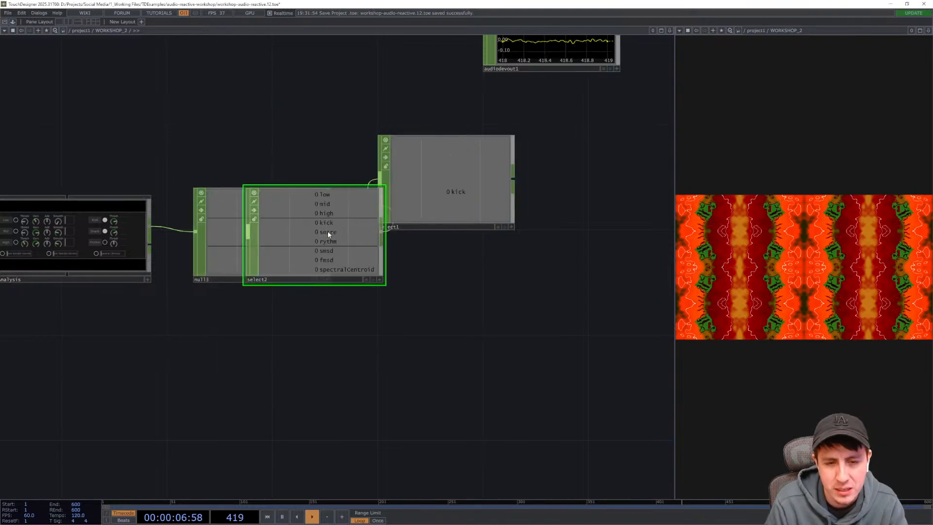
pyautogui.press('Delete')
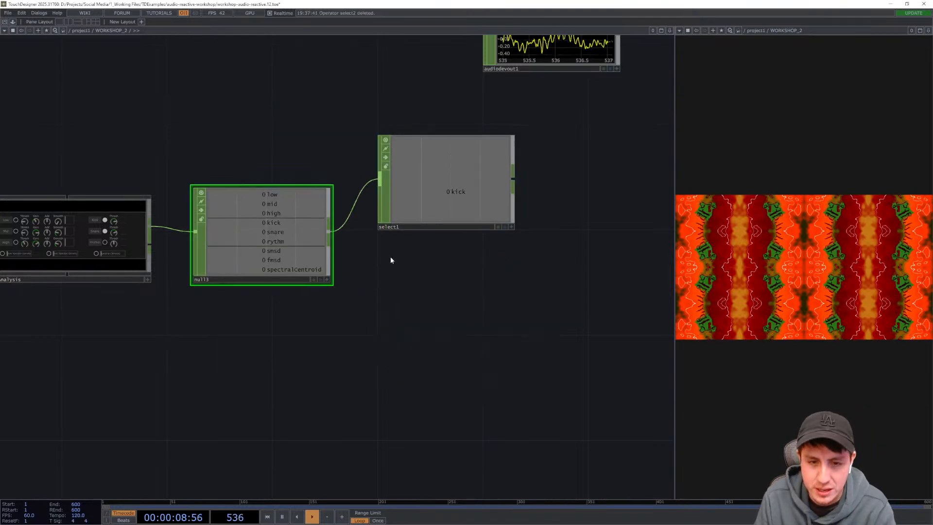
# - Add a second Select CHOP branching from the Null CHOP's output, placed below the first one
pyautogui.rightClick(329, 234)
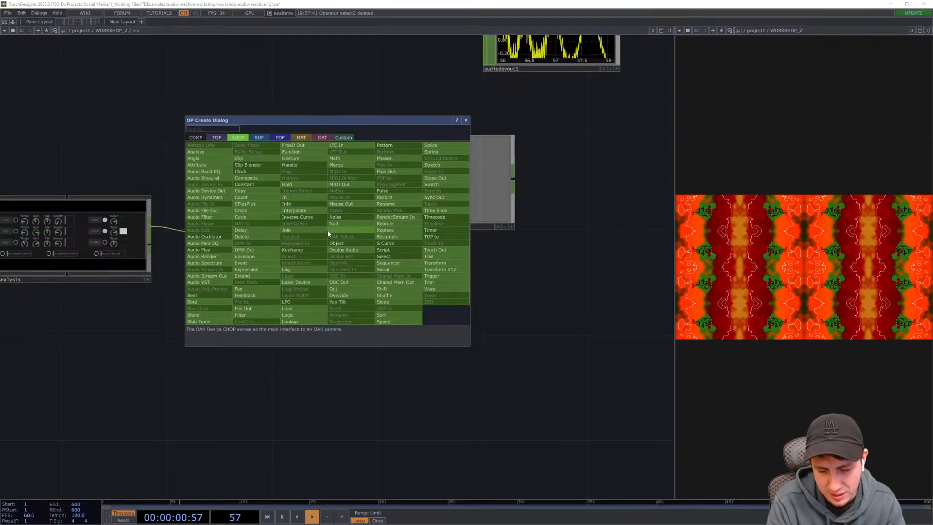
pyautogui.press('Escape')
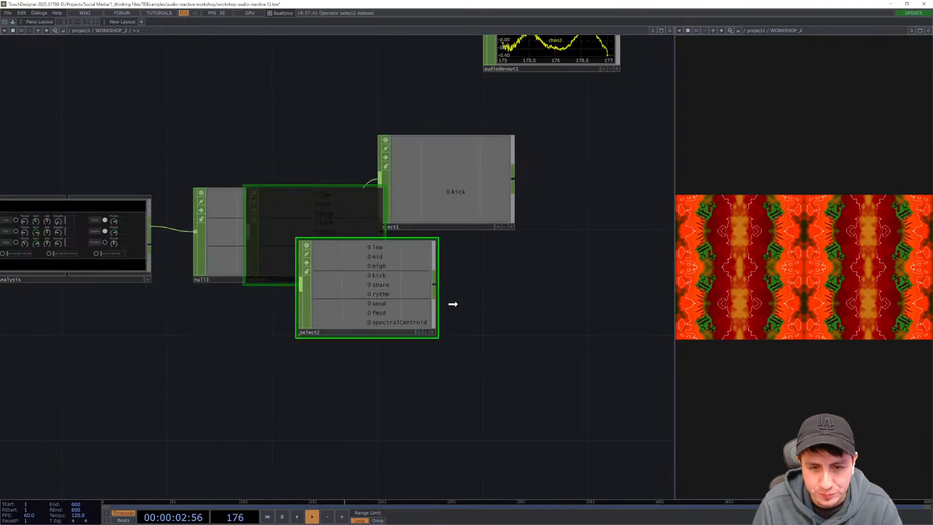
pyautogui.click(475, 318)
pyautogui.rightClick(475, 319)
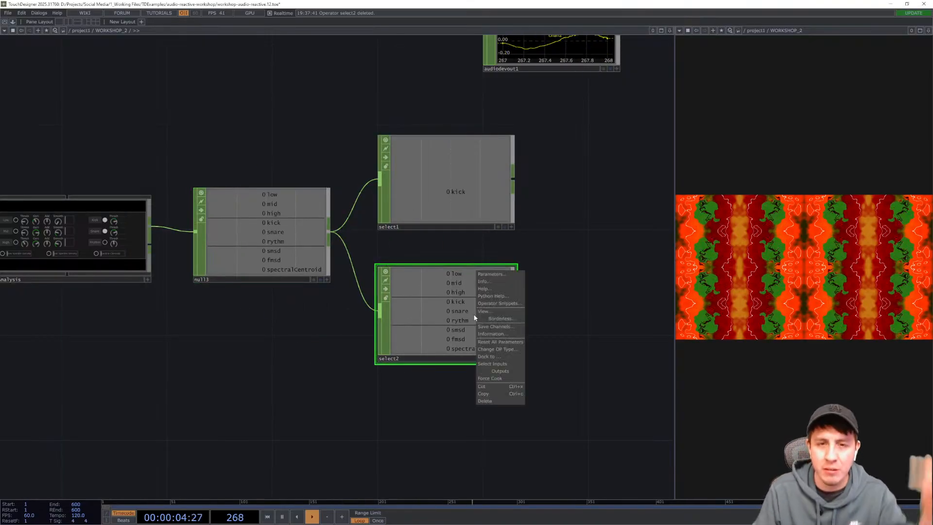
pyautogui.click(378, 413)
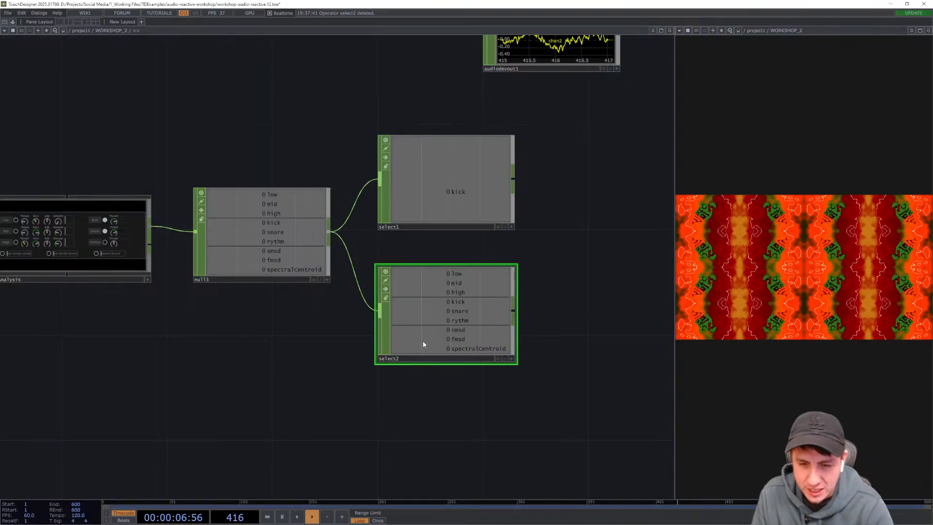
# - Set the second Select CHOP's Channel Names to snare
pyautogui.press('p')
pyautogui.click(669, 77)
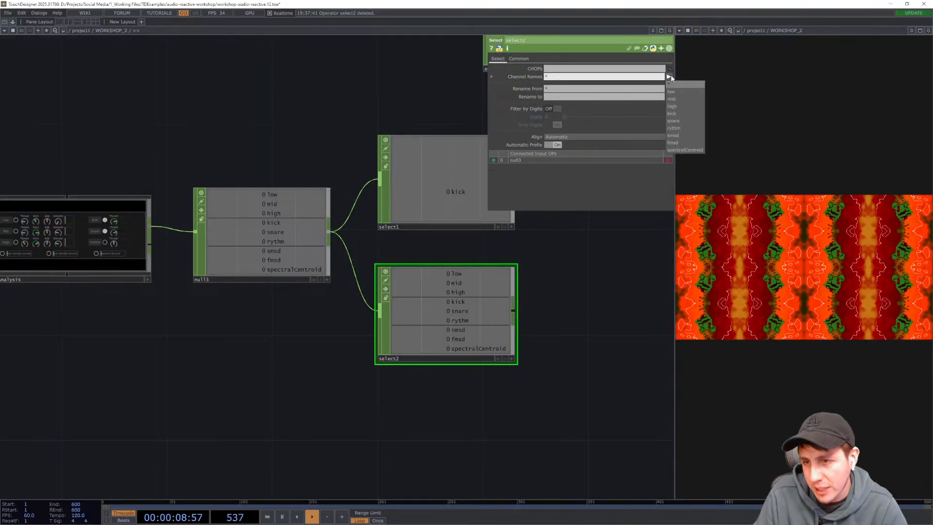
pyautogui.click(680, 121)
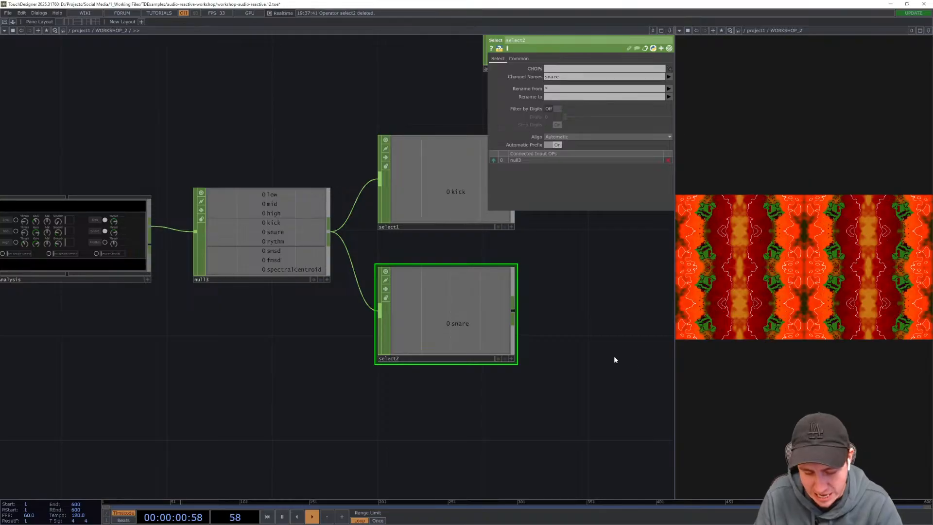
pyautogui.press('p')
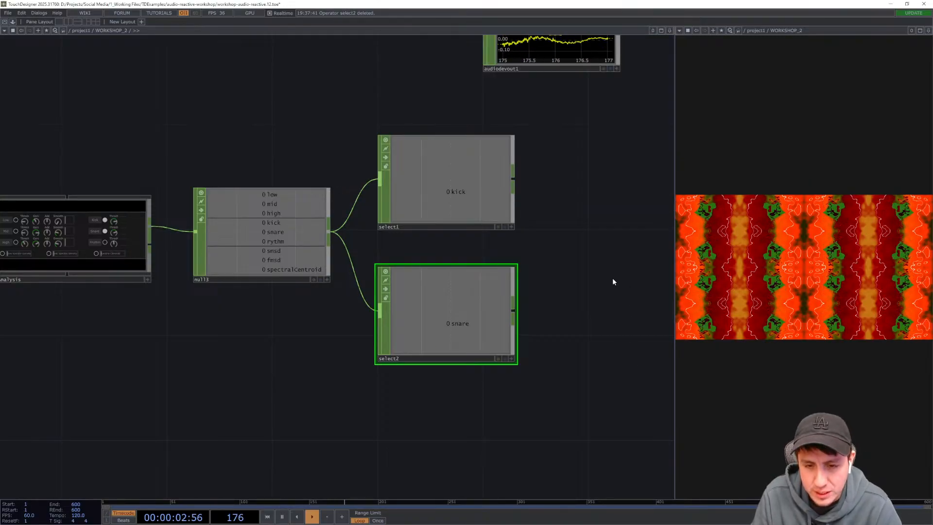
# - Lower the noise1 TOP's Amplitude to about 0.26
pyautogui.moveTo(613, 278); pyautogui.dragTo(435, 294)
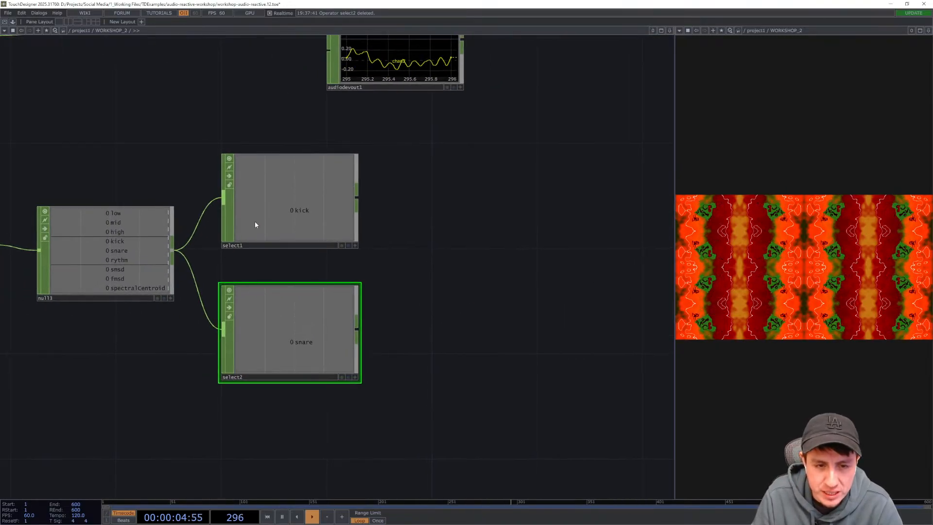
pyautogui.scroll(4, 277, 199)
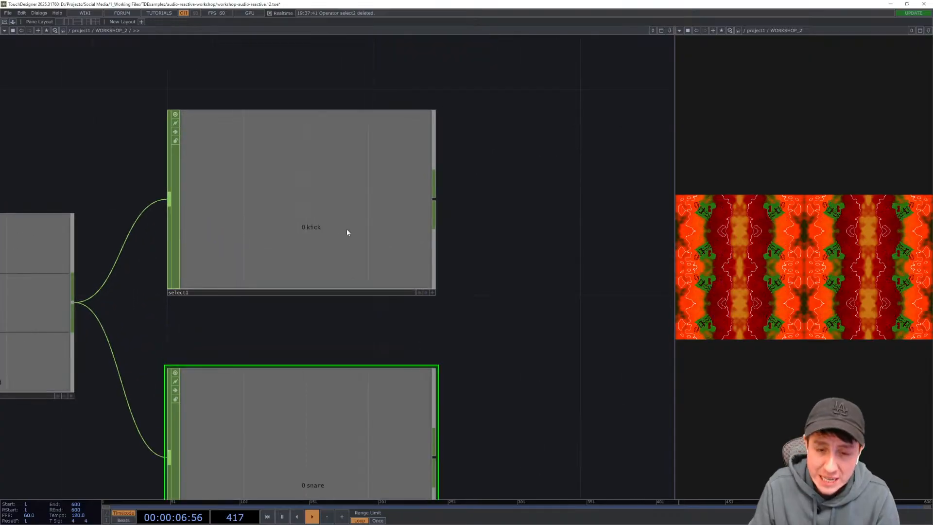
pyautogui.moveTo(531, 245); pyautogui.dragTo(544, 167)
pyautogui.moveTo(555, 339); pyautogui.dragTo(560, 298)
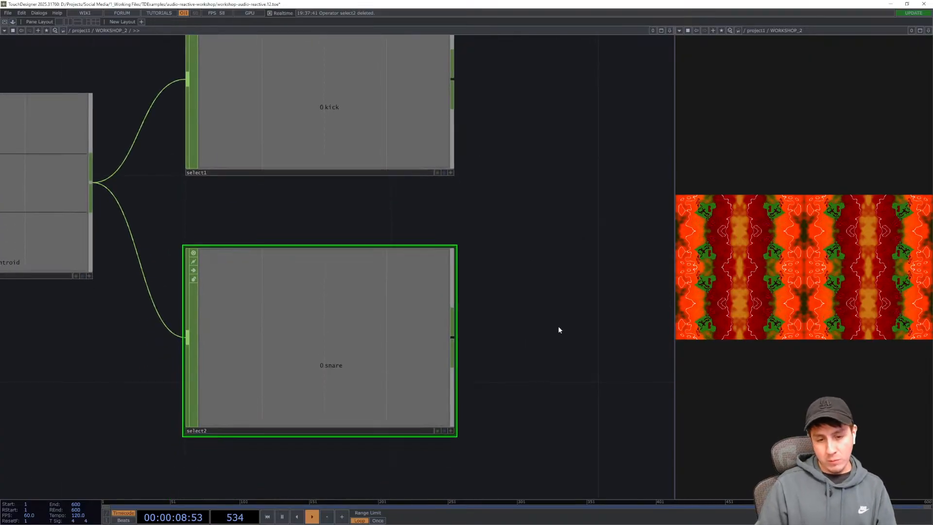
pyautogui.moveTo(543, 351); pyautogui.dragTo(512, 398)
pyautogui.moveTo(528, 317); pyautogui.dragTo(491, 387)
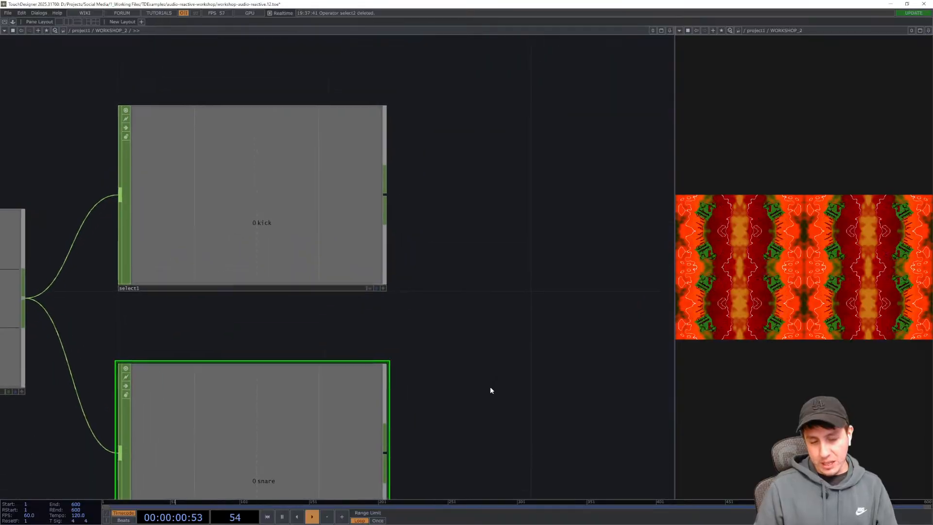
pyautogui.scroll(-7, 490, 388)
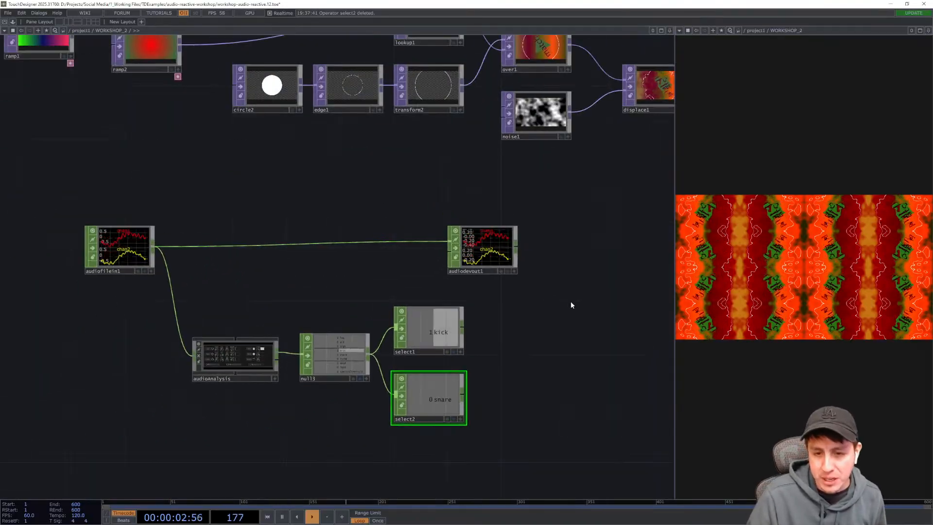
pyautogui.moveTo(559, 317); pyautogui.dragTo(521, 361)
pyautogui.moveTo(536, 235); pyautogui.dragTo(523, 273)
pyautogui.click(498, 211)
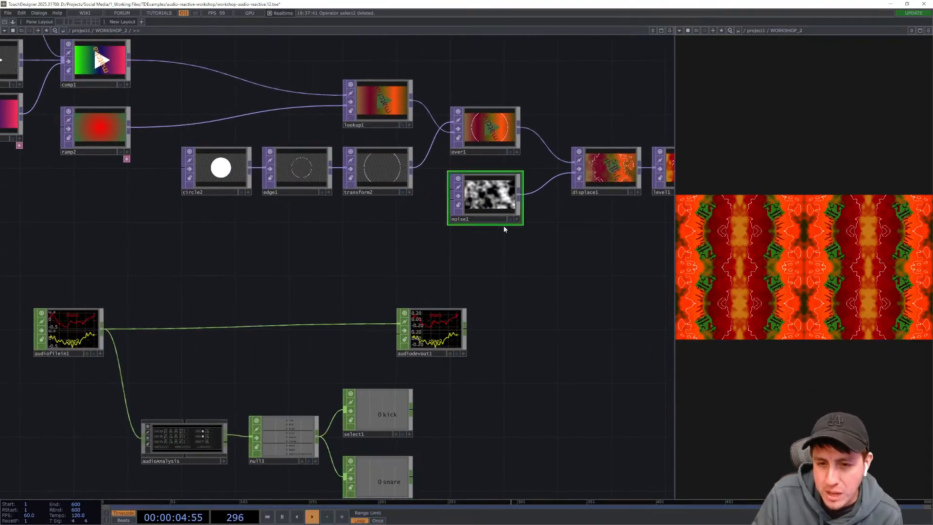
pyautogui.press('p')
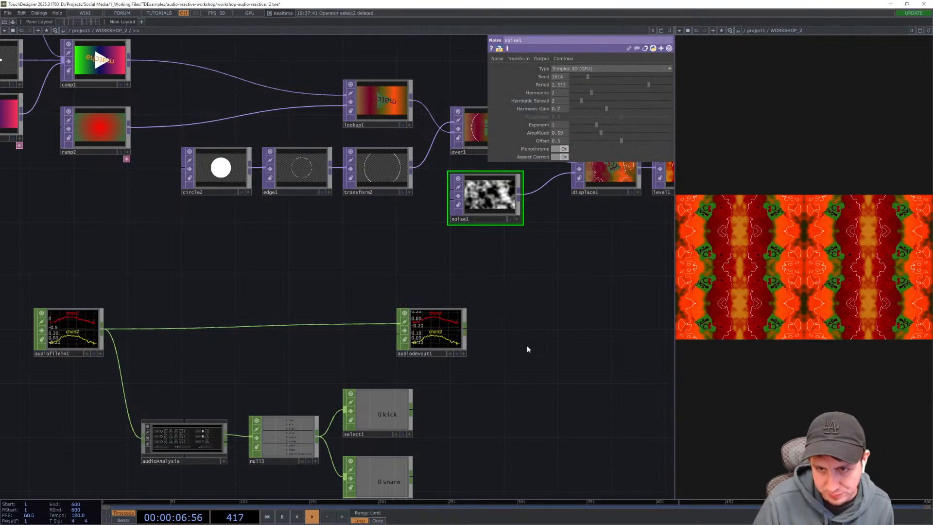
pyautogui.moveTo(527, 349); pyautogui.dragTo(530, 260)
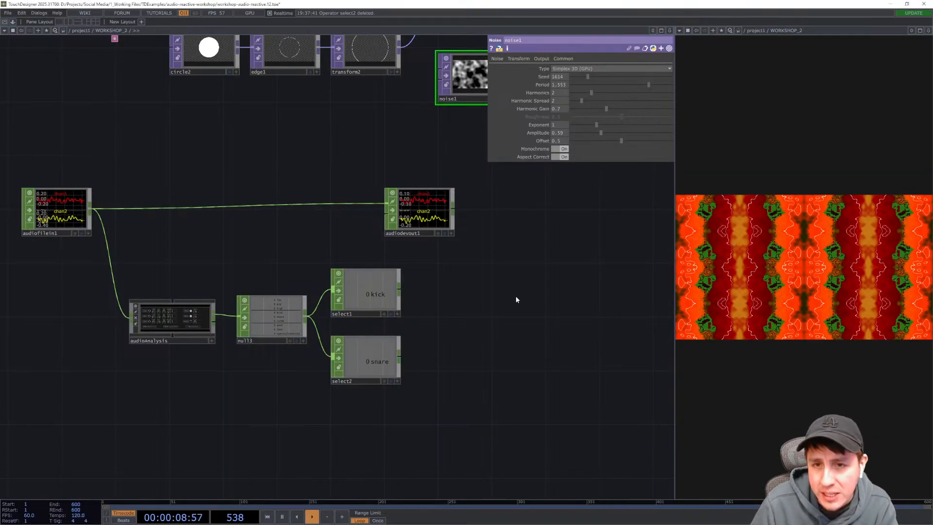
pyautogui.moveTo(494, 290); pyautogui.dragTo(437, 338)
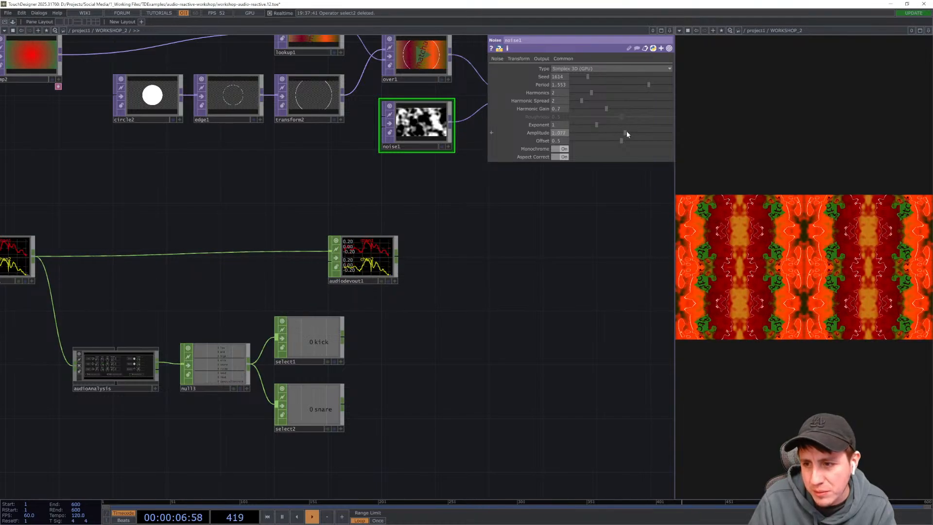
pyautogui.moveTo(622, 131); pyautogui.dragTo(565, 131)
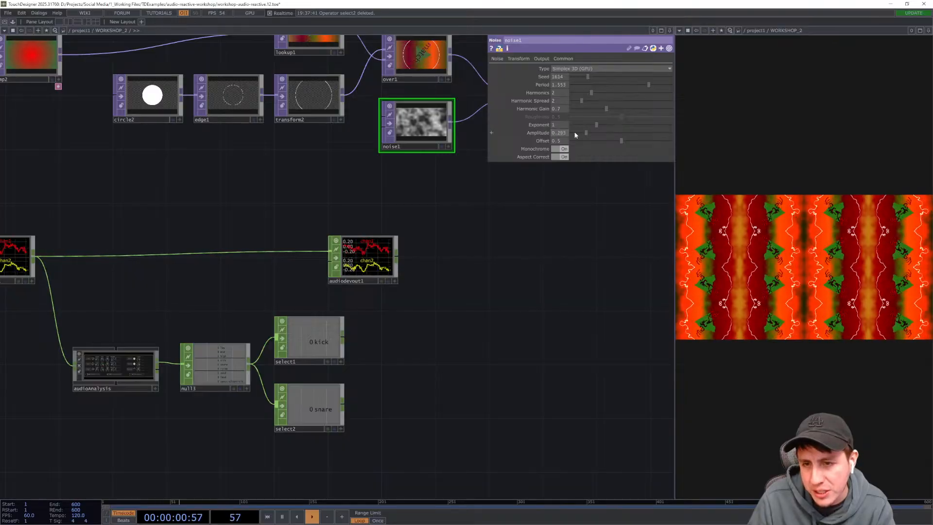
# - Add a Lag CHOP after the kick Select CHOP
pyautogui.moveTo(499, 272); pyautogui.dragTo(506, 254)
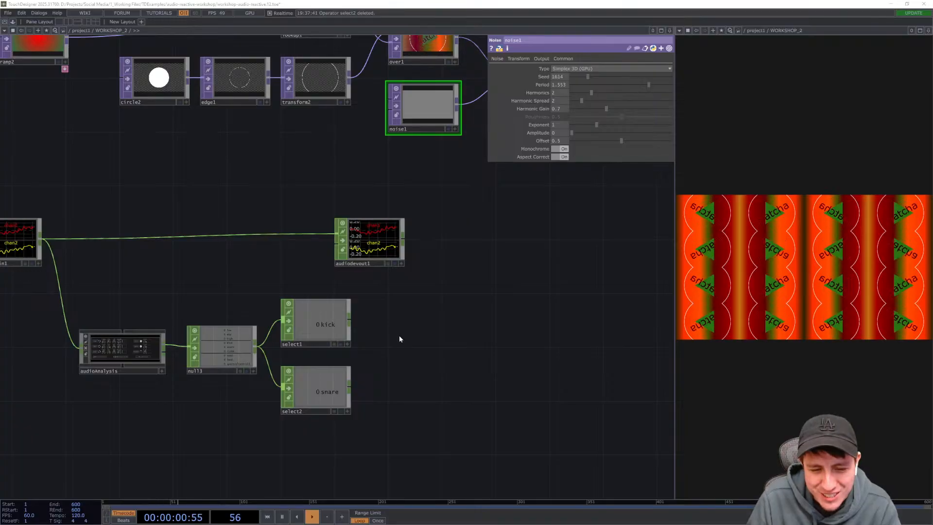
pyautogui.scroll(1, 399, 335)
pyautogui.scroll(4, 255, 308)
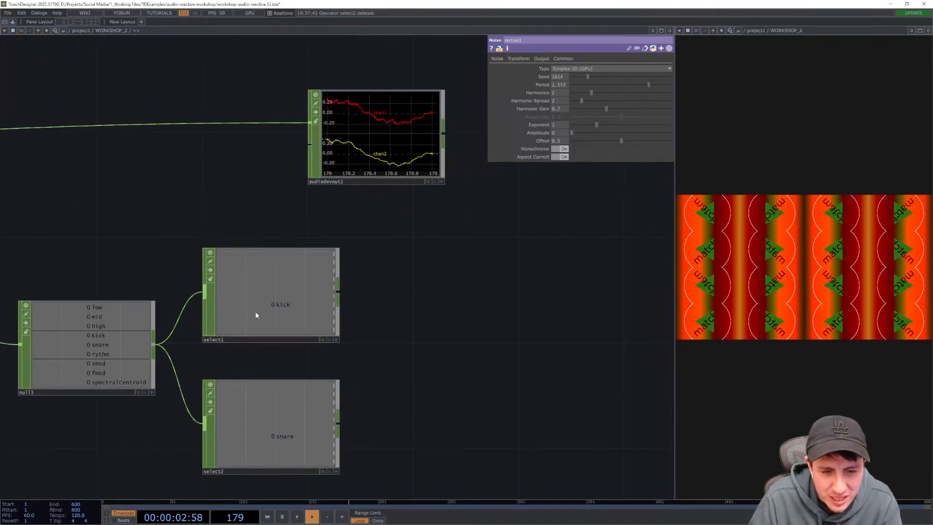
pyautogui.rightClick(340, 295)
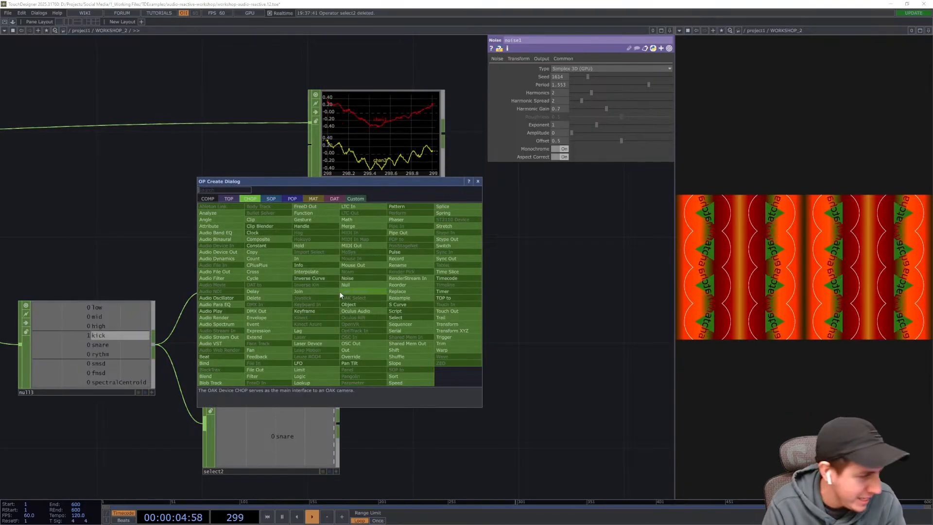
pyautogui.write('l')
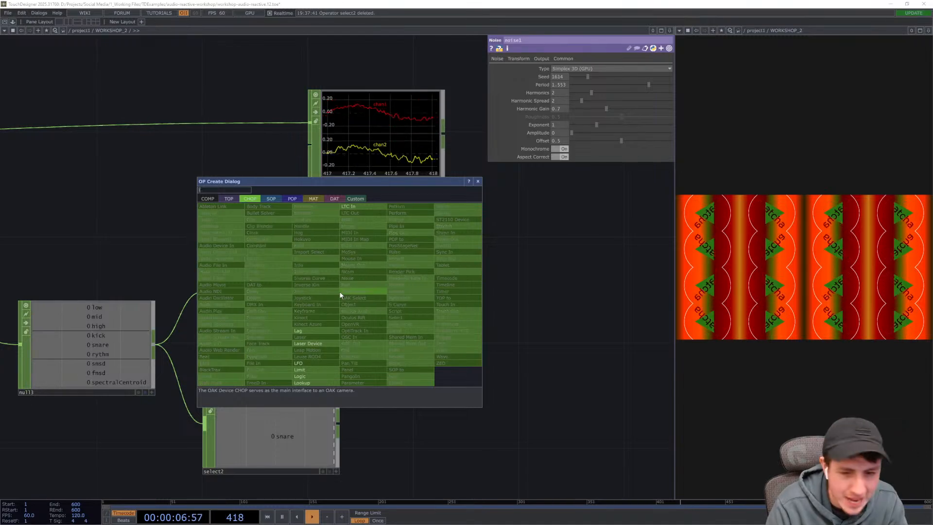
pyautogui.write('ag')
pyautogui.press('Return')
pyautogui.click(455, 295)
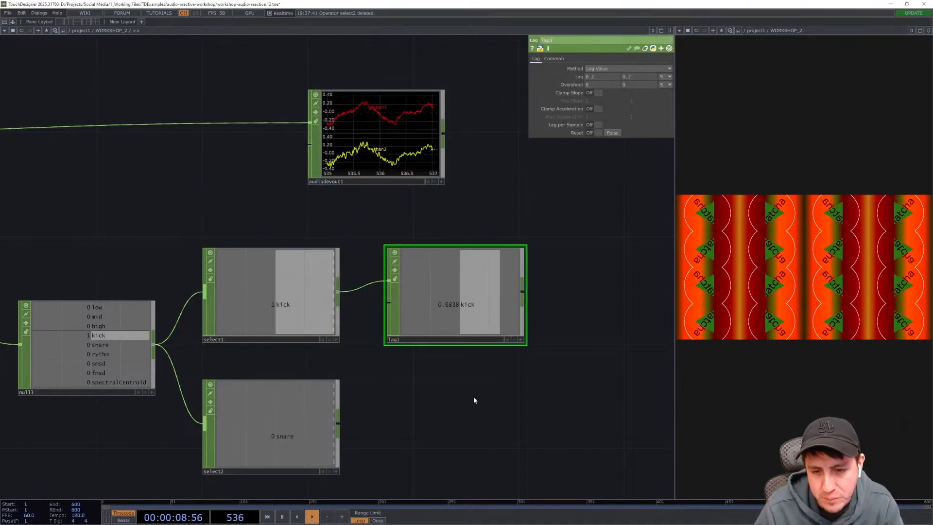
# - Set the Lag CHOP's Lag values to 0.1 and 0.5
pyautogui.moveTo(432, 399); pyautogui.dragTo(421, 395)
pyautogui.scroll(3, 421, 384)
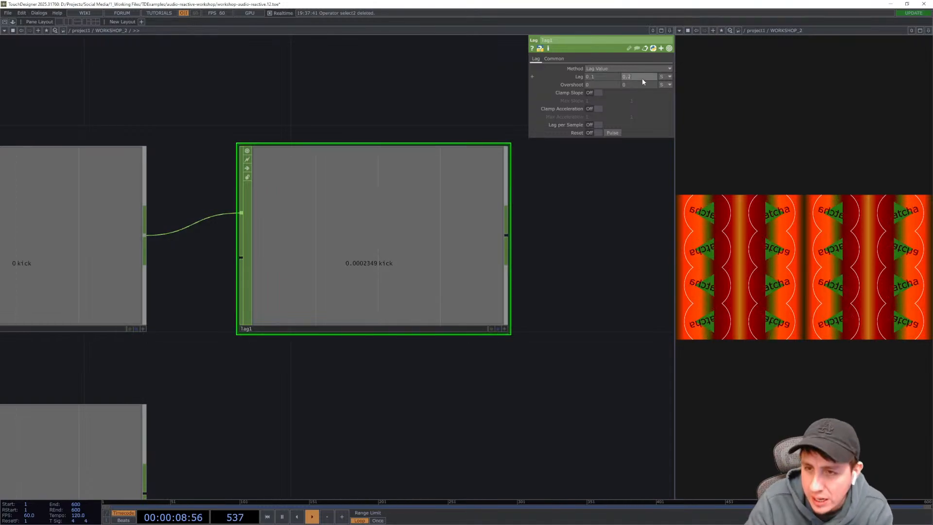
pyautogui.write('0.5')
pyautogui.press('Return')
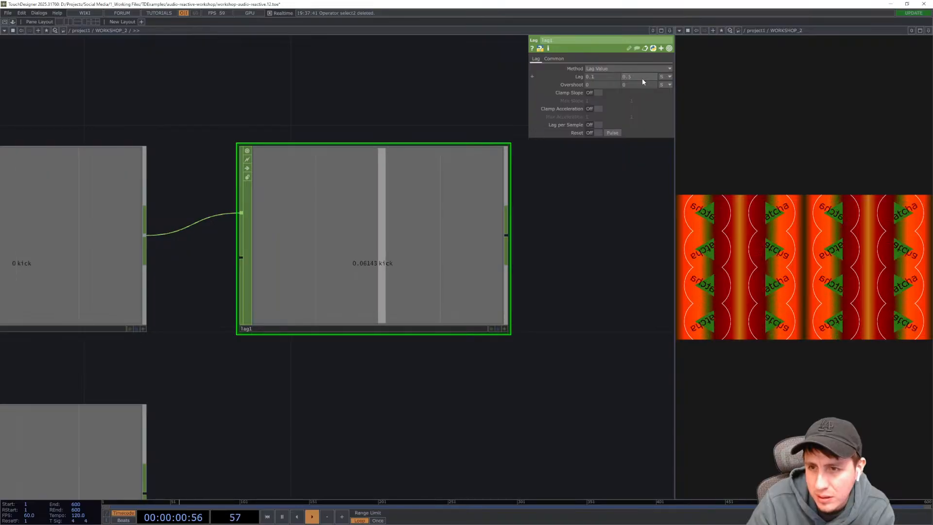
# - Append a Null CHOP after the Lag CHOP
pyautogui.moveTo(513, 248); pyautogui.dragTo(472, 264)
pyautogui.scroll(-5, 479, 253)
pyautogui.rightClick(422, 262)
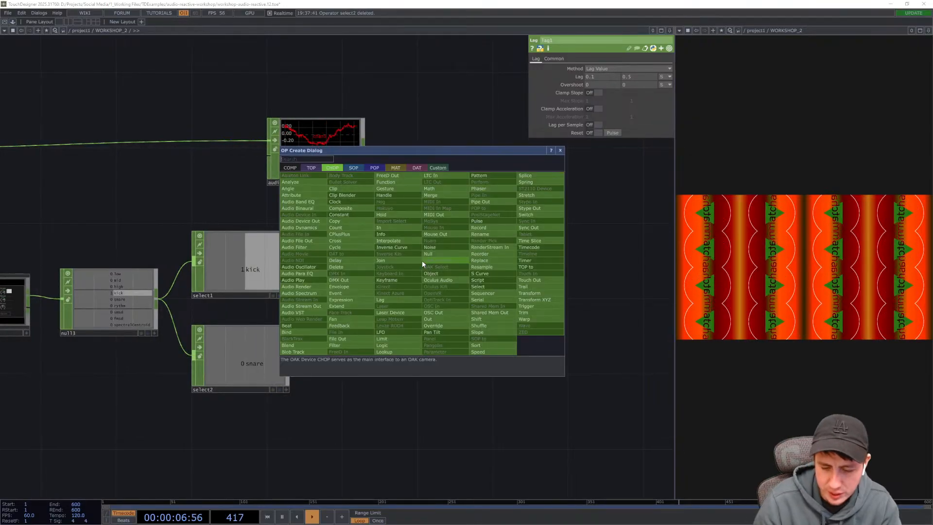
pyautogui.write('null')
pyautogui.press('Return')
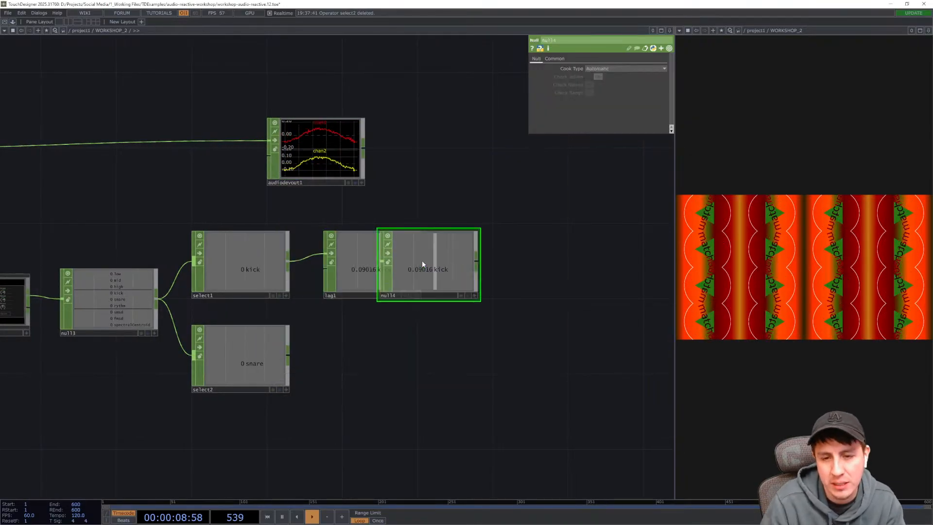
pyautogui.click(499, 264)
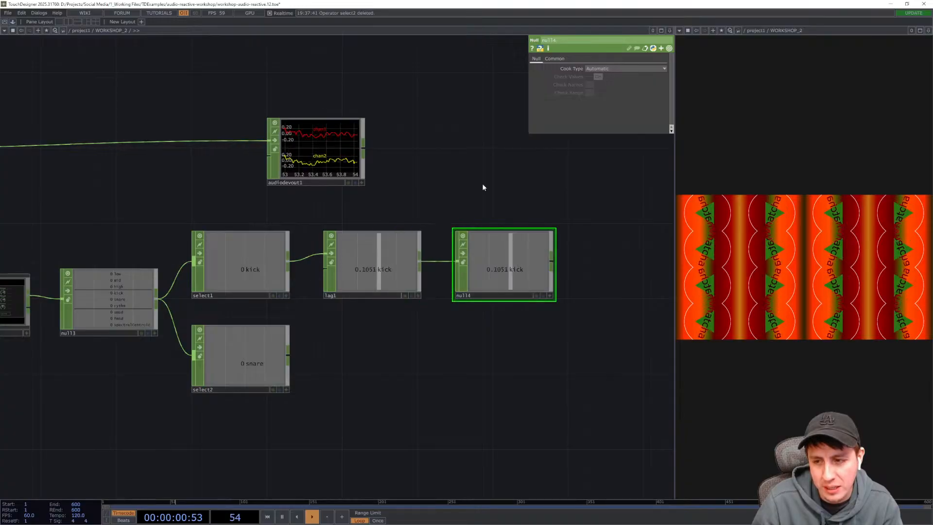
# - Link the noise1 TOP's Amplitude to the Null CHOP's kick channel as a CHOP Reference
pyautogui.moveTo(483, 185); pyautogui.dragTo(363, 208)
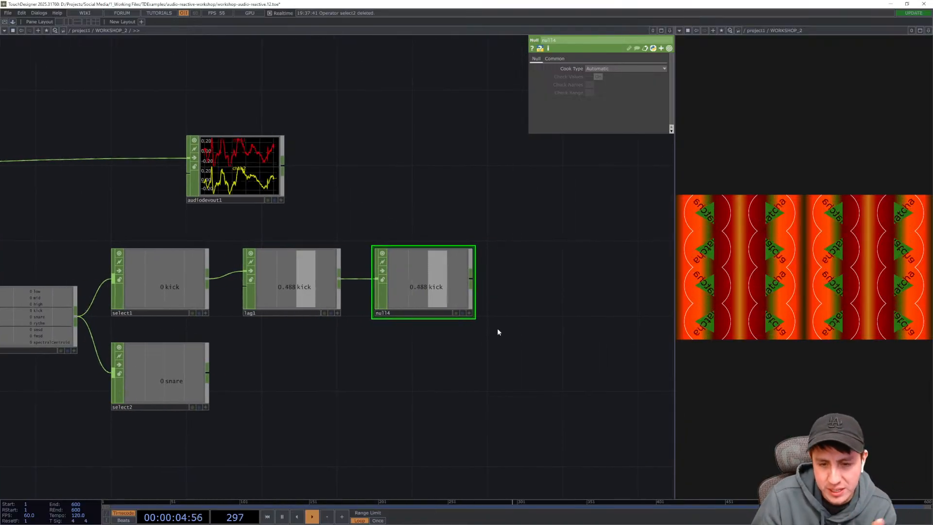
pyautogui.moveTo(392, 139); pyautogui.dragTo(411, 279)
pyautogui.click(345, 124)
pyautogui.moveTo(443, 321); pyautogui.dragTo(427, 189)
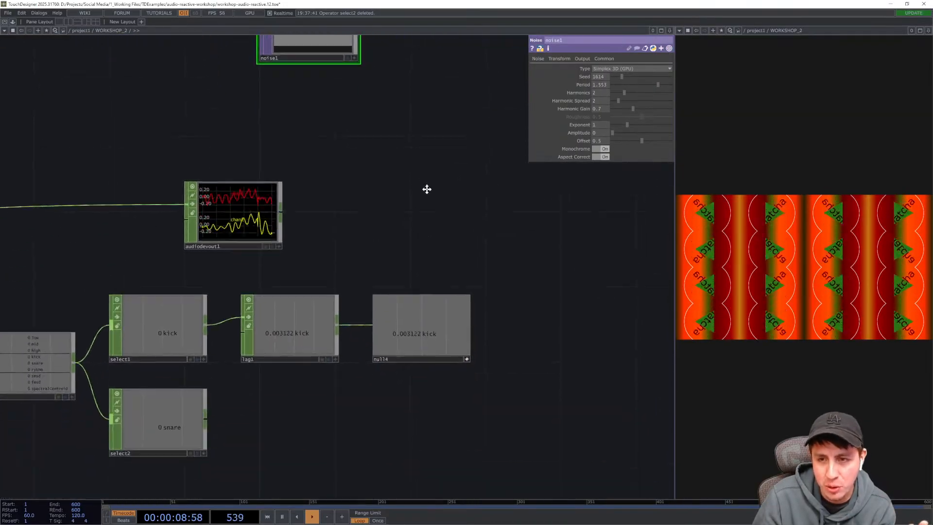
pyautogui.scroll(5, 460, 388)
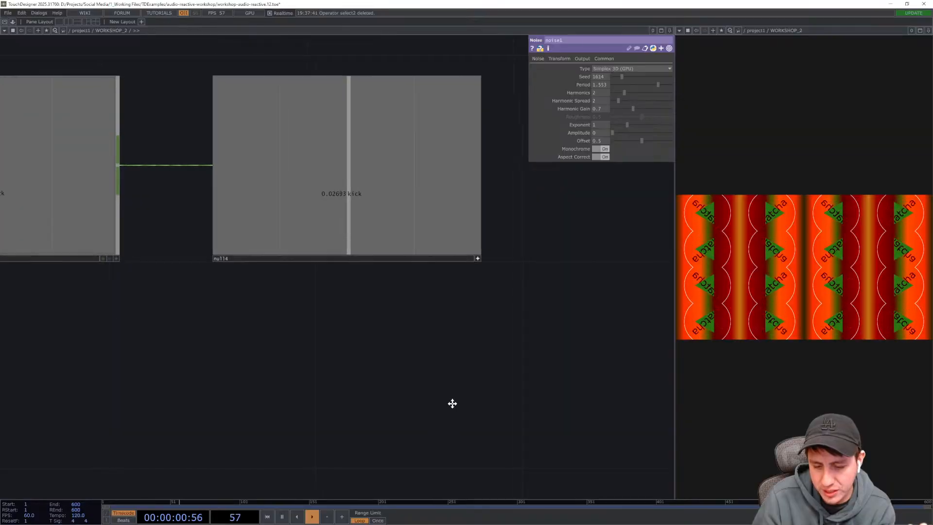
pyautogui.moveTo(452, 403); pyautogui.dragTo(468, 464)
pyautogui.moveTo(489, 428); pyautogui.dragTo(470, 435)
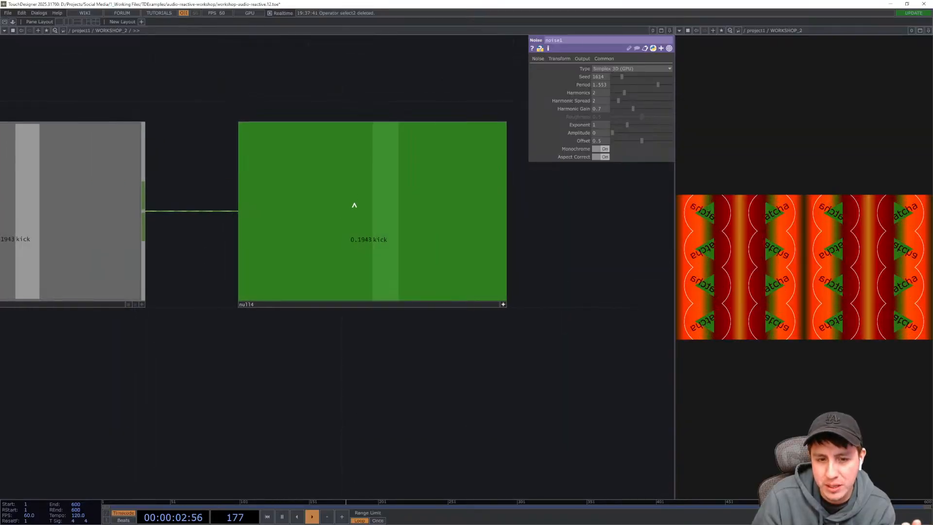
pyautogui.moveTo(354, 205); pyautogui.dragTo(567, 131)
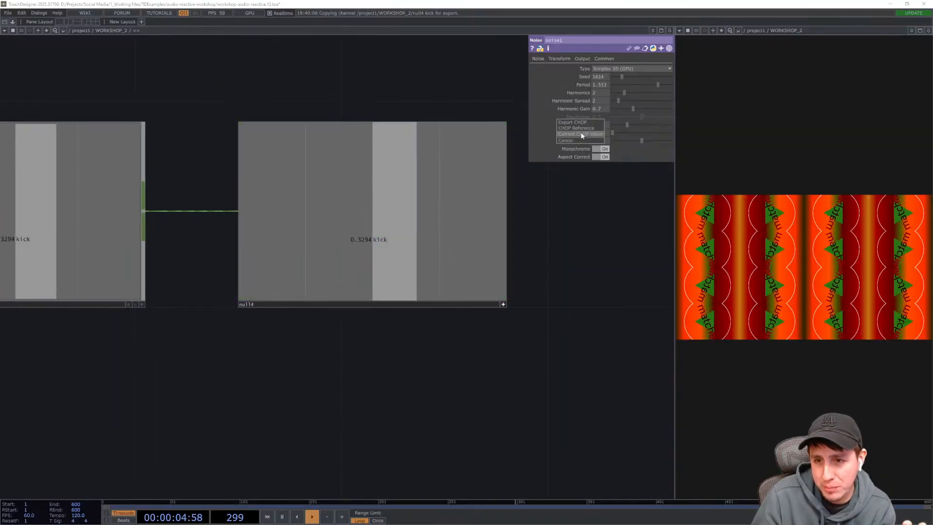
pyautogui.click(583, 127)
# - Examine the audioAnalysis panel and the kick chain while the noise amplitude follows the kick
pyautogui.moveTo(565, 346); pyautogui.dragTo(529, 377)
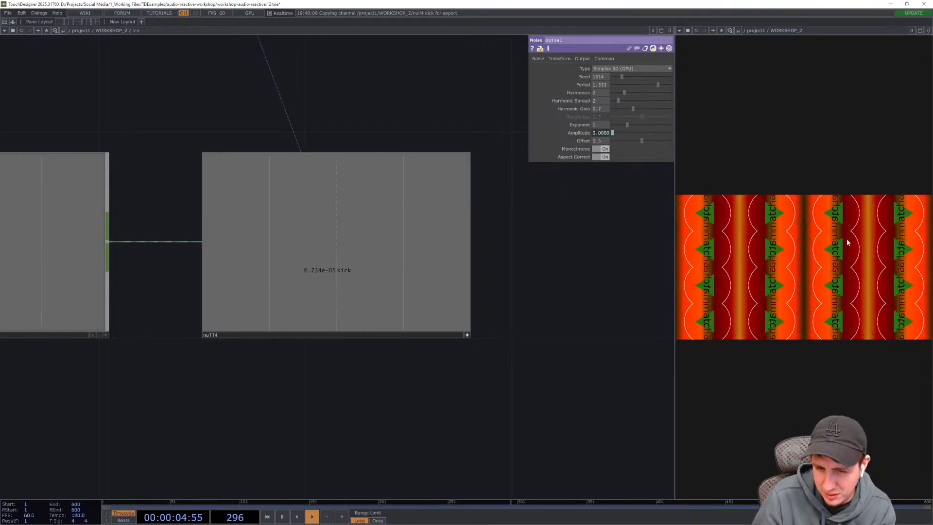
pyautogui.moveTo(302, 404); pyautogui.dragTo(467, 391)
pyautogui.moveTo(255, 396); pyautogui.dragTo(465, 376)
pyautogui.scroll(-3, 382, 402)
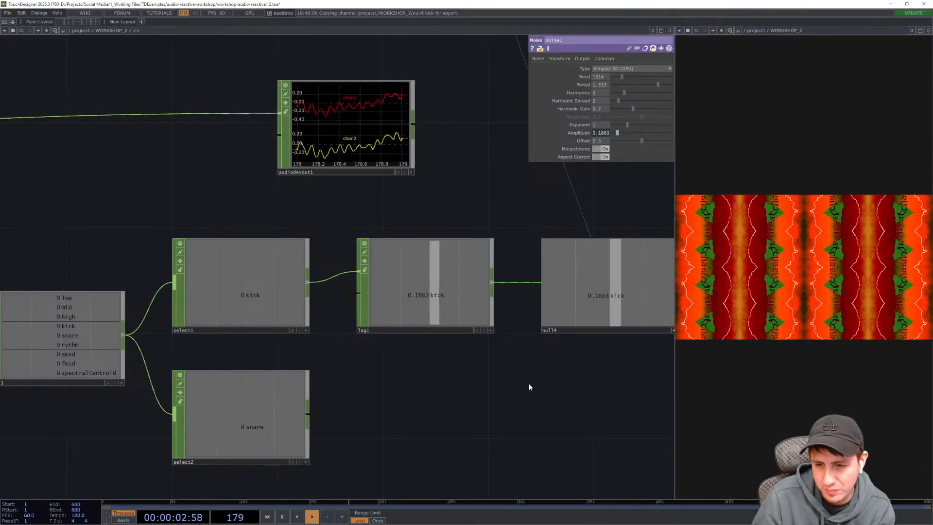
pyautogui.moveTo(264, 204); pyautogui.dragTo(396, 208)
pyautogui.moveTo(234, 220); pyautogui.dragTo(337, 196)
pyautogui.moveTo(189, 309); pyautogui.dragTo(343, 313)
pyautogui.scroll(6, 311, 345)
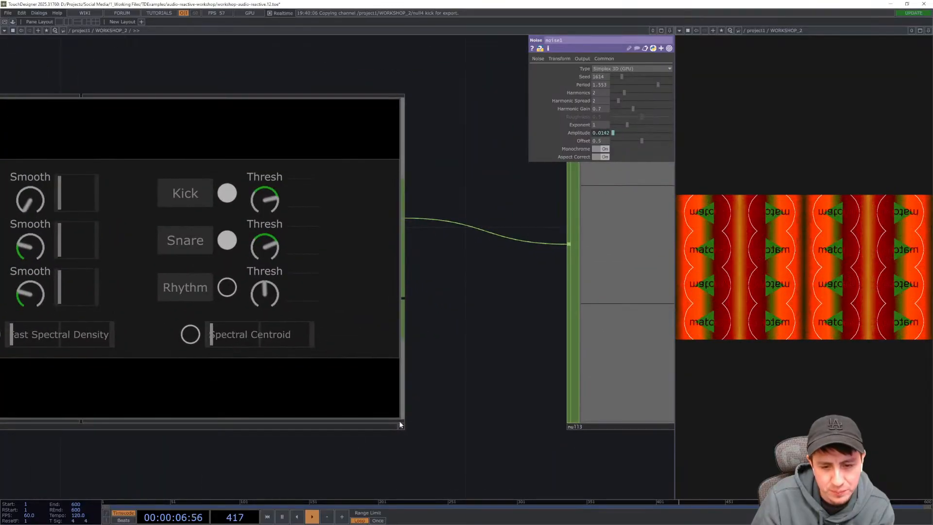
pyautogui.click(400, 425)
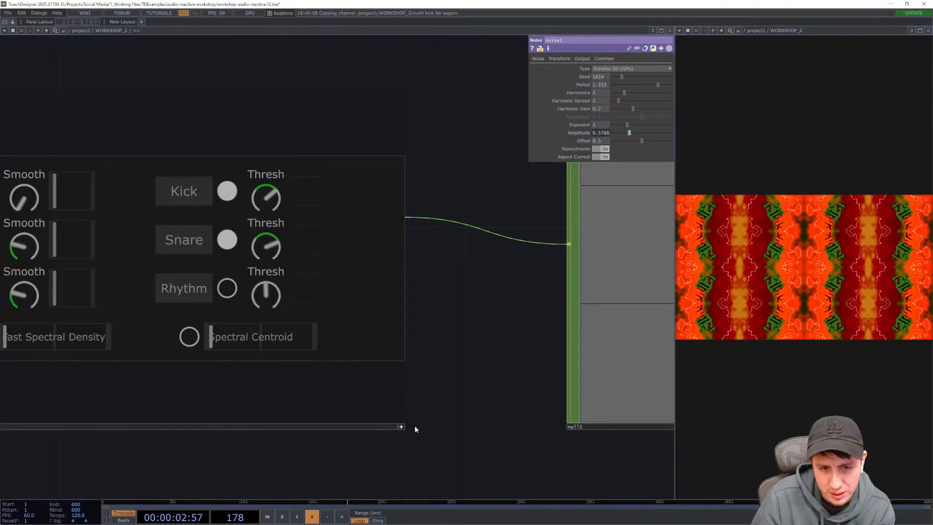
pyautogui.click(401, 428)
pyautogui.scroll(-8, 328, 375)
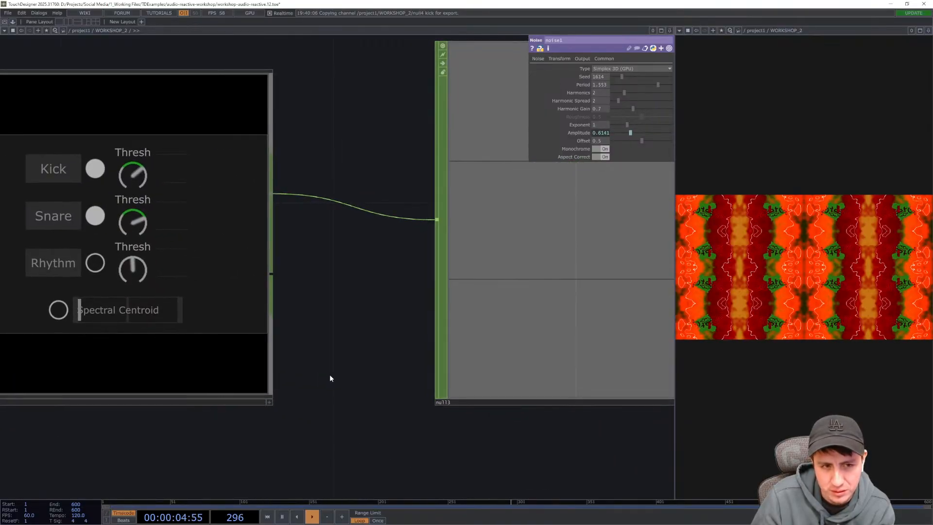
pyautogui.moveTo(440, 201); pyautogui.dragTo(336, 195)
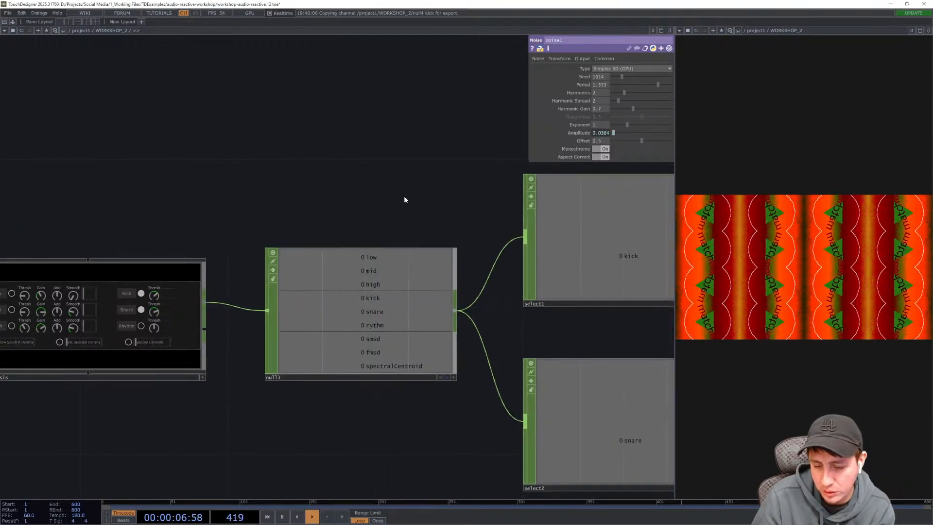
pyautogui.moveTo(488, 207); pyautogui.dragTo(358, 207)
pyautogui.moveTo(481, 136); pyautogui.dragTo(306, 131)
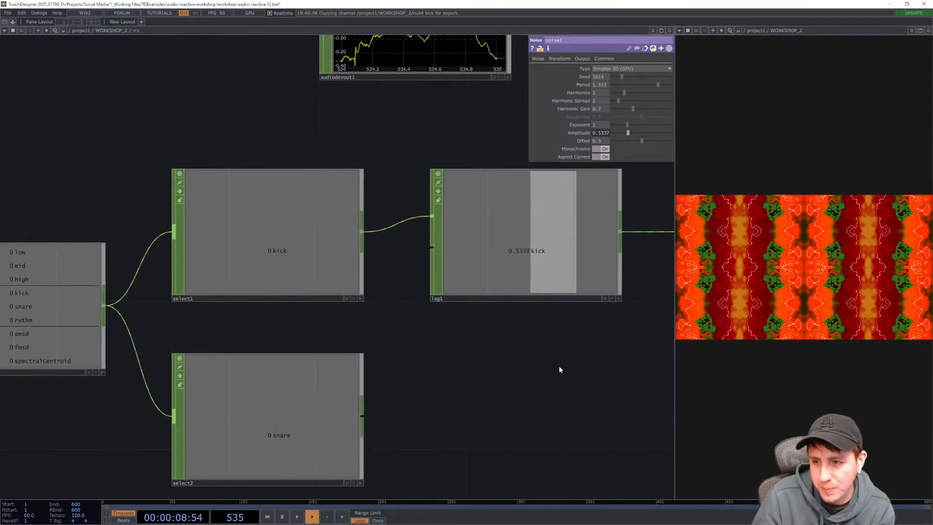
pyautogui.moveTo(560, 368); pyautogui.dragTo(315, 402)
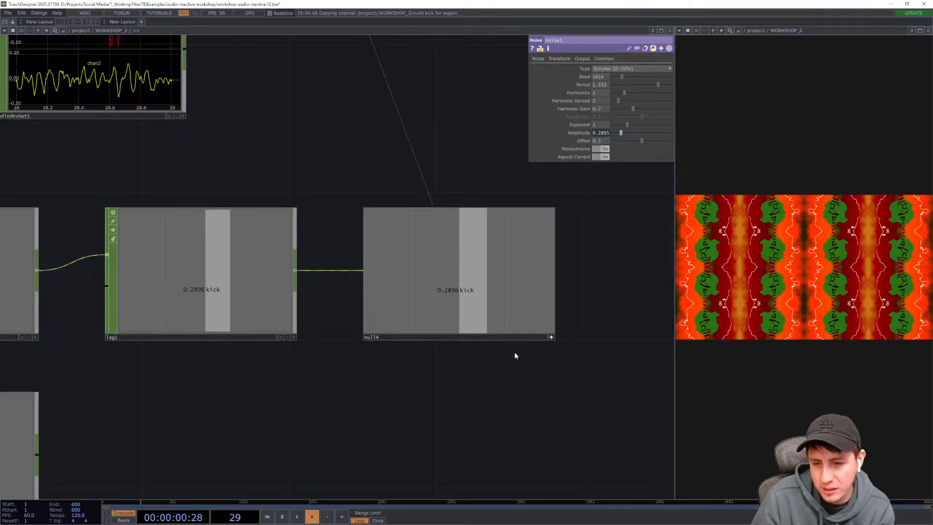
pyautogui.click(551, 338)
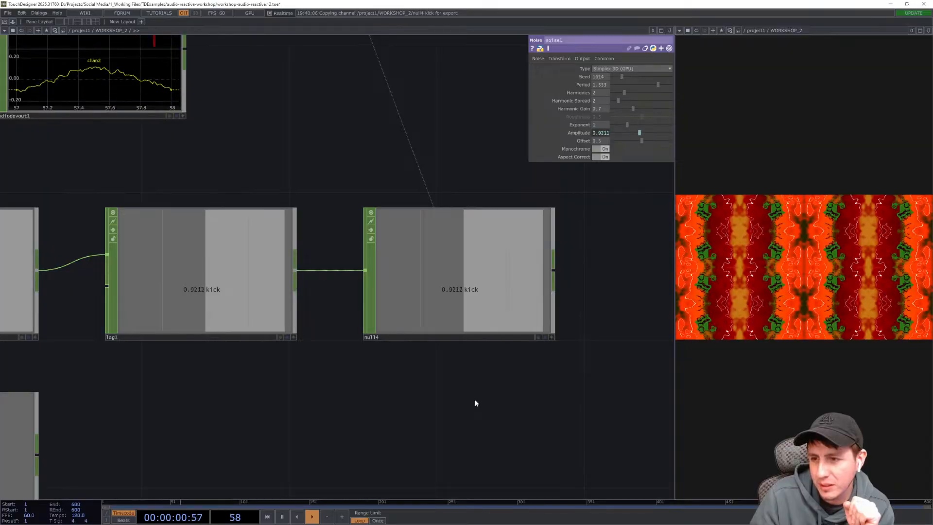
# - Set the Lag CHOP's second Lag value to 0.4
pyautogui.click(211, 267)
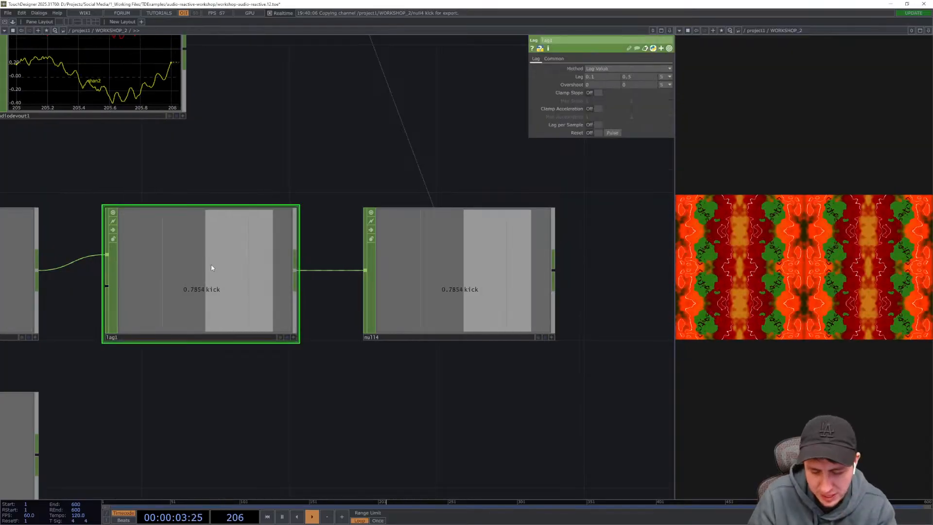
pyautogui.click(652, 77)
pyautogui.write('0.4')
pyautogui.press('Return')
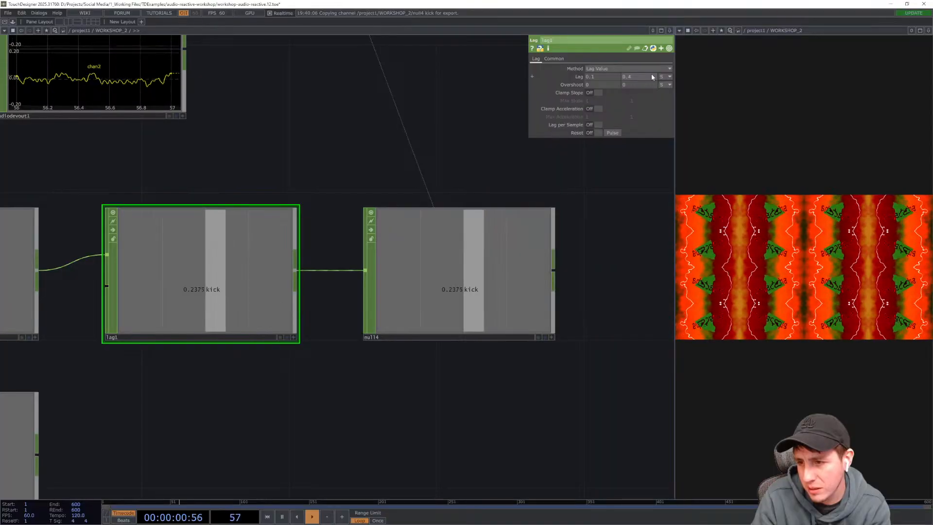
# - Adjust the noise1 TOP's Period to about 2
pyautogui.moveTo(460, 126); pyautogui.dragTo(454, 133)
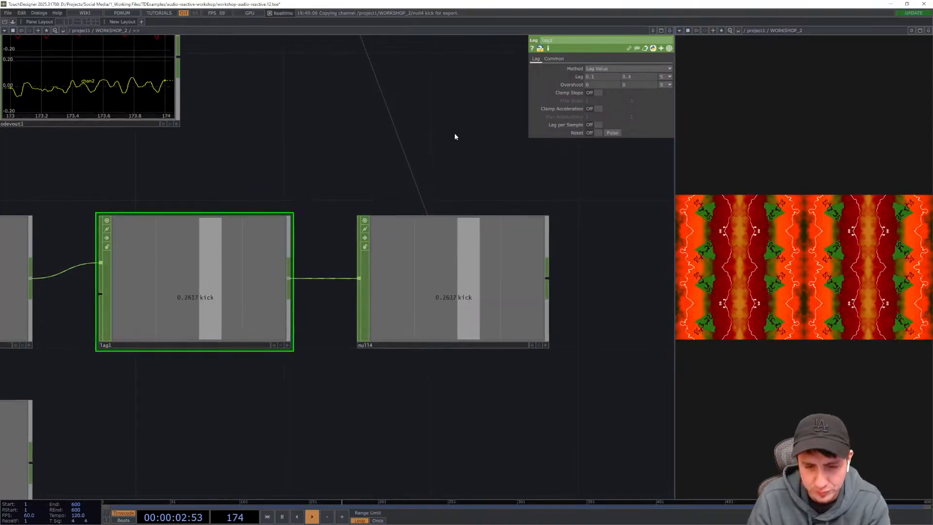
pyautogui.scroll(-5, 365, 177)
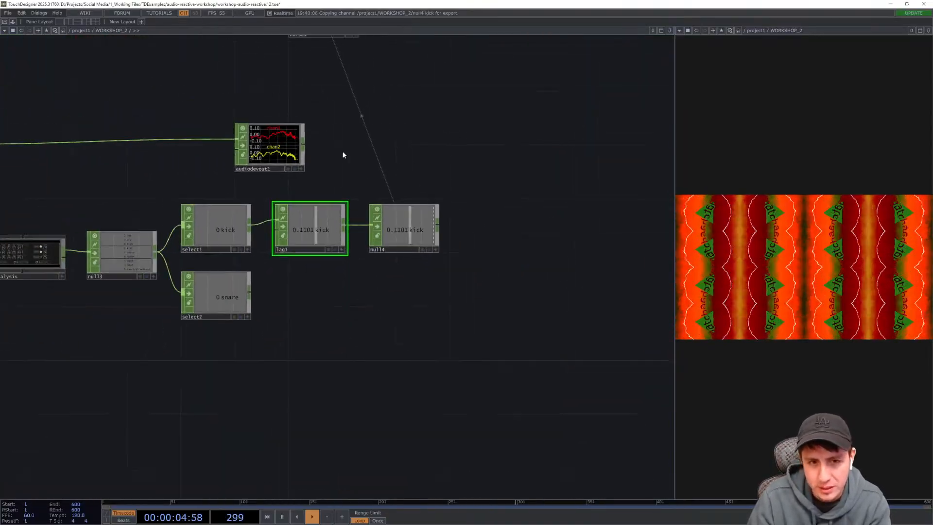
pyautogui.moveTo(344, 152); pyautogui.dragTo(503, 167)
pyautogui.moveTo(571, 398); pyautogui.dragTo(559, 377)
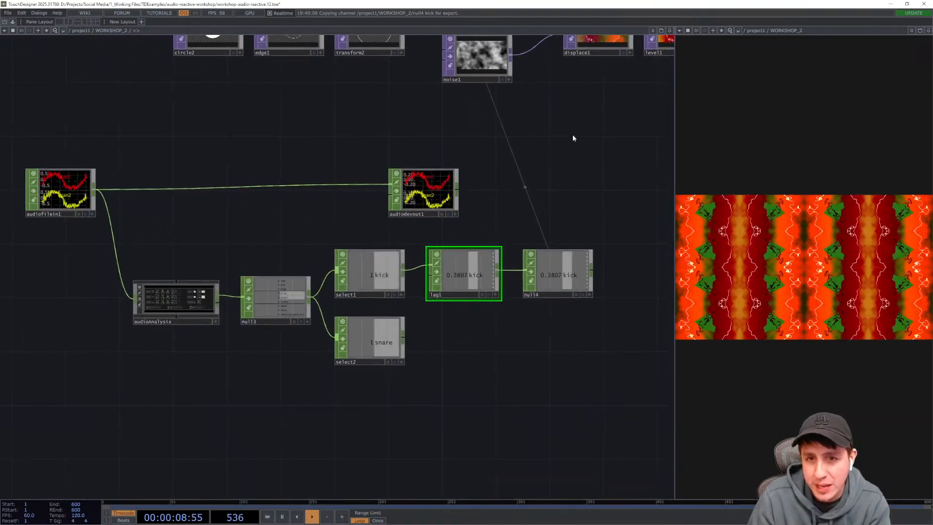
pyautogui.moveTo(575, 137); pyautogui.dragTo(577, 183)
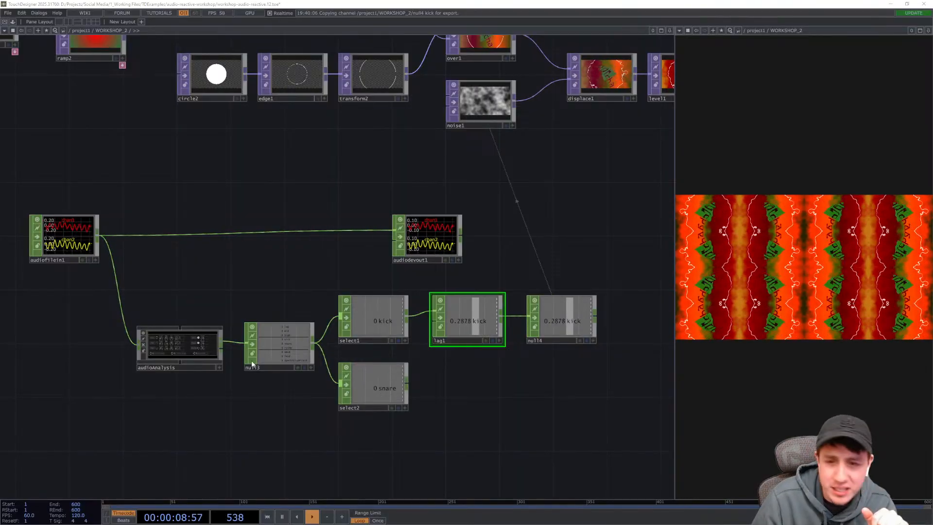
pyautogui.click(486, 96)
pyautogui.press('p')
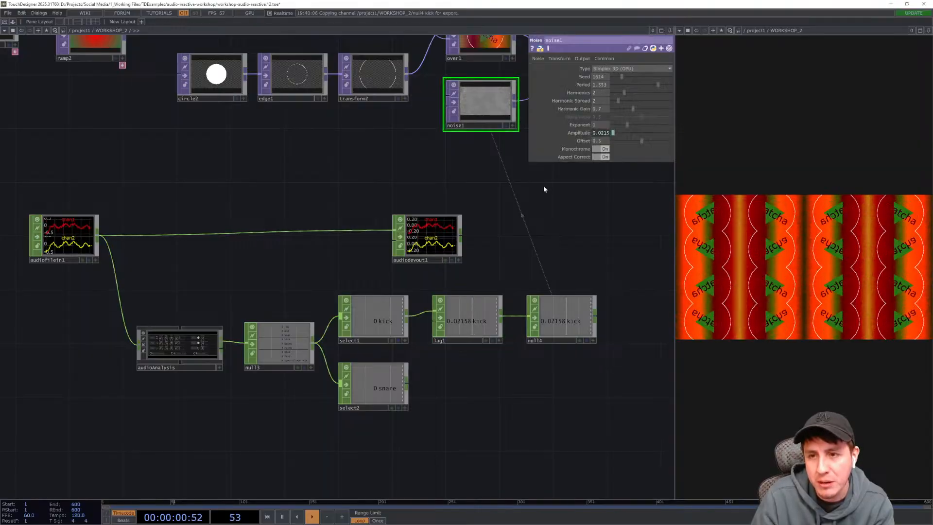
pyautogui.moveTo(546, 188); pyautogui.dragTo(499, 215)
pyautogui.moveTo(658, 84)
pyautogui.mouseDown()
pyautogui.moveTo(600, 81)
pyautogui.moveTo(644, 83)
pyautogui.mouseUp()
pyautogui.scroll(5, 428, 177)
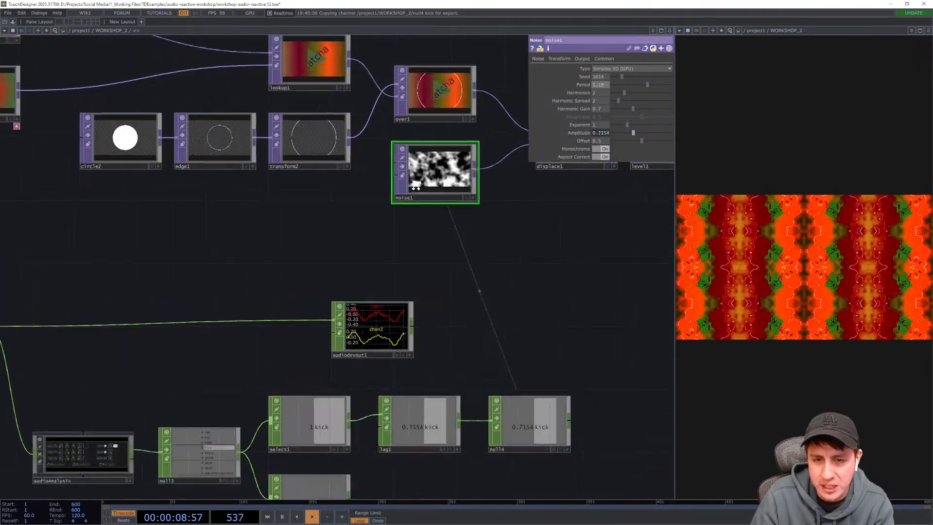
pyautogui.moveTo(608, 258); pyautogui.dragTo(533, 326)
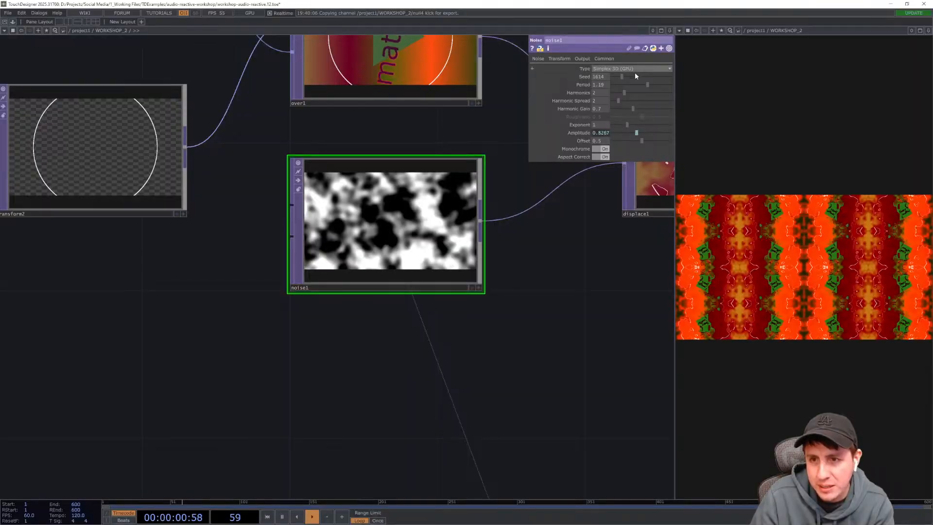
pyautogui.moveTo(646, 85); pyautogui.dragTo(606, 84)
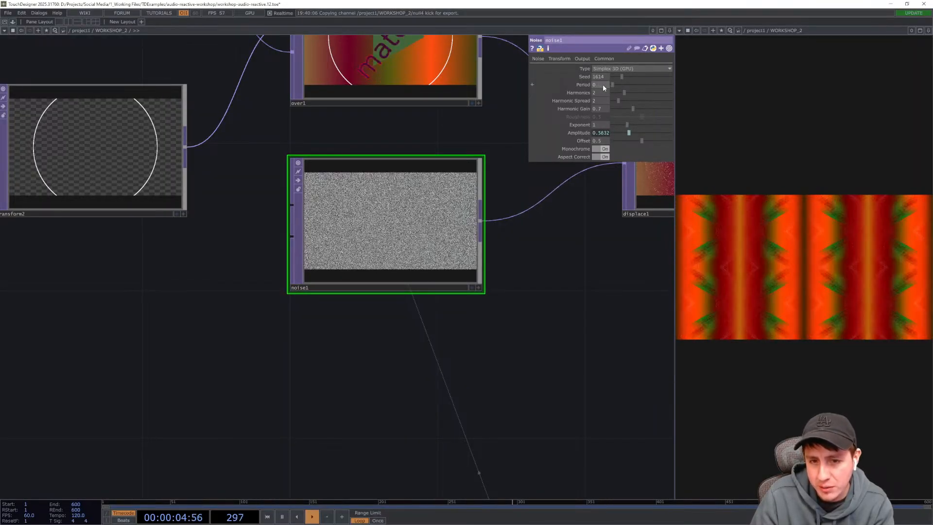
pyautogui.moveTo(603, 84); pyautogui.dragTo(667, 85)
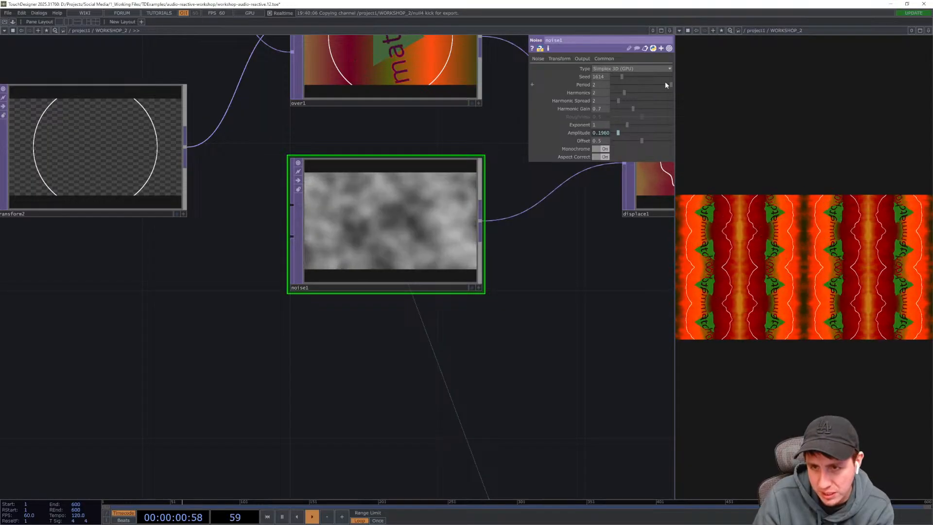
# - Fine-tune the noise1 TOP's Period down to about 0.96
pyautogui.moveTo(666, 85); pyautogui.dragTo(633, 85)
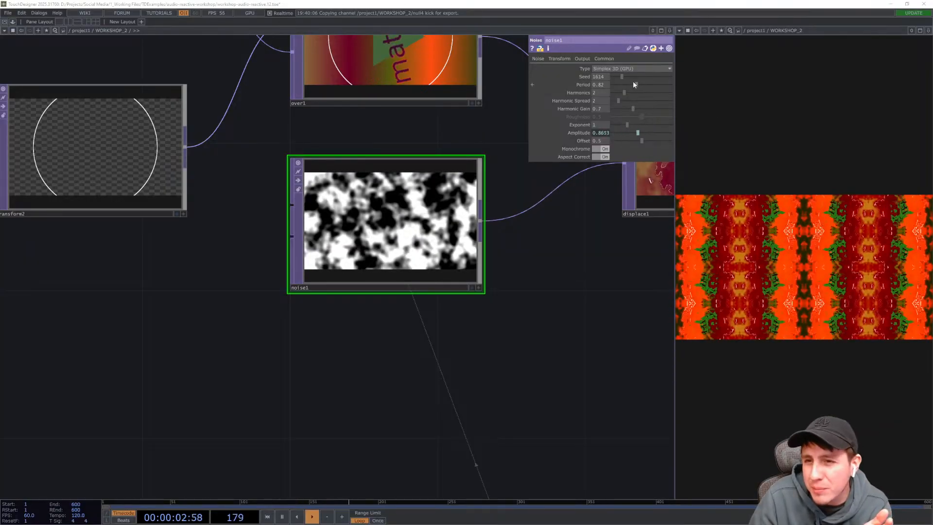
pyautogui.moveTo(633, 82); pyautogui.dragTo(604, 78)
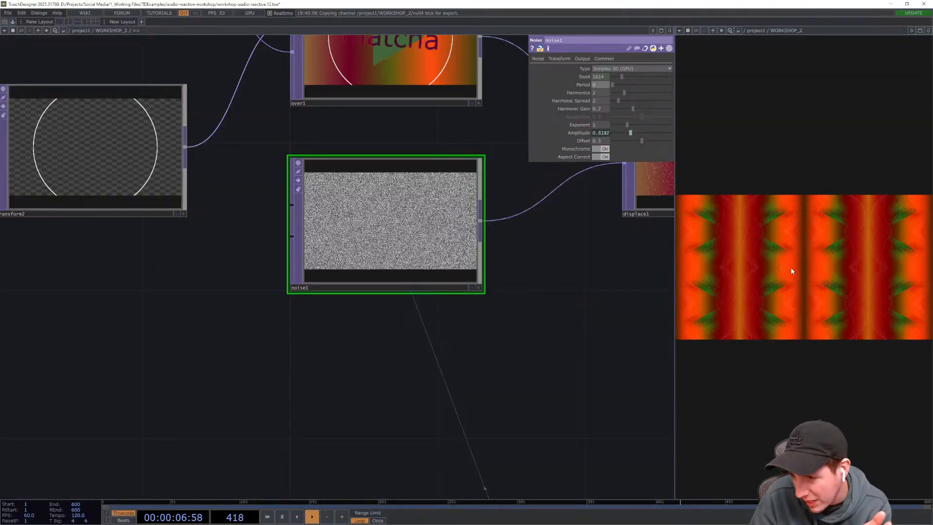
pyautogui.moveTo(614, 85); pyautogui.dragTo(618, 84)
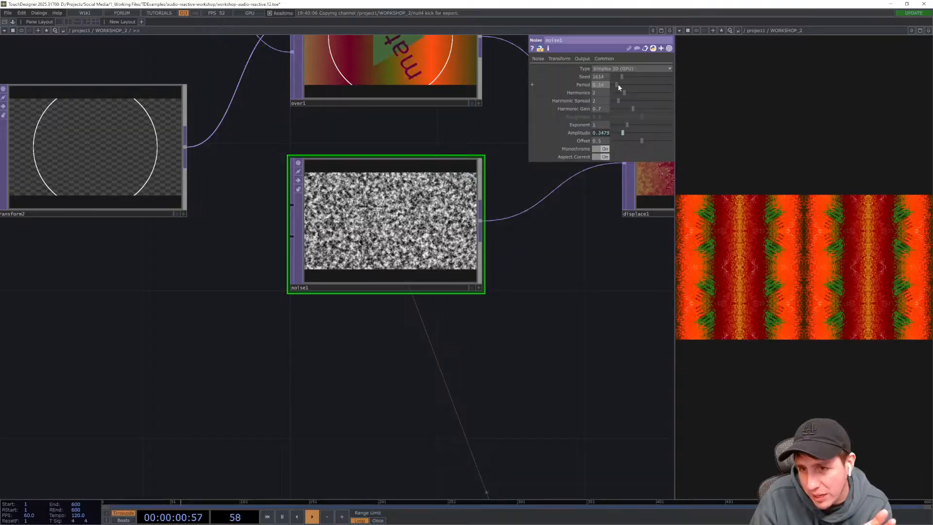
pyautogui.moveTo(619, 86); pyautogui.dragTo(641, 84)
# - Append a Math CHOP after the select2 snare channel
pyautogui.moveTo(539, 243); pyautogui.dragTo(475, 125)
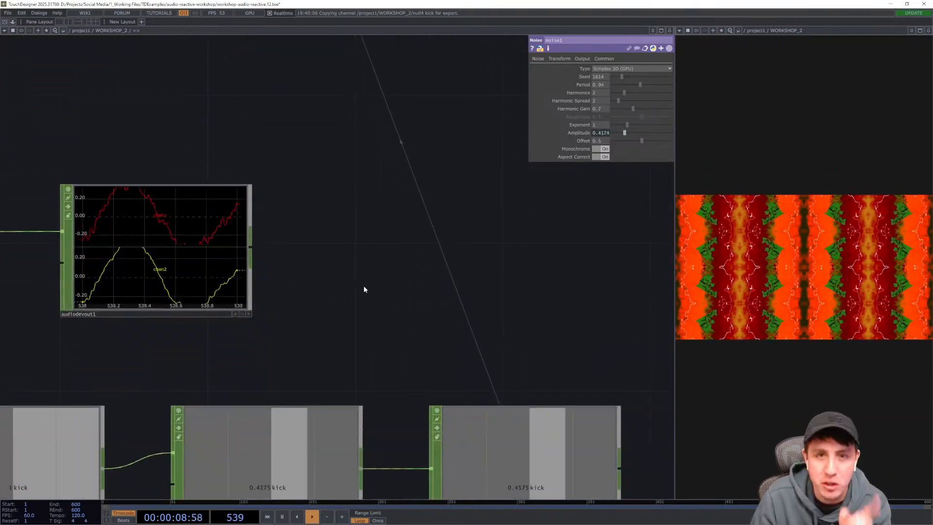
pyautogui.moveTo(360, 284); pyautogui.dragTo(346, 179)
pyautogui.scroll(-5, 346, 179)
pyautogui.moveTo(344, 421); pyautogui.dragTo(378, 408)
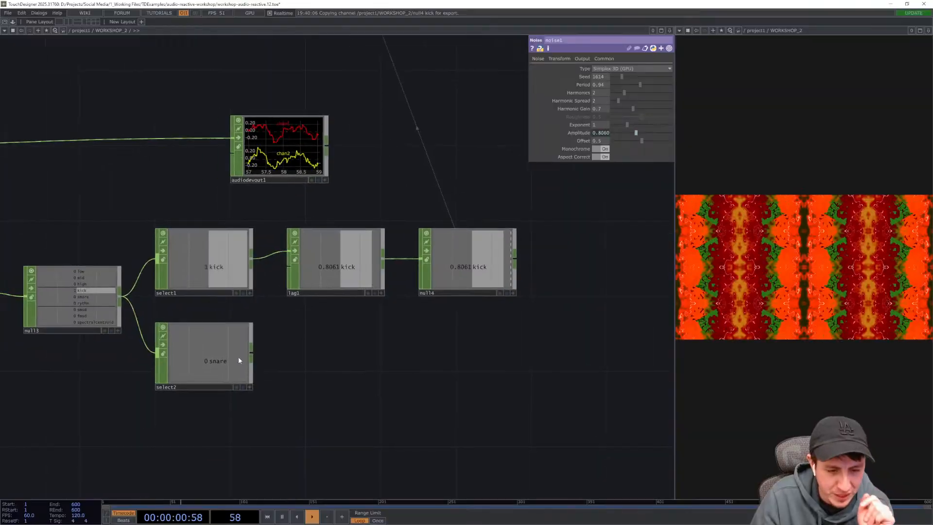
pyautogui.rightClick(251, 356)
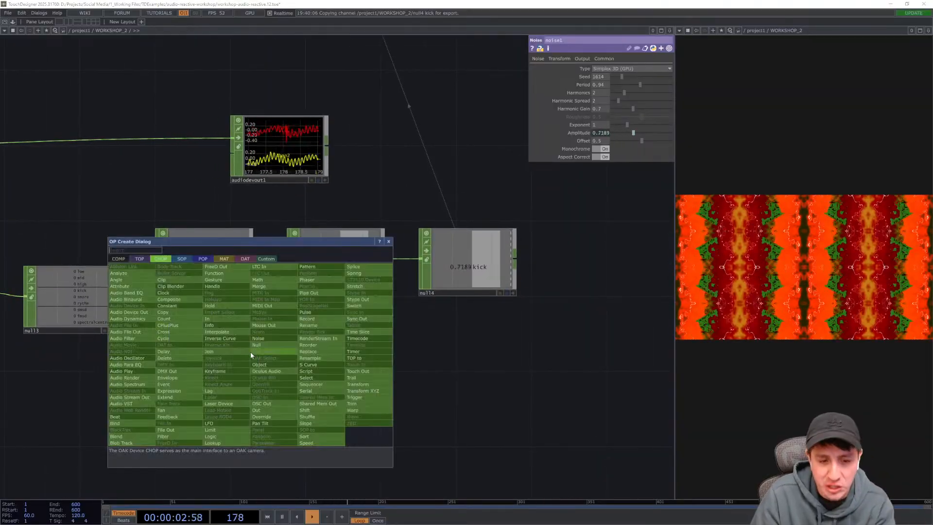
pyautogui.write('math')
pyautogui.press('Return')
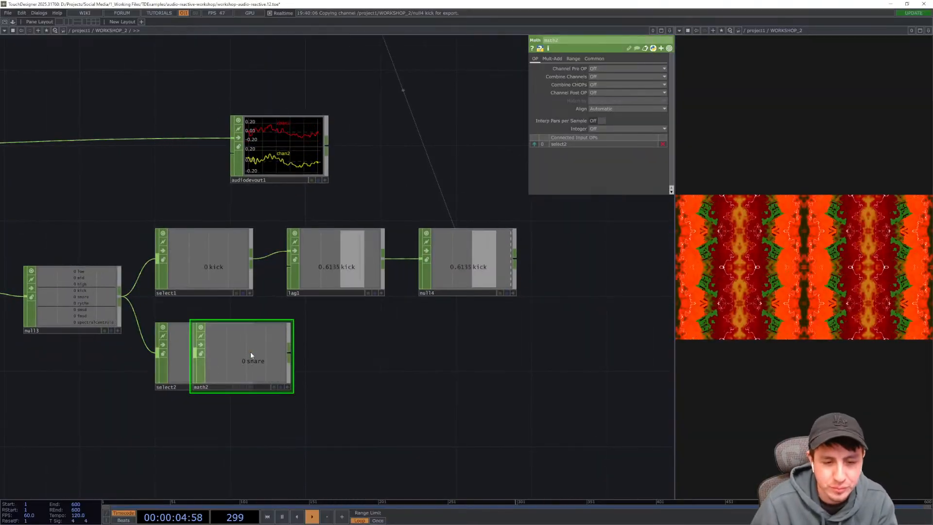
pyautogui.click(343, 356)
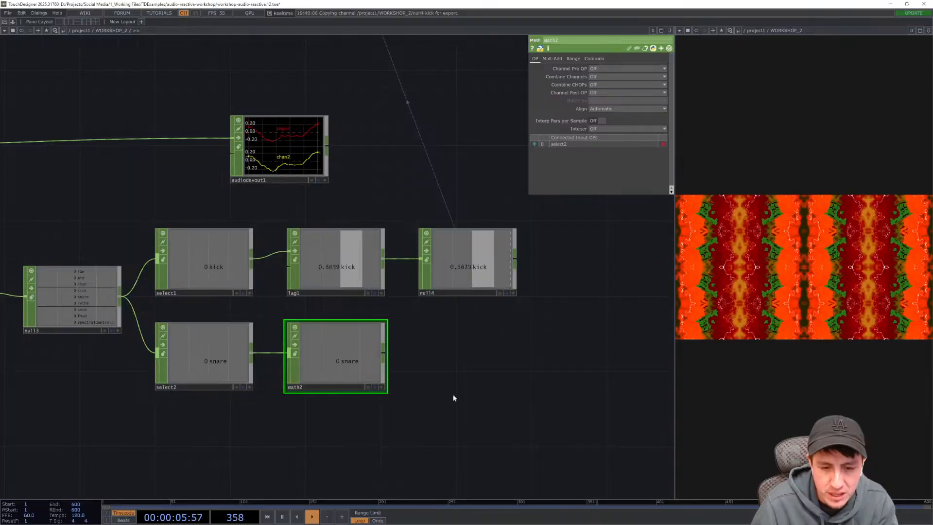
# - Set the Math CHOP's To Range minimum to 0.15
pyautogui.click(574, 58)
pyautogui.moveTo(488, 389); pyautogui.dragTo(540, 346)
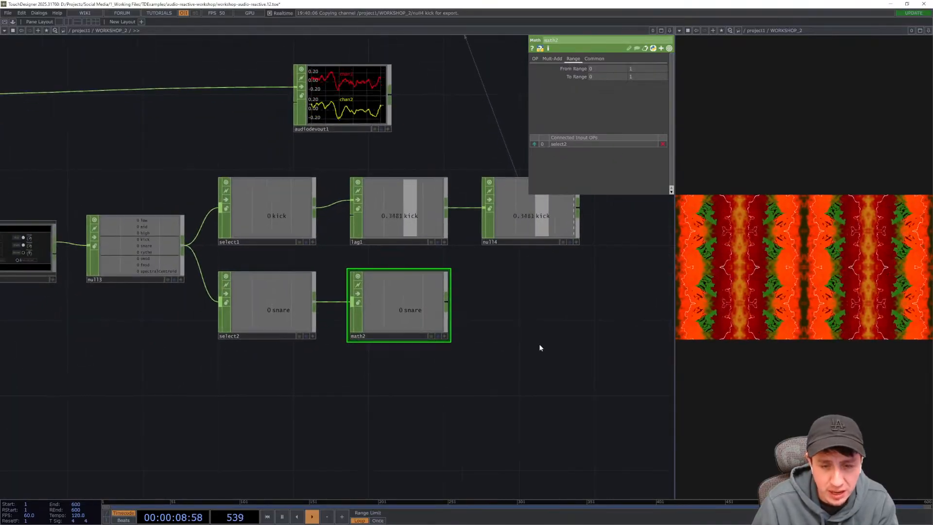
pyautogui.scroll(3, 204, 340)
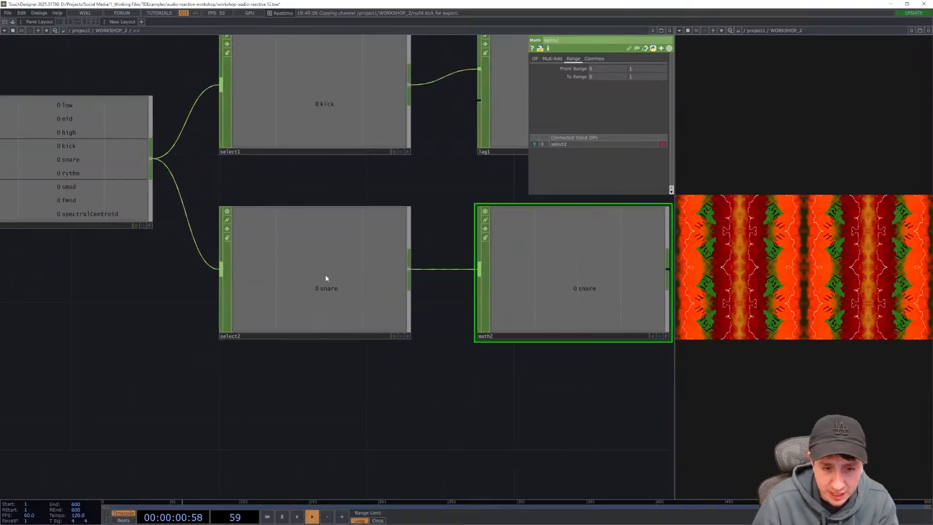
pyautogui.click(614, 77)
pyautogui.write('0.15')
pyautogui.press('Return')
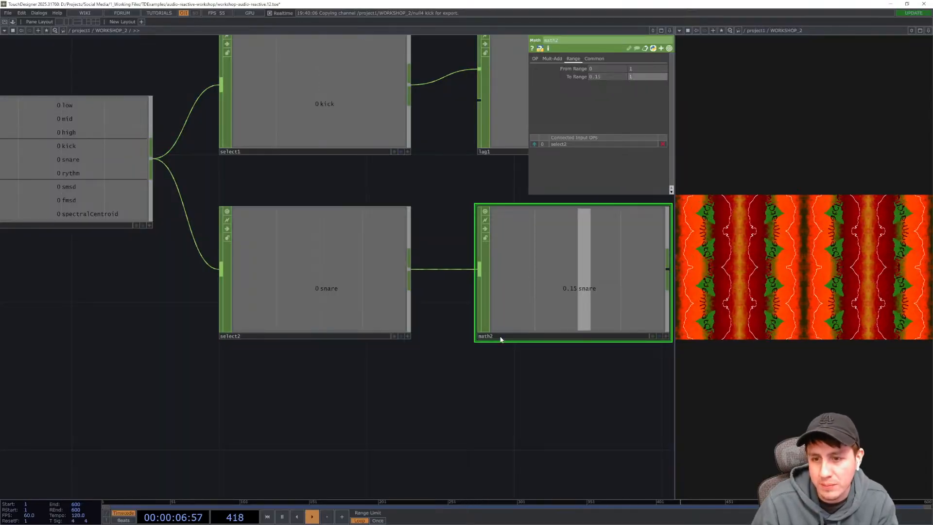
# - Append a Lag CHOP after the snare Math CHOP
pyautogui.moveTo(525, 398); pyautogui.dragTo(337, 377)
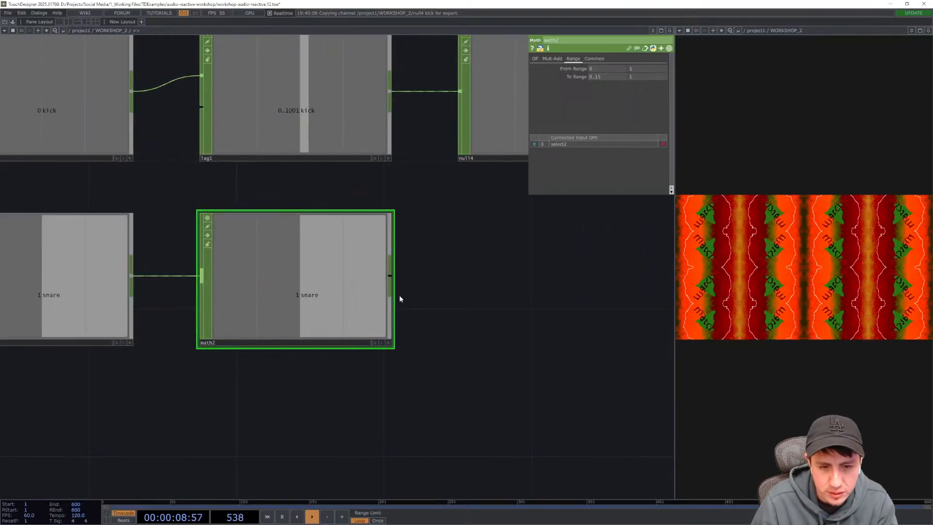
pyautogui.moveTo(399, 296); pyautogui.dragTo(340, 302)
pyautogui.press('Tab')
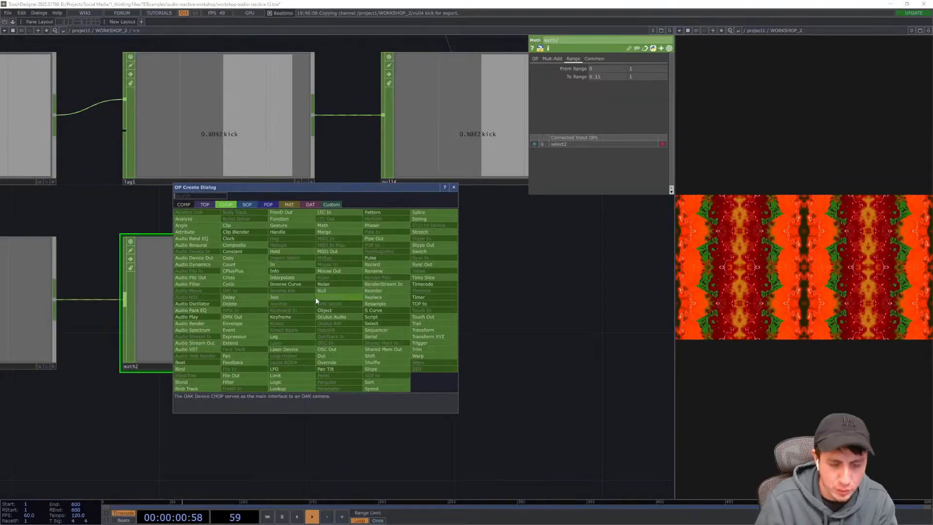
pyautogui.write('lag')
pyautogui.press('Return')
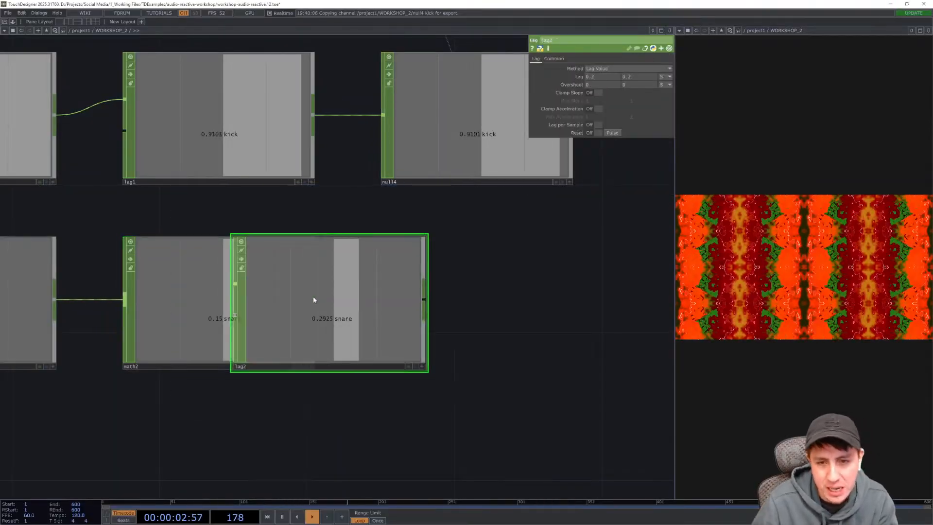
pyautogui.moveTo(313, 297); pyautogui.dragTo(449, 283)
pyautogui.click(448, 283)
# - Set the snare Lag CHOP's lag values to 0.1 and 0.4
pyautogui.moveTo(535, 433); pyautogui.dragTo(465, 435)
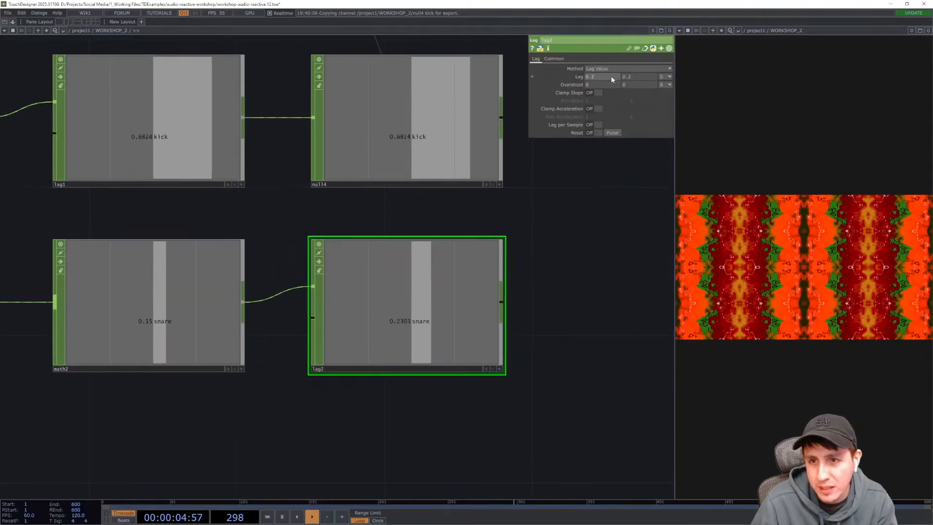
pyautogui.click(605, 77)
pyautogui.write('0.1')
pyautogui.press('Return')
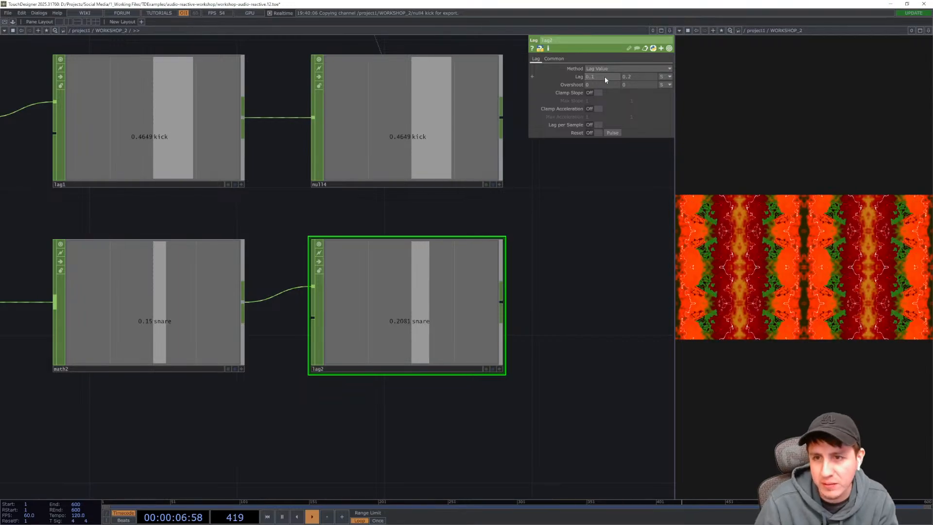
pyautogui.click(644, 77)
pyautogui.write('0.4')
pyautogui.press('Return')
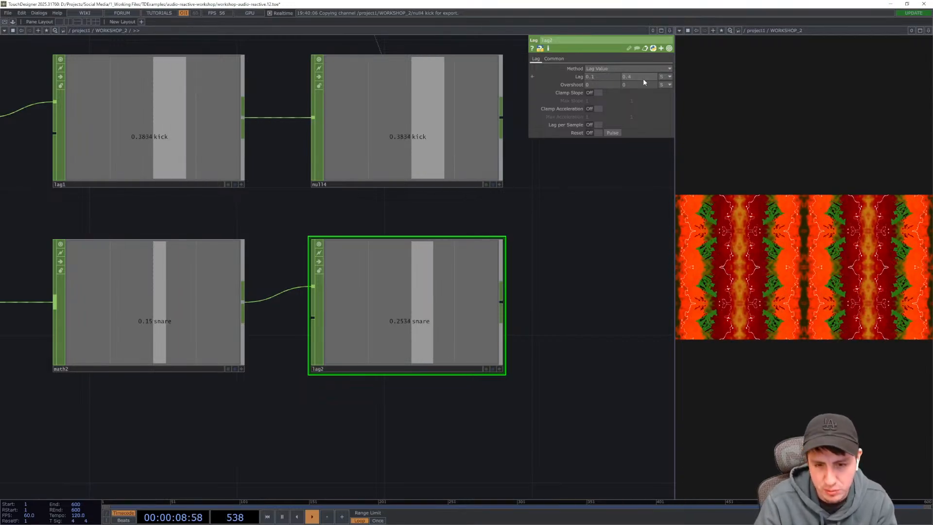
# - Append a Null CHOP after the snare Lag CHOP
pyautogui.moveTo(510, 291); pyautogui.dragTo(375, 316)
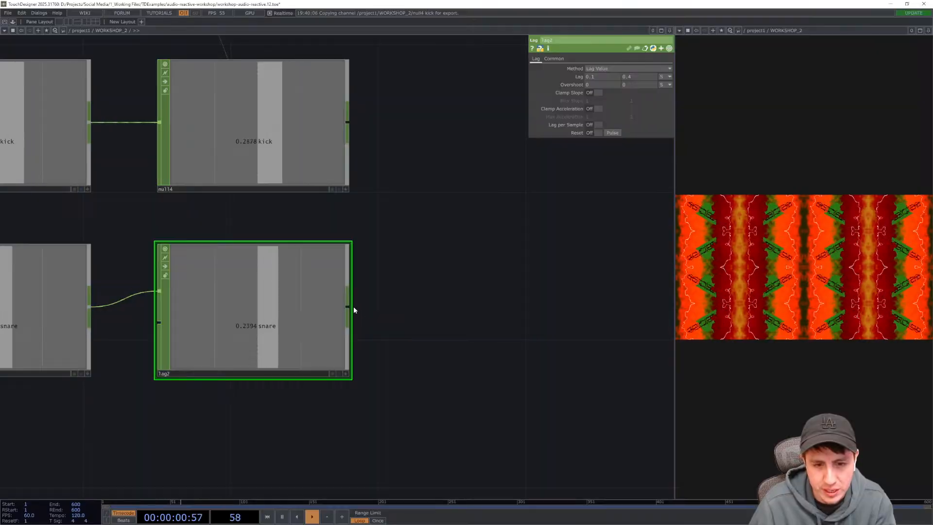
pyautogui.rightClick(350, 308)
pyautogui.write('null')
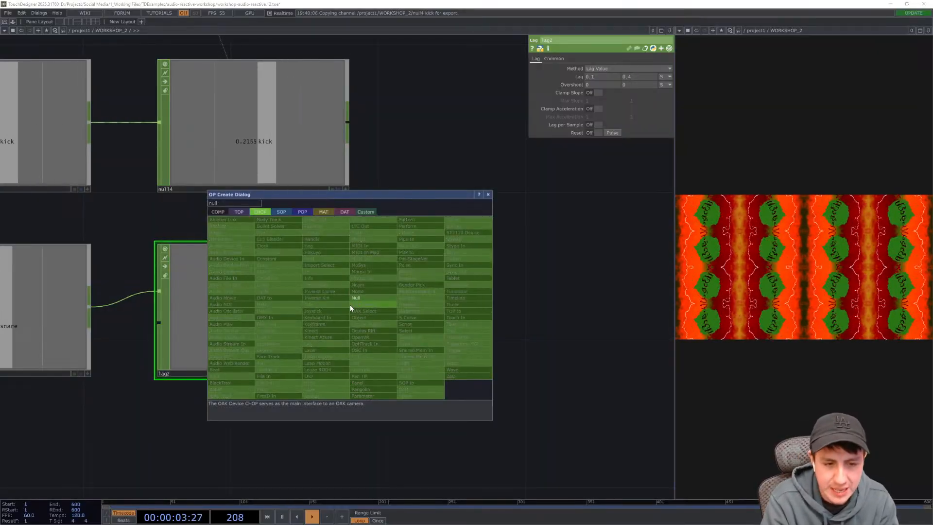
pyautogui.press('Return')
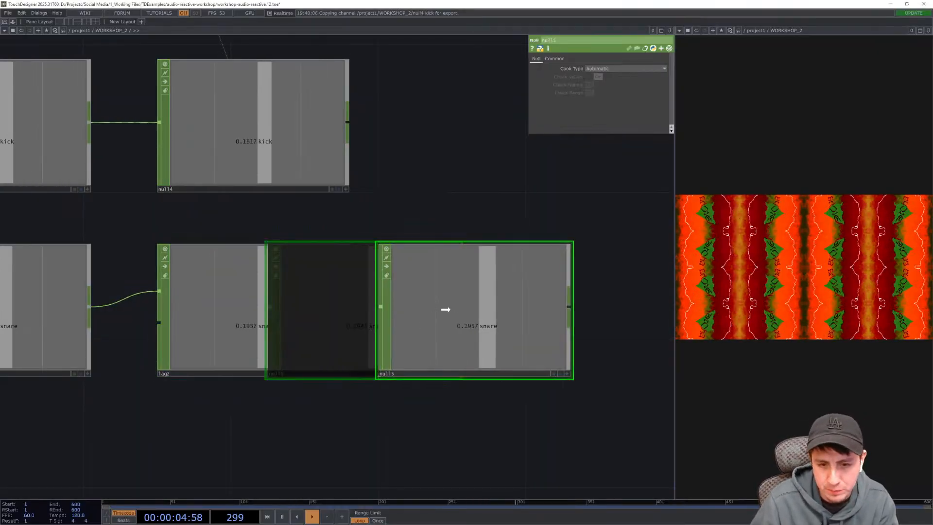
pyautogui.click(444, 308)
# - Link the noise1 TOP's Period to the snare Null CHOP channel as a CHOP Reference
pyautogui.moveTo(434, 172); pyautogui.dragTo(381, 219)
pyautogui.scroll(-5, 381, 219)
pyautogui.moveTo(407, 188); pyautogui.dragTo(443, 305)
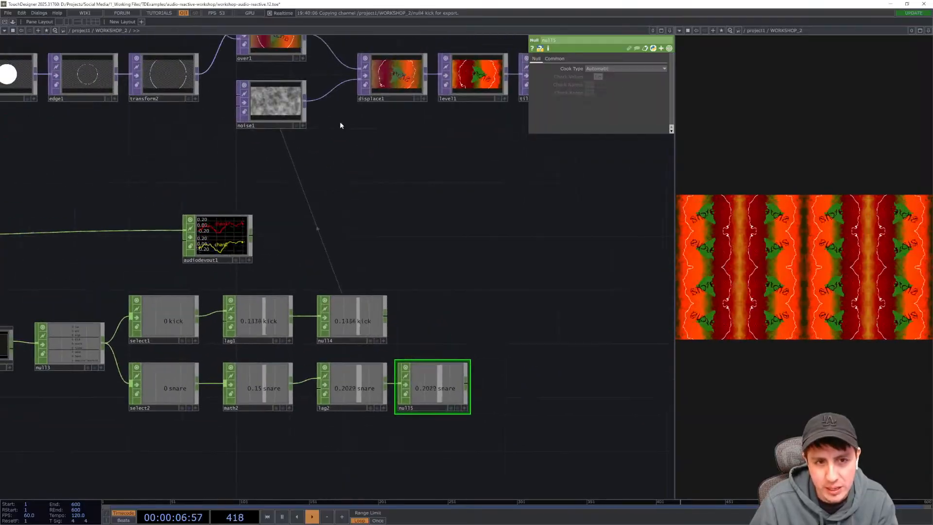
pyautogui.click(290, 118)
pyautogui.moveTo(431, 251); pyautogui.dragTo(402, 170)
pyautogui.scroll(5, 435, 313)
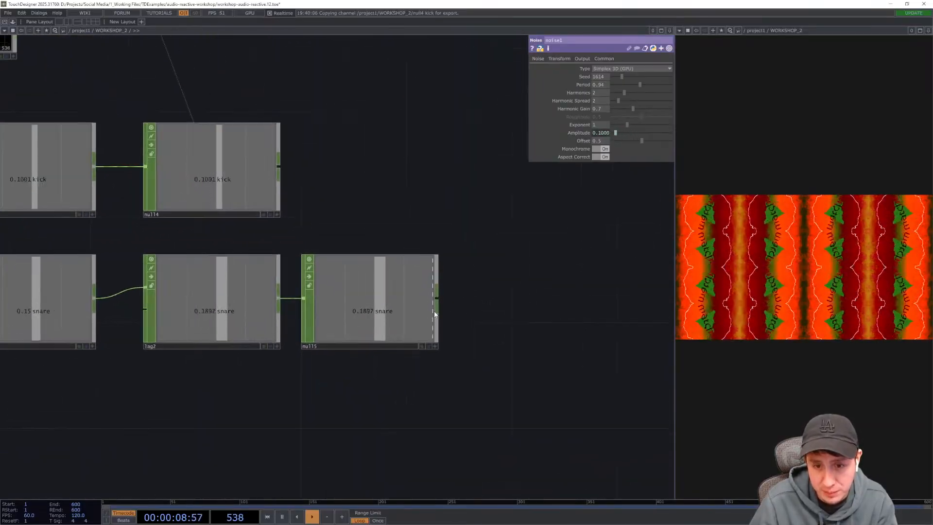
pyautogui.moveTo(415, 288); pyautogui.dragTo(584, 85)
pyautogui.click(585, 81)
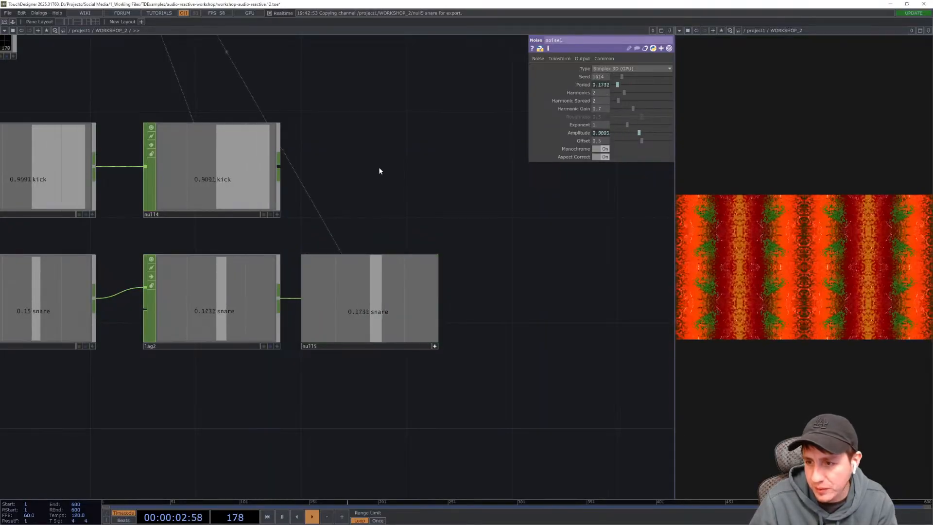
# - Save the project
pyautogui.moveTo(353, 99); pyautogui.dragTo(450, 291)
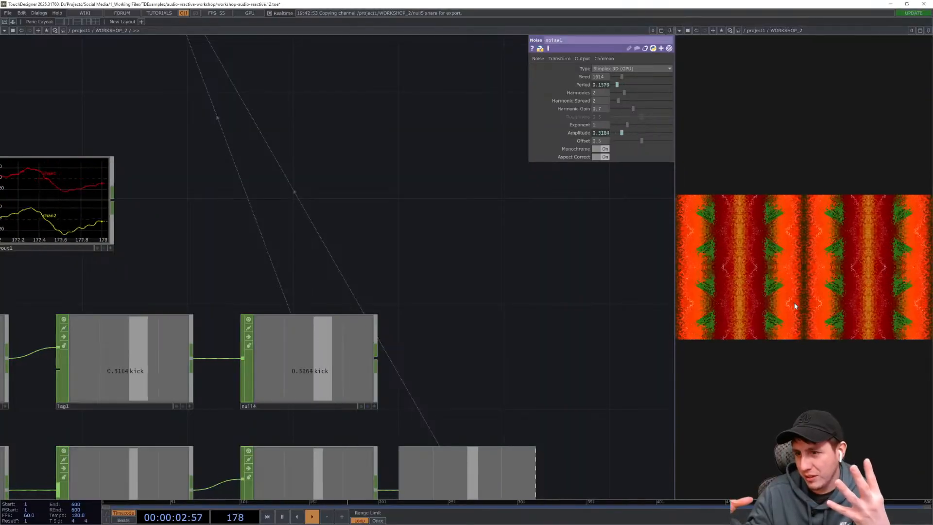
pyautogui.moveTo(456, 131); pyautogui.dragTo(548, 339)
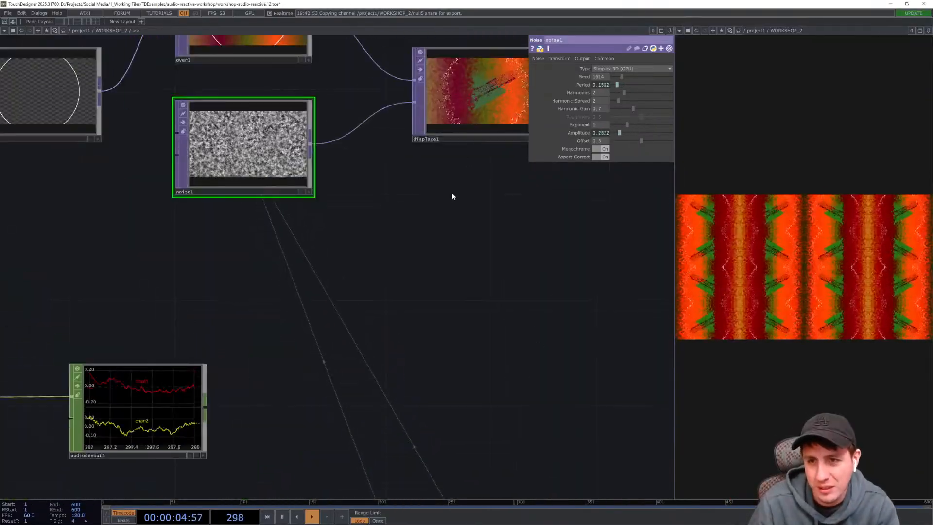
pyautogui.moveTo(333, 190); pyautogui.dragTo(358, 242)
pyautogui.scroll(5, 235, 197)
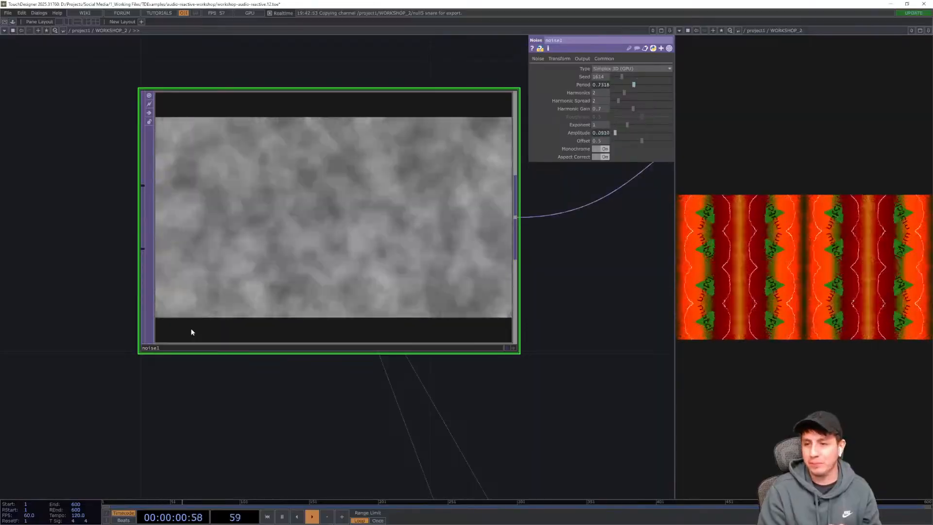
pyautogui.hotkey('ctrl', 's')
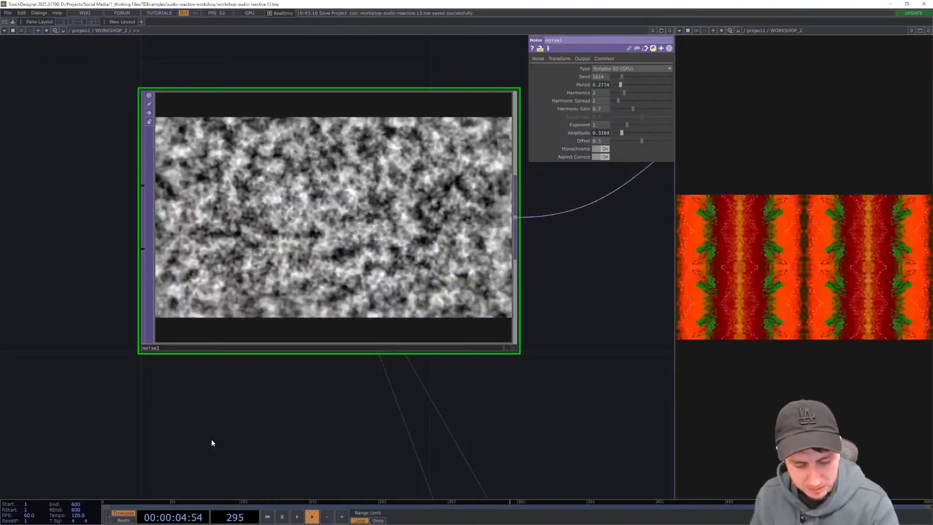
# - Expand the output viewer to fill the whole window
pyautogui.scroll(-6, 299, 442)
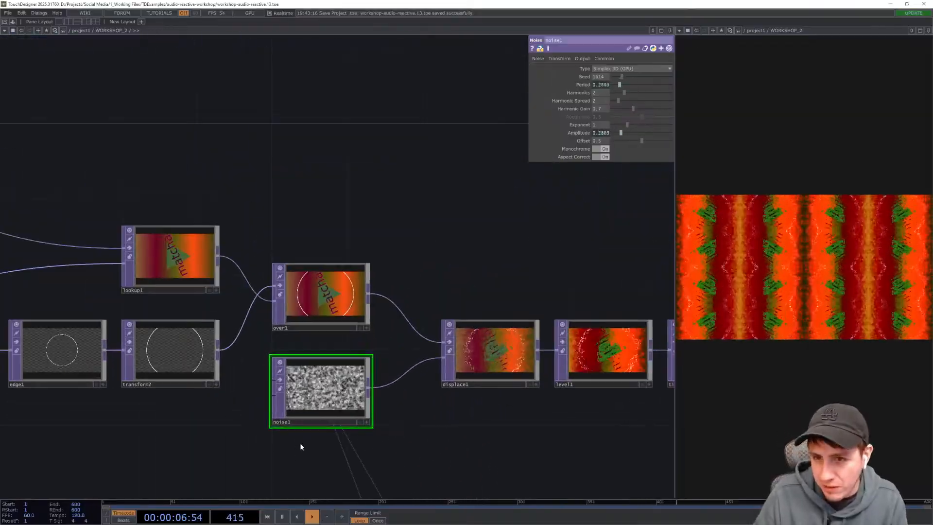
pyautogui.scroll(-1, 300, 442)
pyautogui.moveTo(319, 263); pyautogui.dragTo(376, 214)
pyautogui.scroll(-2, 402, 220)
pyautogui.scroll(-4, 373, 248)
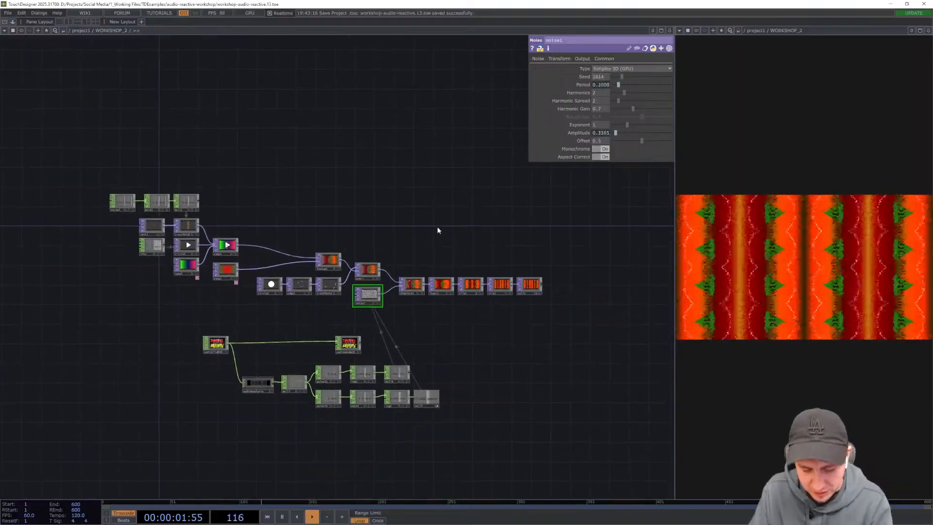
pyautogui.click(919, 31)
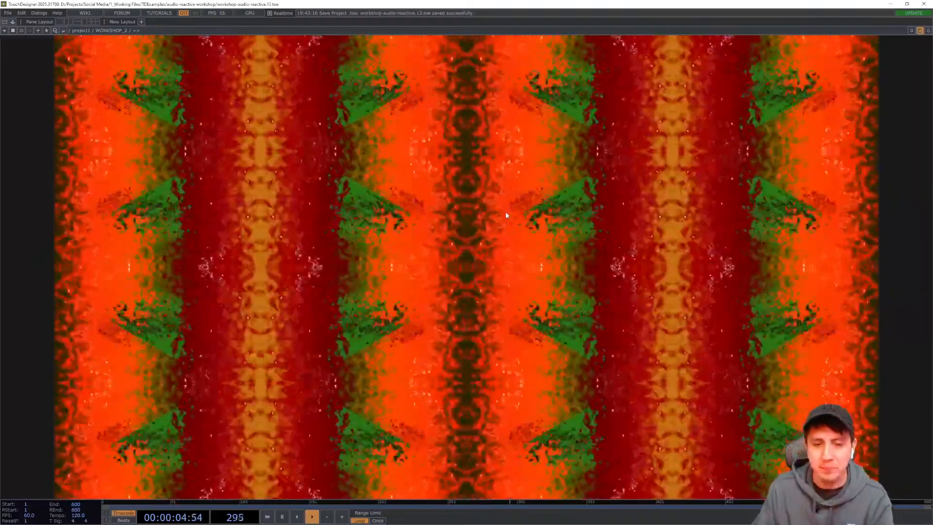